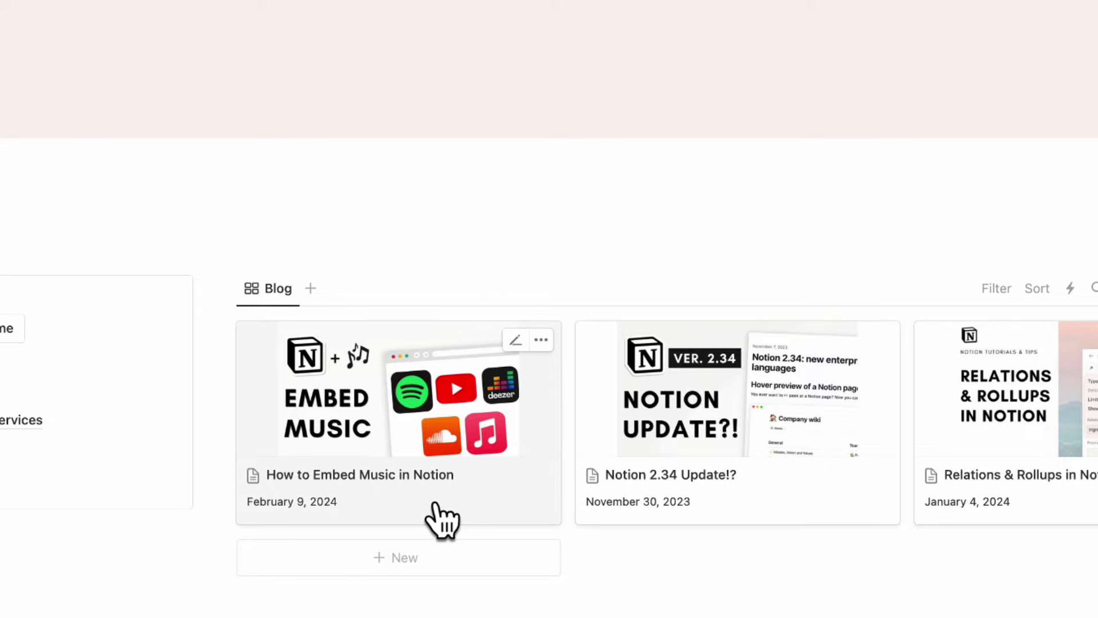
# - Preview the 'How to Embed Music in Notion' post in the Blog gallery and scroll through it
pyautogui.click(435, 506)
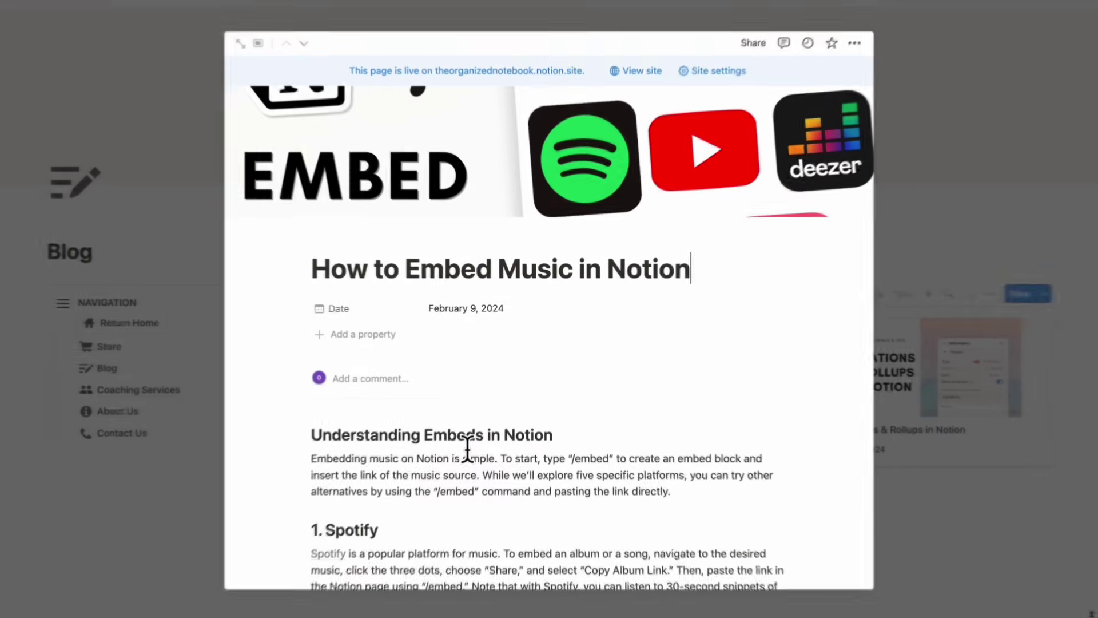
pyautogui.scroll(-2, 466, 448)
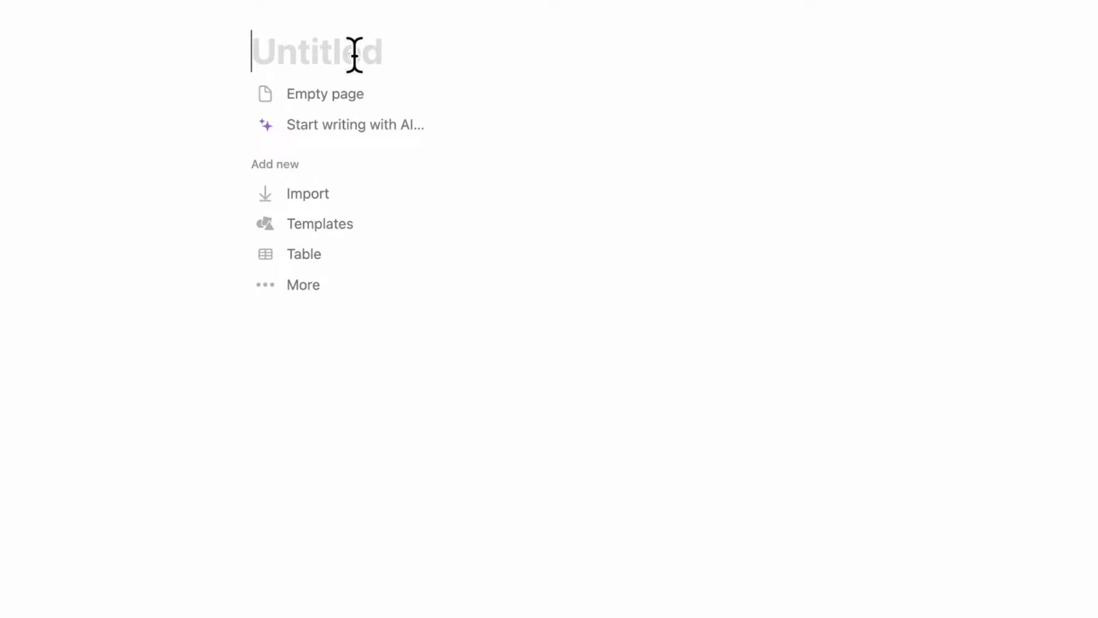
# - Title the page 'Welcome to The Organized Notebook', correcting the typos and capitalising 'The'
pyautogui.write('Welc')
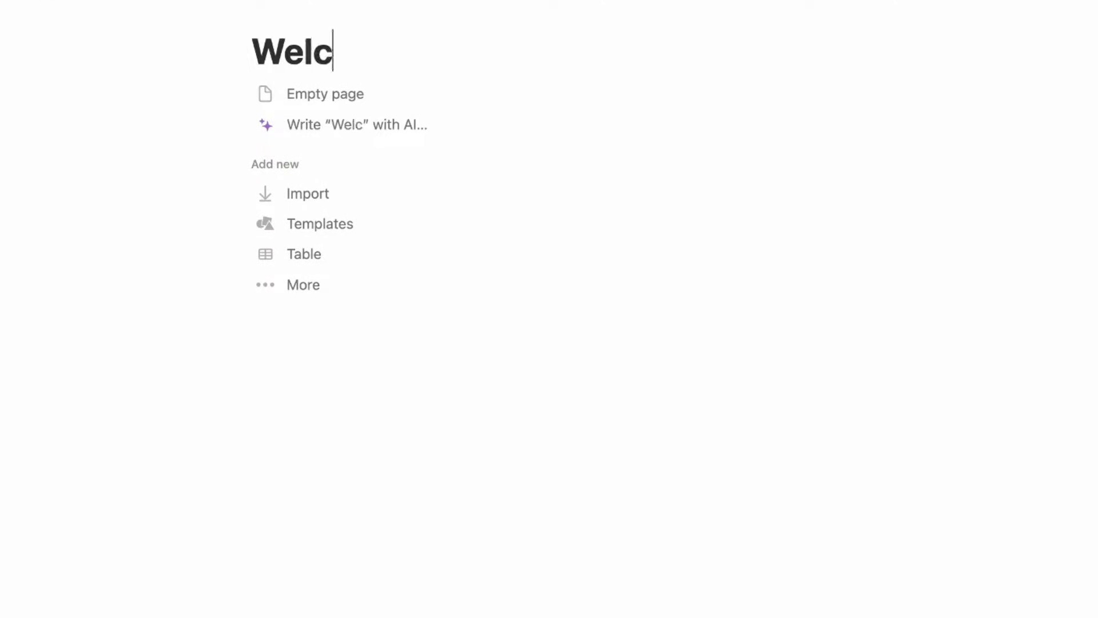
pyautogui.write('ome to the Orgznie')
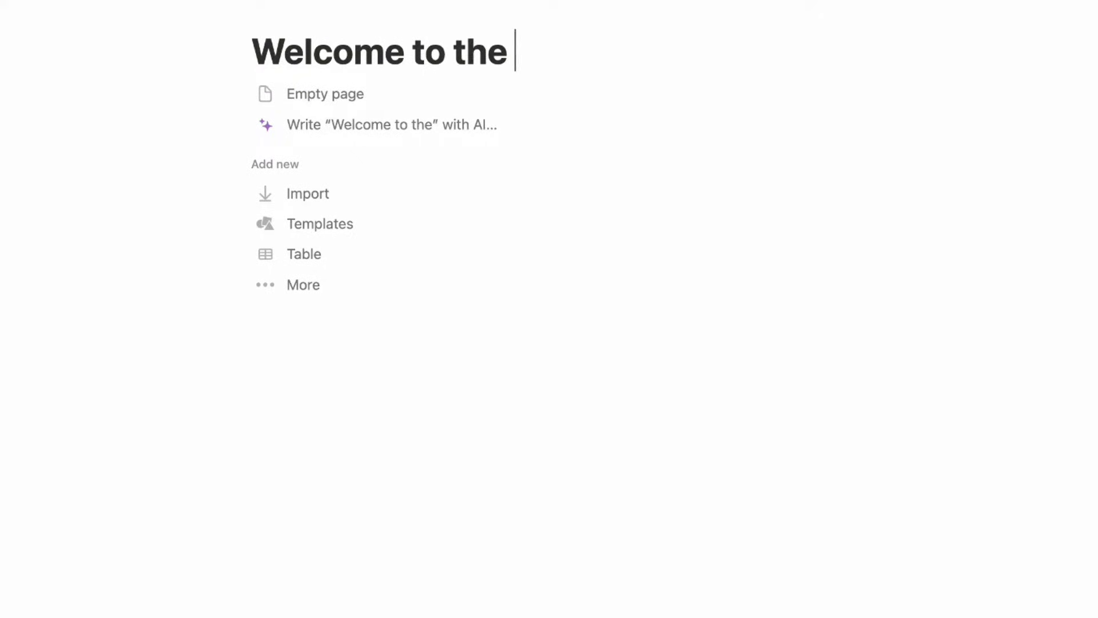
pyautogui.press('BackSpace')
pyautogui.press('BackSpace')
pyautogui.press('BackSpace')
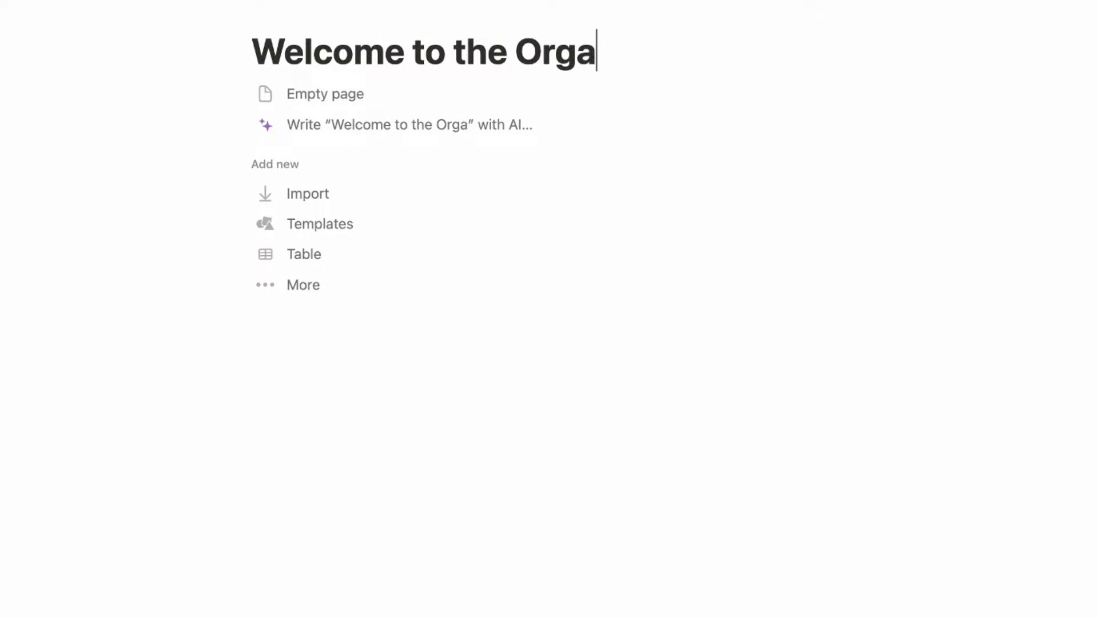
pyautogui.write('nized Notebook')
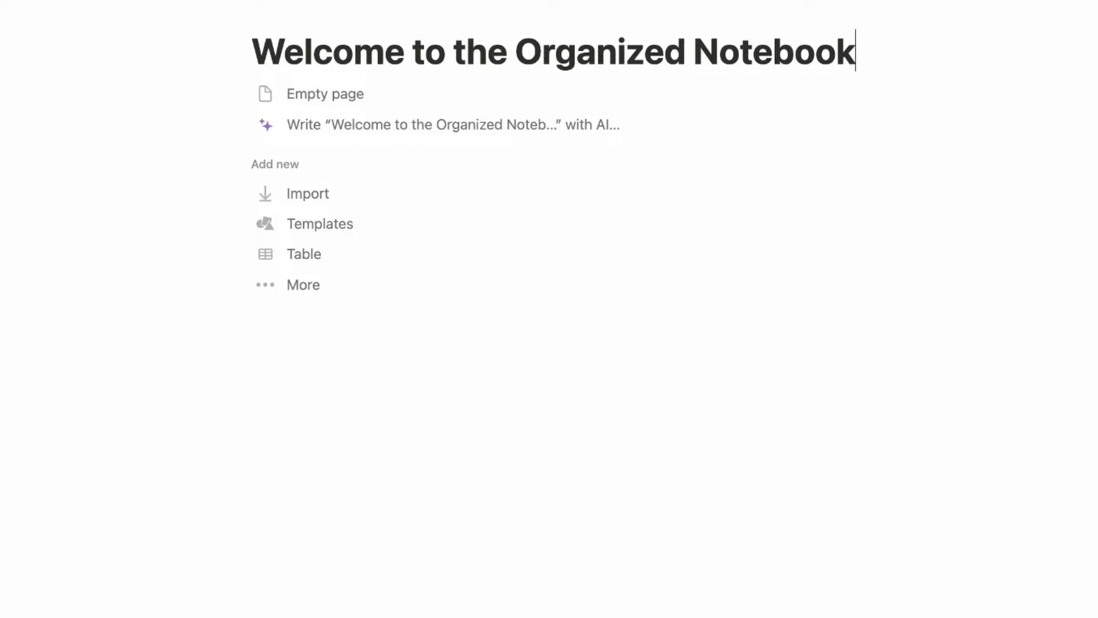
pyautogui.click(466, 52)
pyautogui.press('BackSpace')
pyautogui.write('t')
pyautogui.press('BackSpace')
pyautogui.write('T')
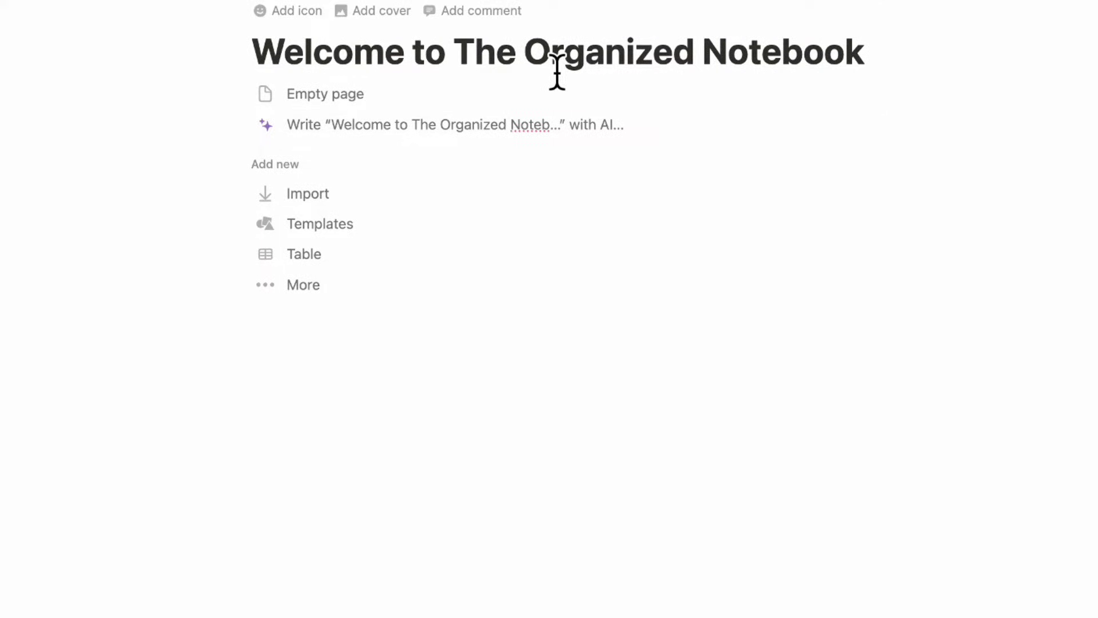
pyautogui.press('Down')
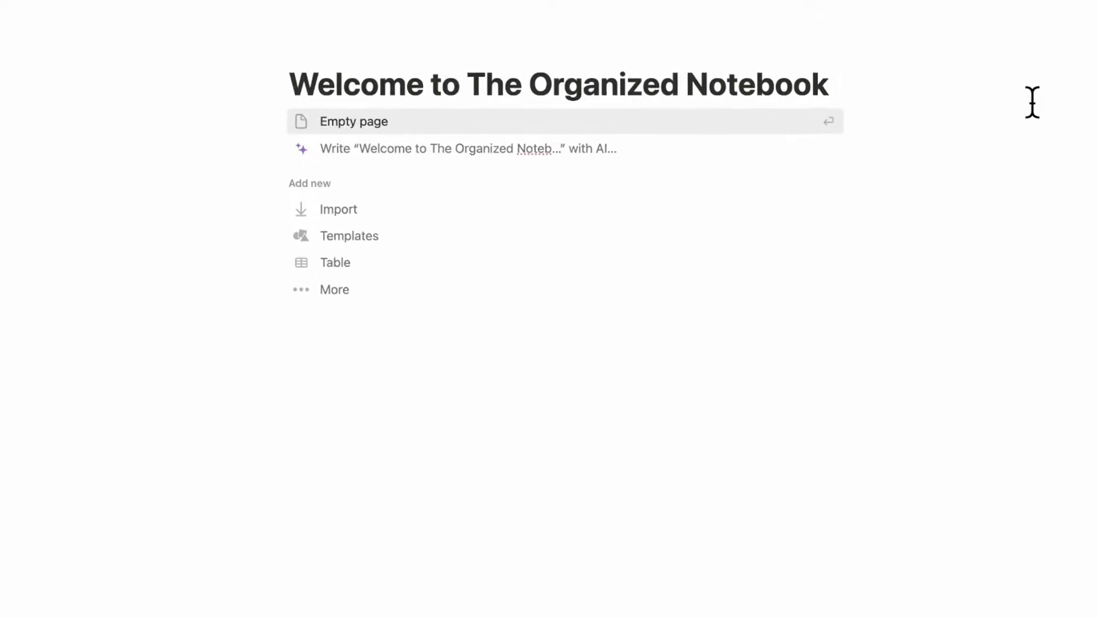
# - Turn on Small text and Full width for the page
pyautogui.click(1094, 3)
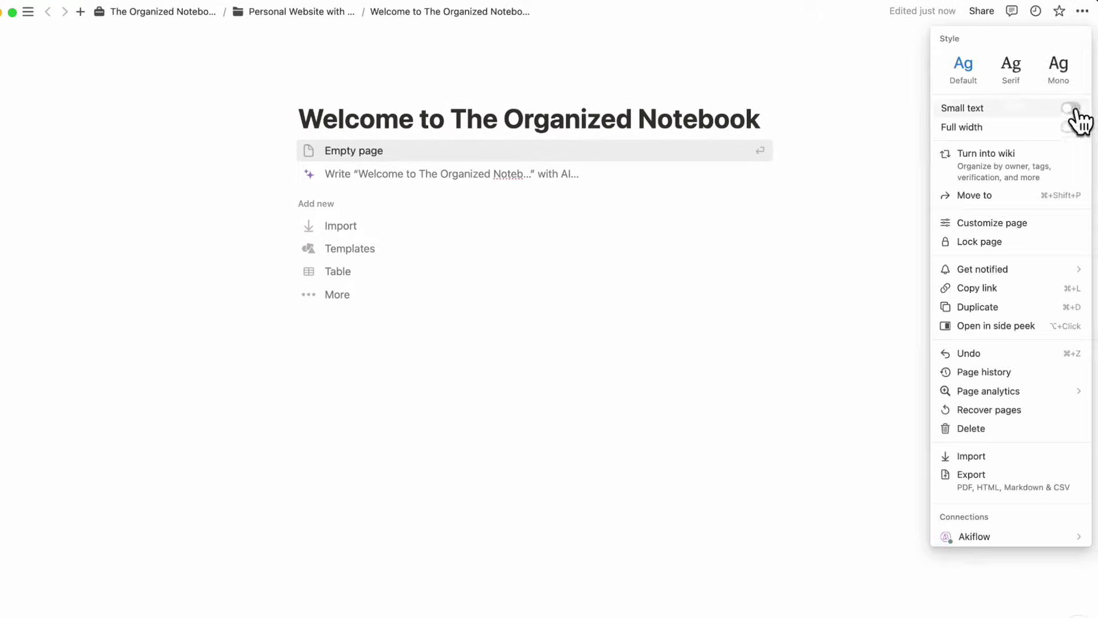
pyautogui.click(1069, 109)
pyautogui.click(1068, 127)
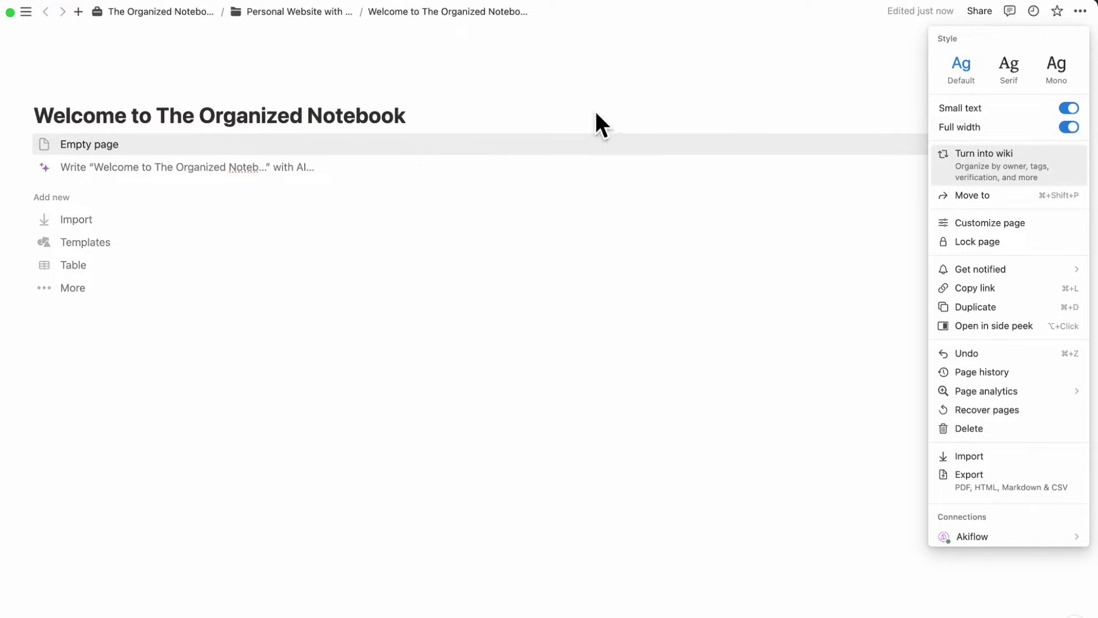
pyautogui.click(367, 95)
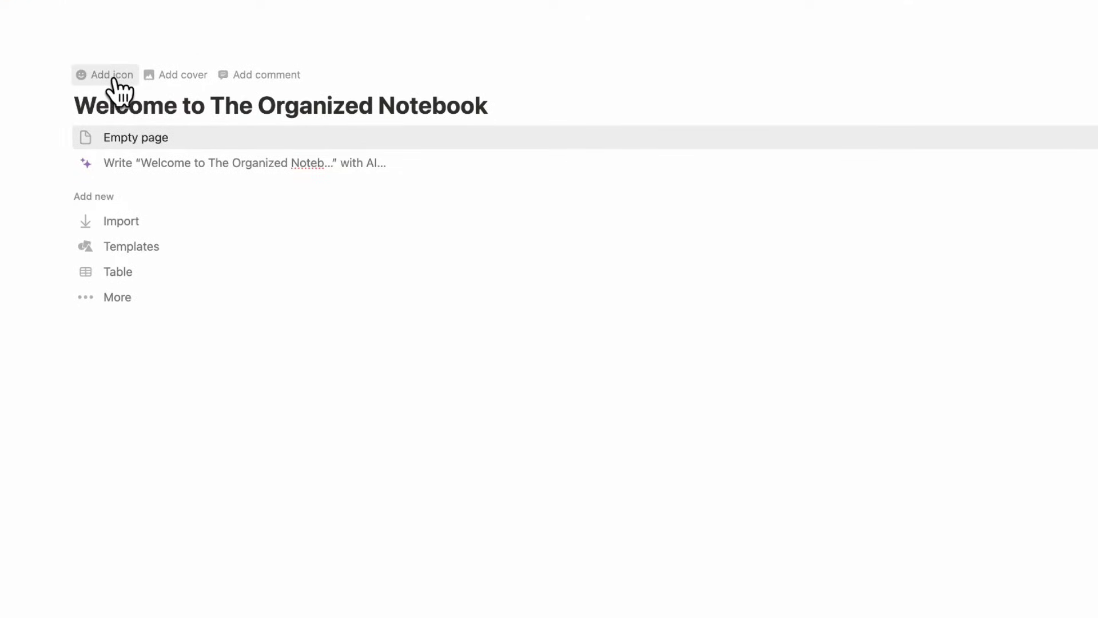
# - Upload the Organized Notebook logo as the page's custom icon
pyautogui.click(113, 80)
pyautogui.click(111, 103)
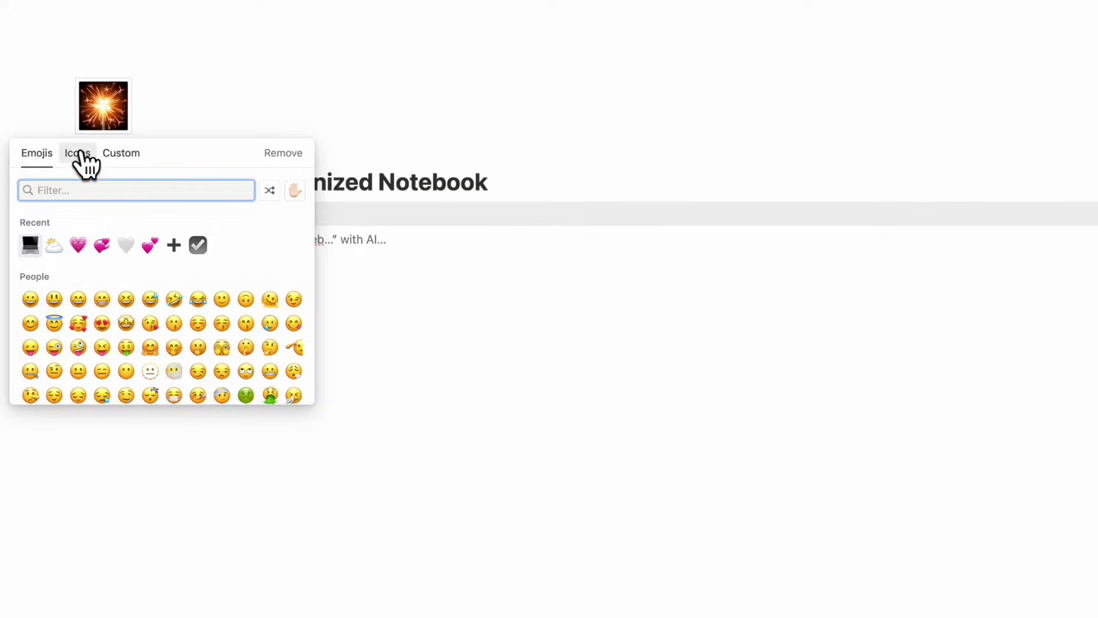
pyautogui.click(78, 156)
pyautogui.click(120, 154)
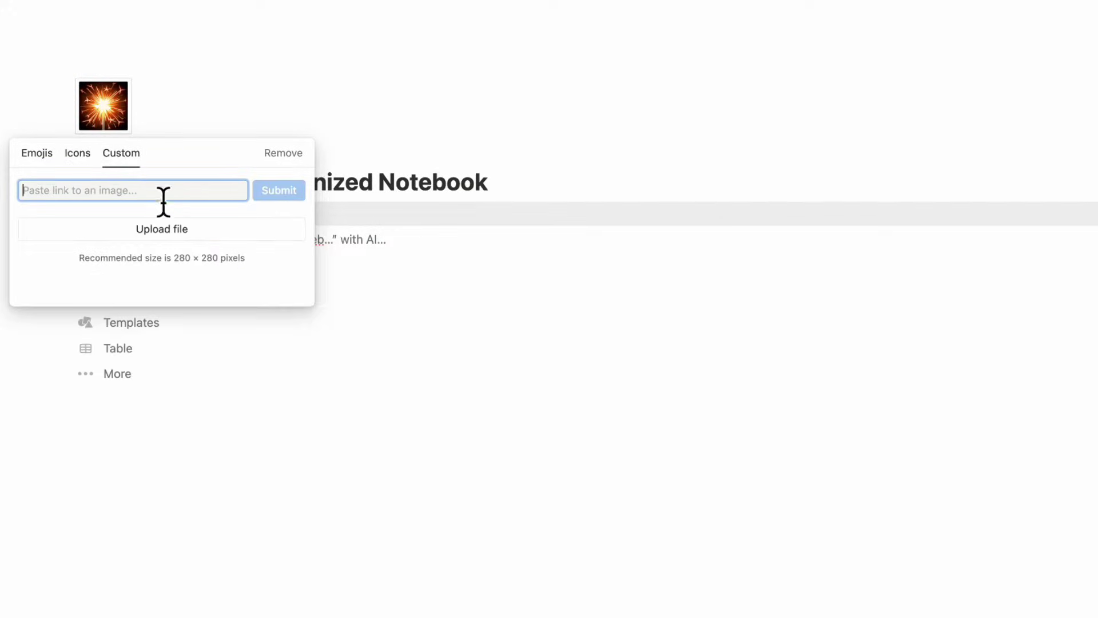
pyautogui.click(193, 236)
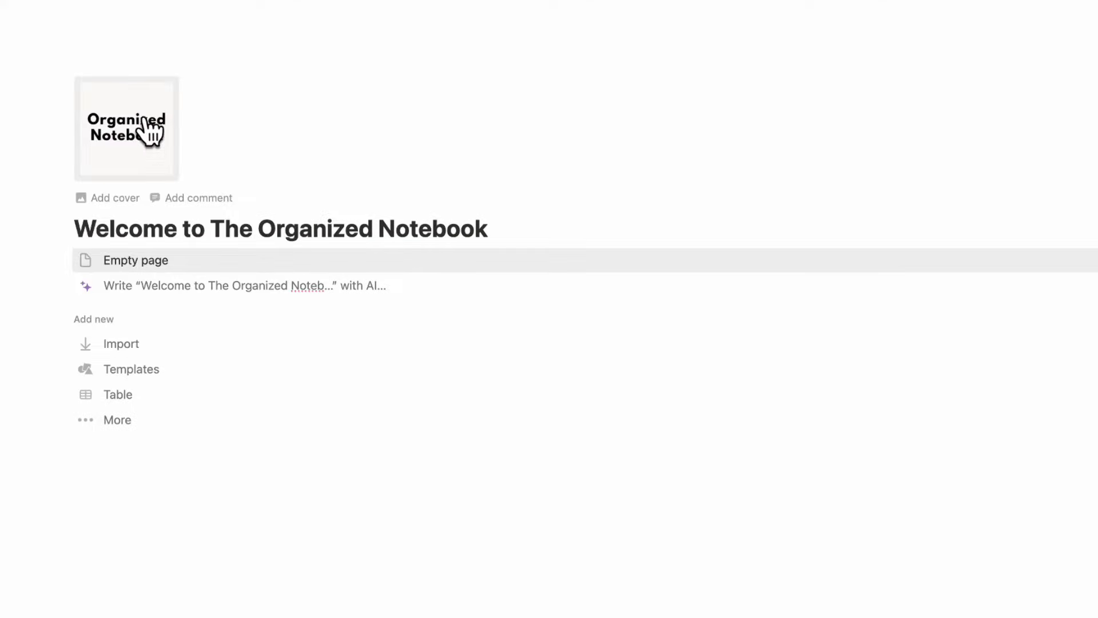
# - Set an Unsplash 'office' keyboard photo as the page cover
pyautogui.click(123, 202)
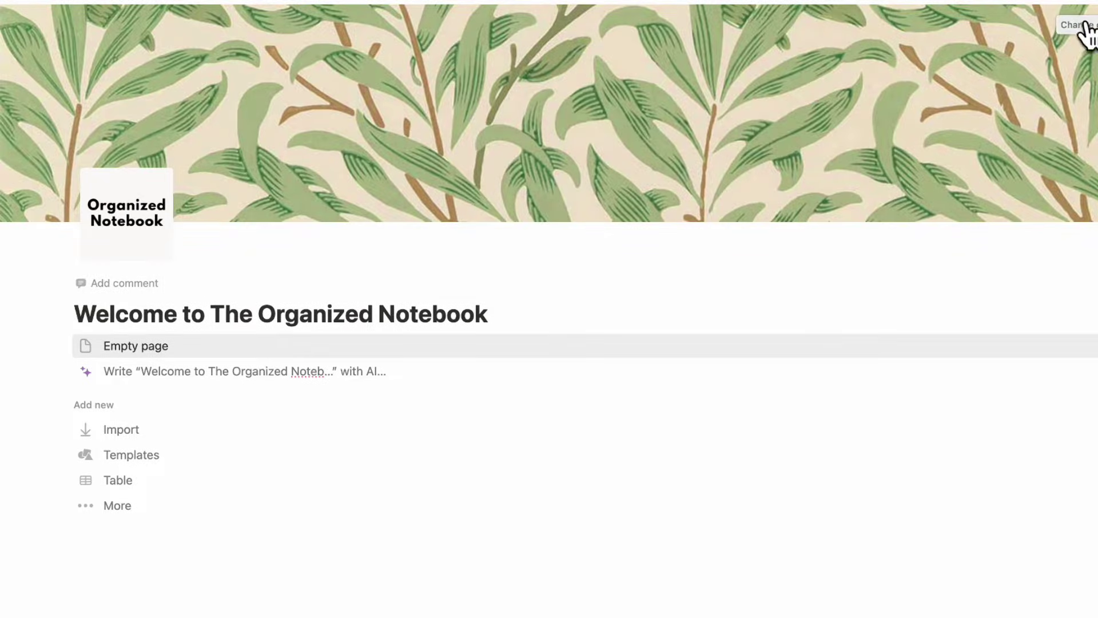
pyautogui.click(1078, 26)
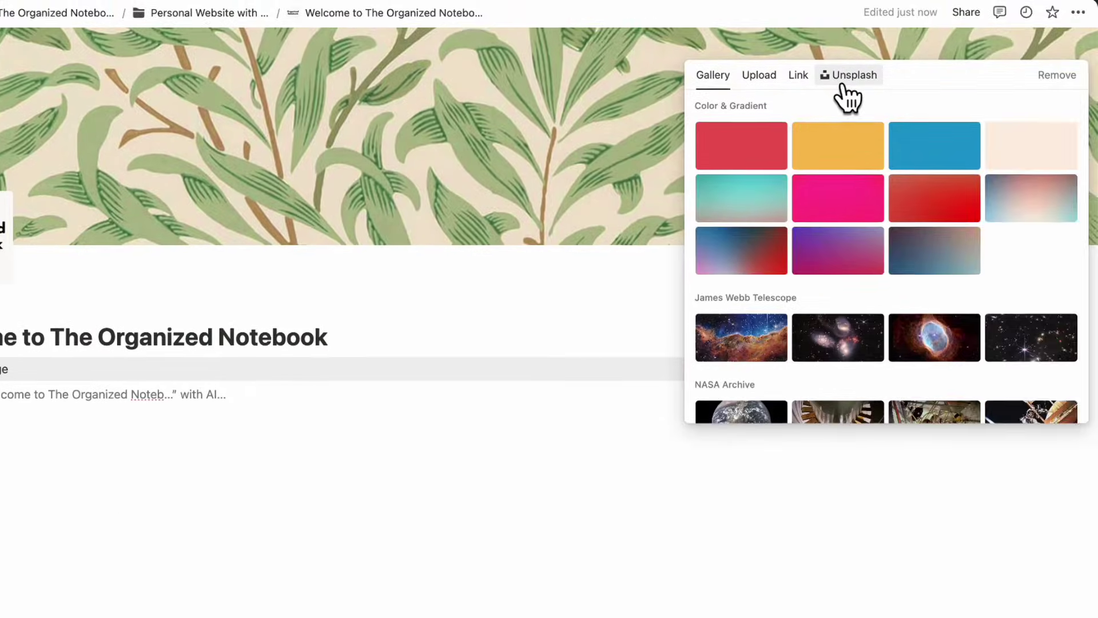
pyautogui.click(847, 92)
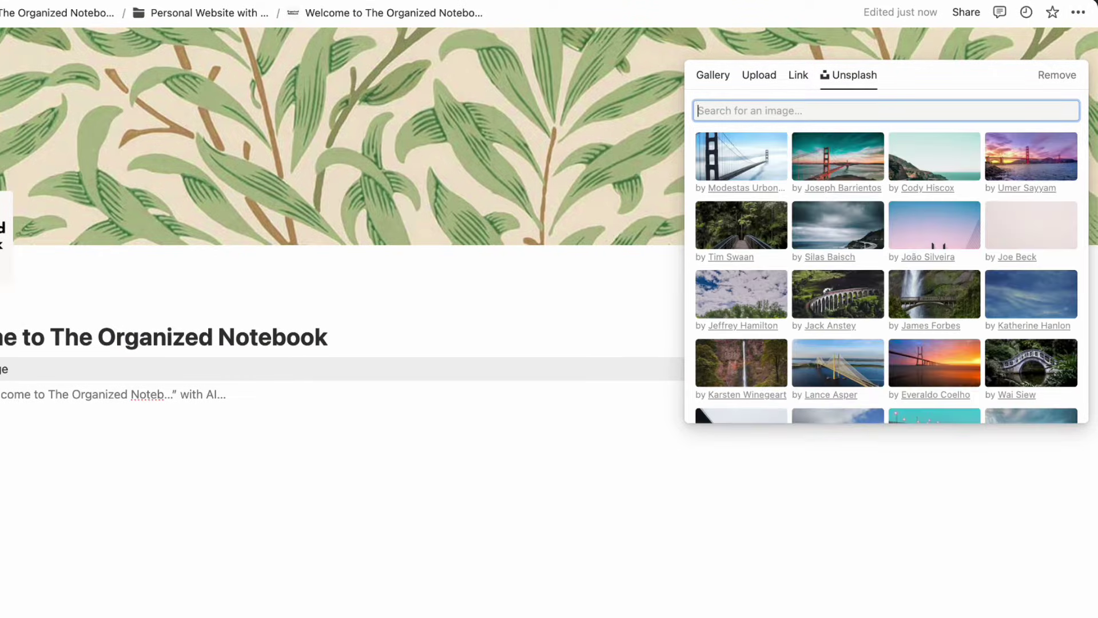
pyautogui.write('office')
pyautogui.scroll(-5, 835, 252)
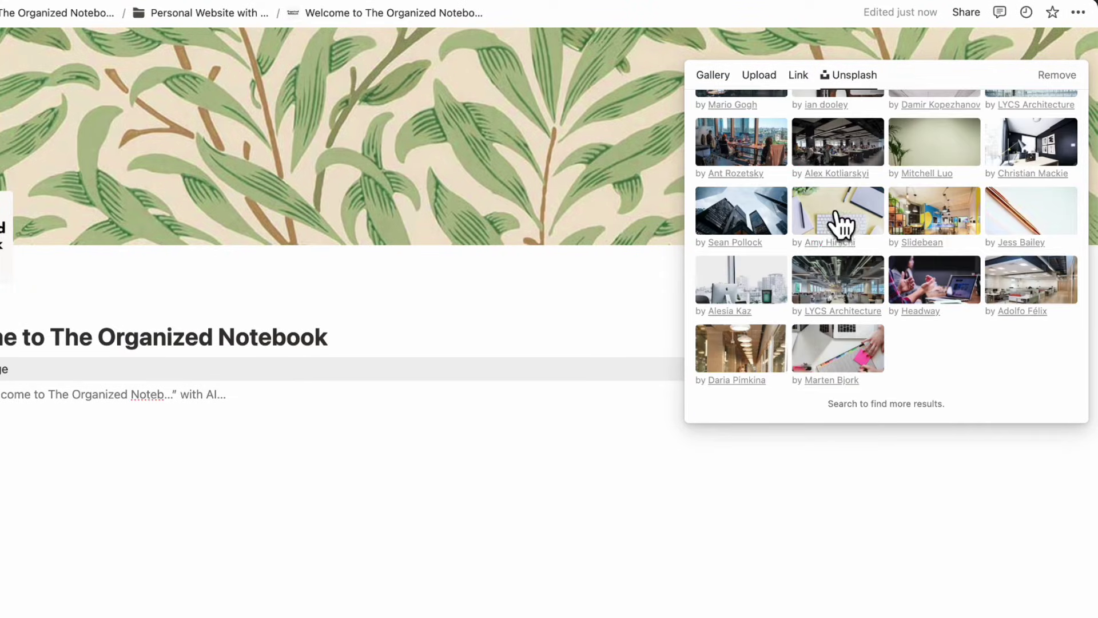
pyautogui.click(840, 223)
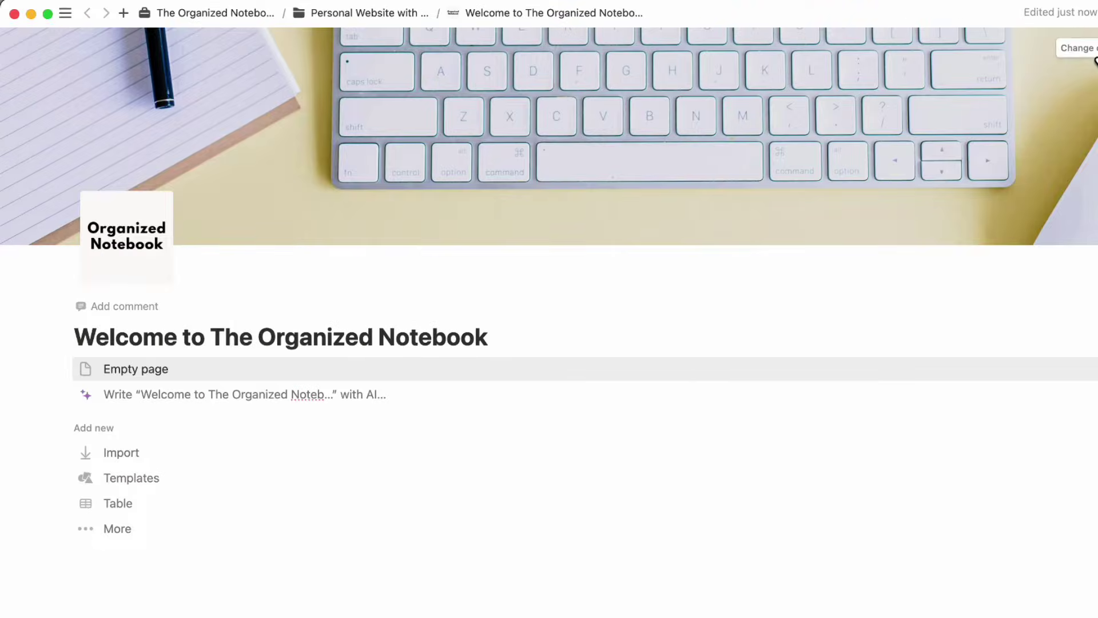
pyautogui.scroll(-2, 705, 192)
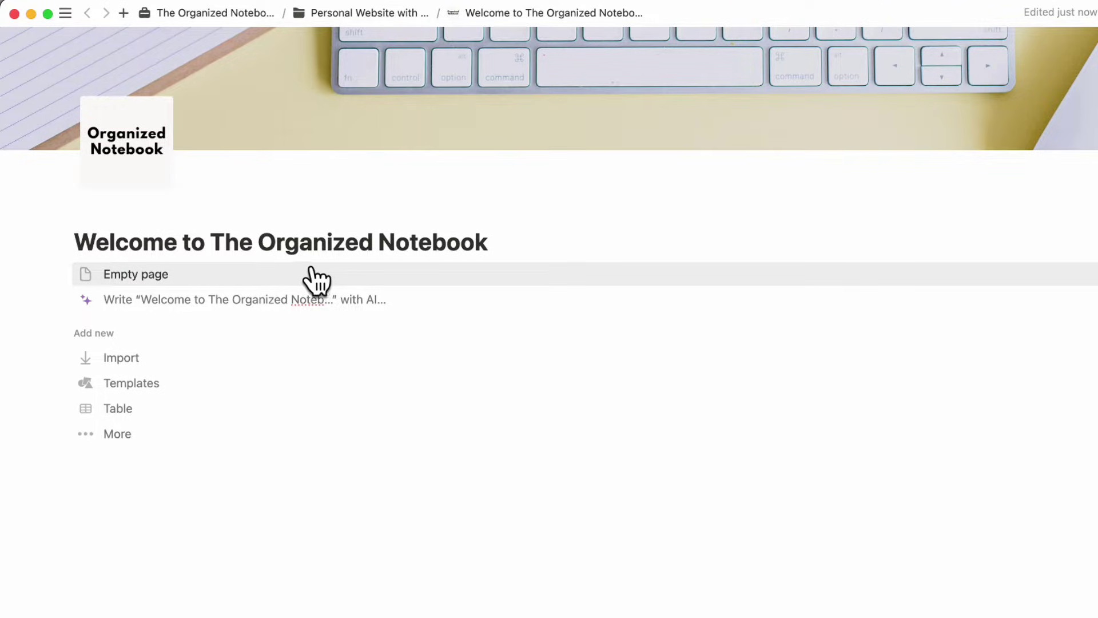
# - Start the homepage as an empty page and add a callout reading NAVIGATION
pyautogui.click(294, 281)
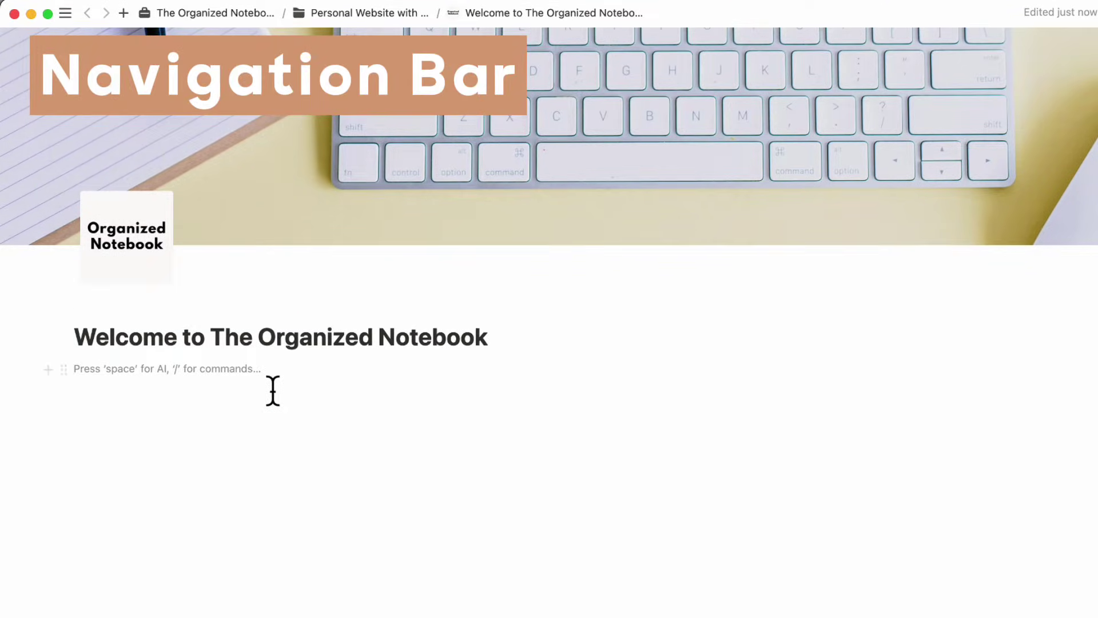
pyautogui.write('/call')
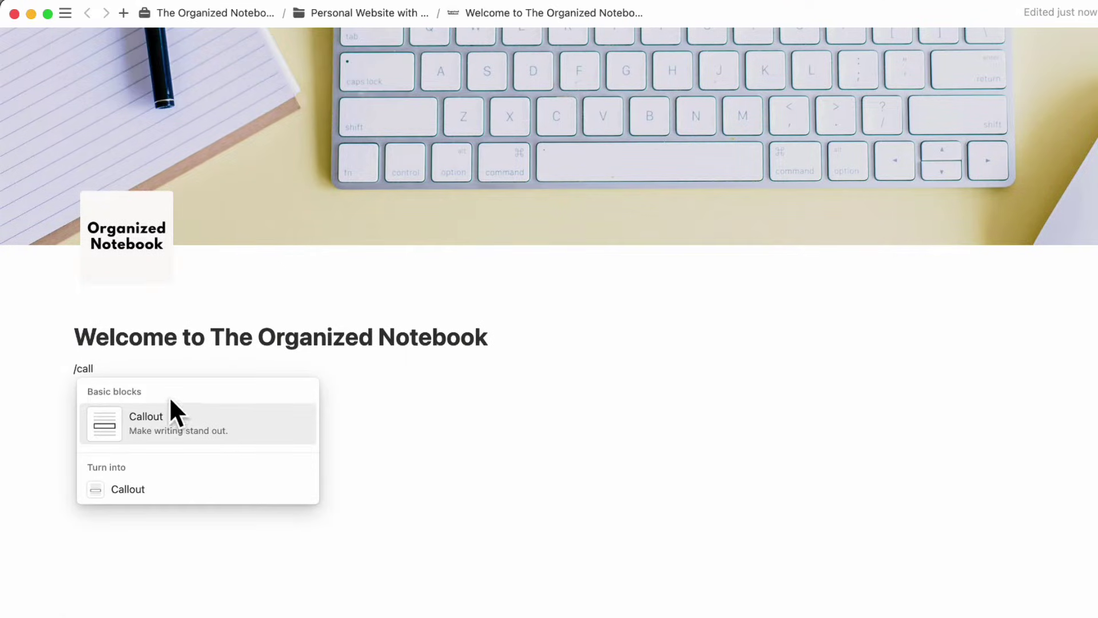
pyautogui.click(172, 432)
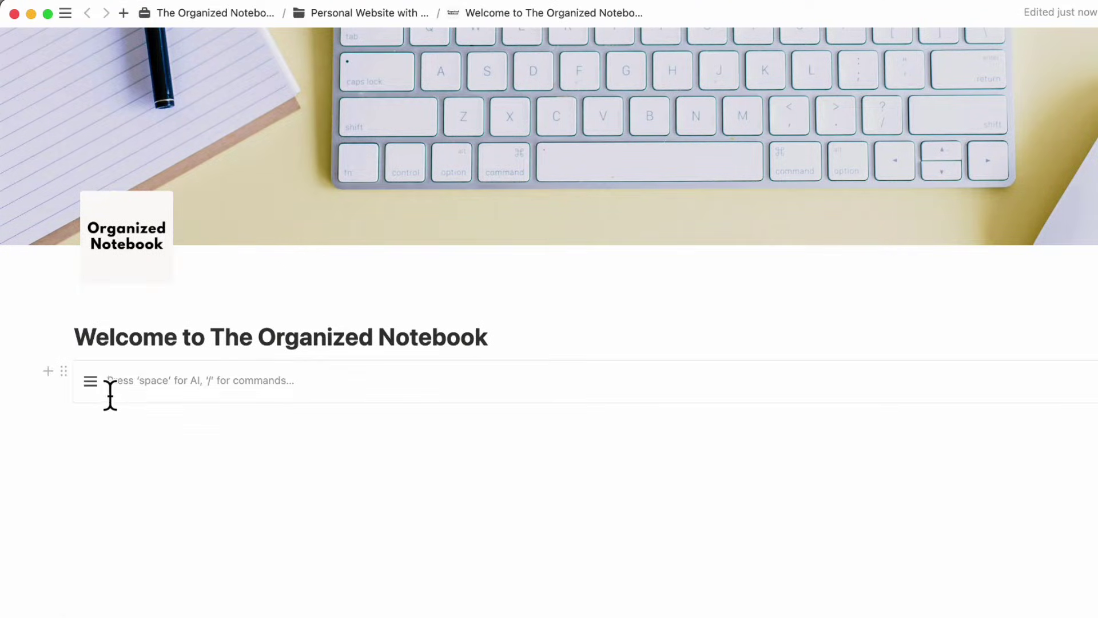
pyautogui.write('NA')
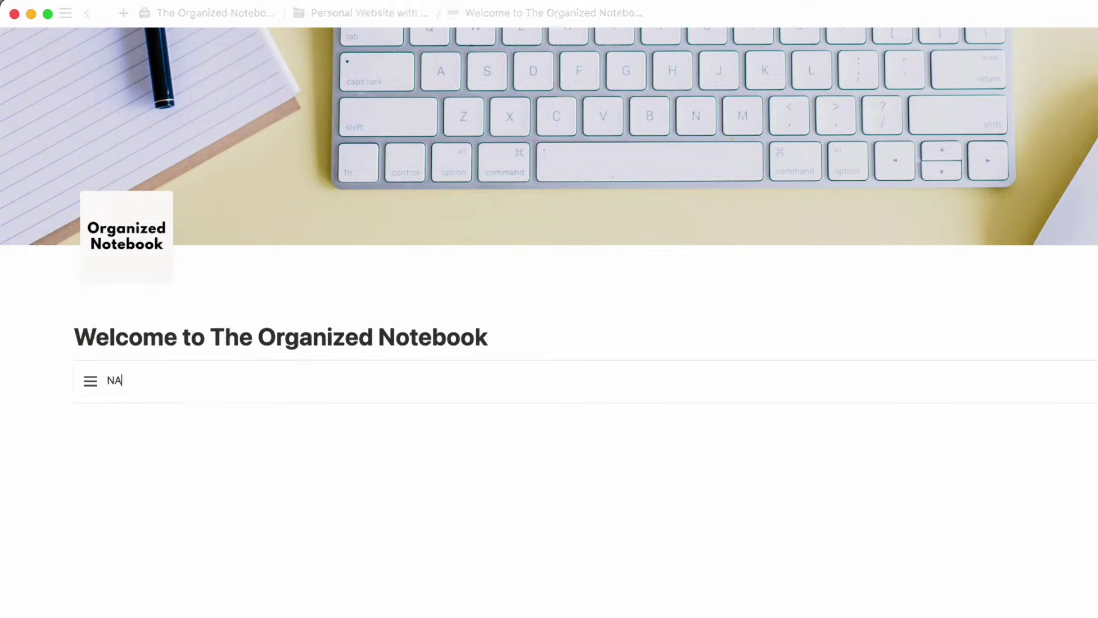
pyautogui.write('VIGATION')
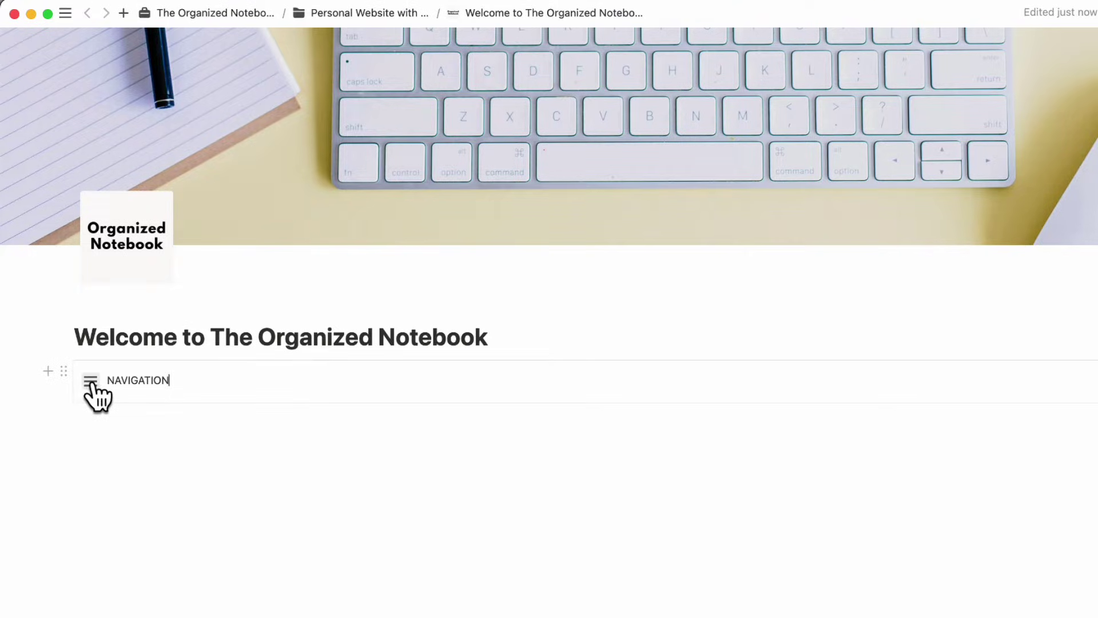
# - Keep the callout's list icon and make the NAVIGATION text bold
pyautogui.click(91, 381)
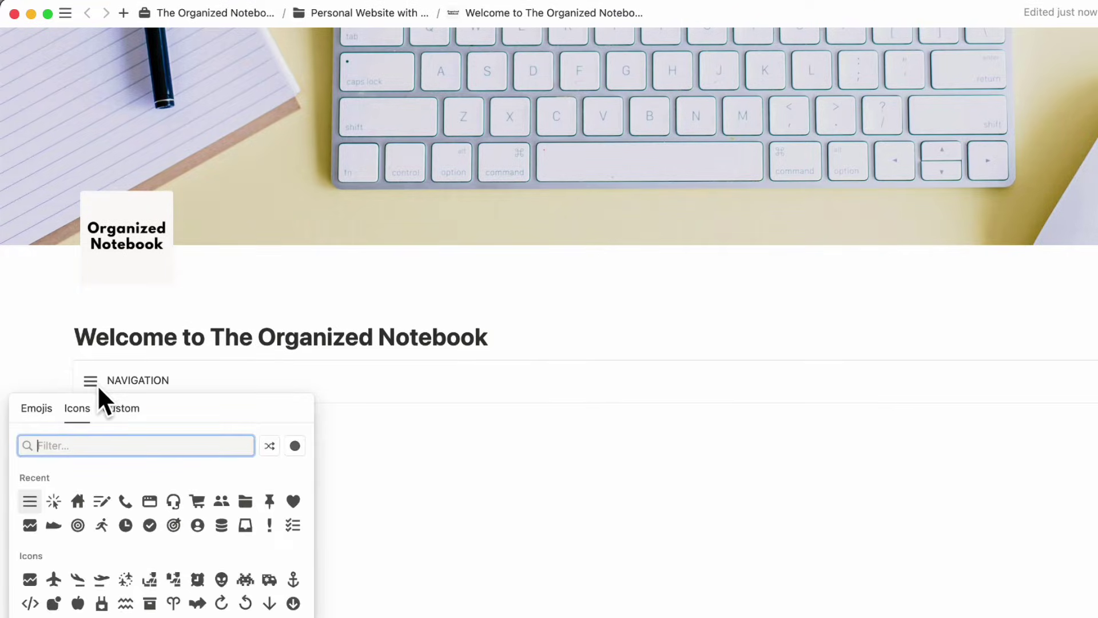
pyautogui.click(140, 386)
pyautogui.doubleClick(140, 388)
pyautogui.click(322, 352)
pyautogui.click(223, 382)
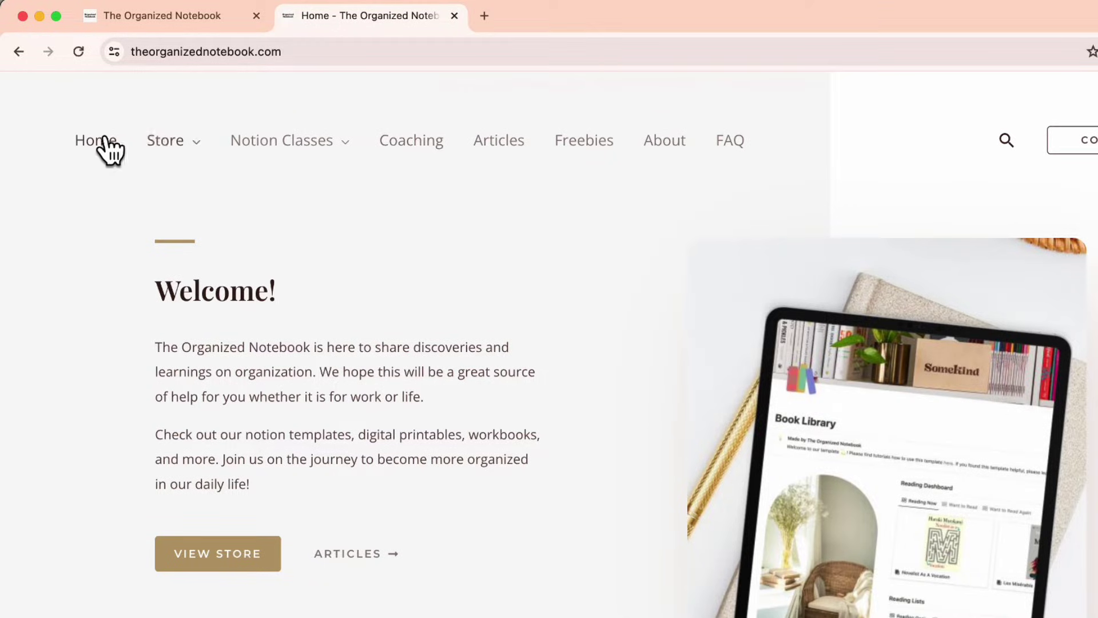
pyautogui.moveTo(153, 154)
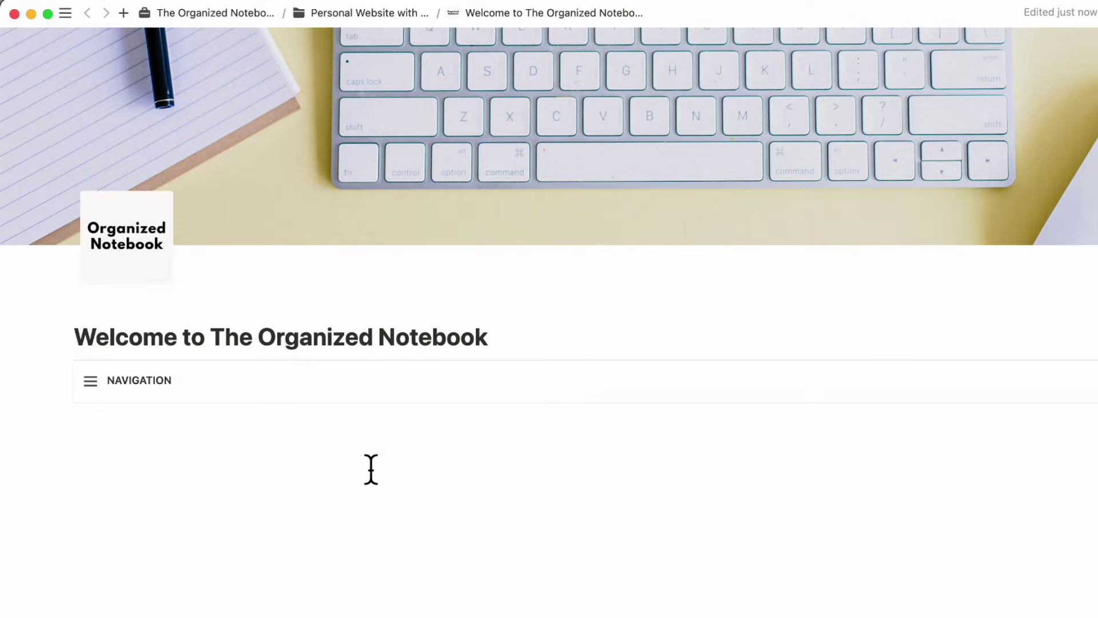
# - Create a sub-page named Store from inside the NAVIGATION callout
pyautogui.press('Return')
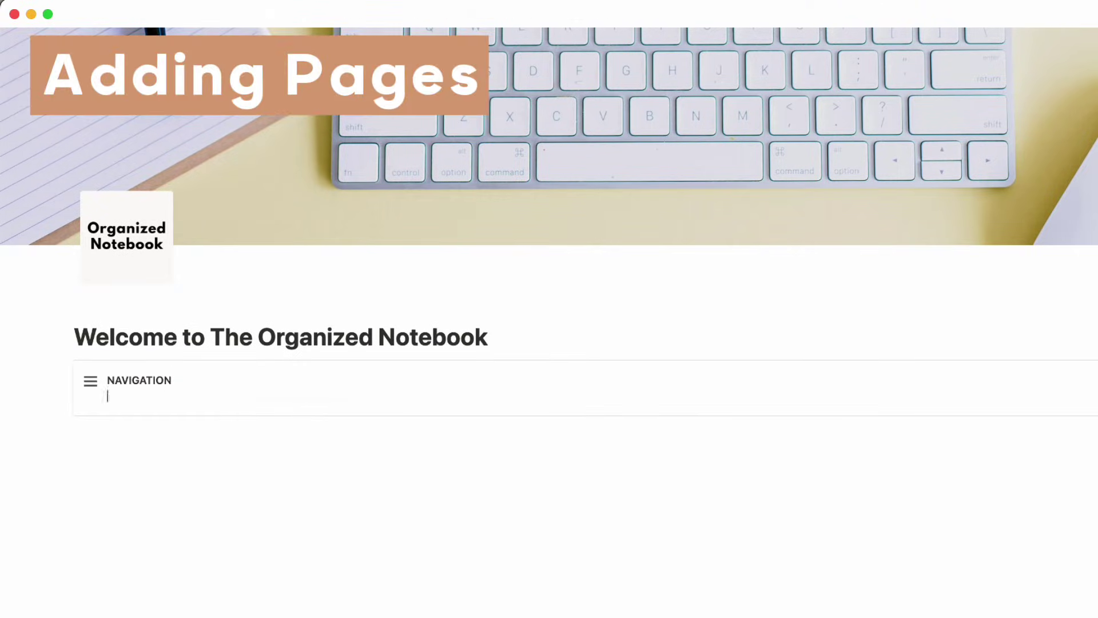
pyautogui.write('/page')
pyautogui.click(265, 448)
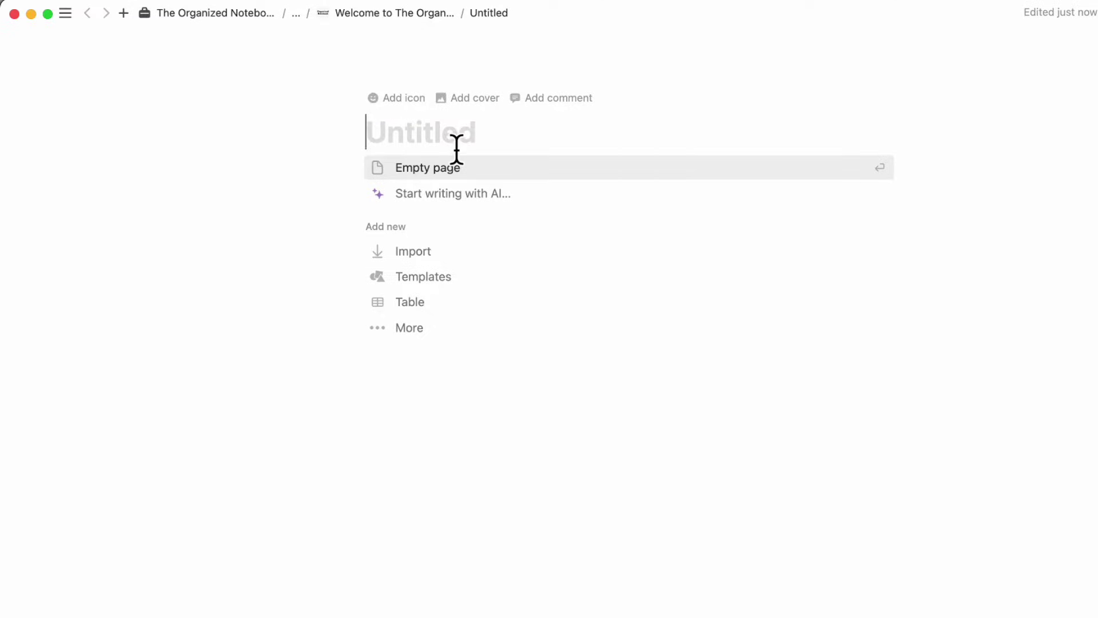
pyautogui.write('Store')
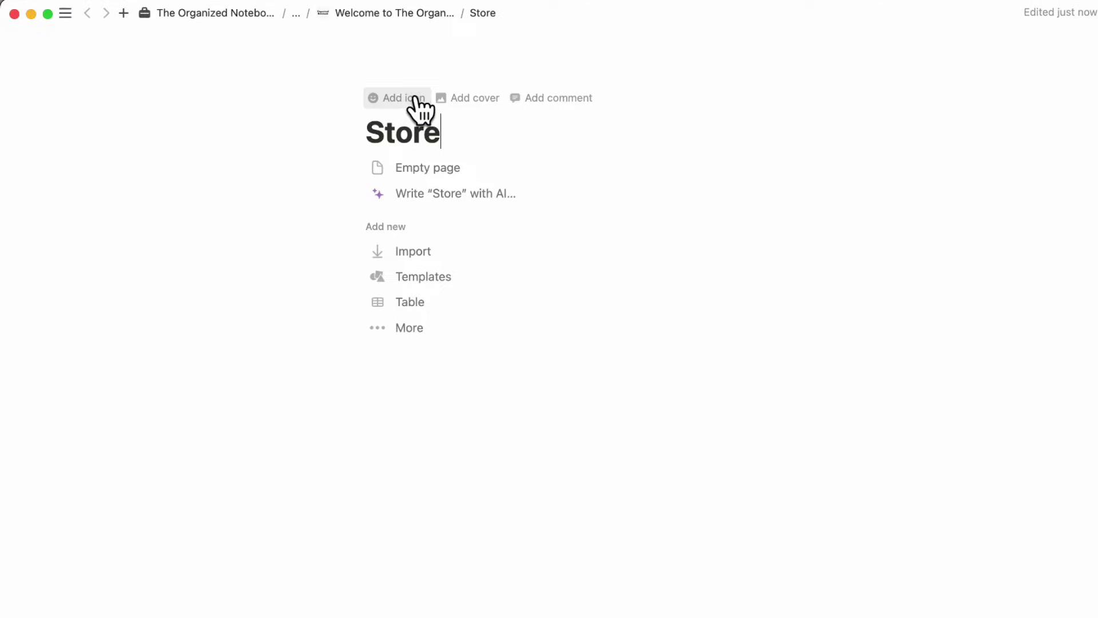
# - Give the Store page the shopping-cart icon from Icons
pyautogui.click(416, 98)
pyautogui.click(409, 116)
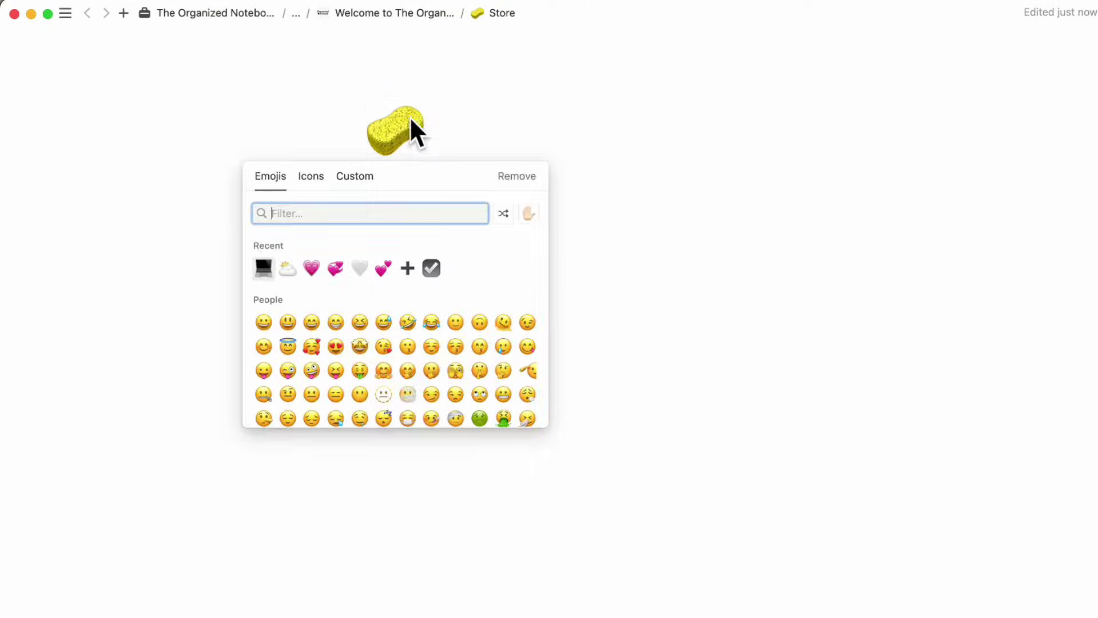
pyautogui.click(318, 175)
pyautogui.write('shop')
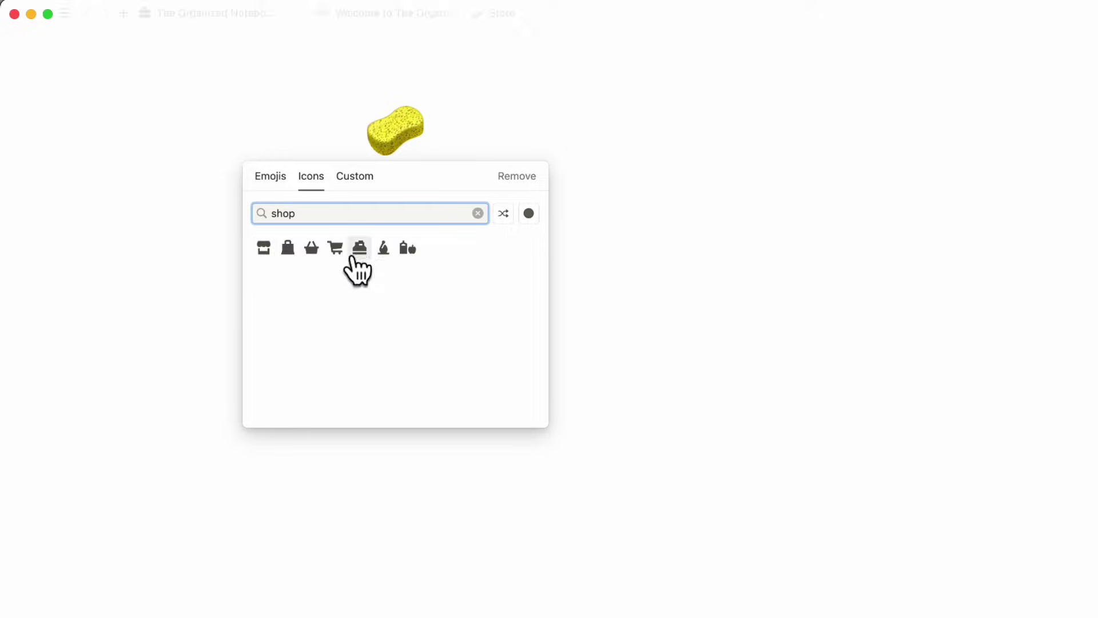
pyautogui.click(335, 249)
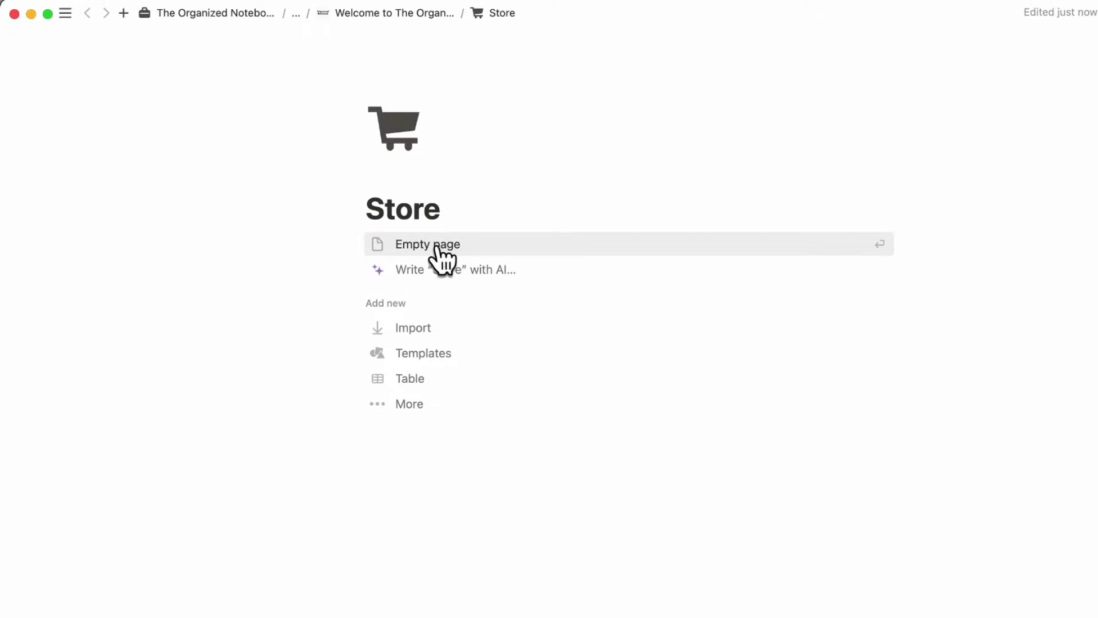
# - Back on the Welcome page, move the Store link into the NAVIGATION callout
pyautogui.click(394, 14)
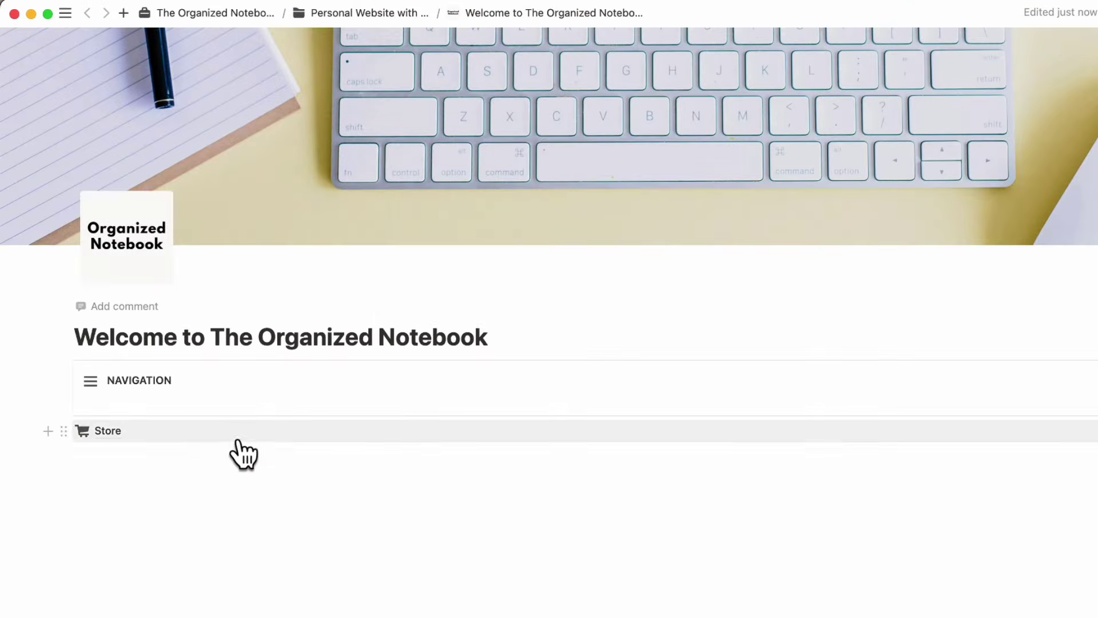
pyautogui.moveTo(60, 432); pyautogui.dragTo(152, 394)
pyautogui.click(154, 405)
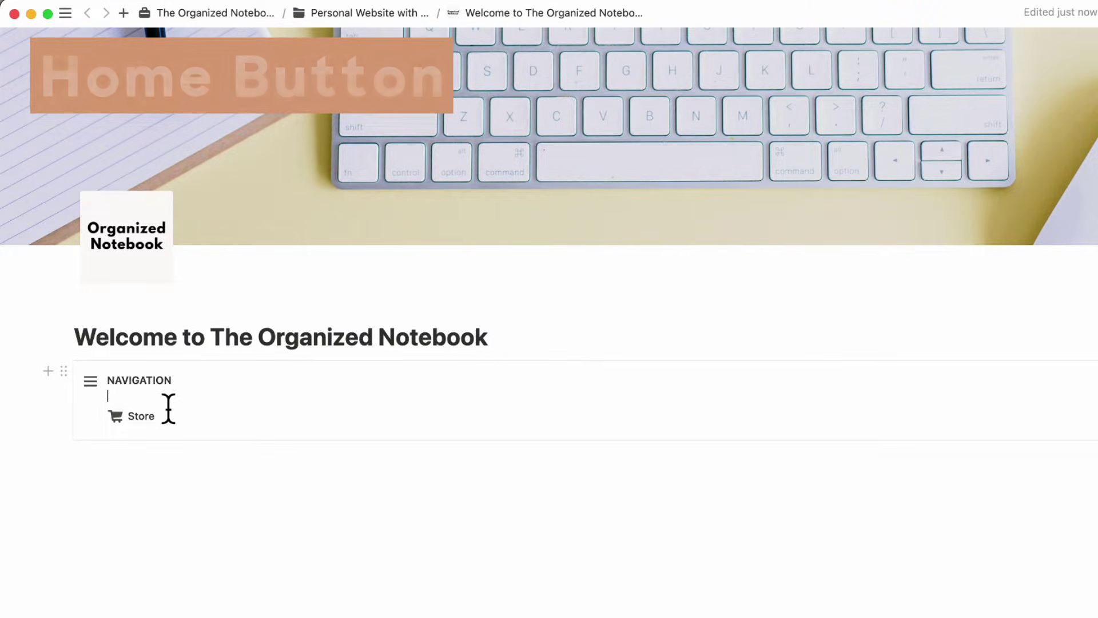
# - Add a button named Return Home with a house icon
pyautogui.write('/bu')
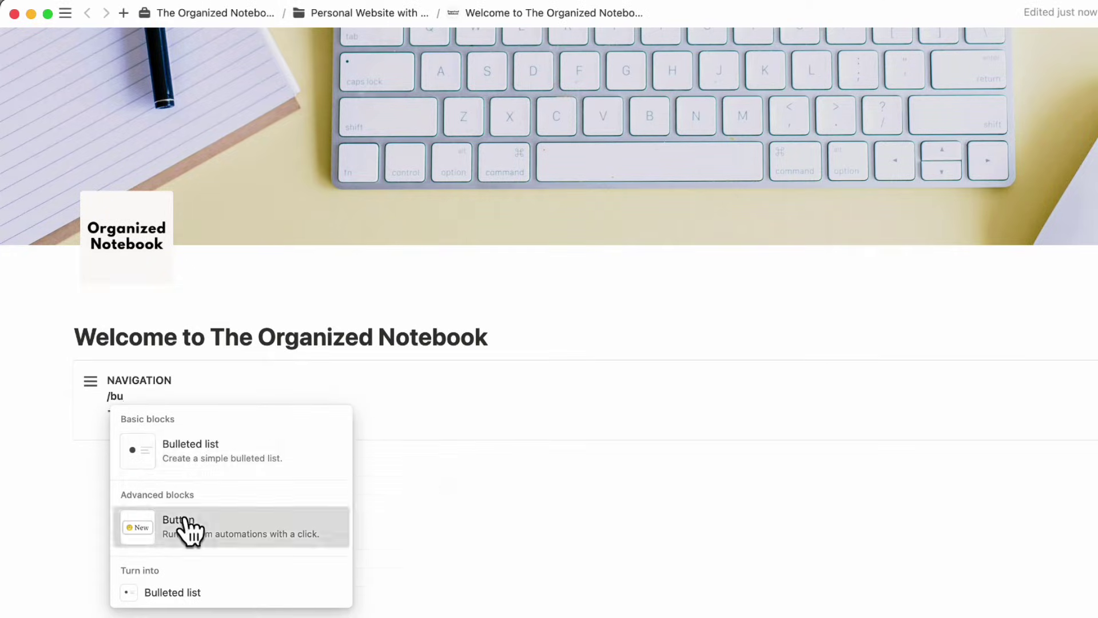
pyautogui.click(189, 529)
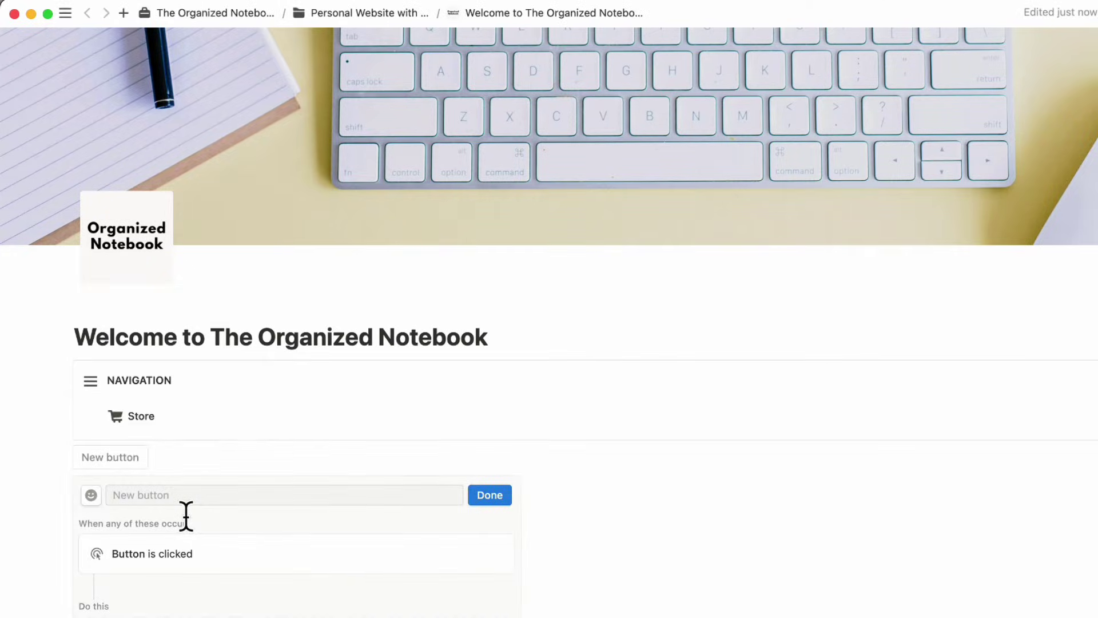
pyautogui.scroll(-3, 182, 554)
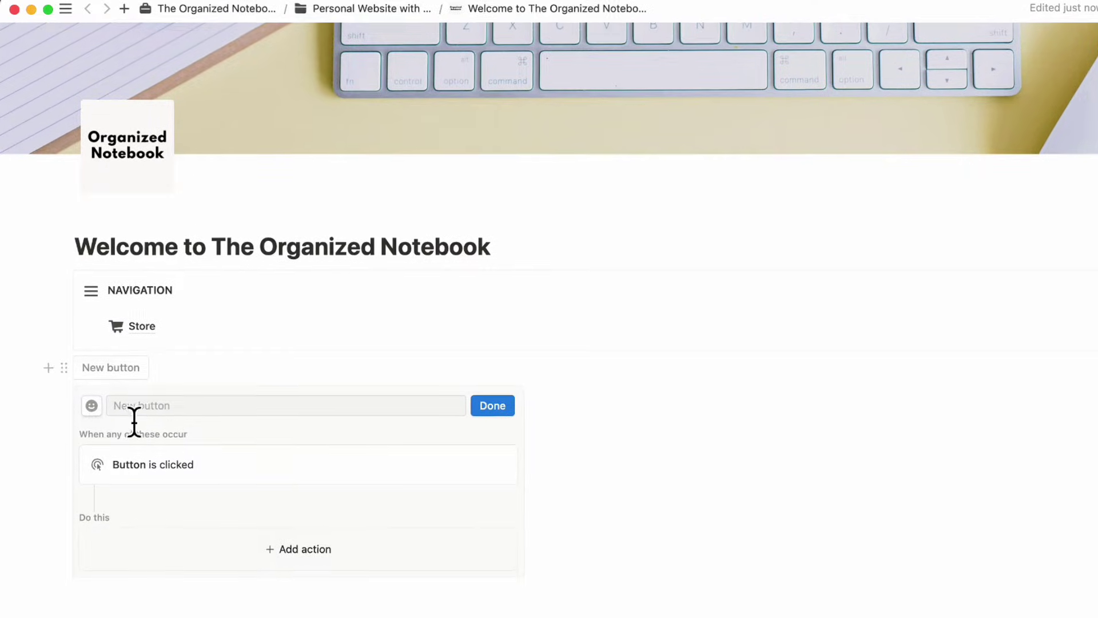
pyautogui.click(143, 409)
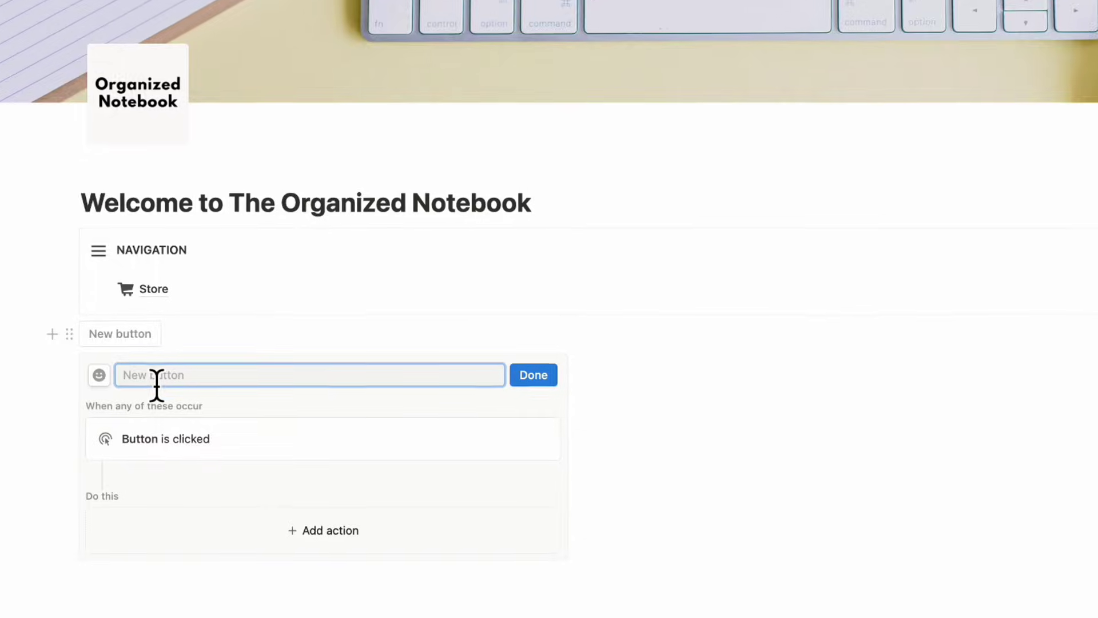
pyautogui.write('Return Home')
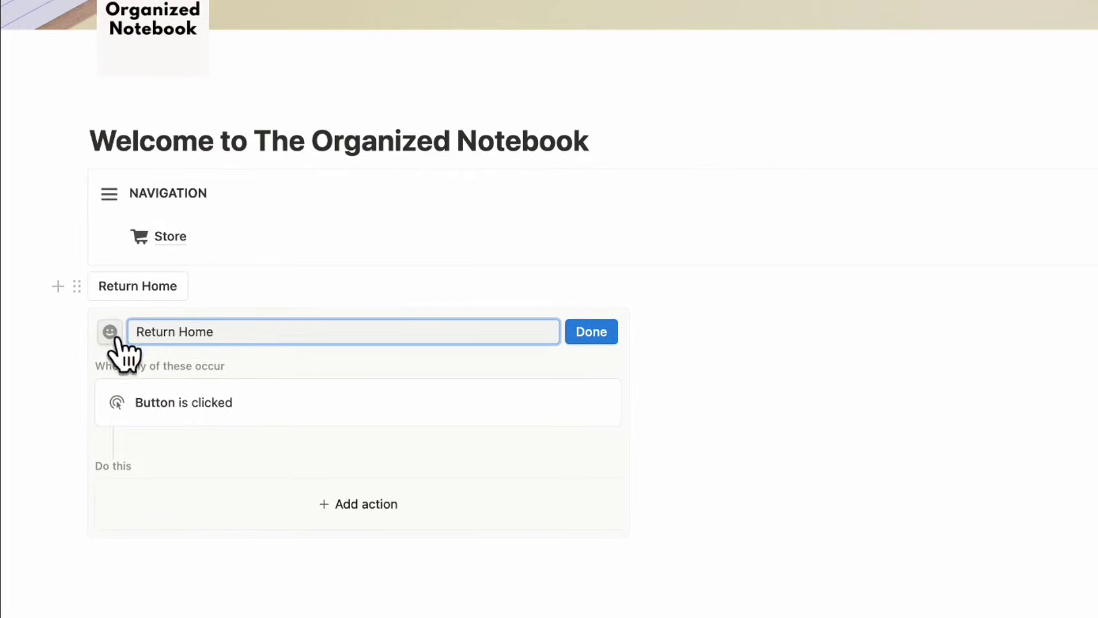
pyautogui.click(110, 331)
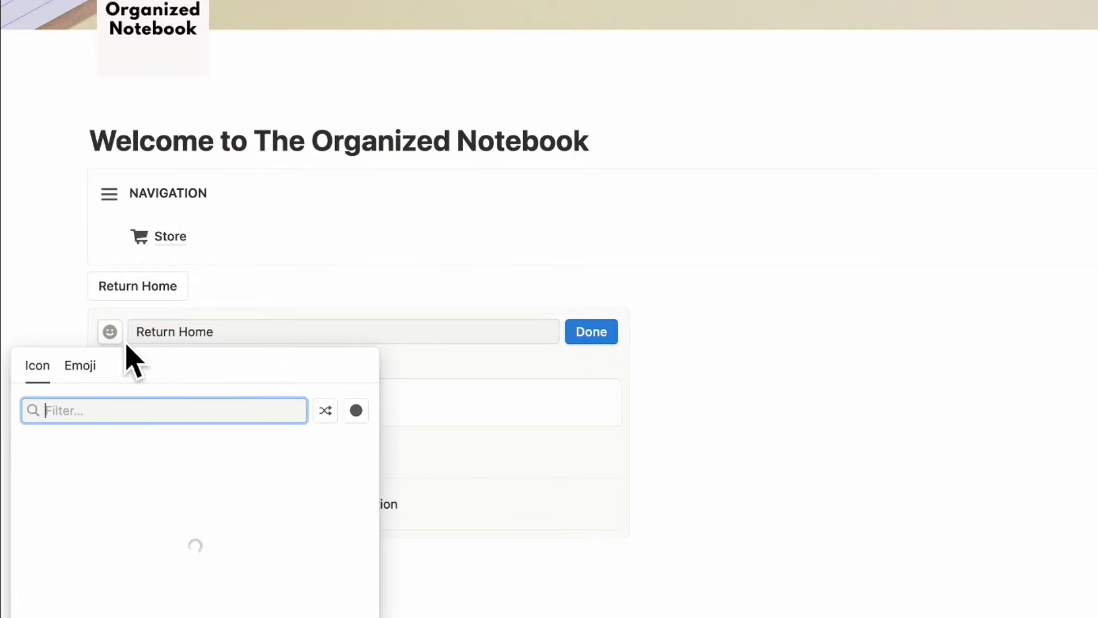
pyautogui.click(122, 477)
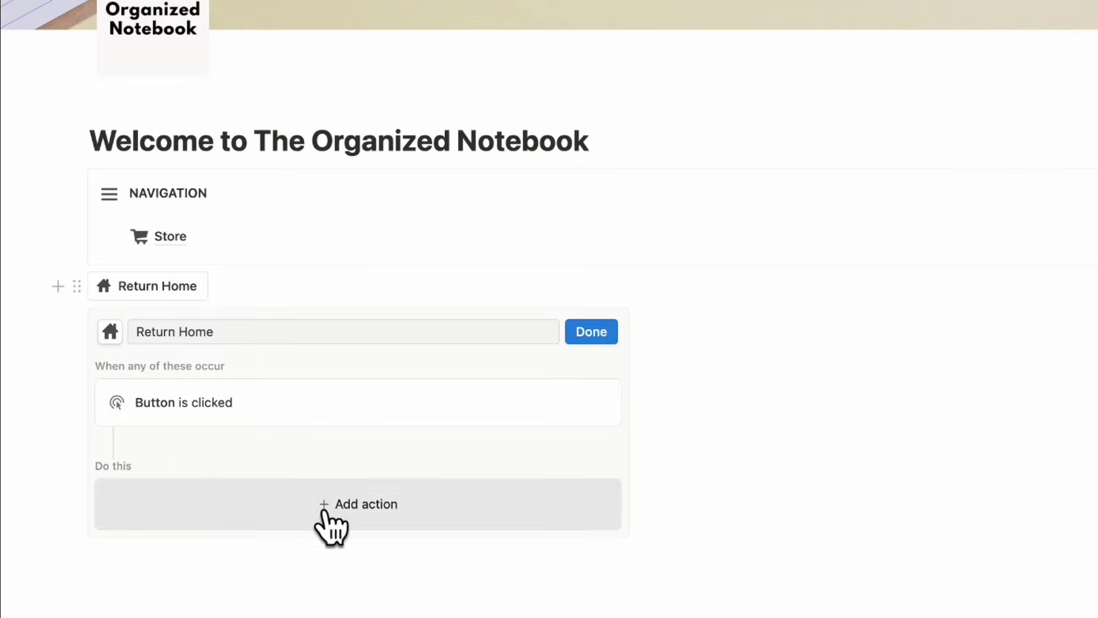
# - Make the Return Home button open the Welcome page as a full page
pyautogui.click(334, 525)
pyautogui.click(283, 455)
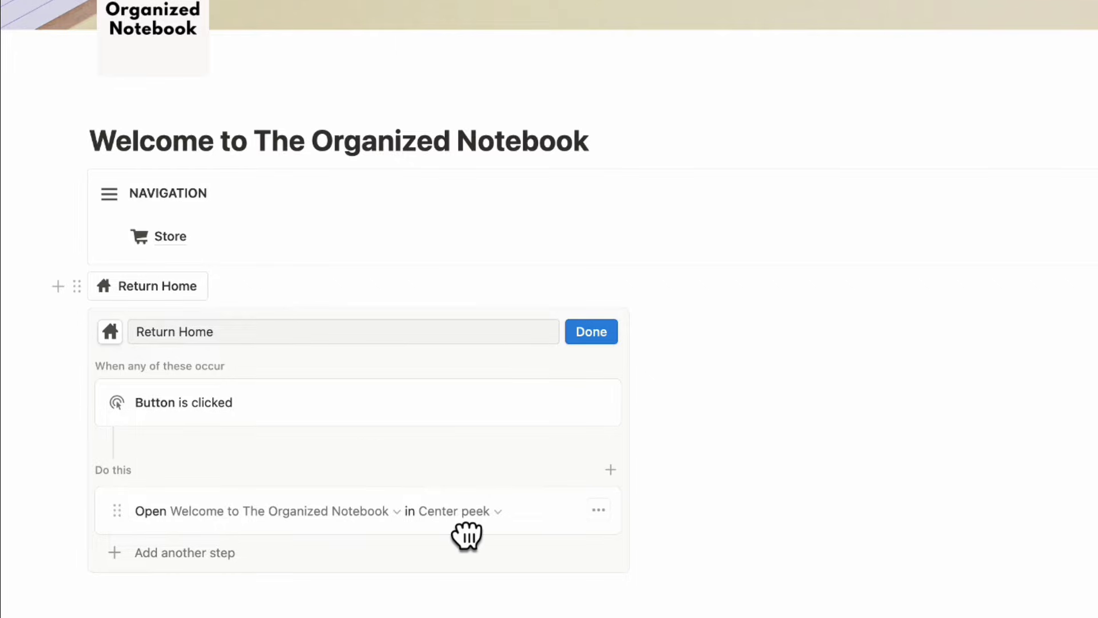
pyautogui.click(456, 517)
pyautogui.click(446, 480)
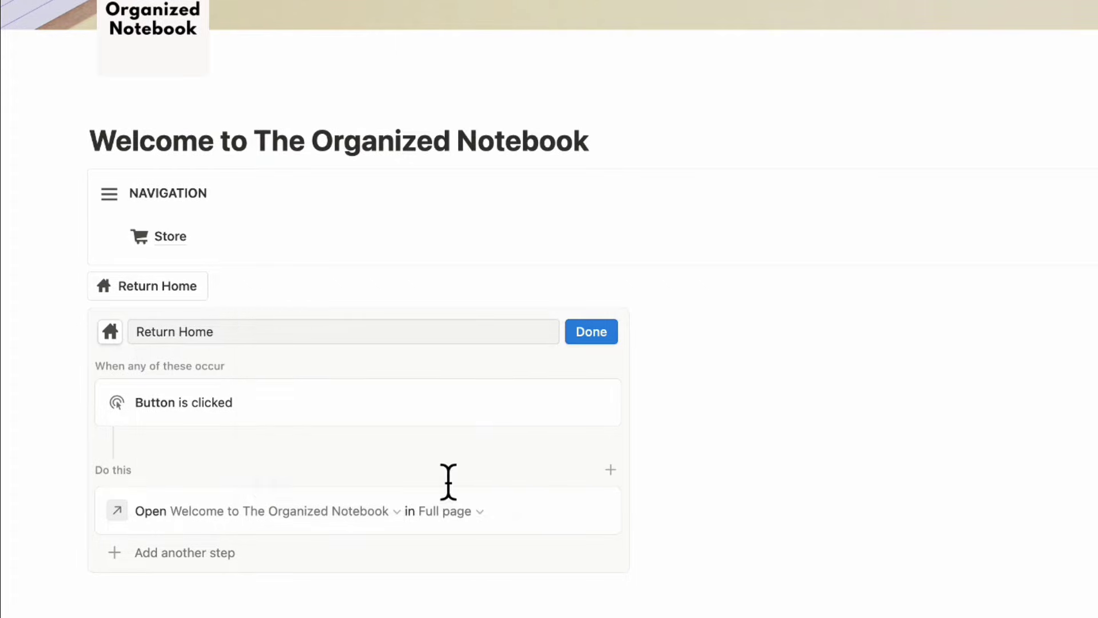
pyautogui.click(594, 334)
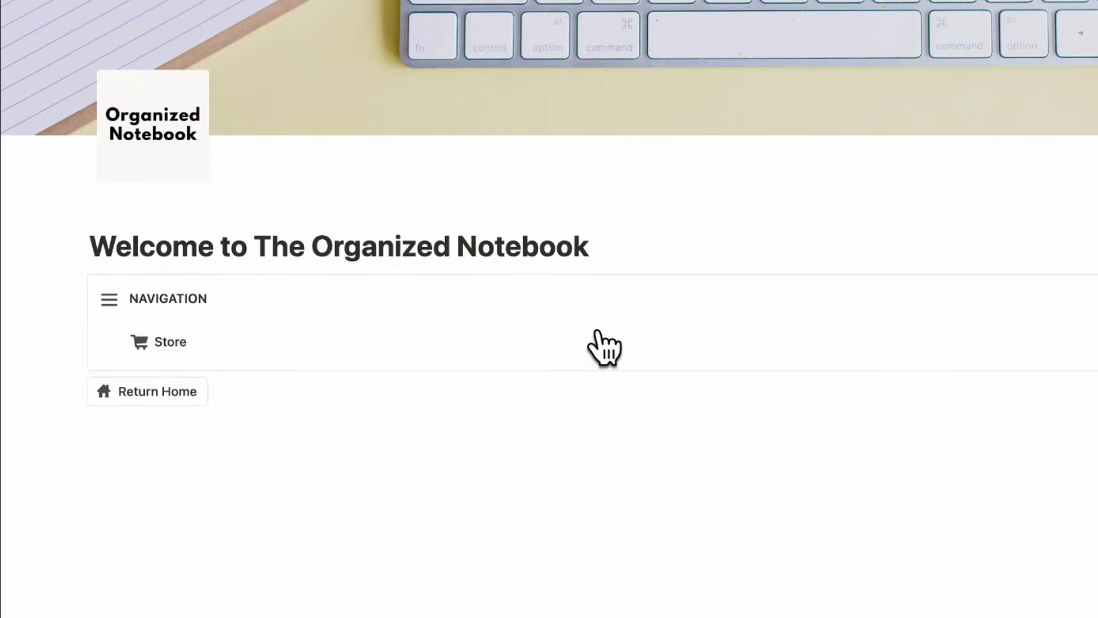
# - Move the Return Home button into the NAVIGATION callout above Store
pyautogui.click(166, 395)
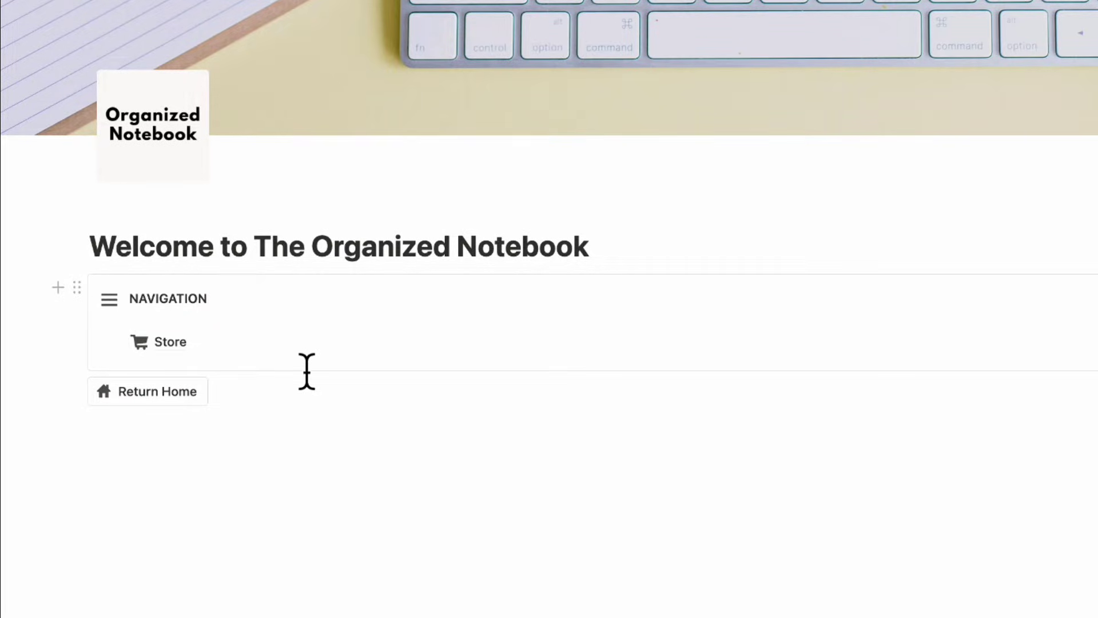
pyautogui.moveTo(80, 387); pyautogui.dragTo(152, 310)
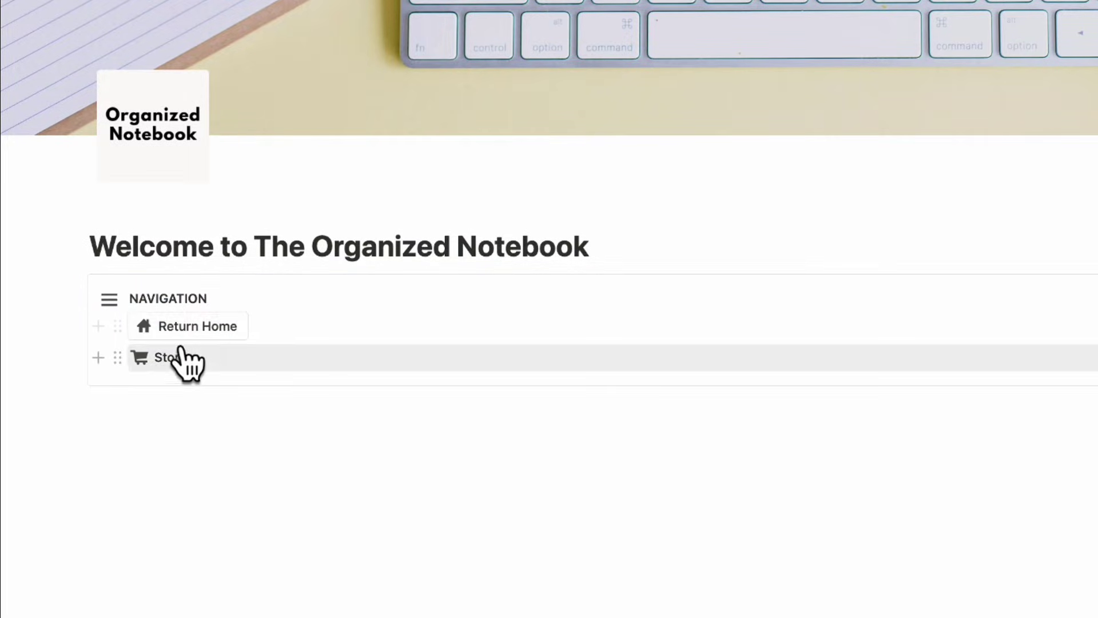
pyautogui.moveTo(218, 354)
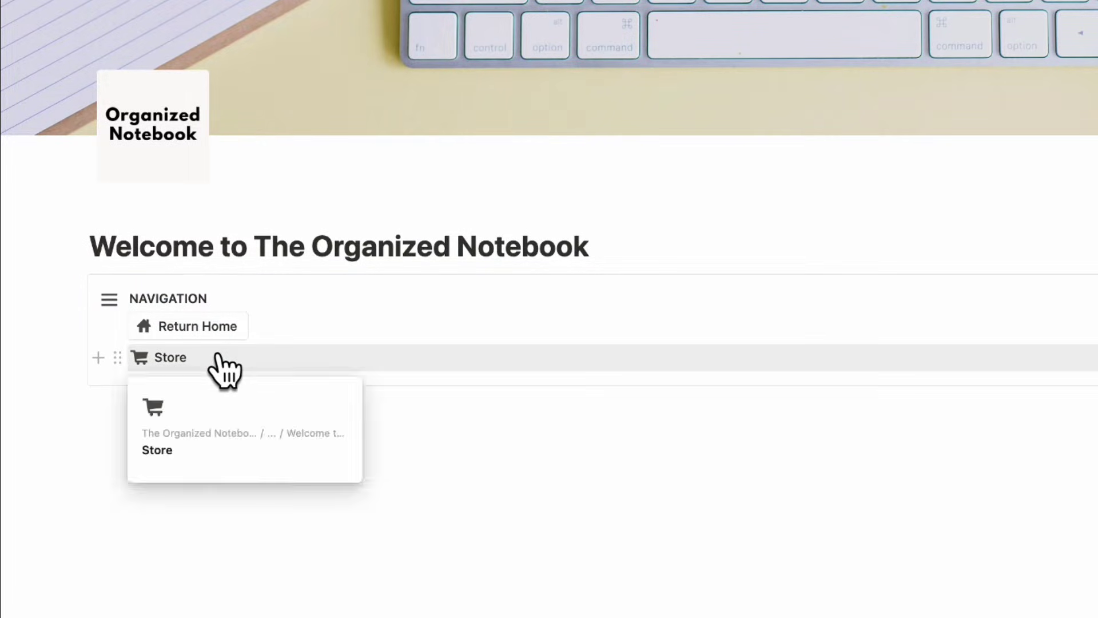
# - Convert the NAVIGATION callout with Return Home and Store into a synced block
pyautogui.click(83, 311)
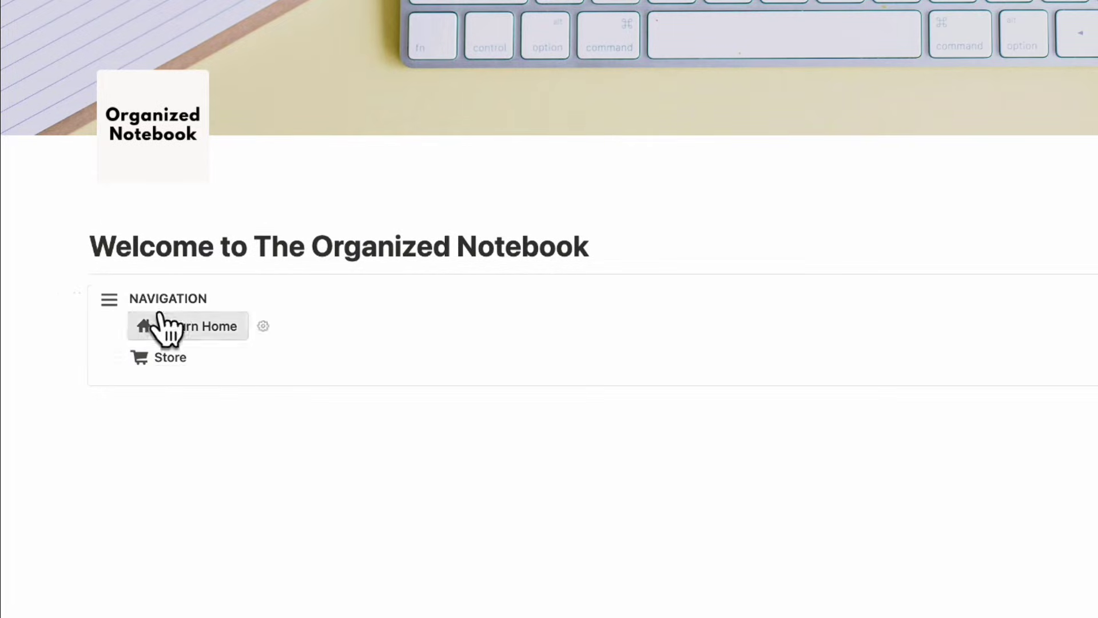
pyautogui.click(76, 286)
pyautogui.moveTo(127, 229)
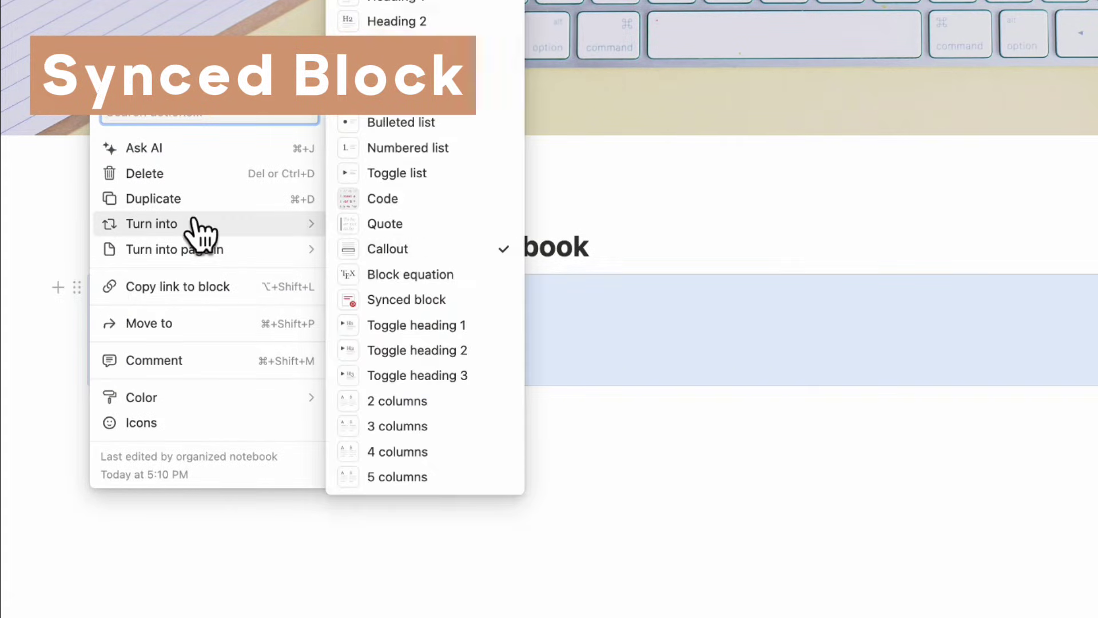
pyautogui.click(405, 310)
pyautogui.click(411, 317)
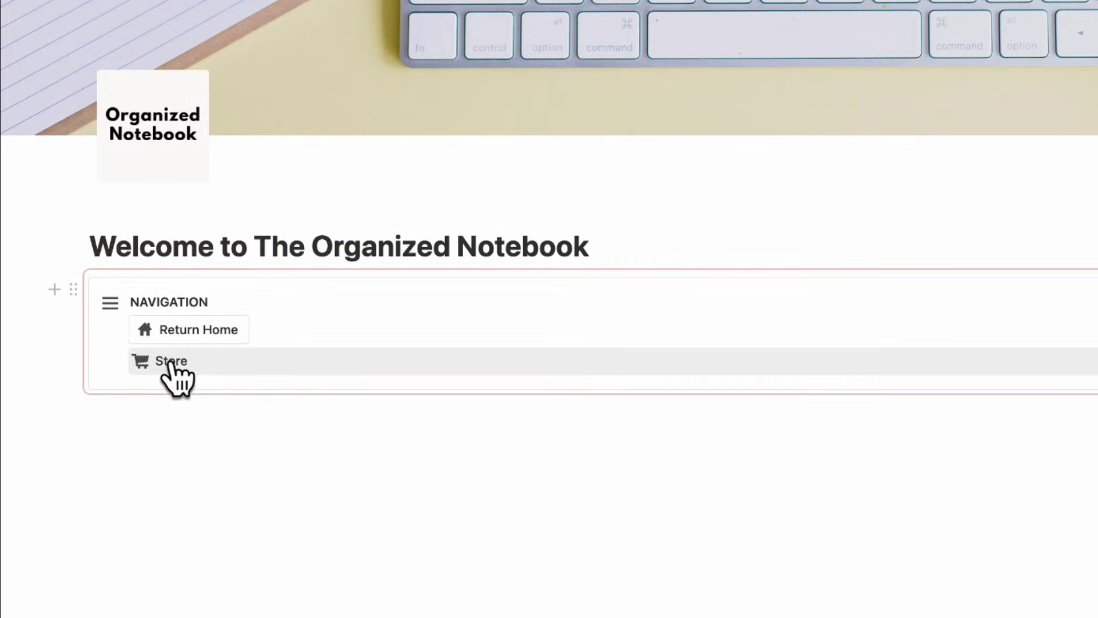
# - Add a two-column layout below the title with NAVIGATION in a narrow left column
pyautogui.click(637, 255)
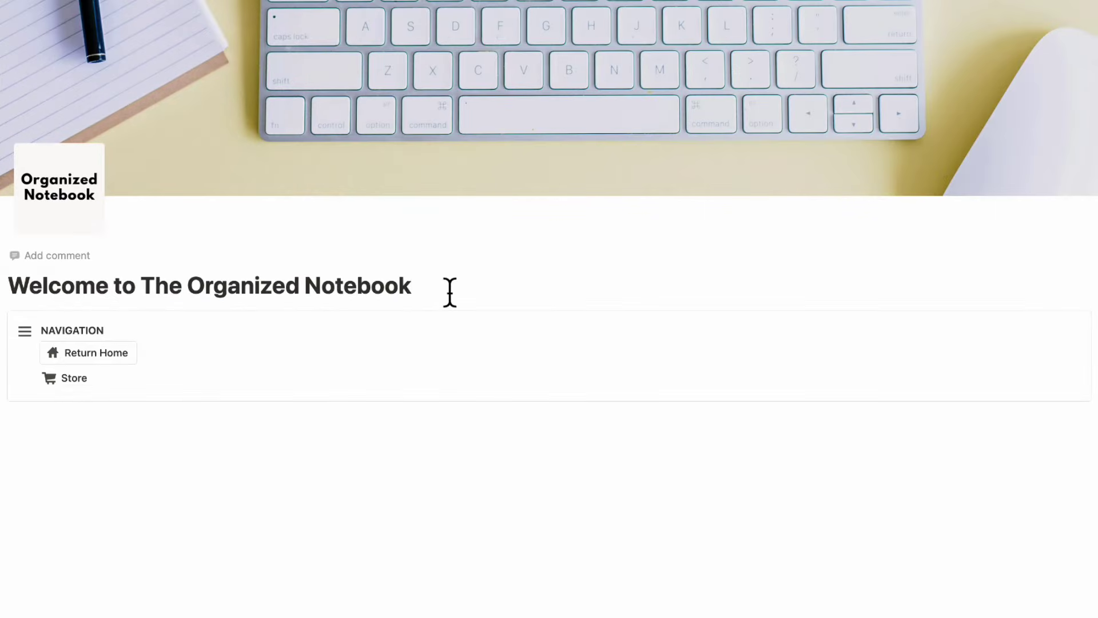
pyautogui.press('Return')
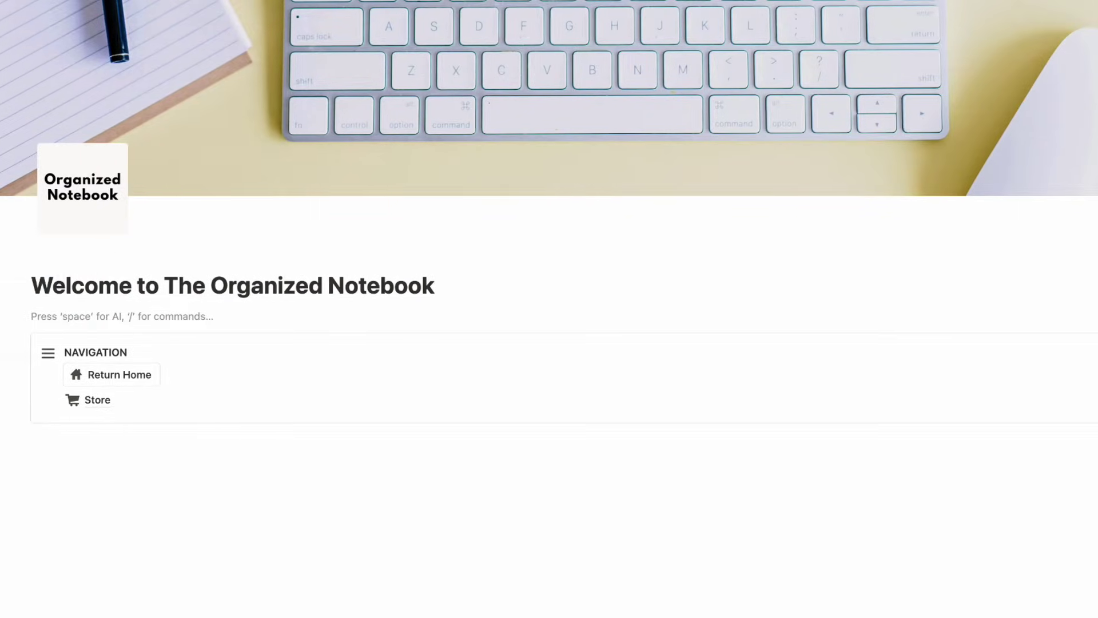
pyautogui.write('/col')
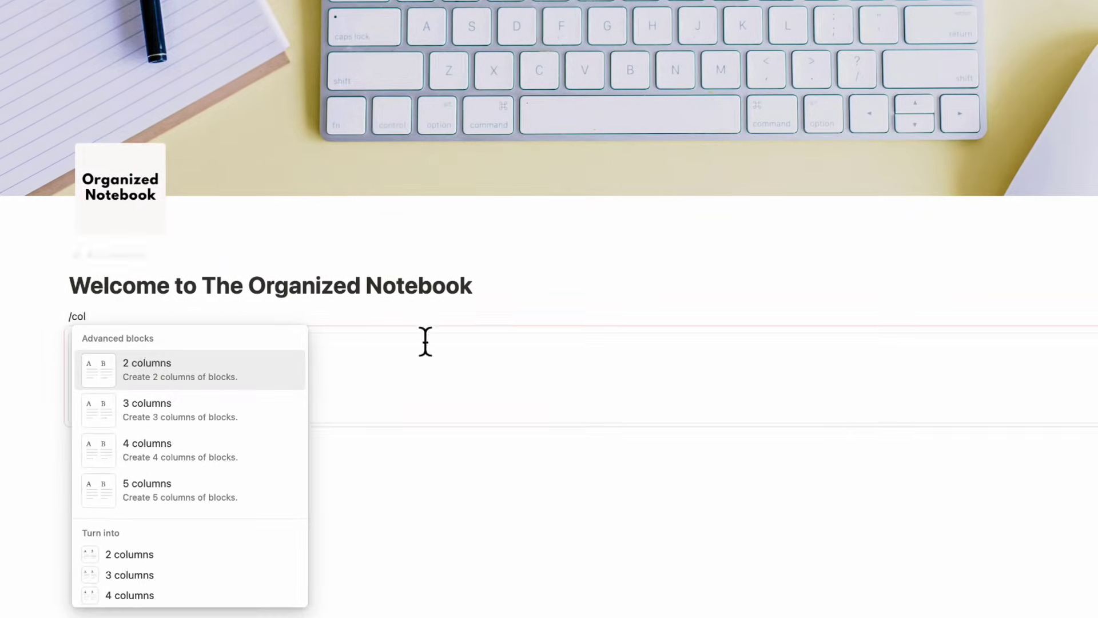
pyautogui.click(240, 379)
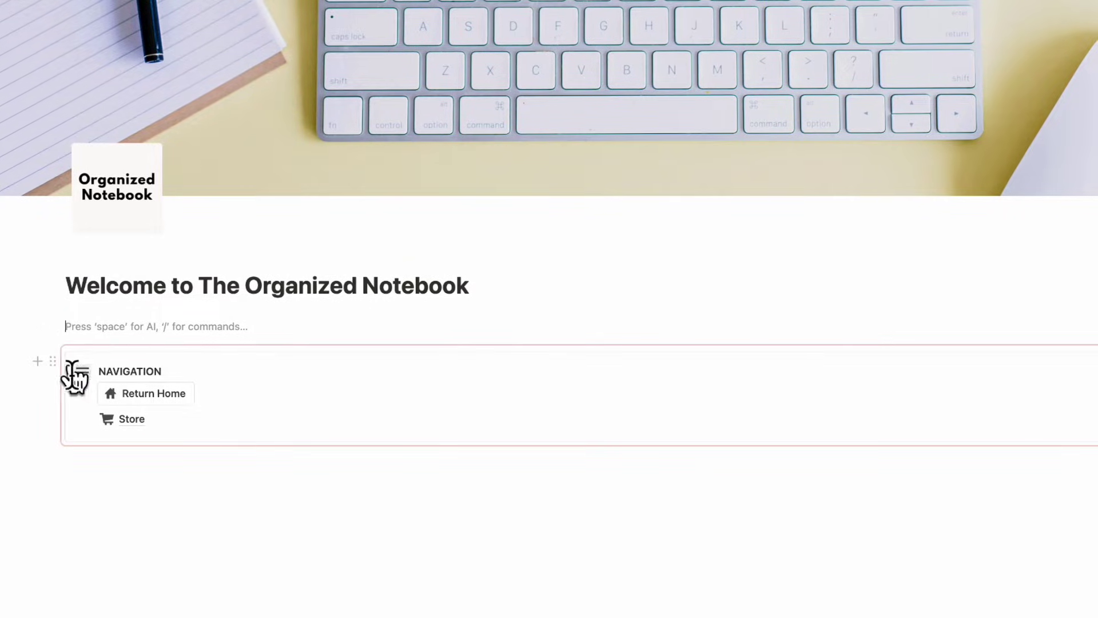
pyautogui.moveTo(50, 361); pyautogui.dragTo(66, 319)
pyautogui.moveTo(612, 370); pyautogui.dragTo(292, 385)
# - Paste the website's two welcome paragraphs into the right-hand column
pyautogui.click(366, 346)
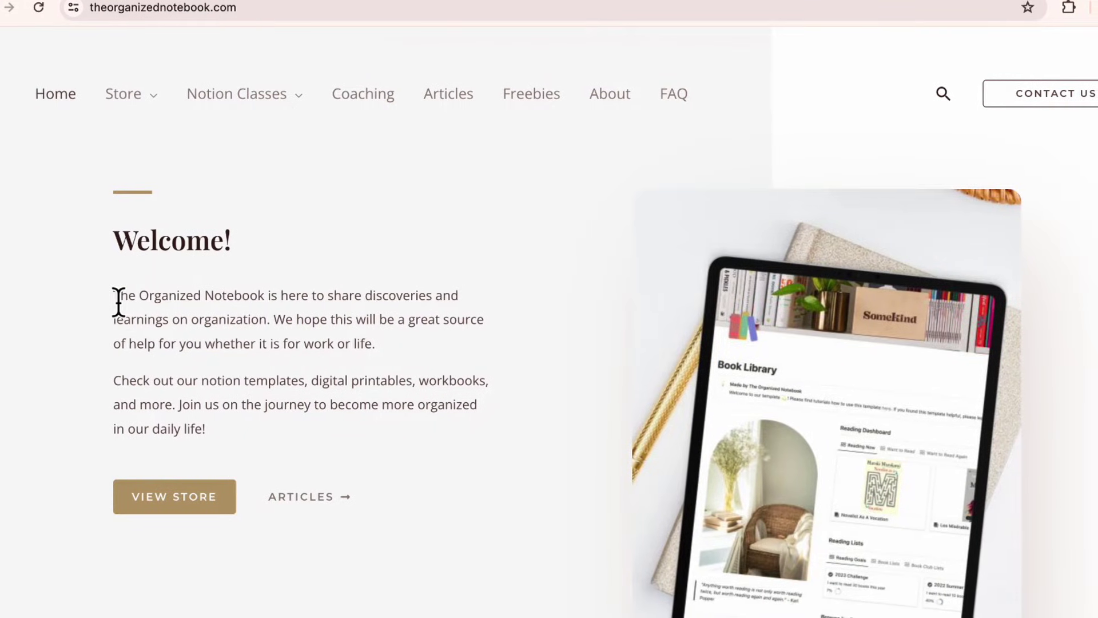
pyautogui.moveTo(116, 297); pyautogui.dragTo(252, 441)
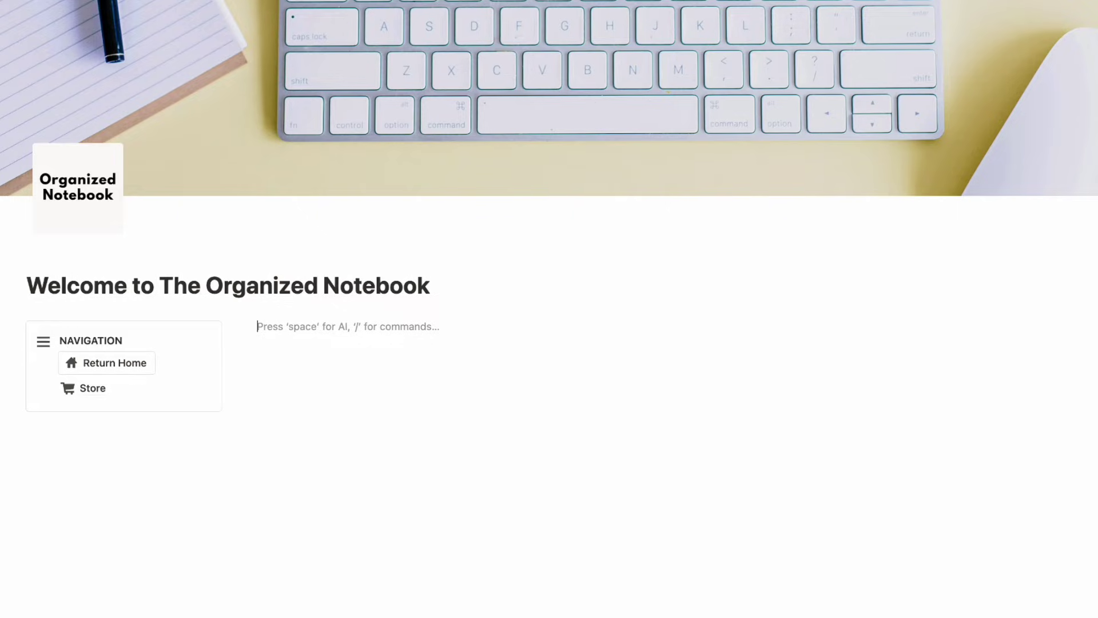
pyautogui.write('The Organized Notebook is here to share discoveries and learnings on organization. We hope this will be a great source of help for you whether it is for work or life. Check out our notion templates, digital printables, workbooks, and more. Join us on the journey to become more organized in our daily life!')
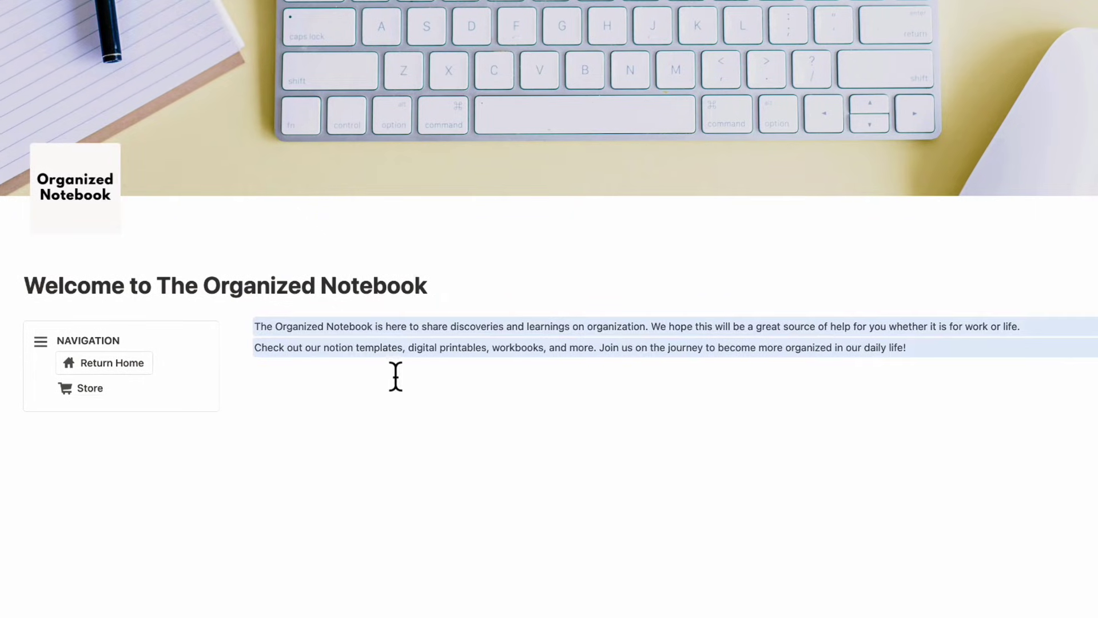
# - Turn the first welcome paragraph into a Heading 1
pyautogui.tripleClick(627, 346)
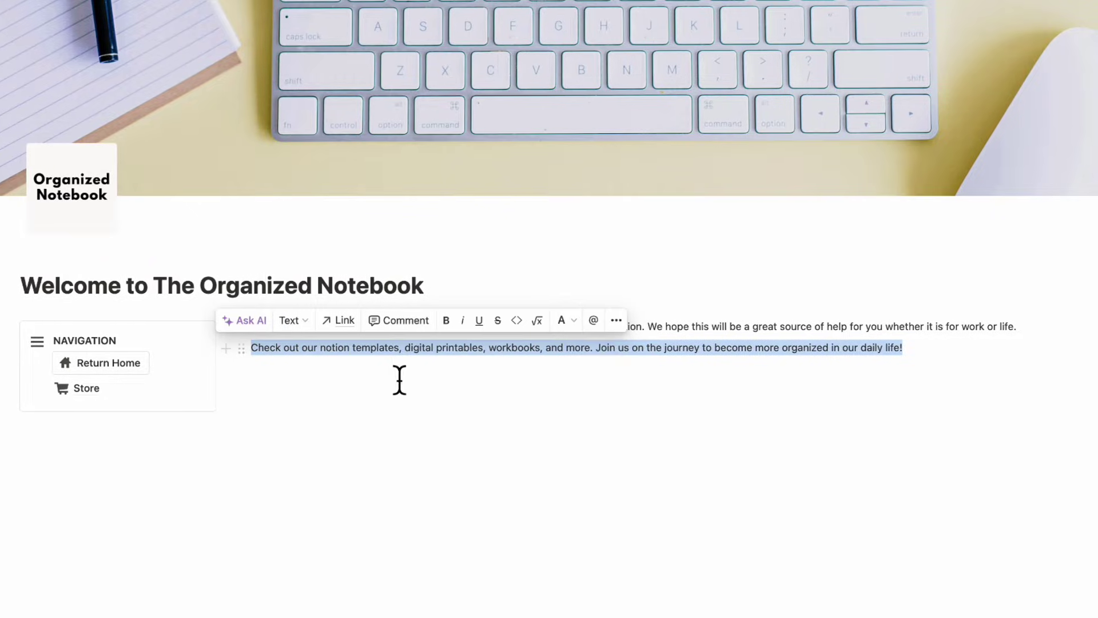
pyautogui.click(239, 326)
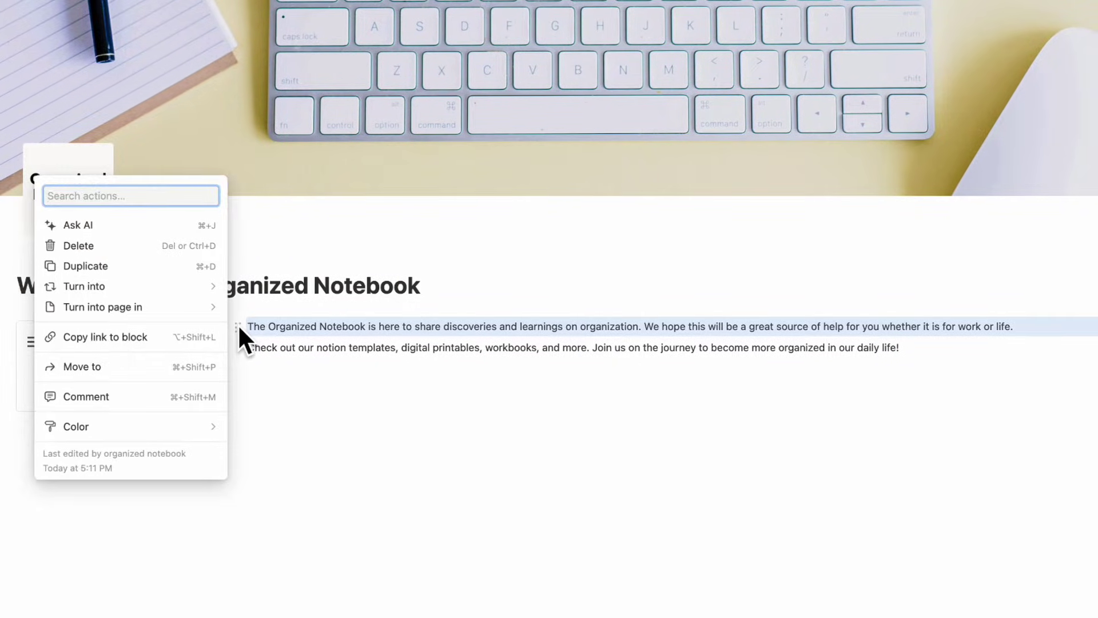
pyautogui.moveTo(189, 287)
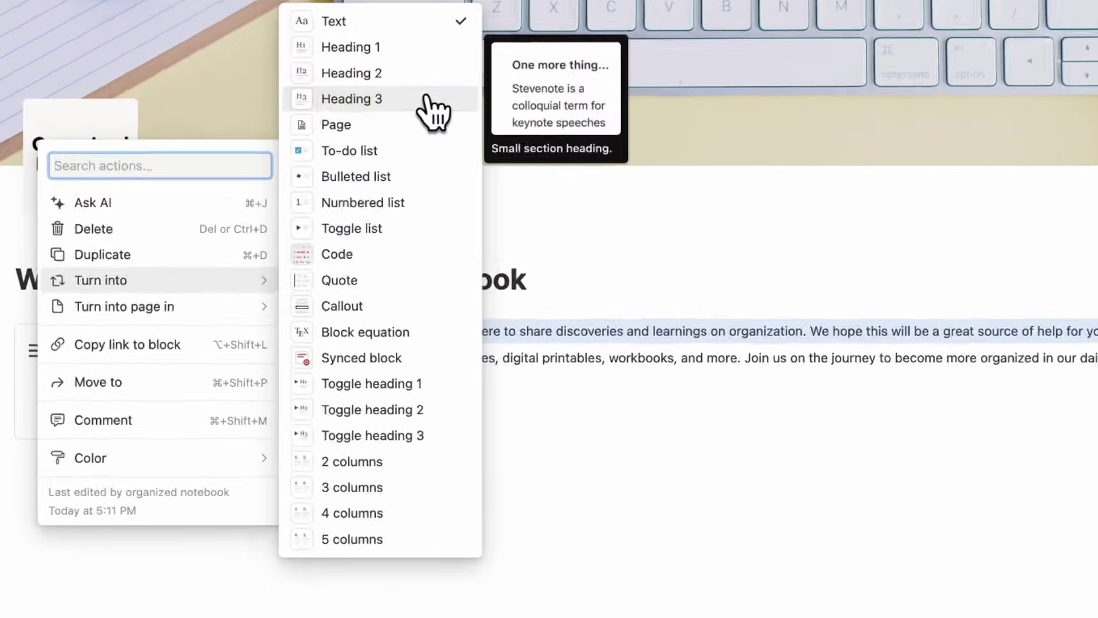
pyautogui.click(346, 147)
pyautogui.click(297, 349)
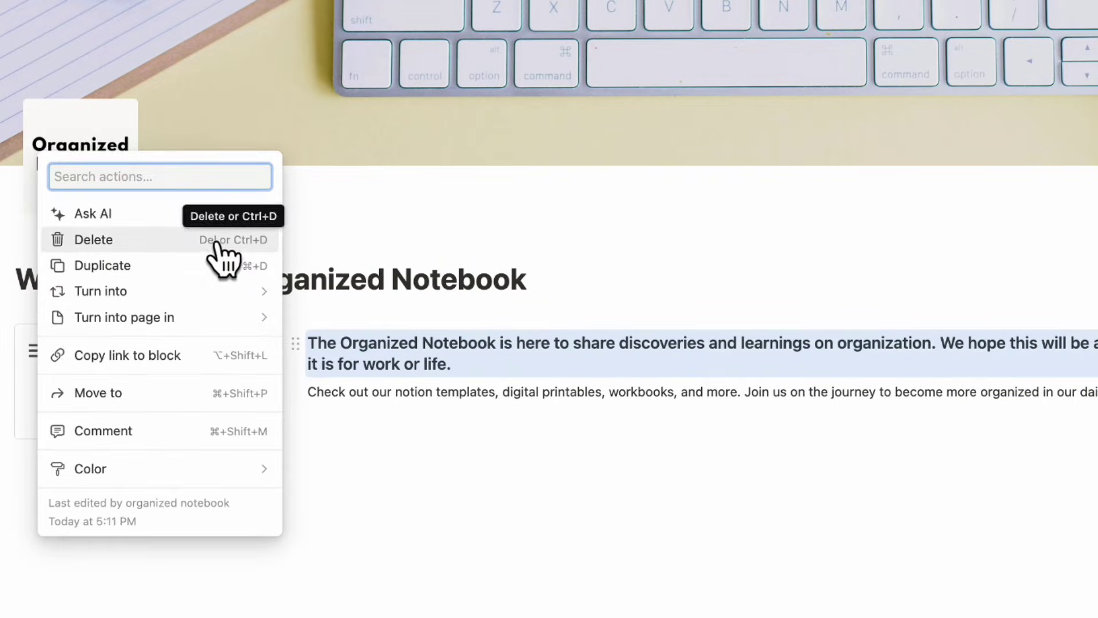
pyautogui.moveTo(228, 290)
pyautogui.click(367, 67)
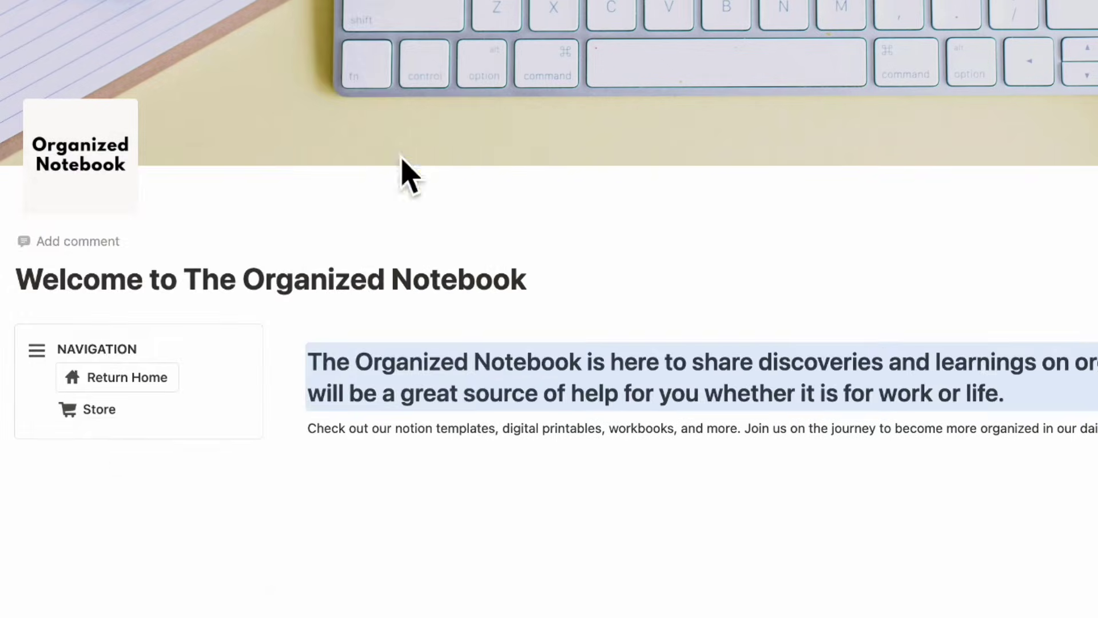
pyautogui.click(596, 366)
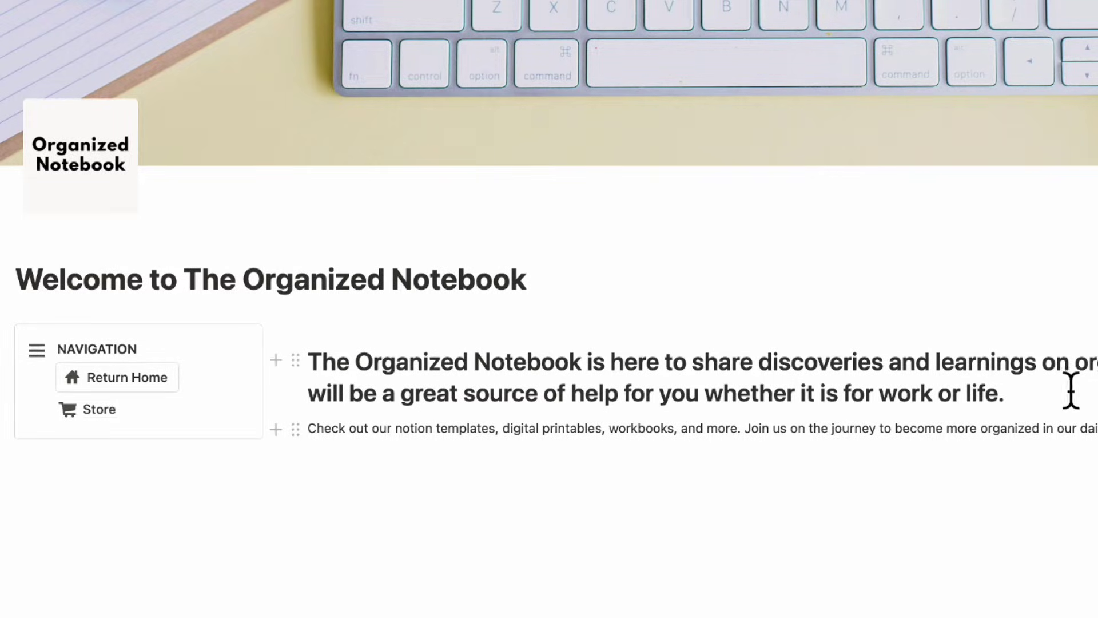
# - Turn the 'Check out our notion templates' paragraph into a quote
pyautogui.tripleClick(1063, 446)
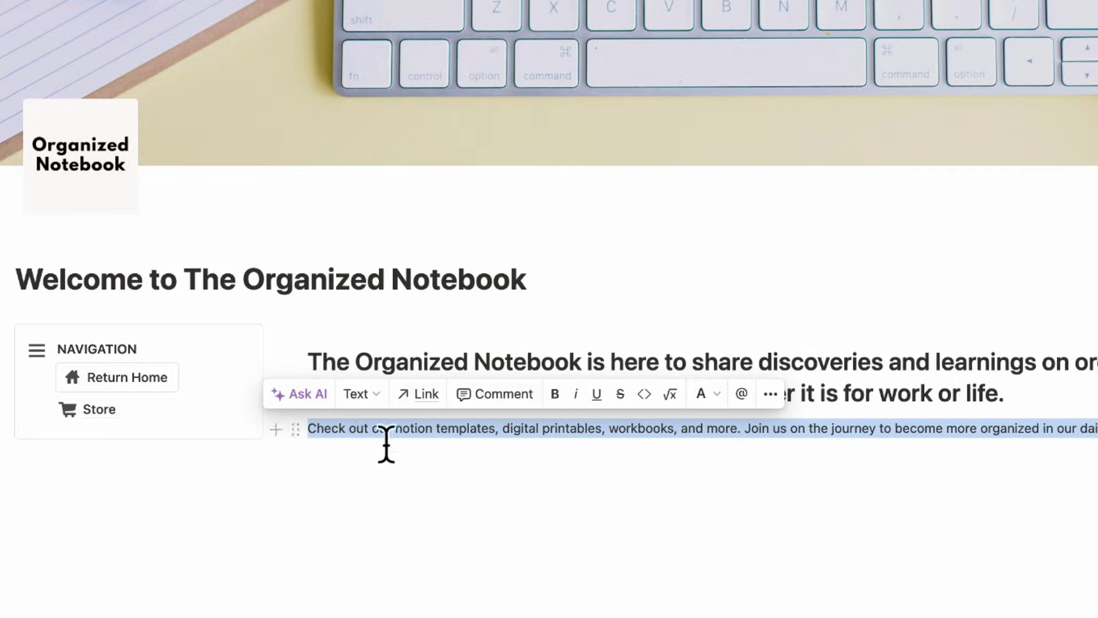
pyautogui.click(286, 430)
pyautogui.moveTo(225, 394)
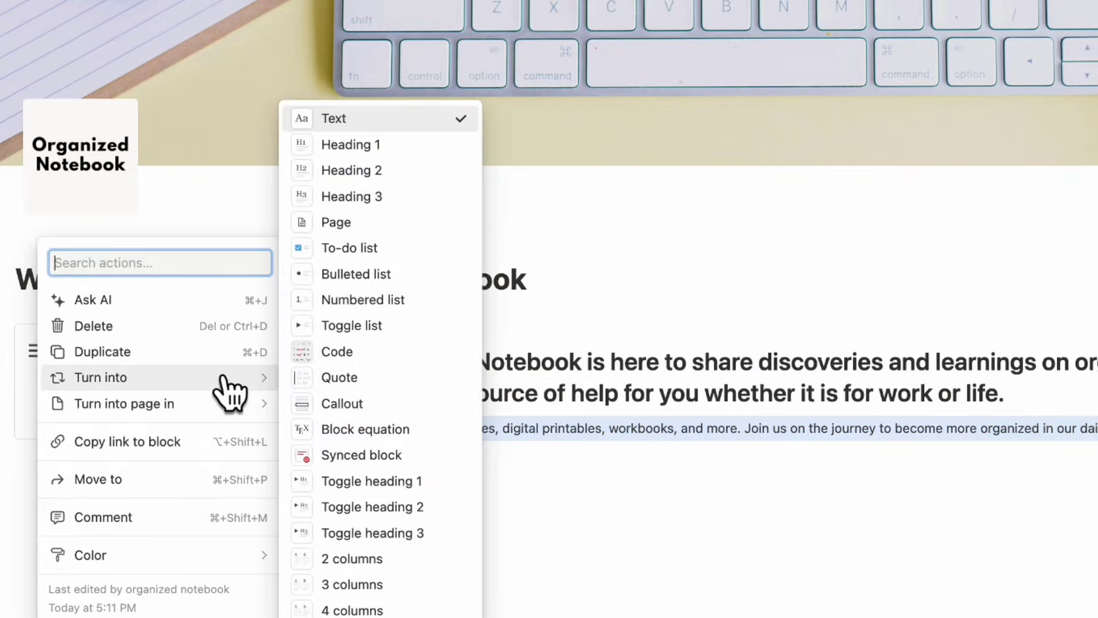
pyautogui.click(339, 377)
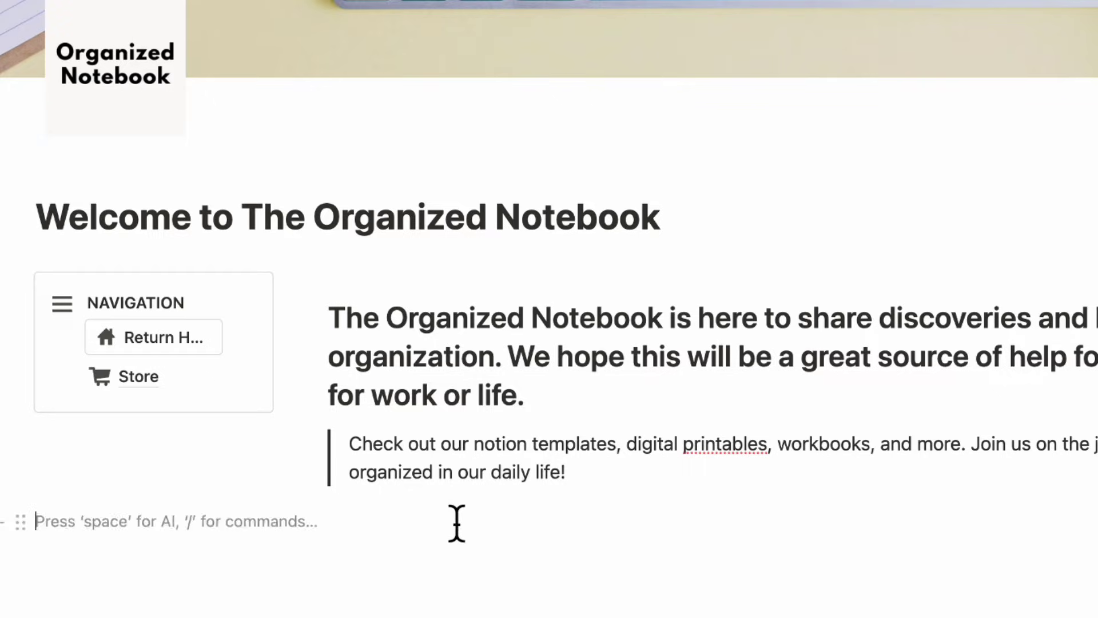
pyautogui.press('Return')
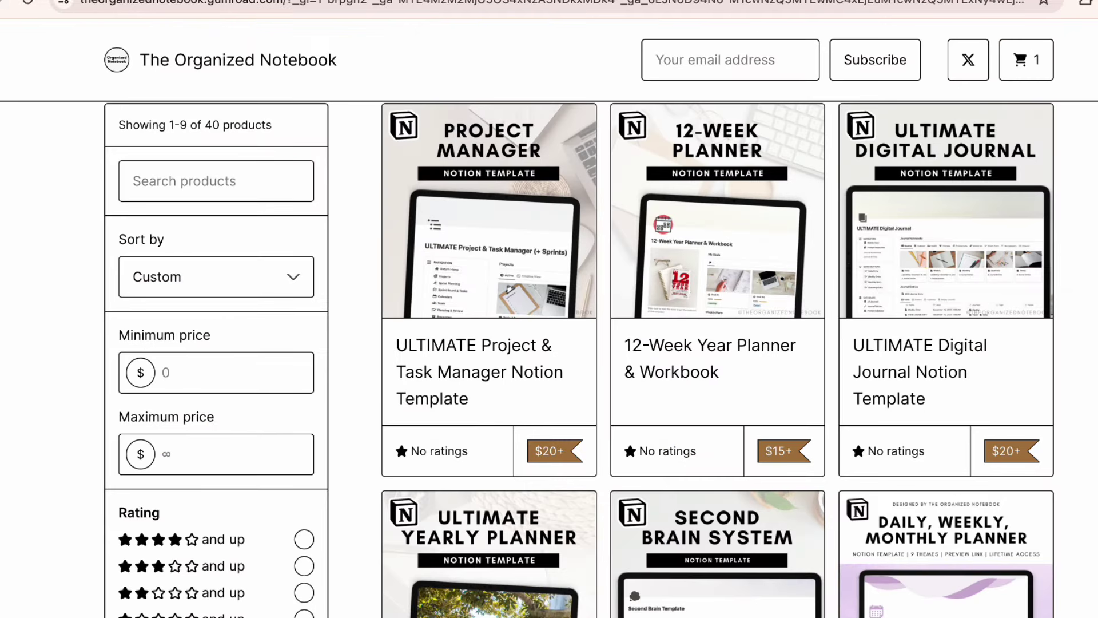
pyautogui.click(236, 37)
pyautogui.click(305, 57)
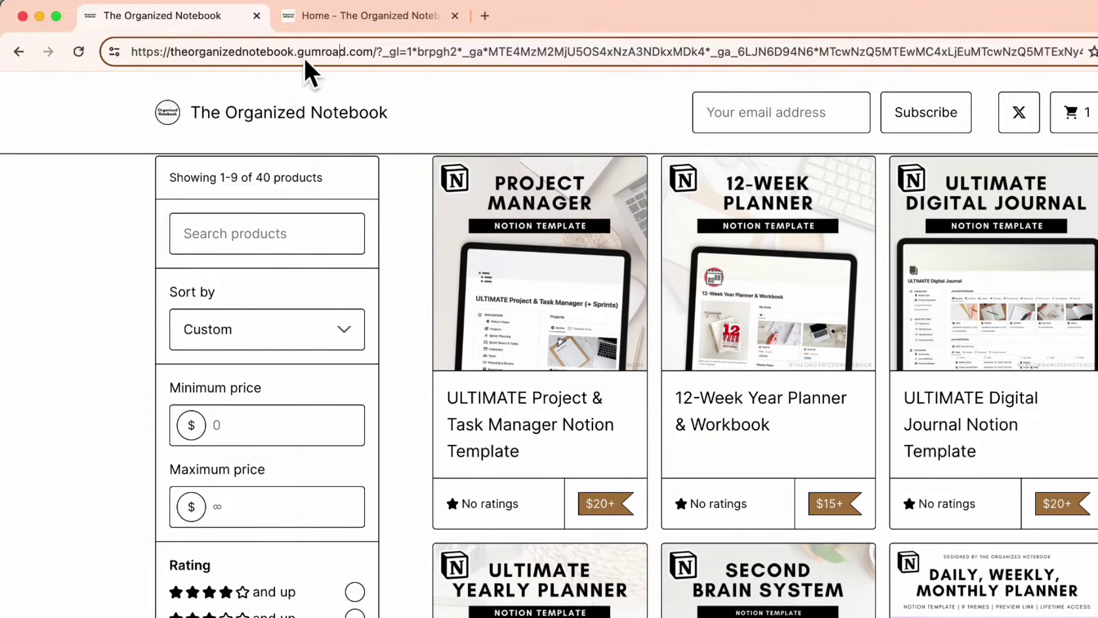
pyautogui.moveTo(284, 66); pyautogui.dragTo(87, 54)
pyautogui.press('super+c')
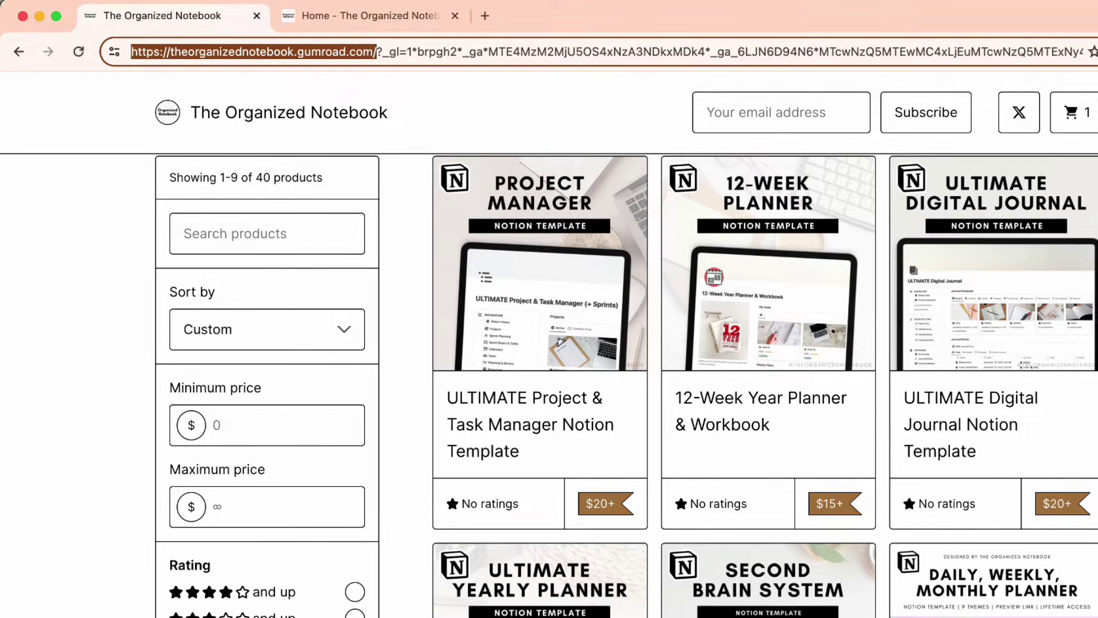
pyautogui.press('super+Tab')
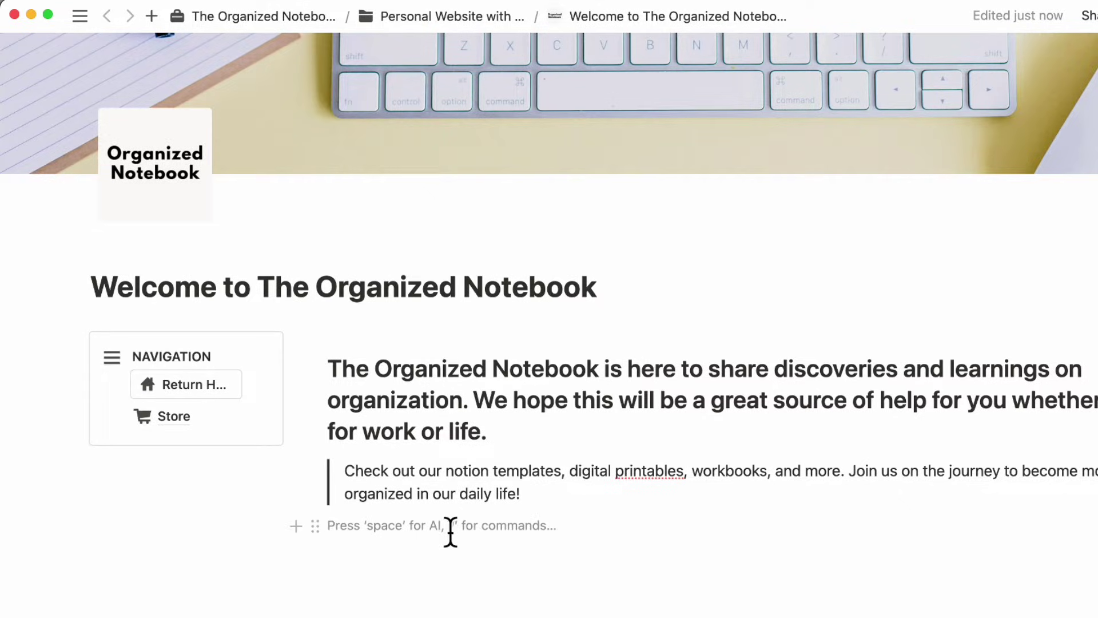
# - Paste the Gumroad store URL below the quote and turn it into an embed
pyautogui.press('super+v')
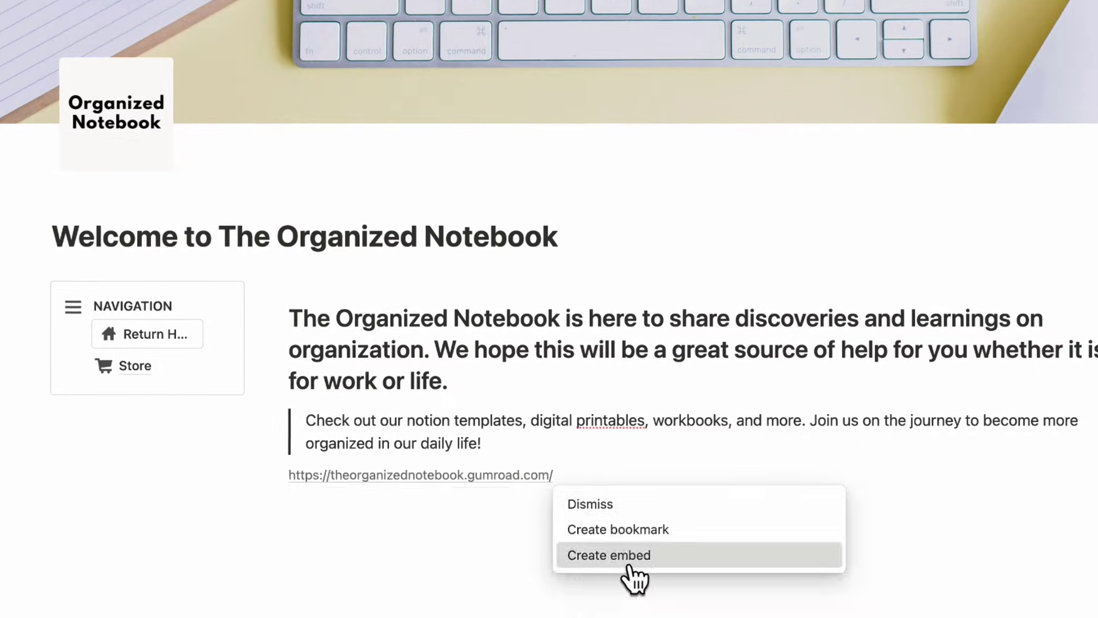
pyautogui.click(657, 605)
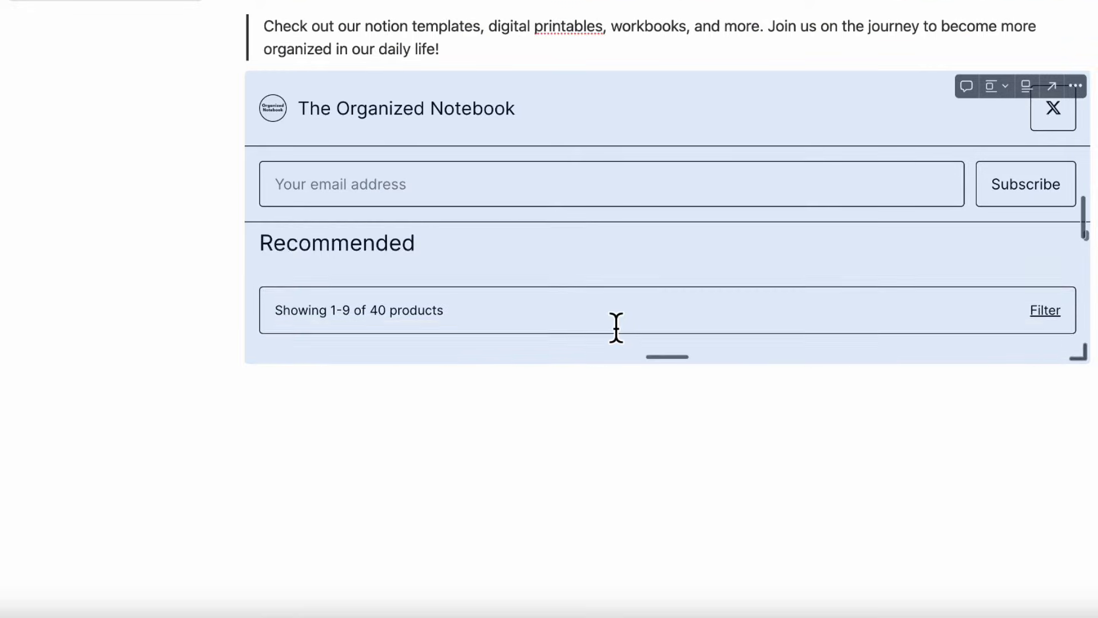
pyautogui.scroll(-5, 616, 327)
pyautogui.scroll(3, 615, 327)
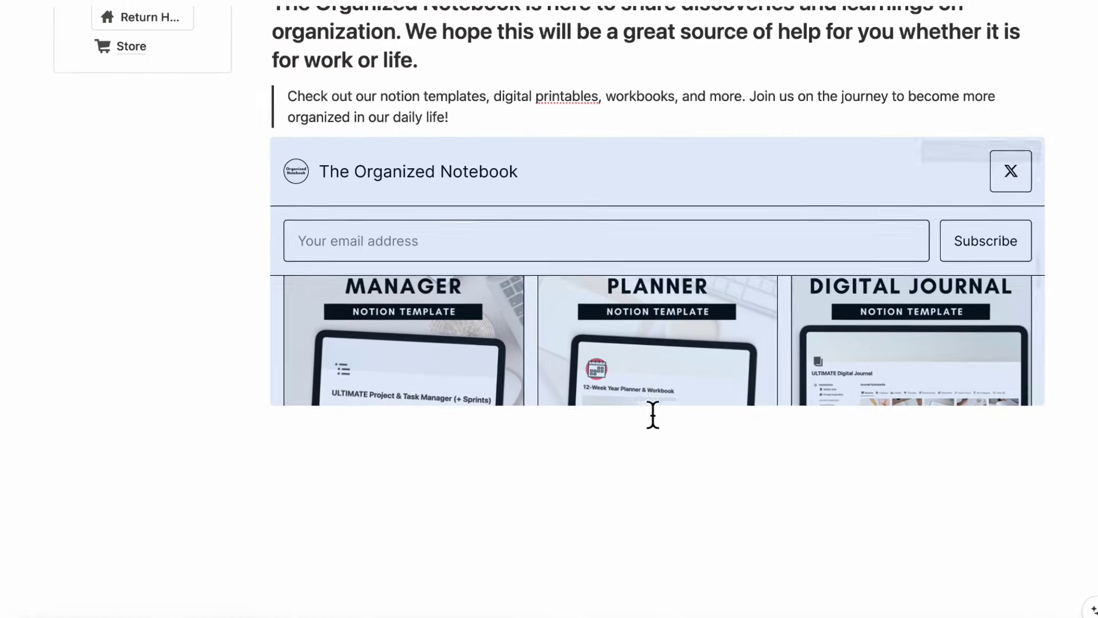
# - Make the store embed about twice as tall and scroll through its product cards
pyautogui.moveTo(659, 412); pyautogui.dragTo(651, 604)
pyautogui.moveTo(657, 458); pyautogui.dragTo(658, 472)
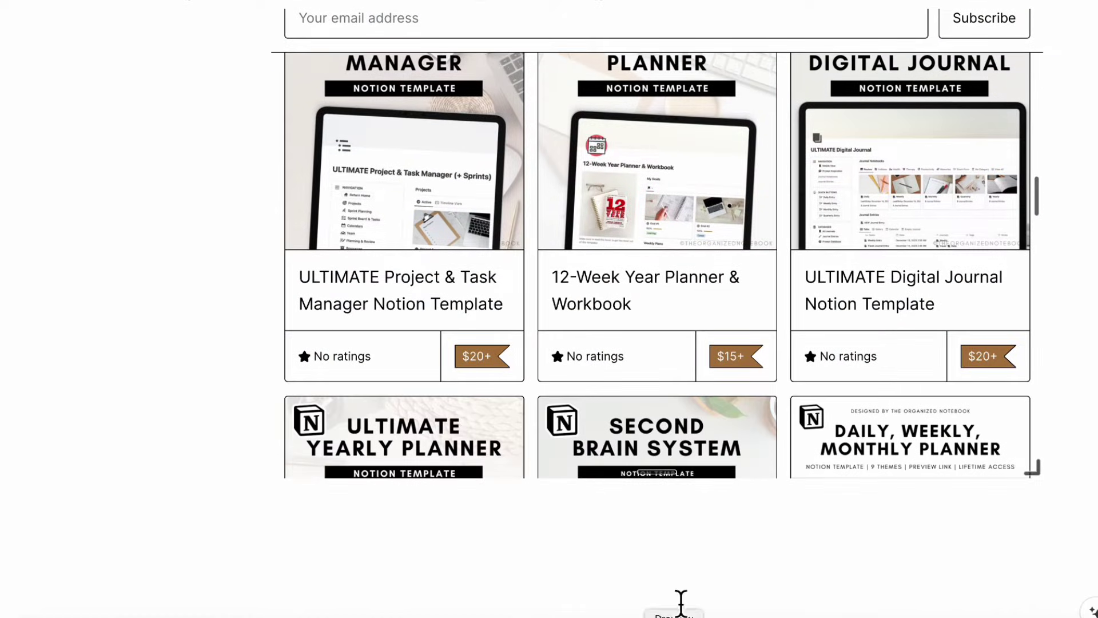
pyautogui.scroll(-3, 682, 486)
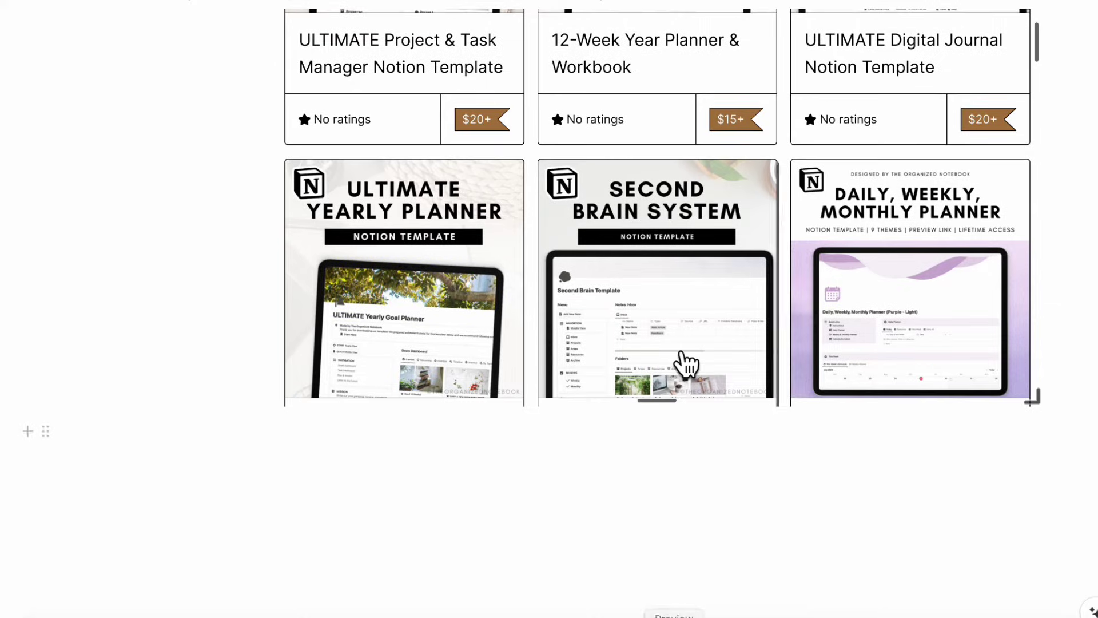
pyautogui.scroll(-6, 686, 368)
pyautogui.scroll(-10, 687, 365)
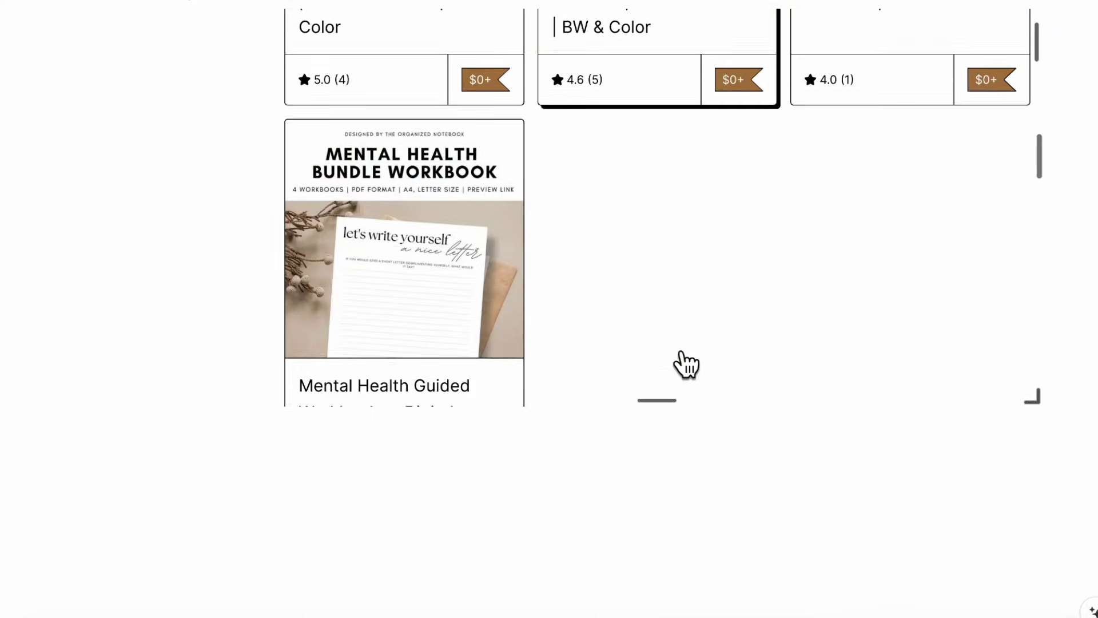
pyautogui.scroll(-15, 686, 364)
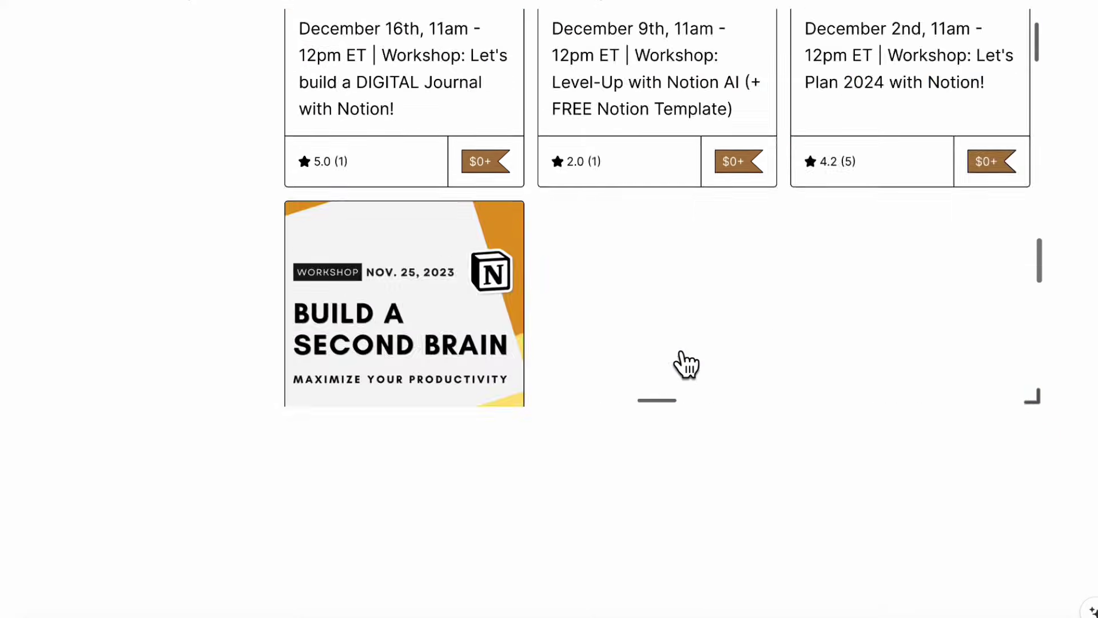
pyautogui.scroll(-10, 719, 447)
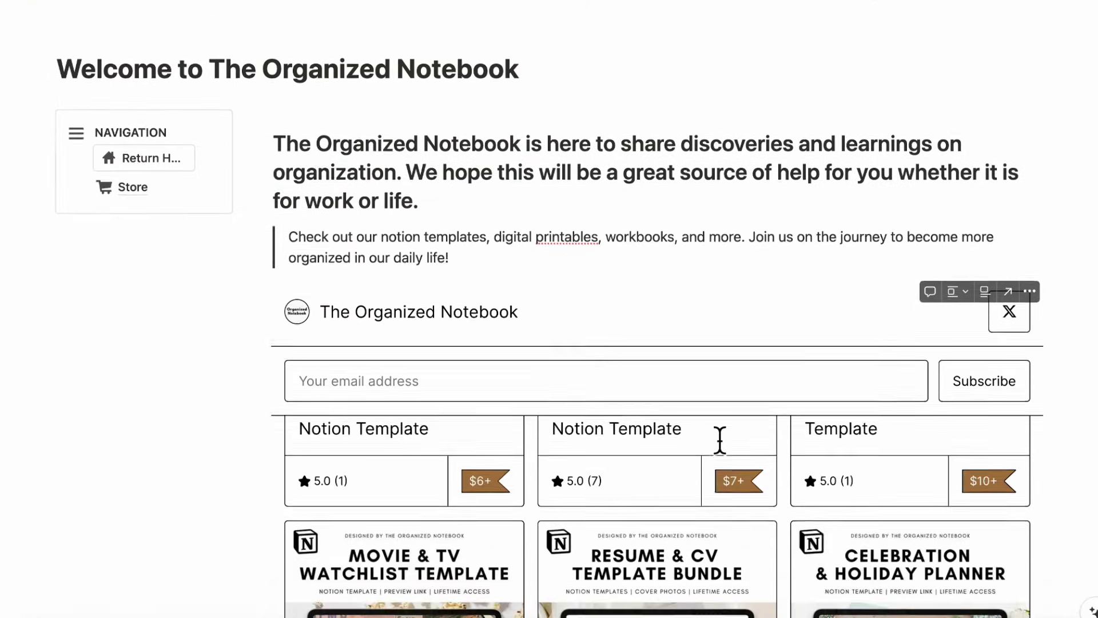
pyautogui.scroll(10, 719, 439)
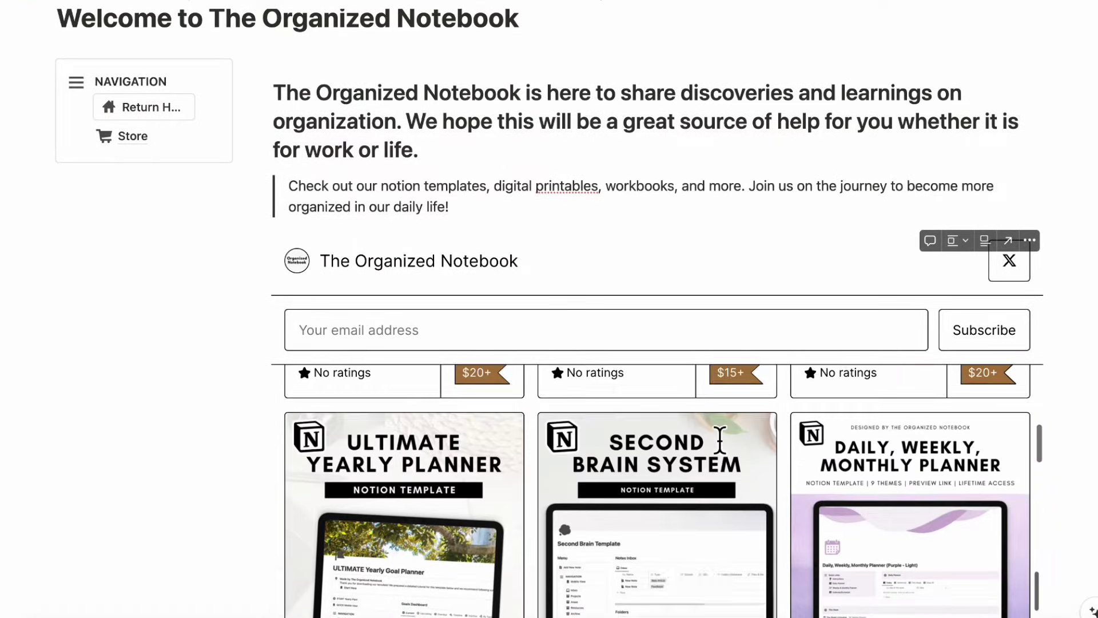
pyautogui.scroll(3, 719, 439)
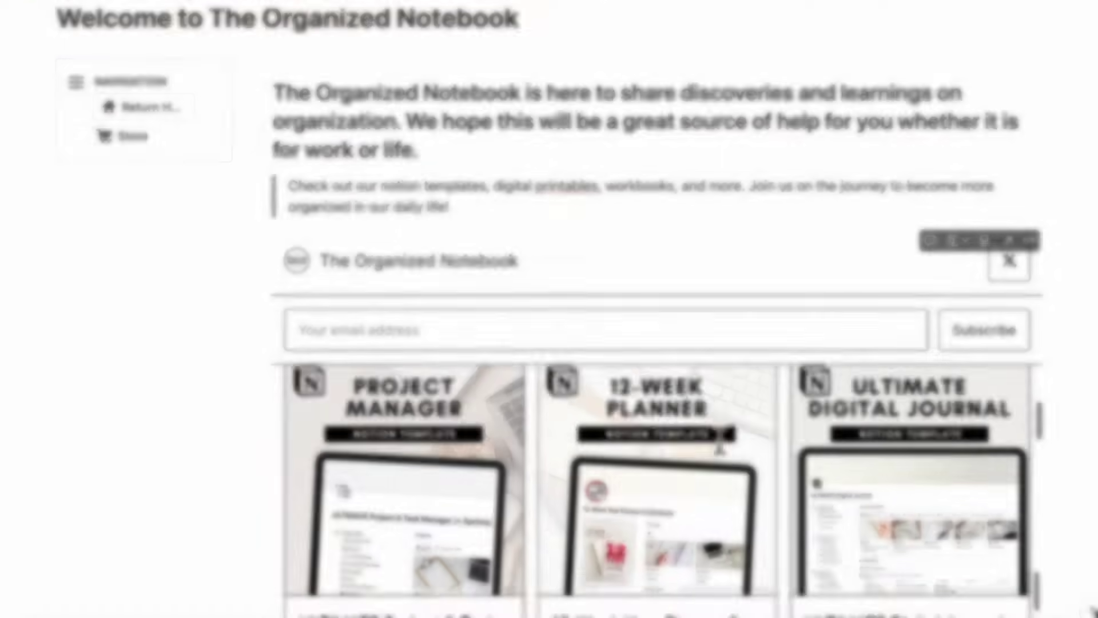
pyautogui.scroll(3, 289, 273)
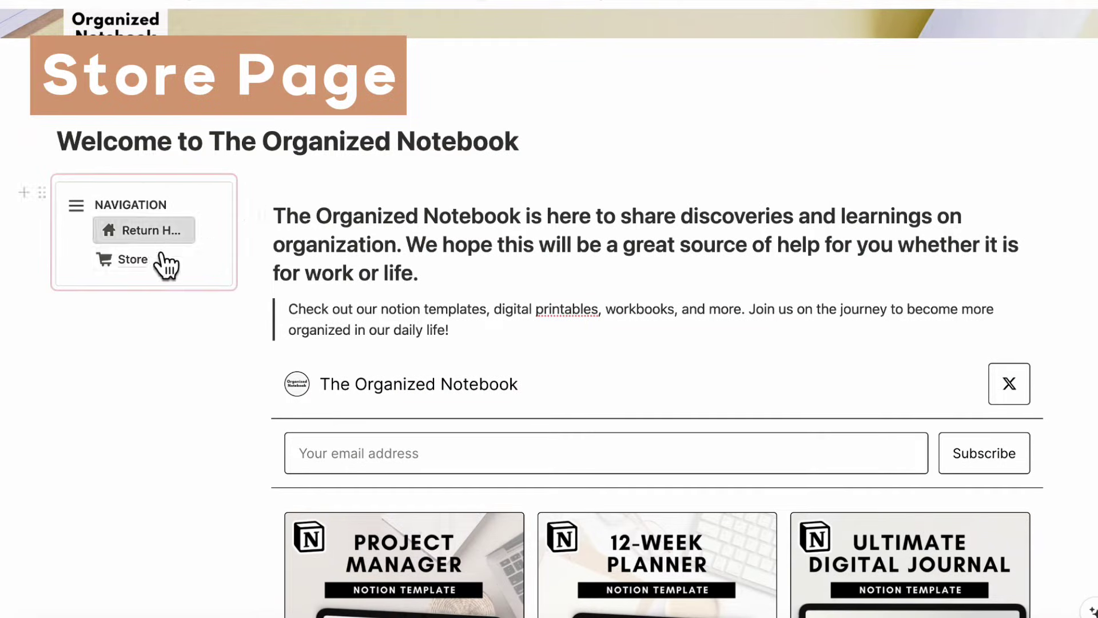
# - Widen the navigation column, copy the NAVIGATION synced block link, and open the Store page
pyautogui.moveTo(264, 300); pyautogui.dragTo(323, 301)
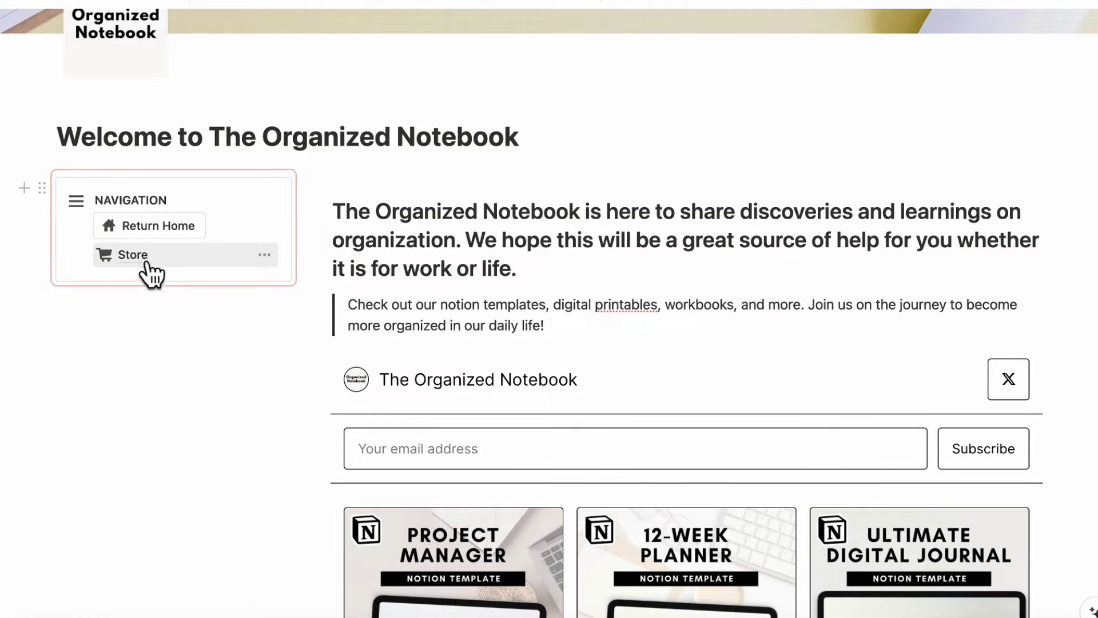
pyautogui.click(41, 187)
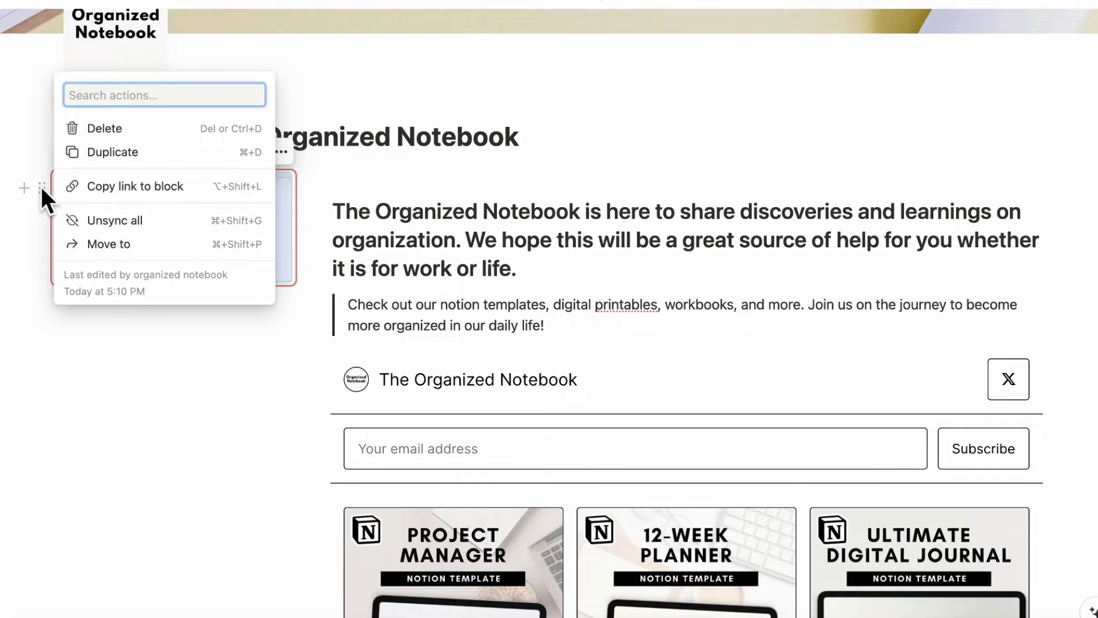
pyautogui.click(143, 187)
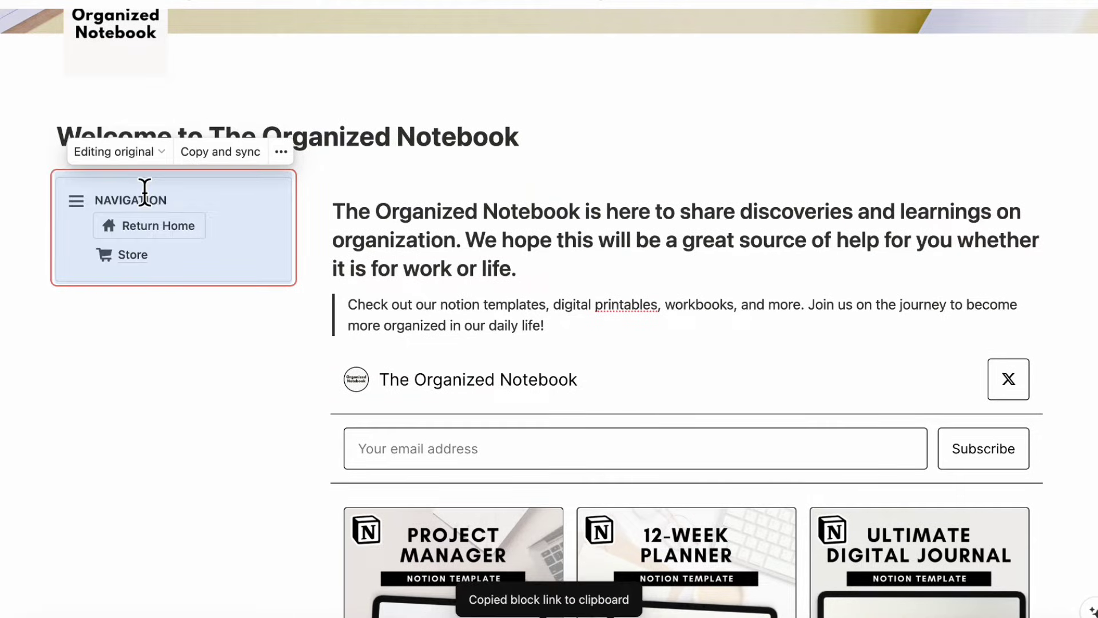
pyautogui.click(132, 256)
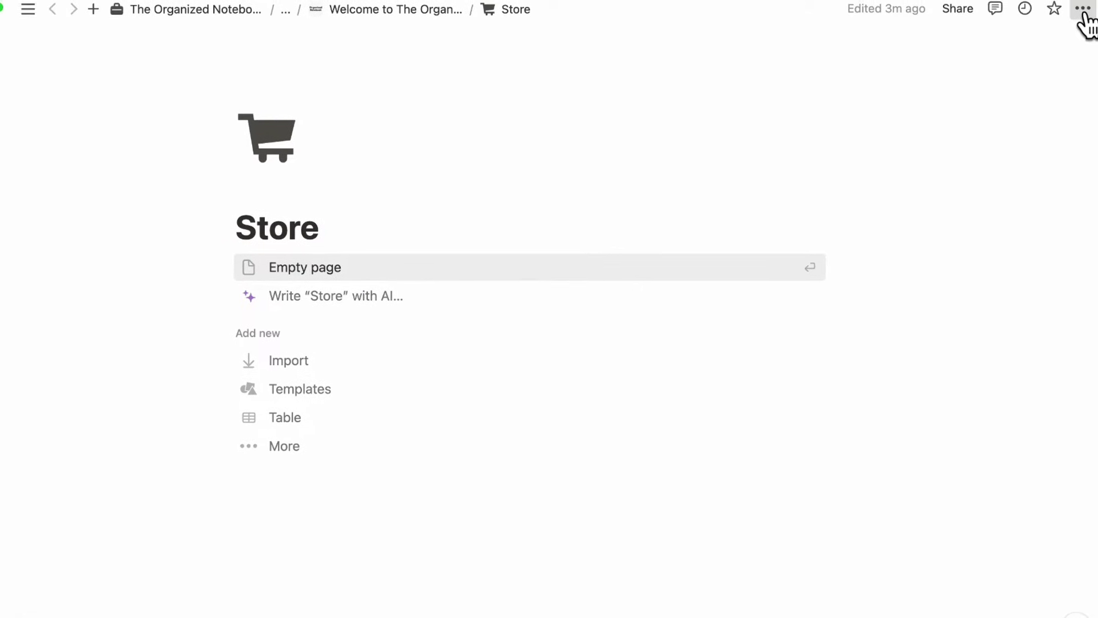
# - Give the Store page small text and full width, starting it as an empty page
pyautogui.click(1097, 0)
pyautogui.click(1061, 136)
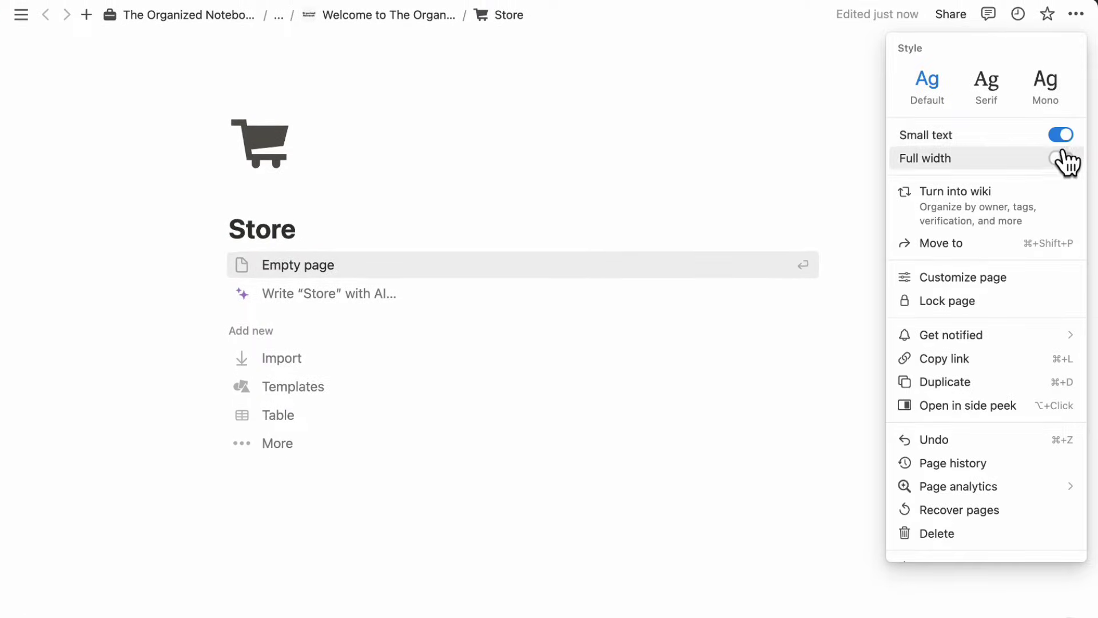
pyautogui.click(1061, 158)
pyautogui.click(460, 271)
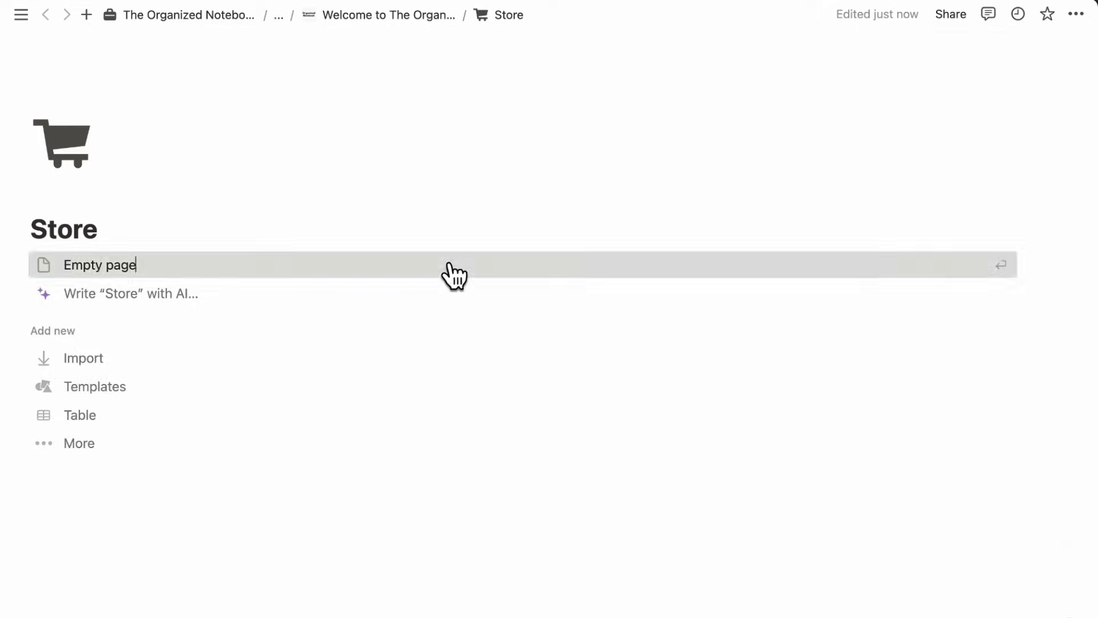
pyautogui.click(452, 274)
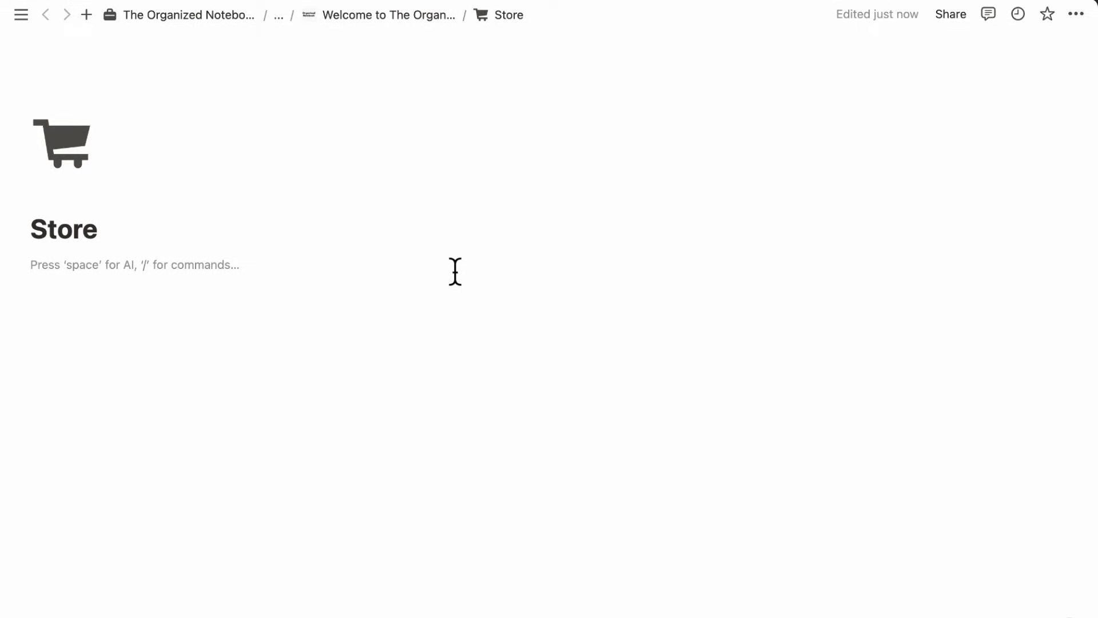
# - Add two columns with a synced copy of the navigation in a narrowed left column
pyautogui.write('/col')
pyautogui.click(135, 335)
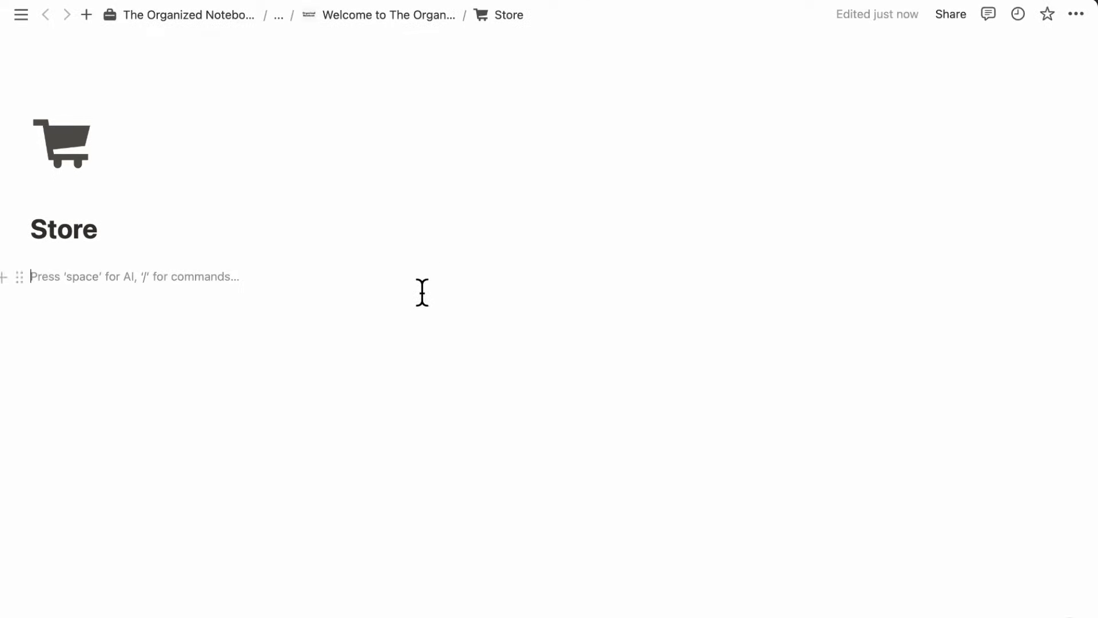
pyautogui.press('super+v')
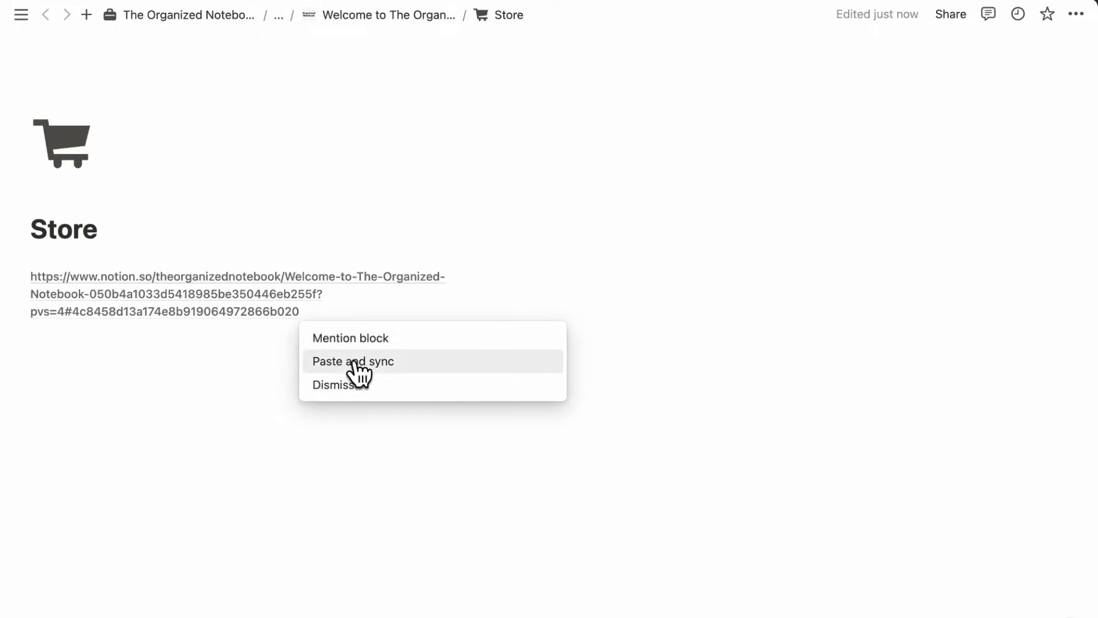
pyautogui.click(409, 372)
pyautogui.moveTo(550, 327); pyautogui.dragTo(314, 341)
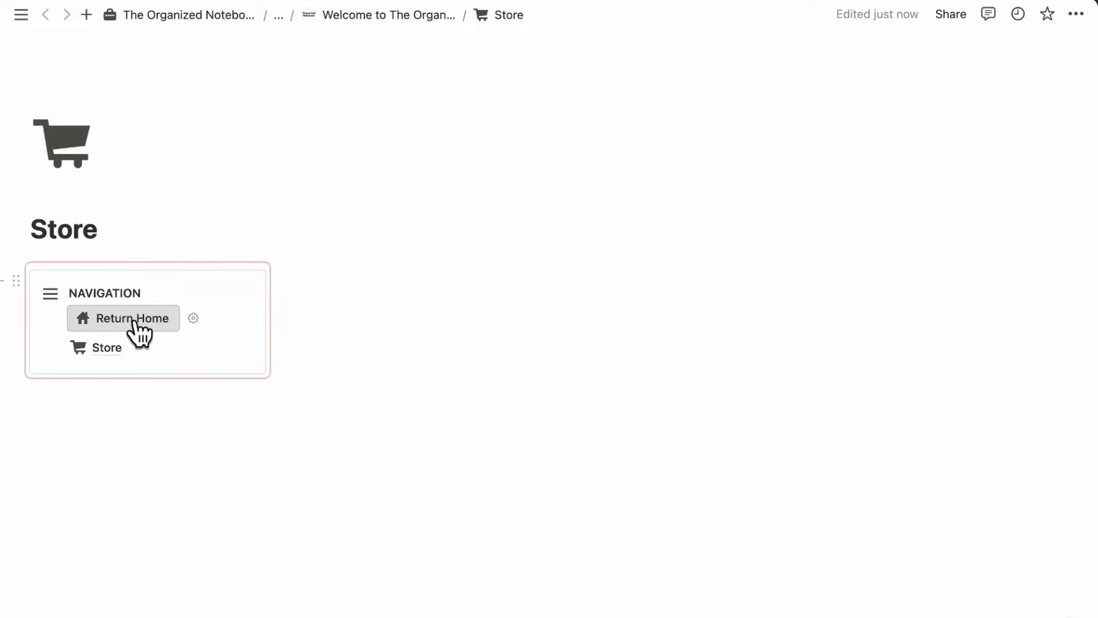
# - Test the Return Home link, go back to Store, then return home
pyautogui.click(133, 323)
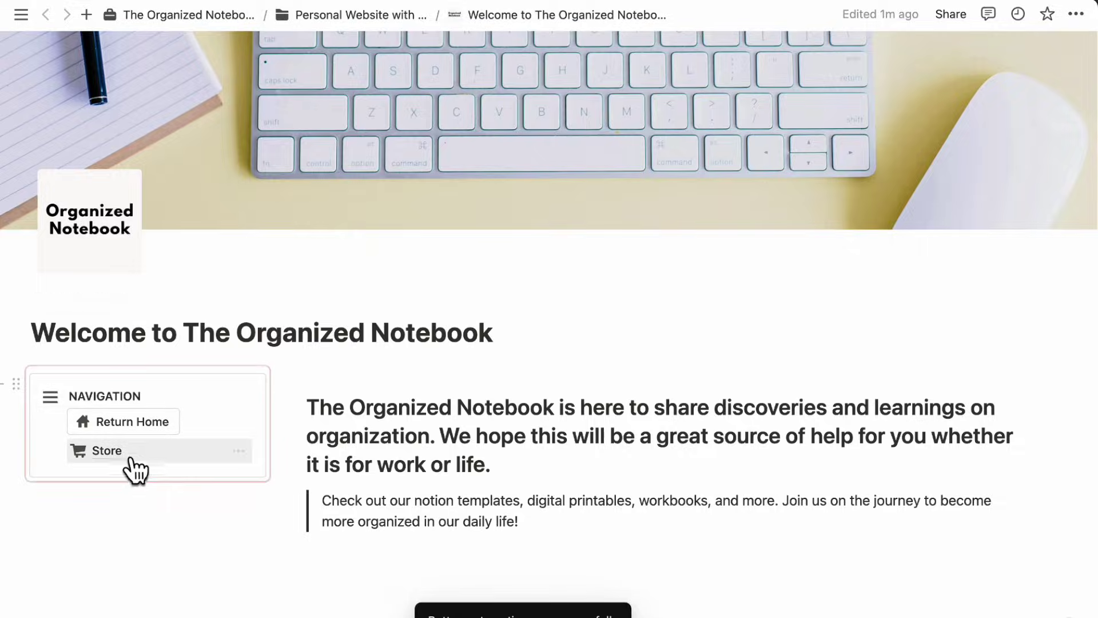
pyautogui.click(110, 451)
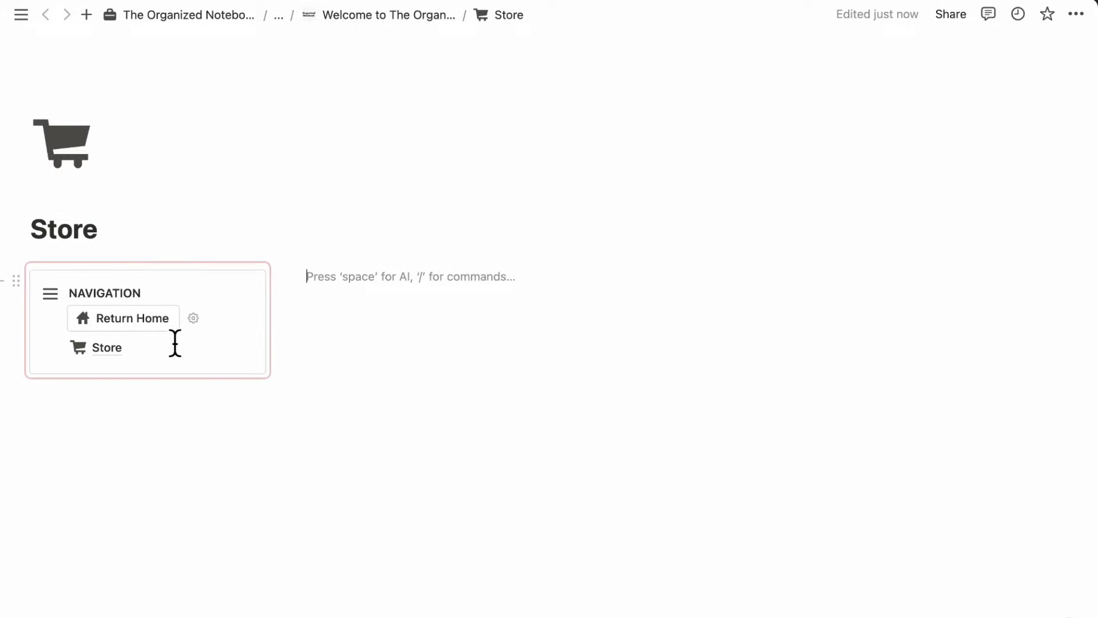
pyautogui.click(167, 322)
# - Copy the original link of the homepage's Gumroad embed
pyautogui.scroll(-5, 343, 423)
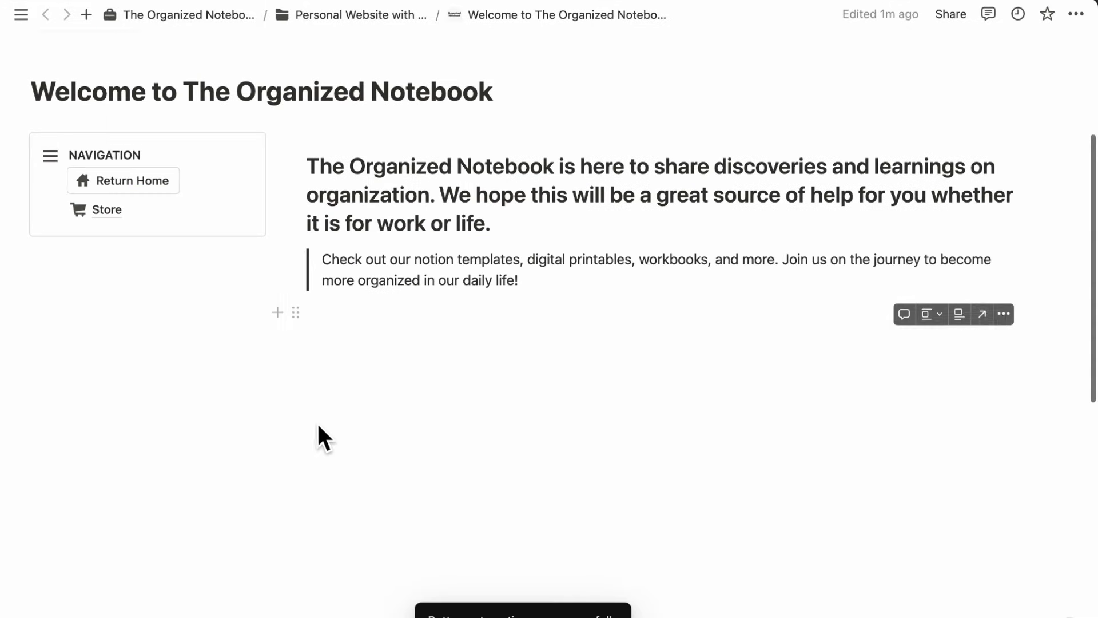
pyautogui.click(297, 312)
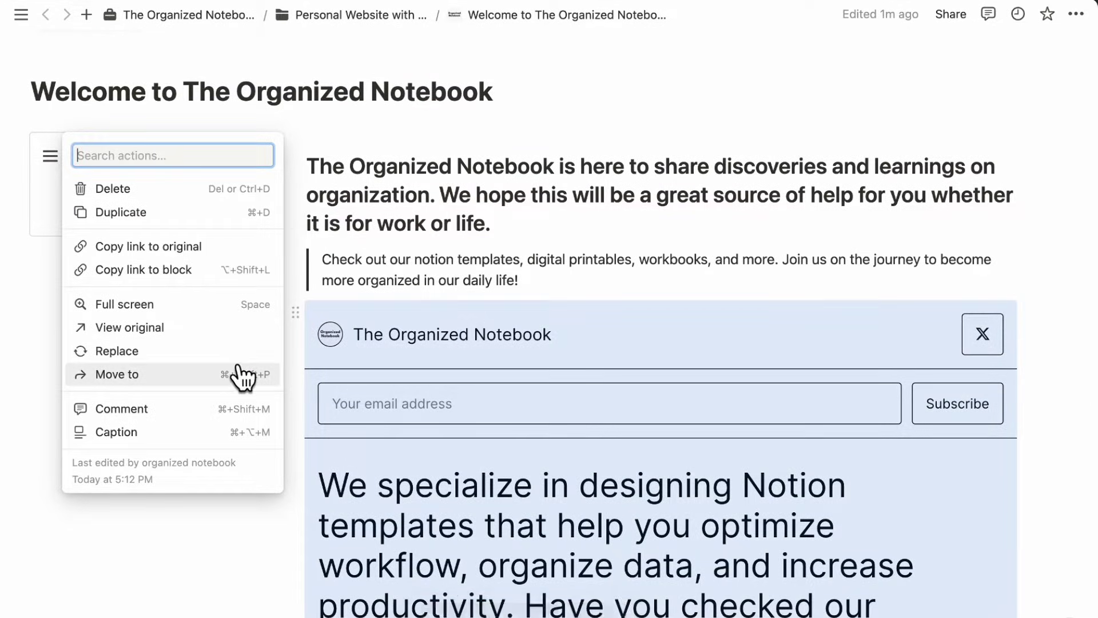
pyautogui.click(197, 252)
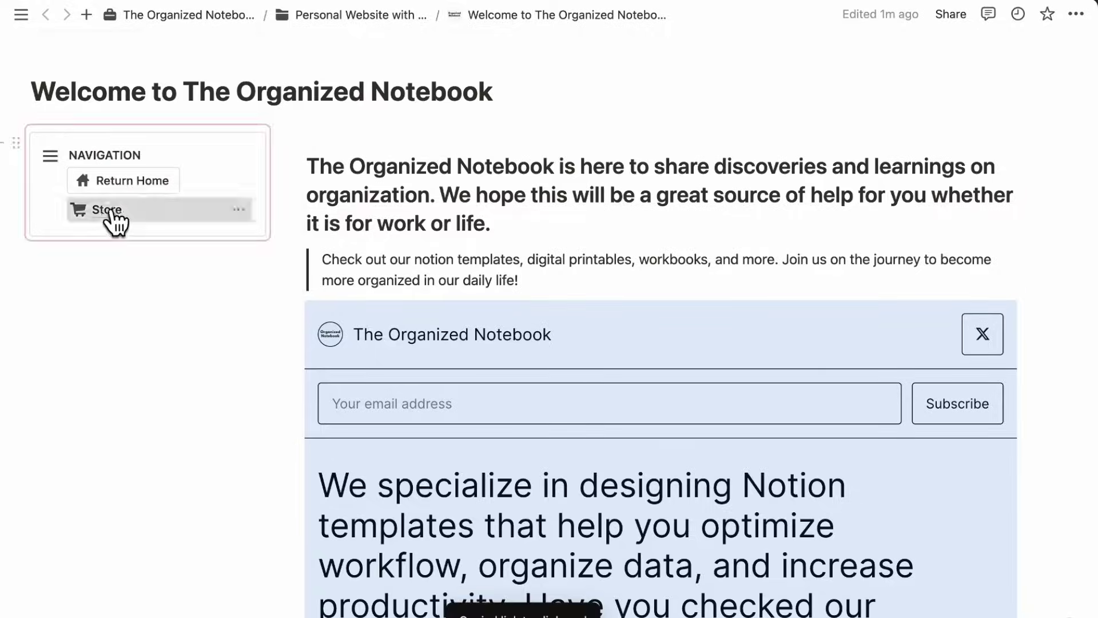
# - Paste the Gumroad store URL into the Store page's right column as an embed
pyautogui.click(107, 210)
pyautogui.press('super+v')
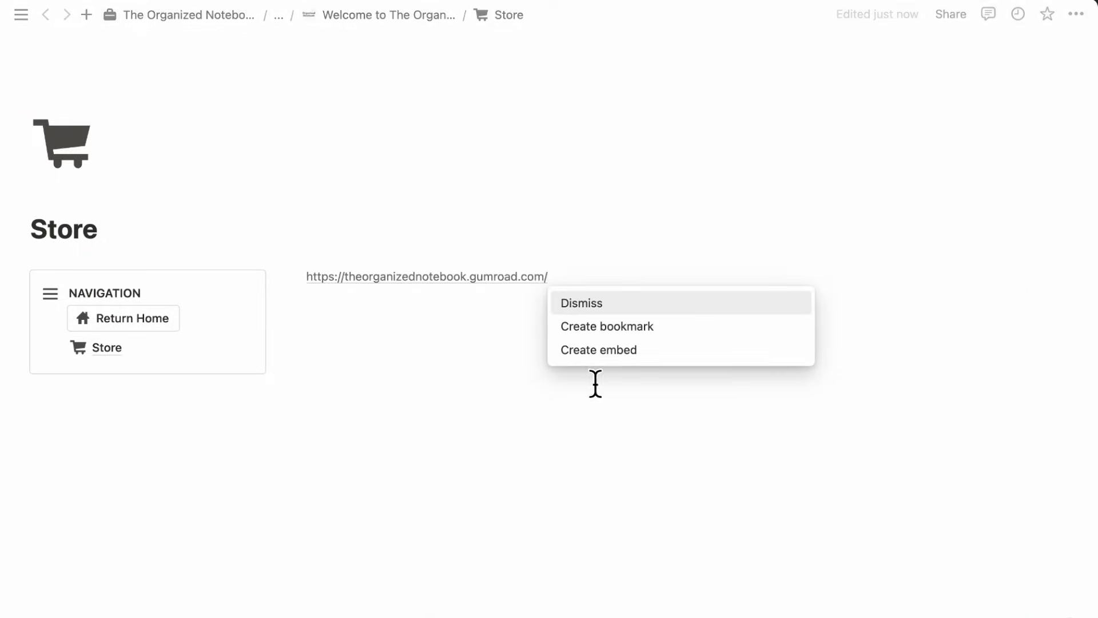
pyautogui.click(608, 348)
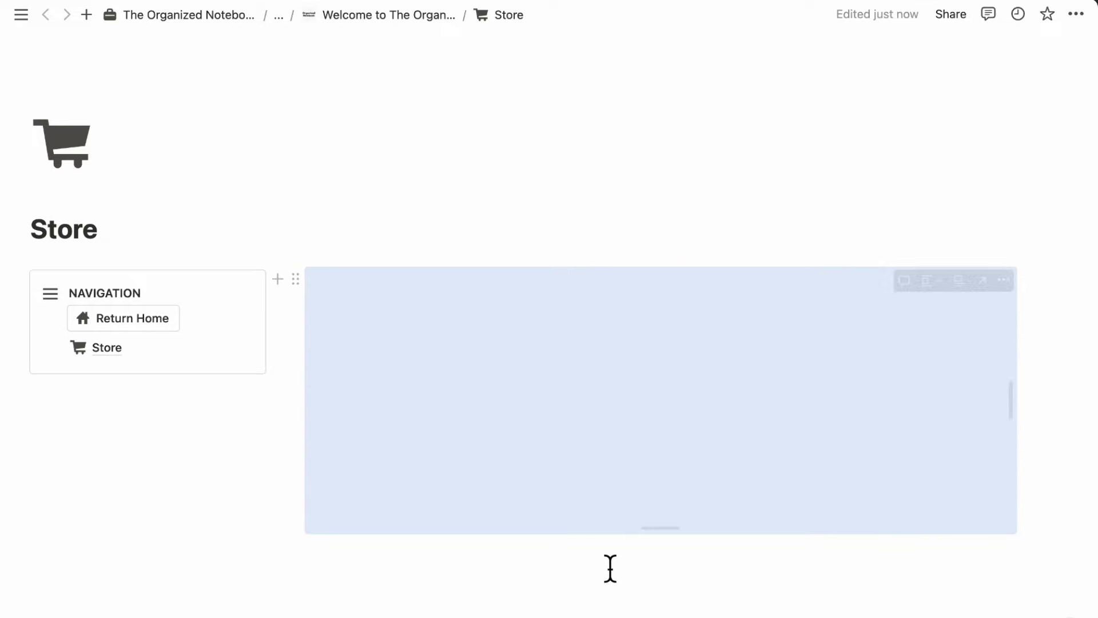
# - Lengthen the Store page embed and scroll through the product cards with prices
pyautogui.moveTo(687, 542); pyautogui.dragTo(663, 563)
pyautogui.scroll(-10, 688, 373)
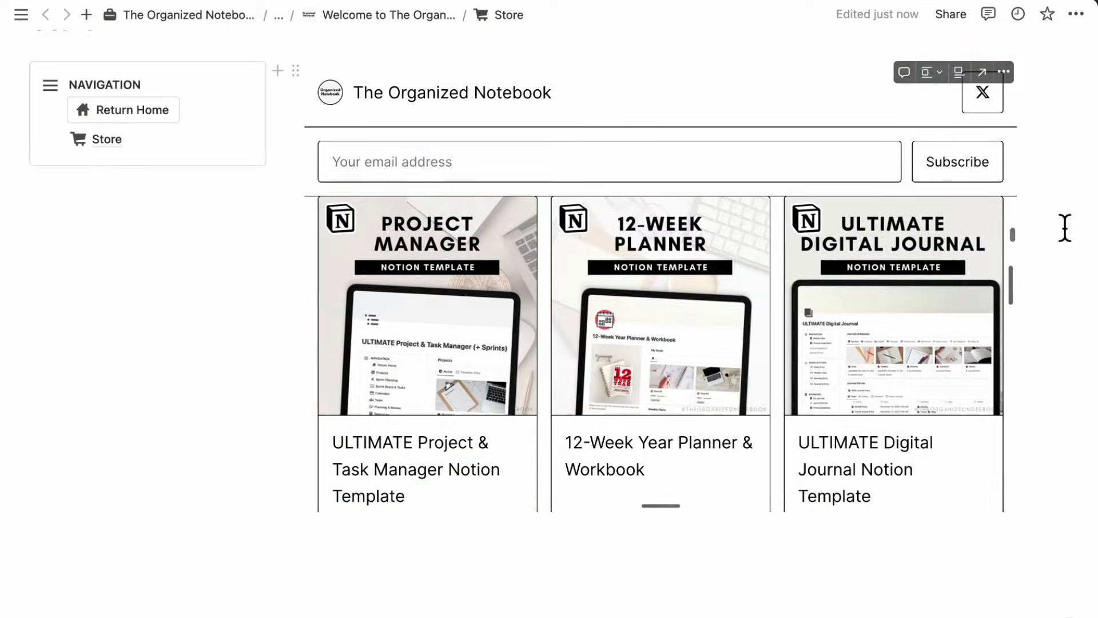
pyautogui.scroll(3, 1064, 225)
pyautogui.scroll(-3, 1064, 225)
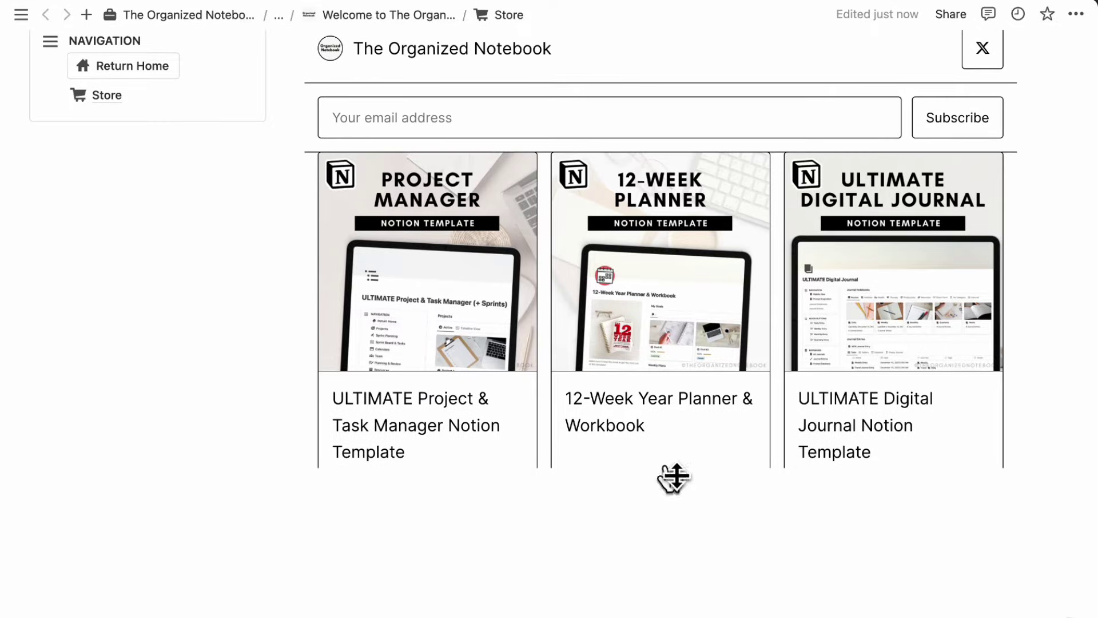
pyautogui.scroll(-5, 669, 508)
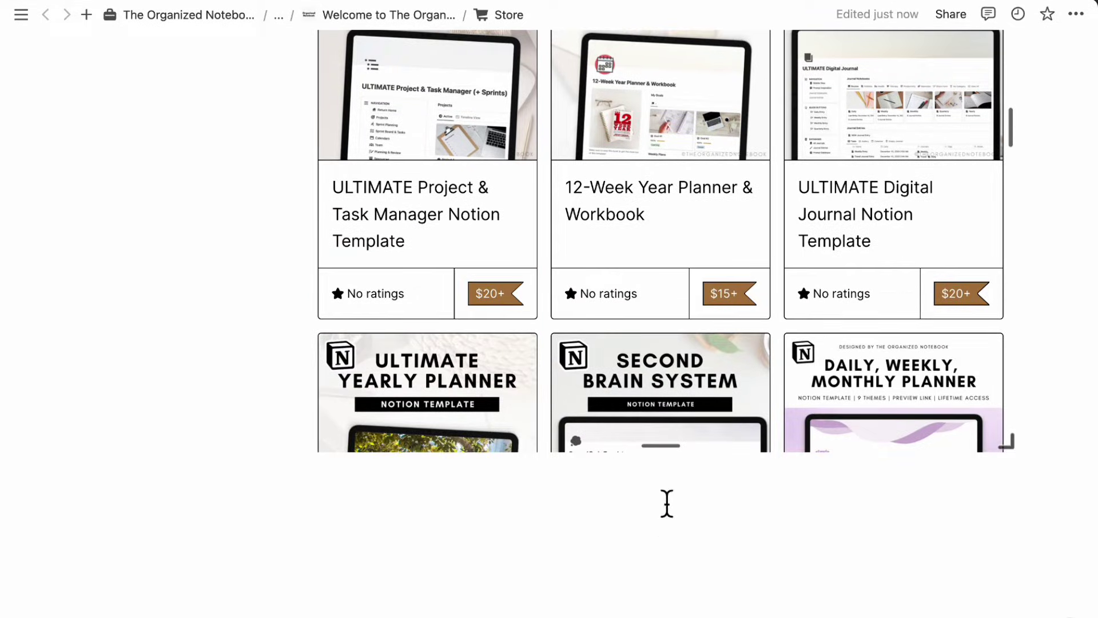
pyautogui.scroll(-3, 672, 457)
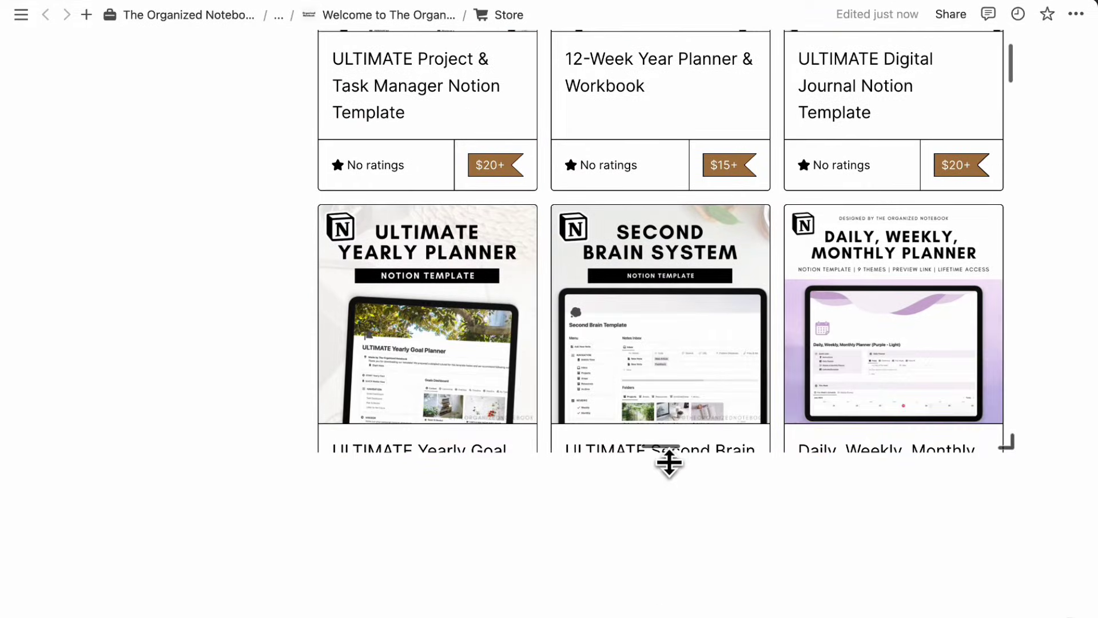
pyautogui.scroll(10, 659, 585)
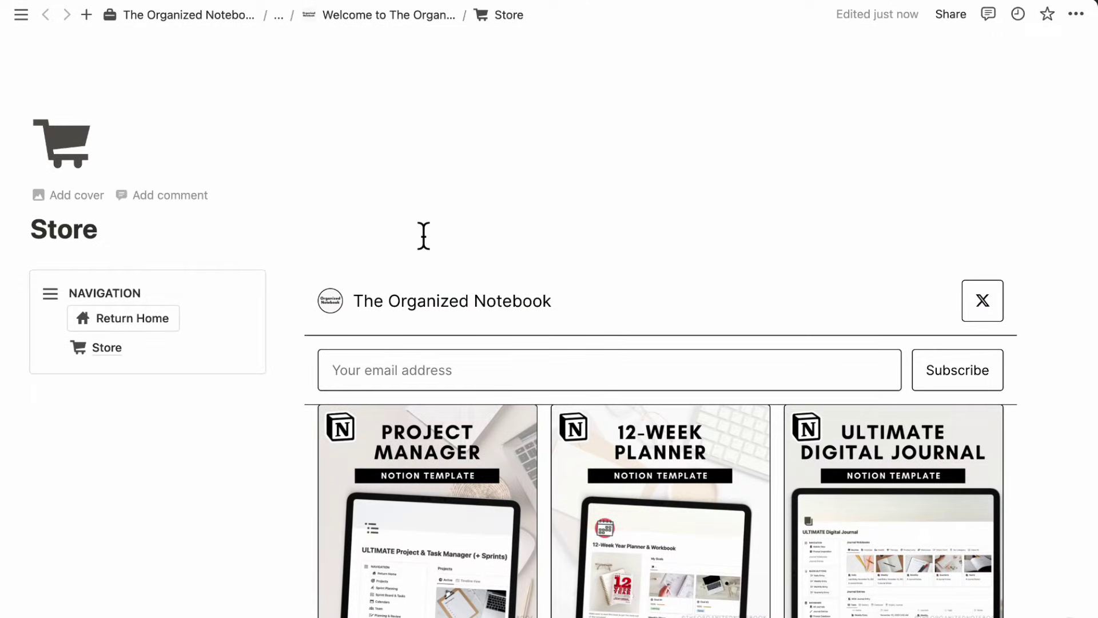
# - Return to the Notion homepage via Return Home, then show the live site in Chrome
pyautogui.click(156, 327)
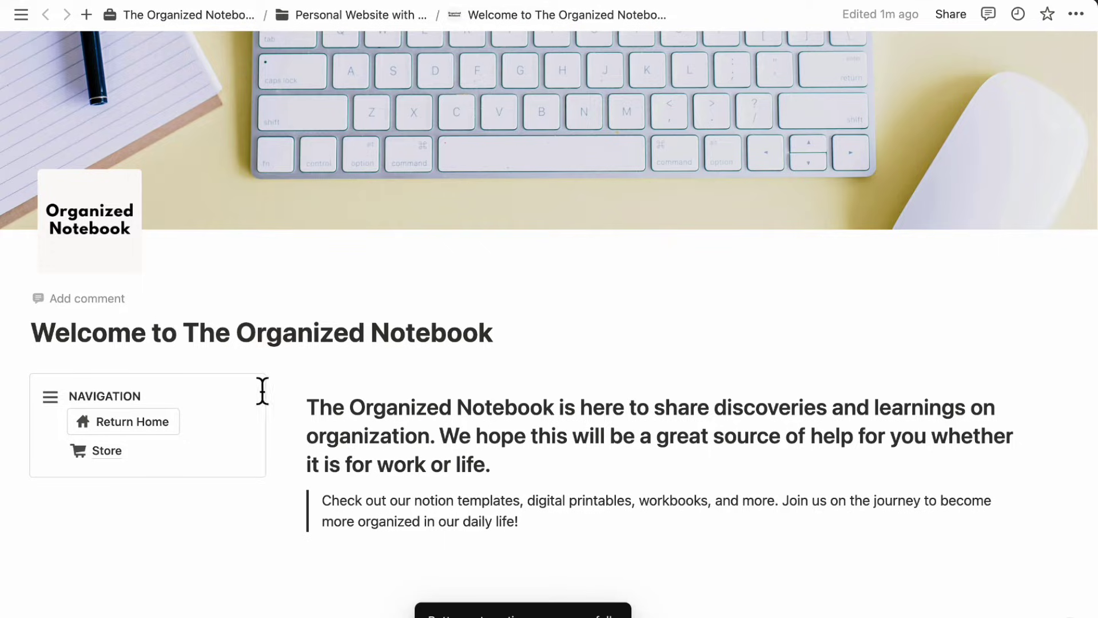
pyautogui.scroll(-2, 355, 380)
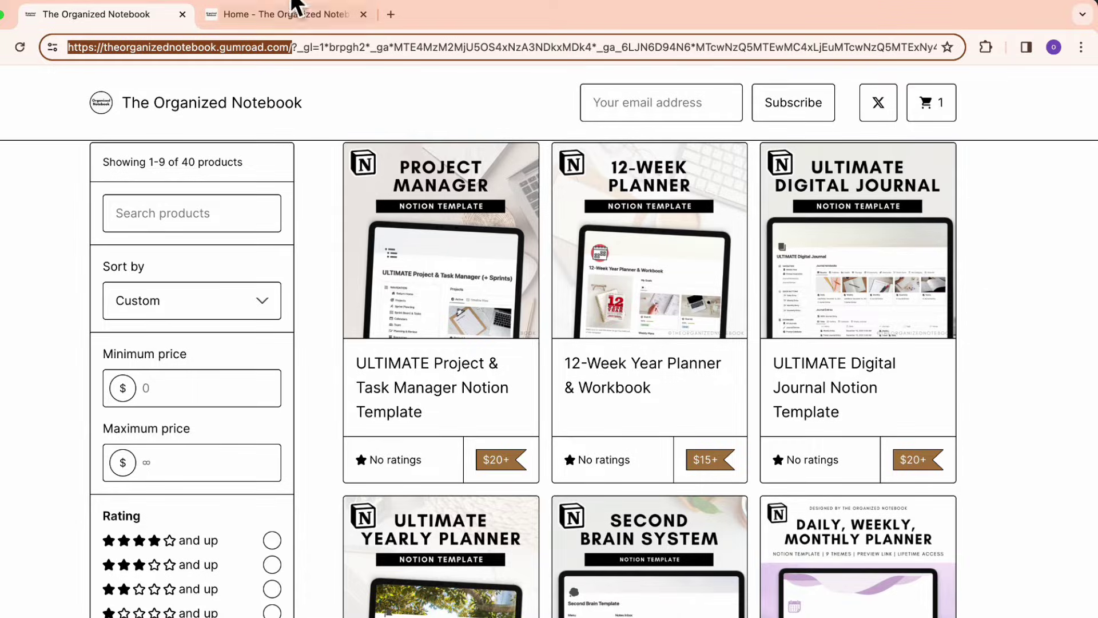
pyautogui.click(286, 15)
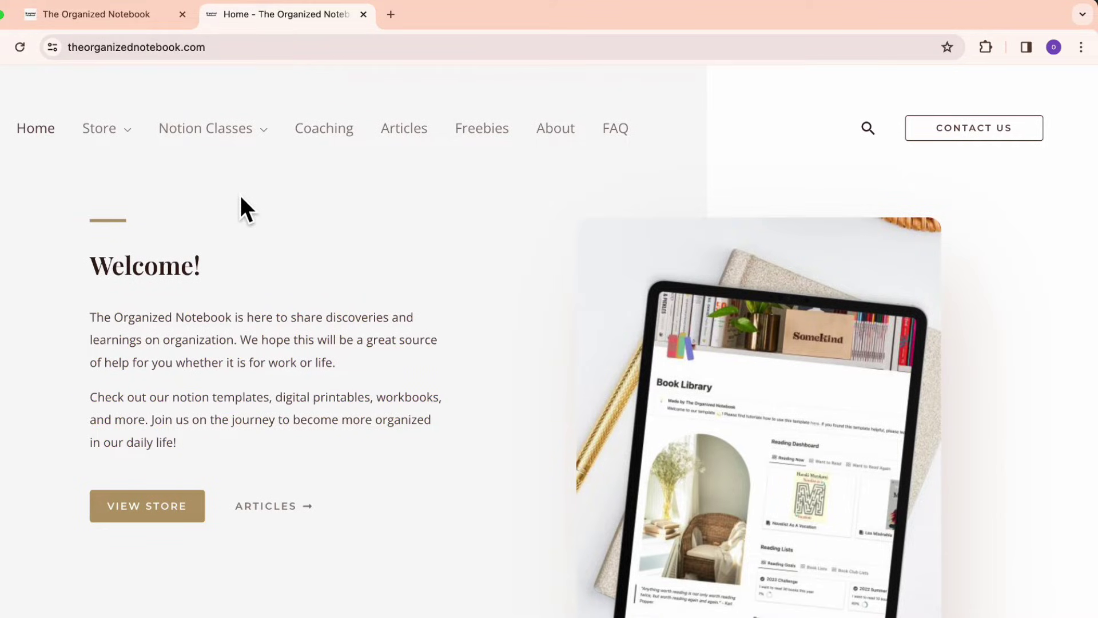
# - Browse the live site's Store and Notion Classes menus and scroll the Tutorials cards
pyautogui.moveTo(105, 128)
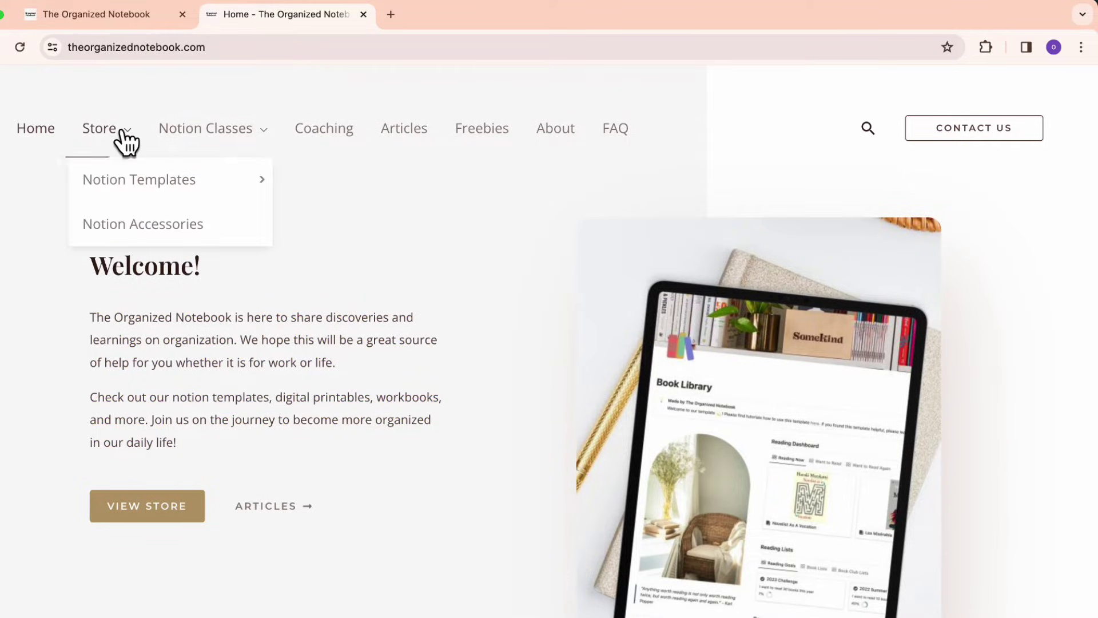
pyautogui.moveTo(191, 135)
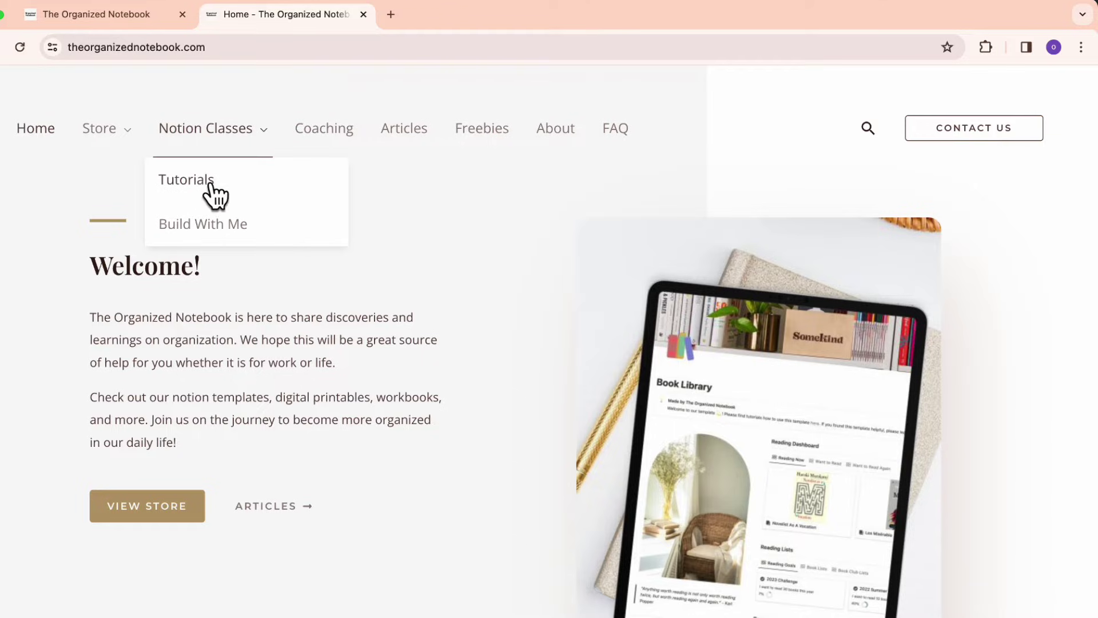
pyautogui.scroll(-6, 218, 225)
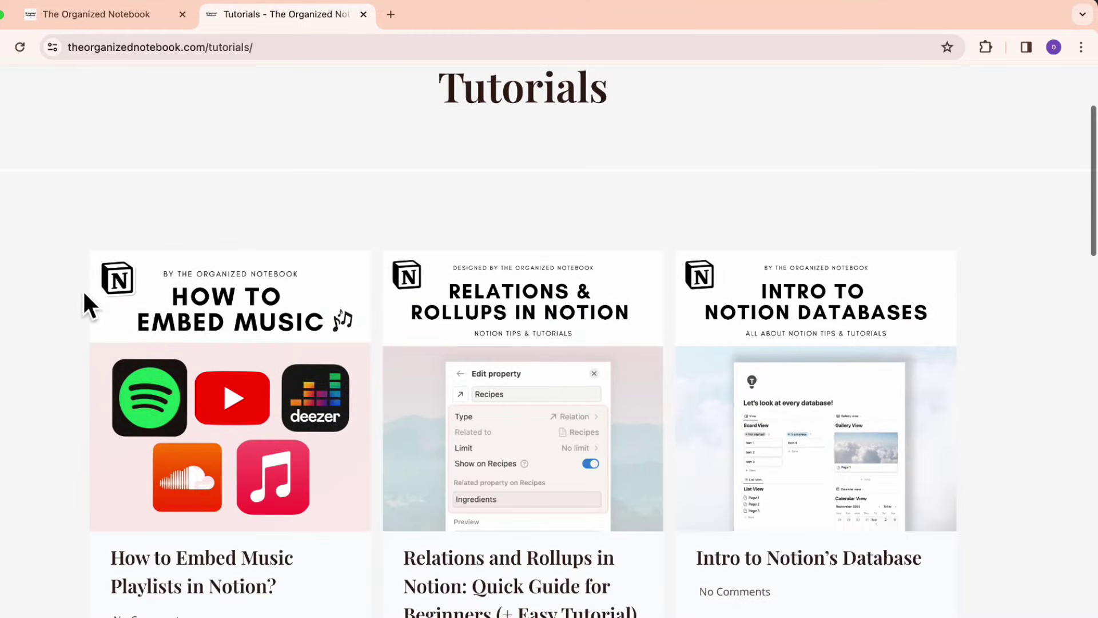
pyautogui.scroll(-2, 83, 289)
pyautogui.scroll(3, 82, 290)
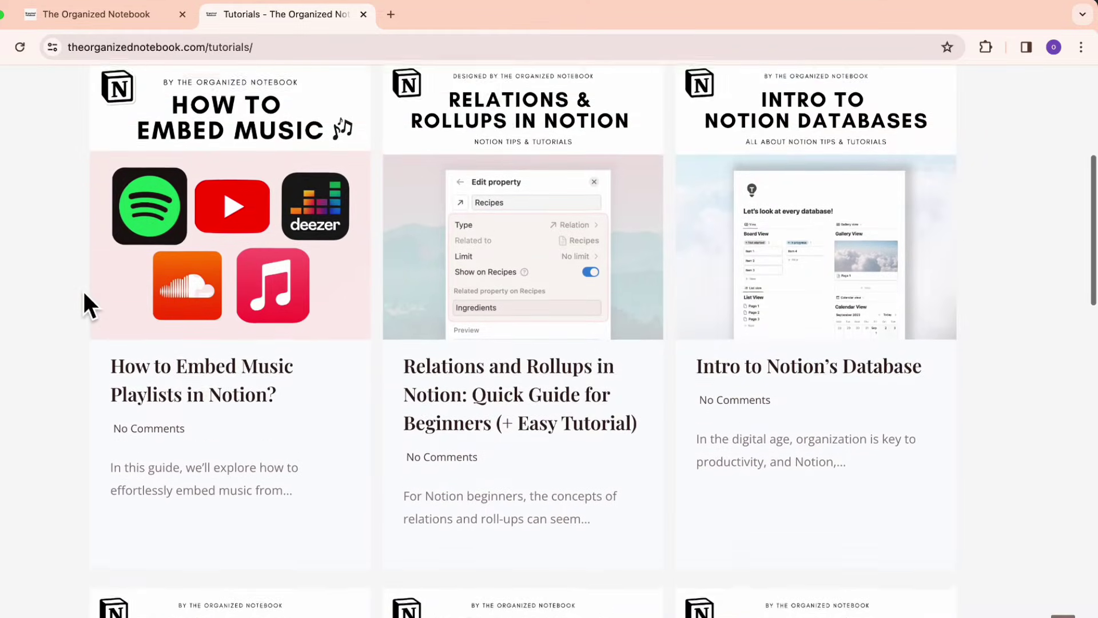
pyautogui.scroll(5, 85, 294)
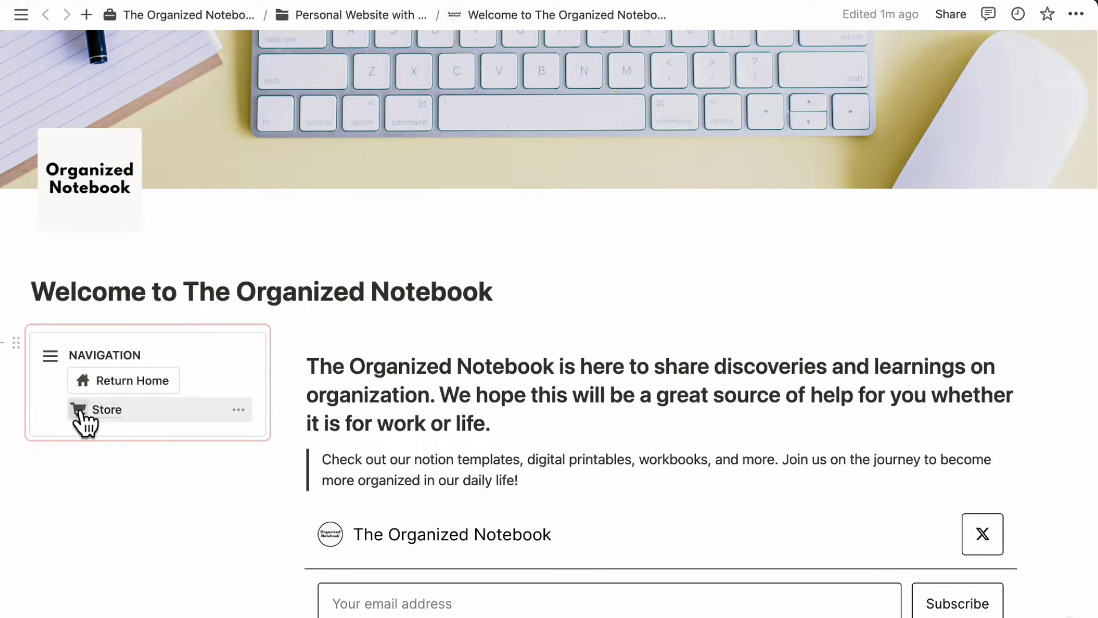
# - Duplicate the Store page and open the new Store (1) copy
pyautogui.rightClick(122, 417)
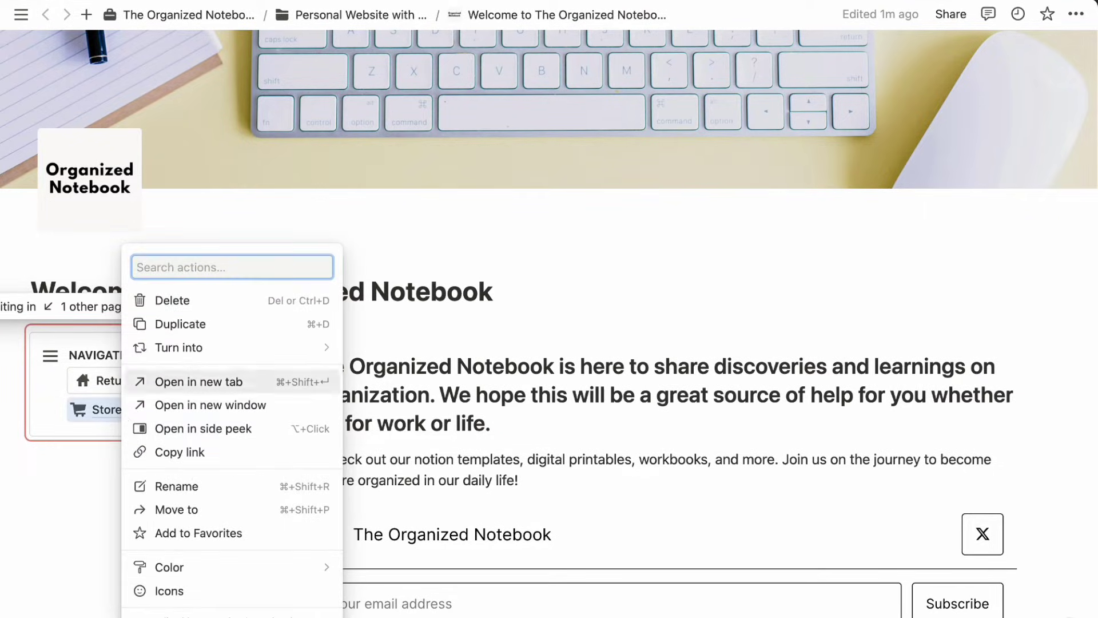
pyautogui.click(205, 338)
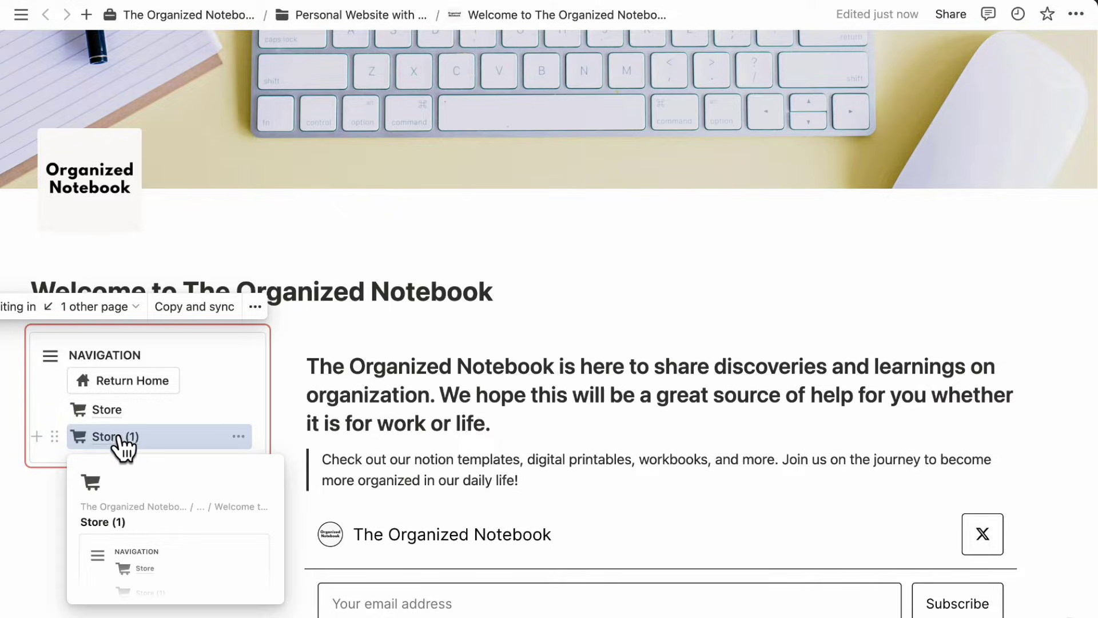
pyautogui.click(120, 440)
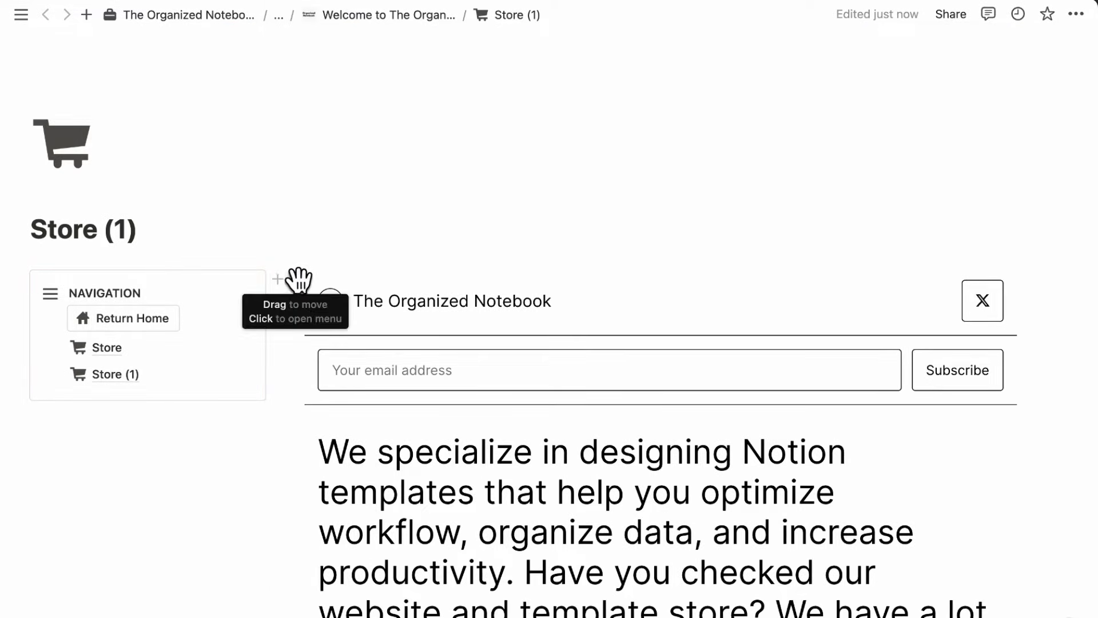
# - Rename the copy to Blog, give it a pencil-and-lines icon, and delete the store embed
pyautogui.tripleClick(137, 240)
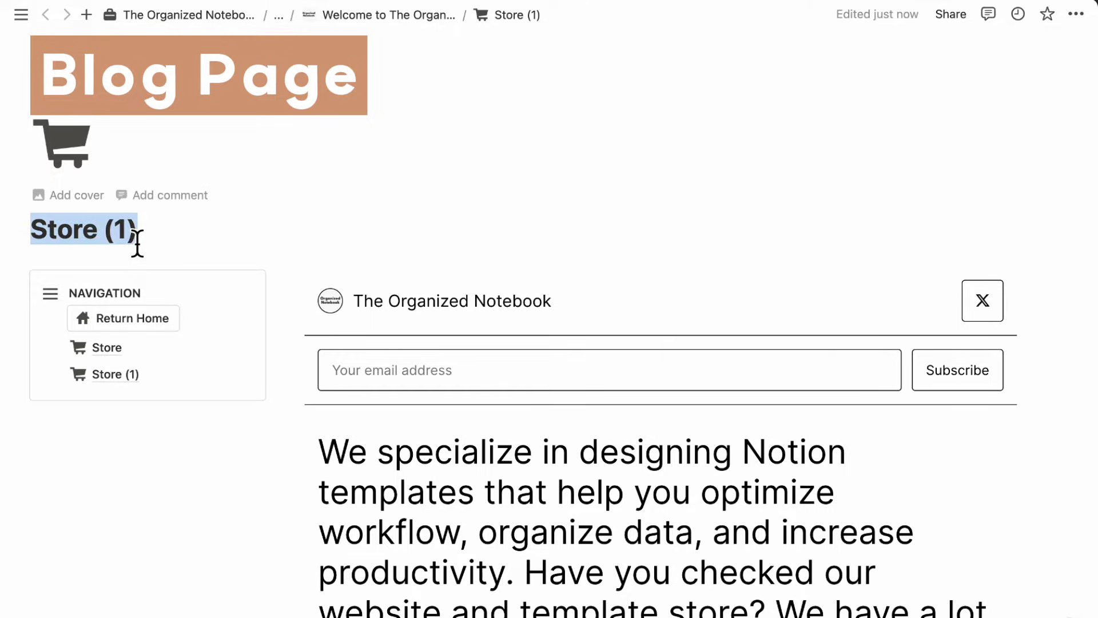
pyautogui.write('Blog')
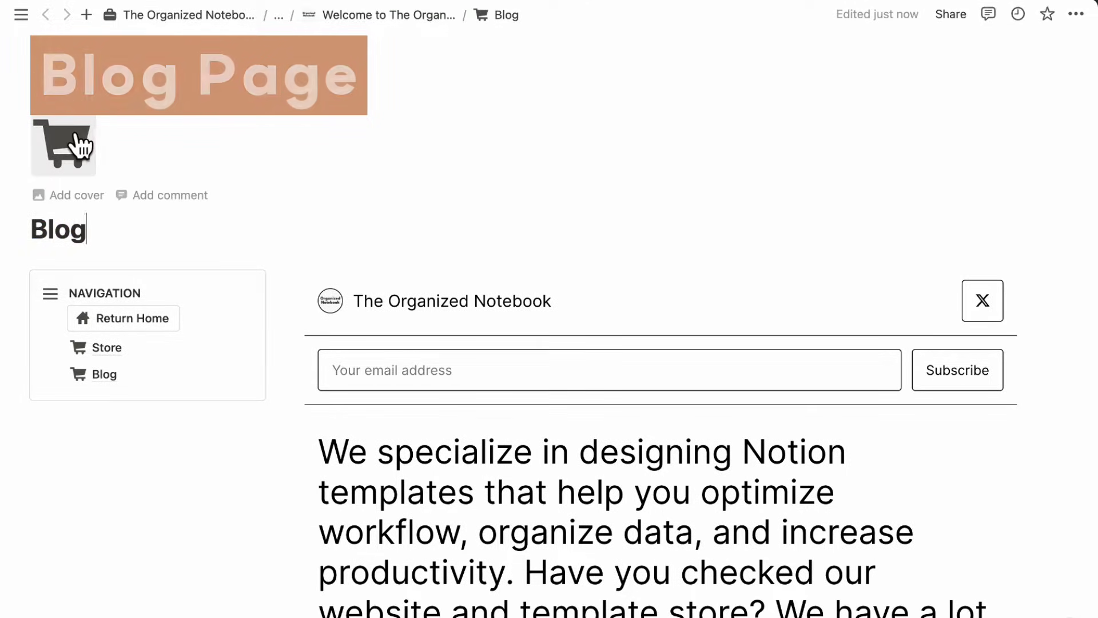
pyautogui.click(80, 153)
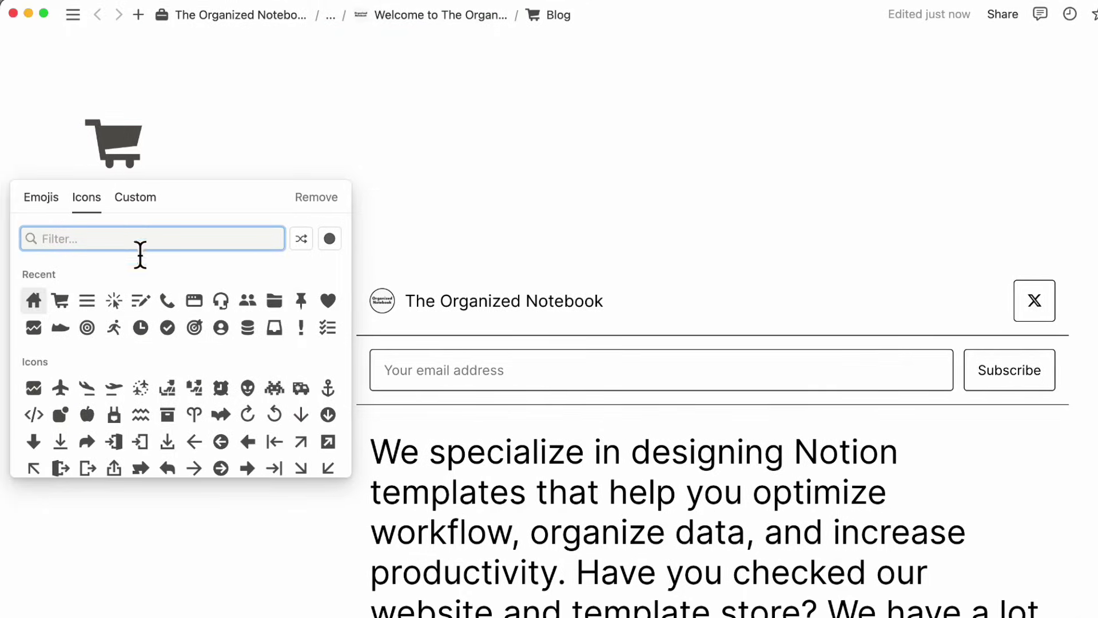
pyautogui.click(140, 301)
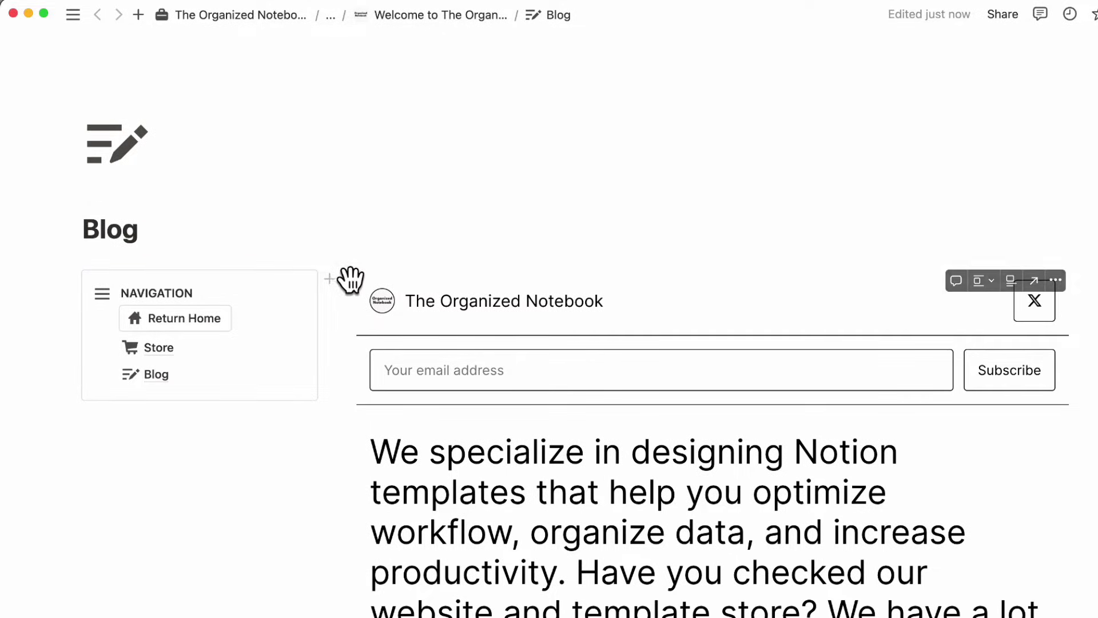
pyautogui.click(349, 278)
pyautogui.press('Delete')
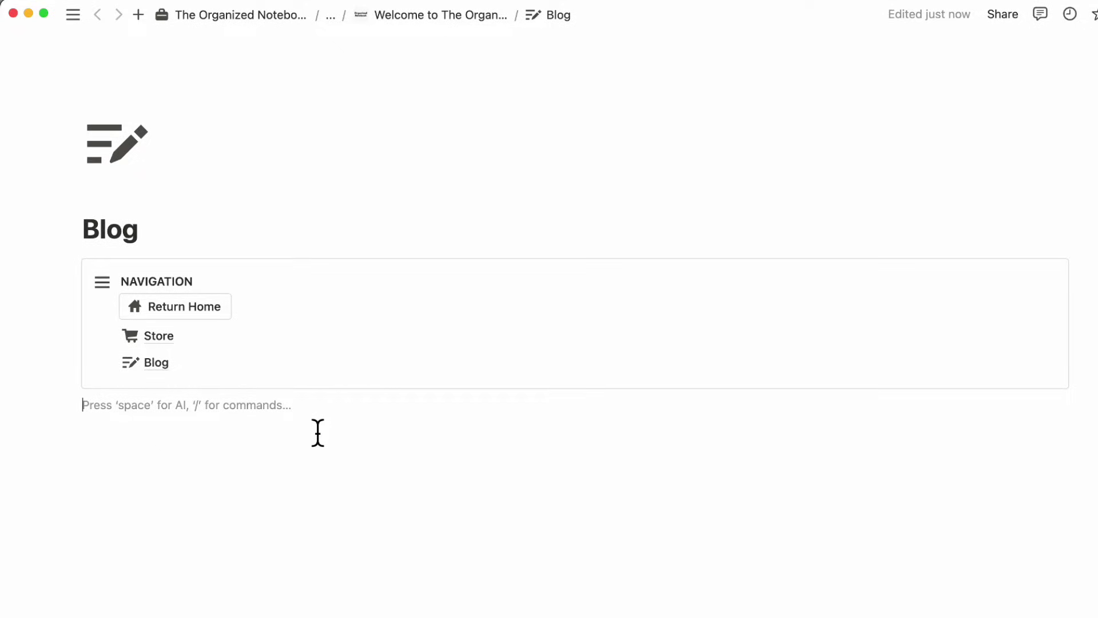
# - Add a new gallery database named Blog with /data
pyautogui.write('/')
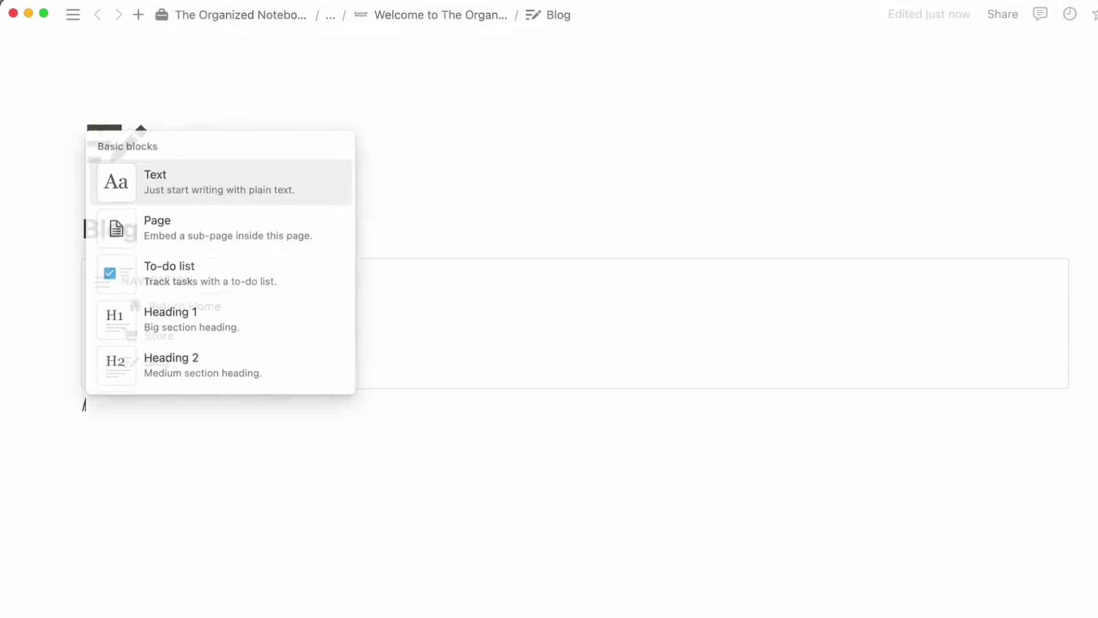
pyautogui.write('data')
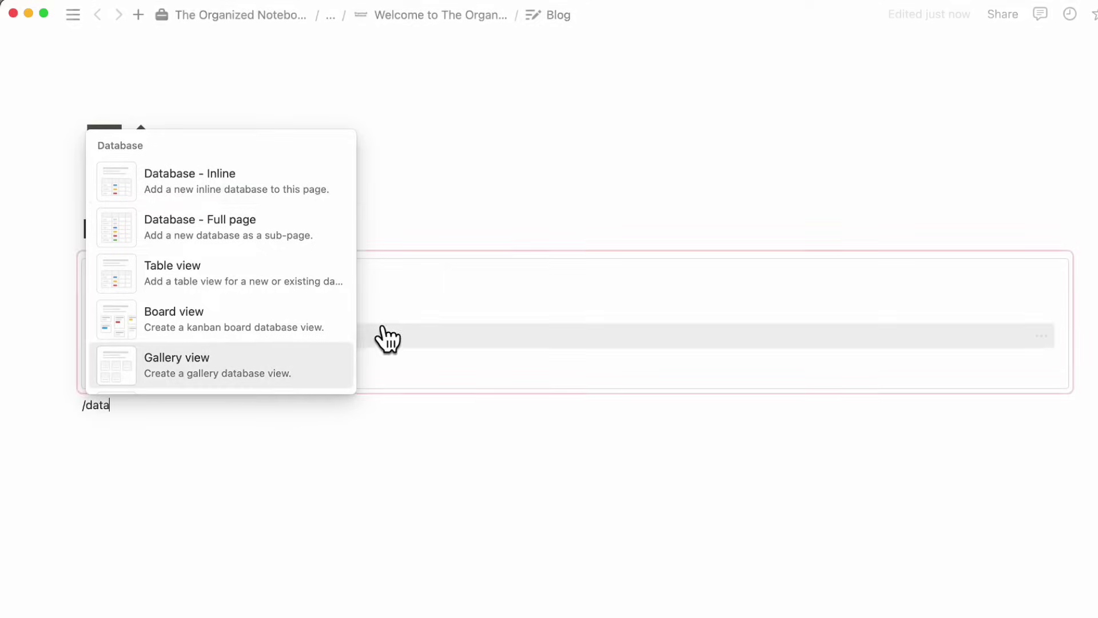
pyautogui.scroll(-2, 278, 332)
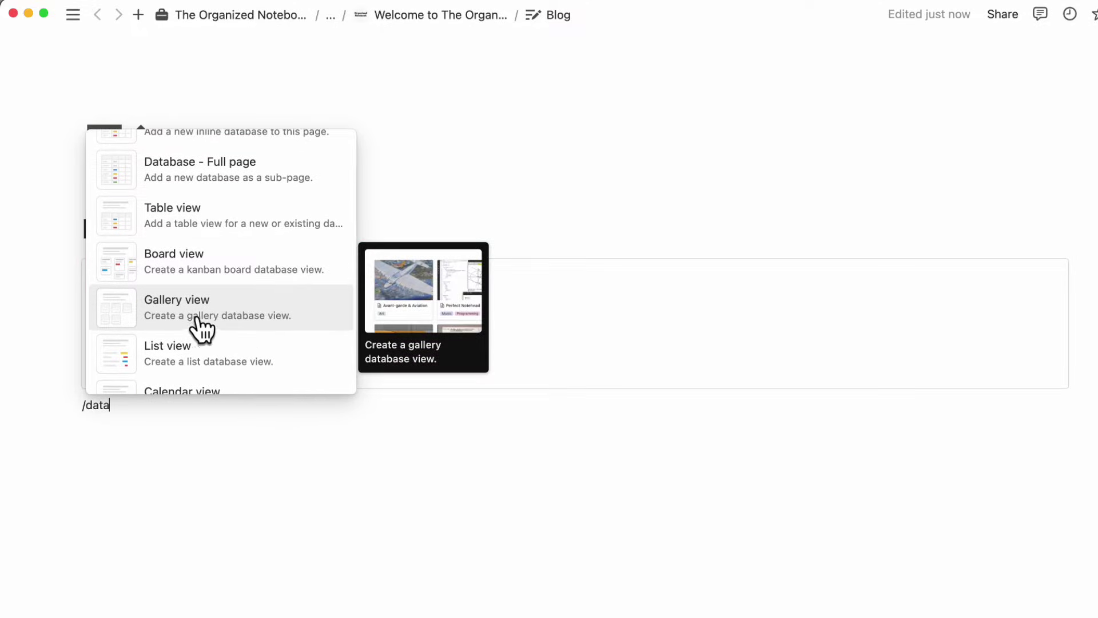
pyautogui.click(230, 316)
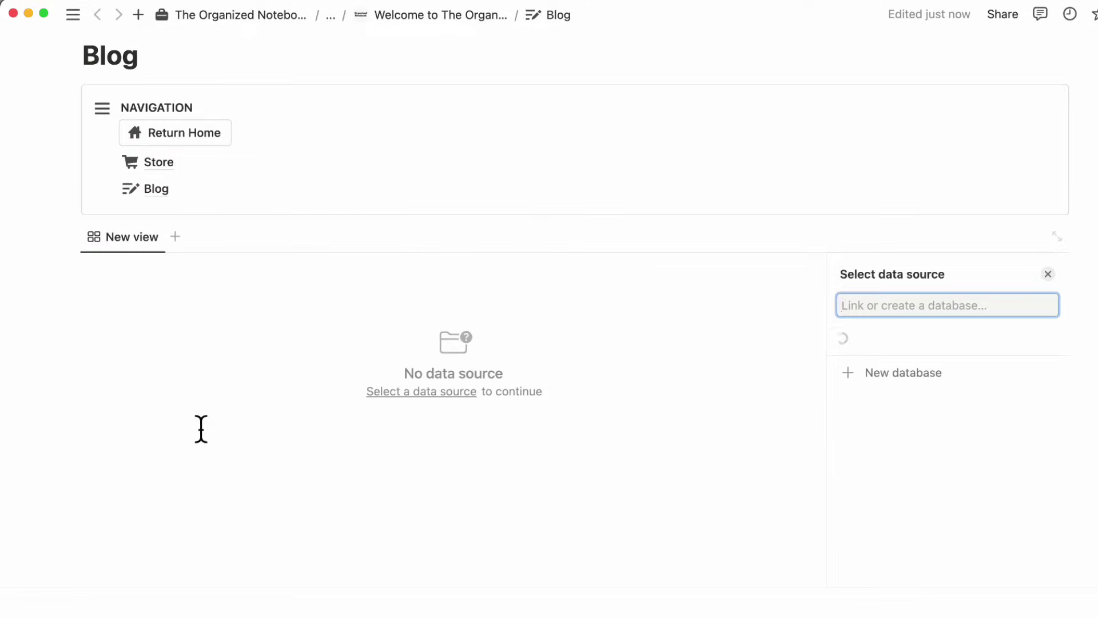
pyautogui.click(873, 559)
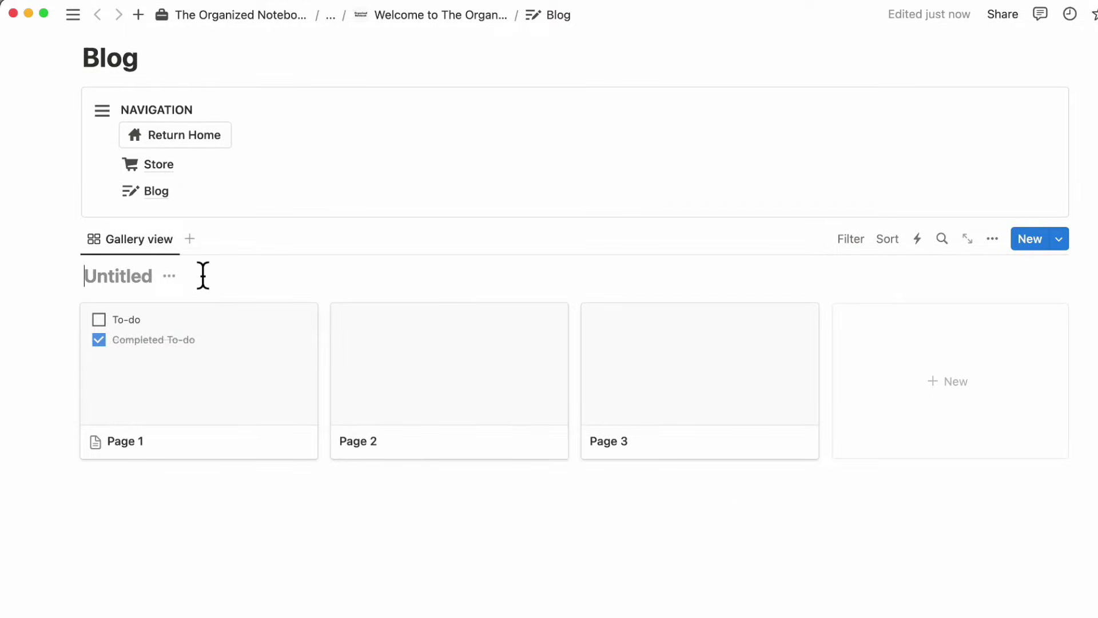
pyautogui.write('Blog')
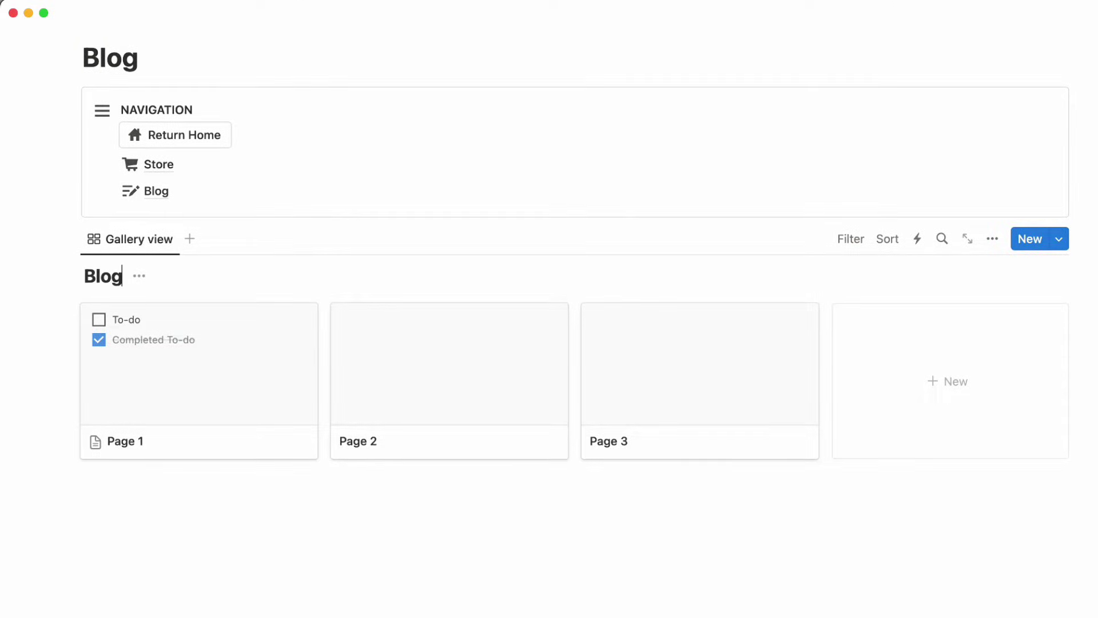
pyautogui.press('Return')
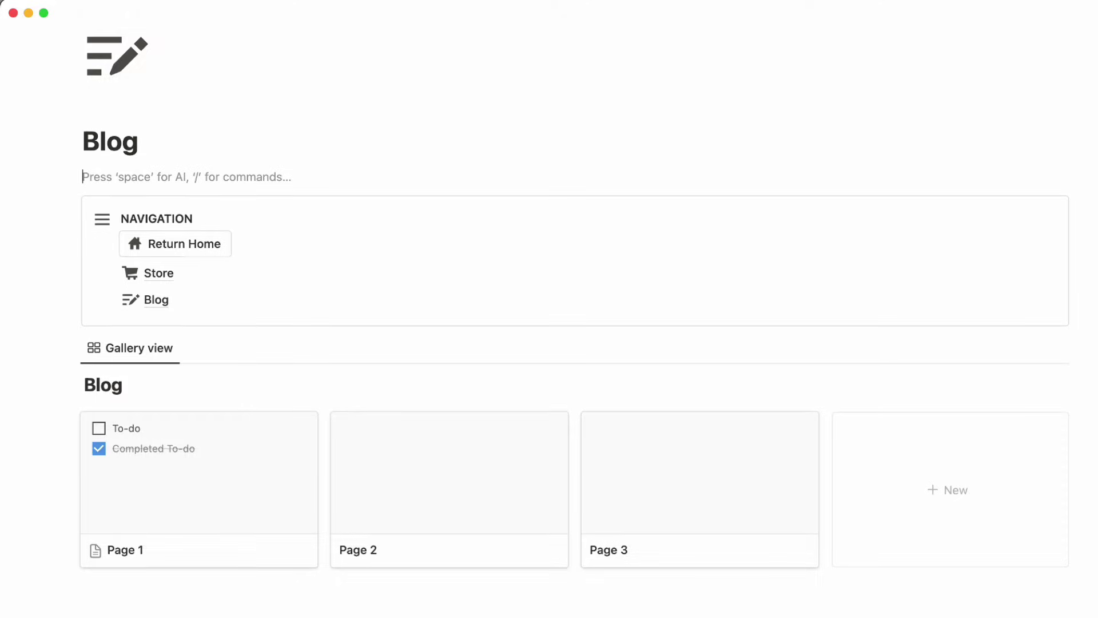
# - Lay out a narrow Navigation column on the left with the Blog gallery beside it
pyautogui.write('/col')
pyautogui.press('Return')
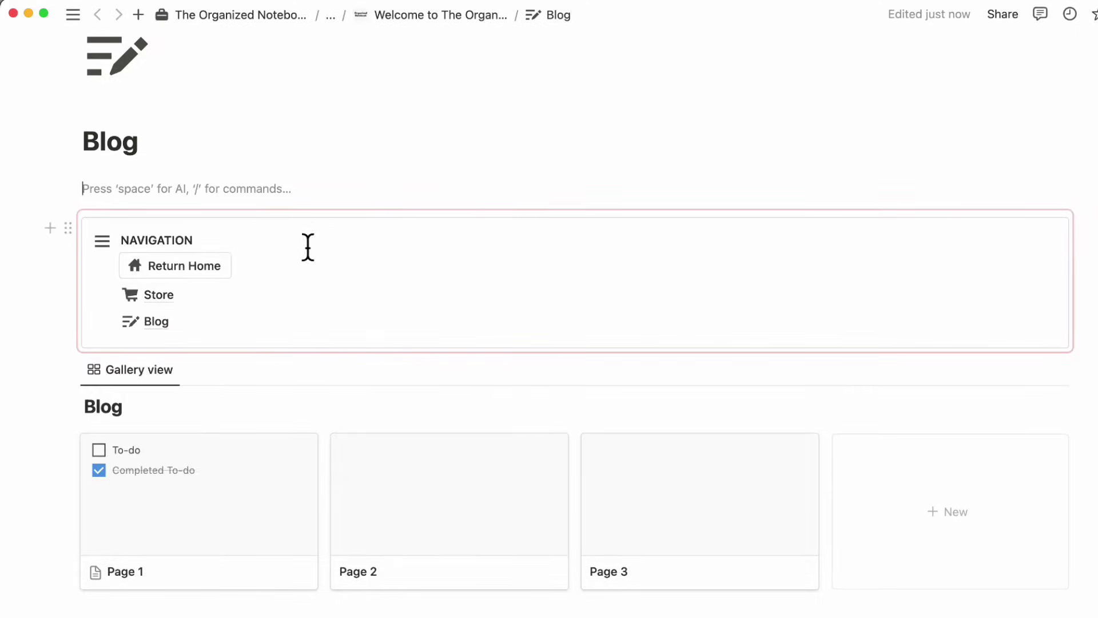
pyautogui.moveTo(69, 229); pyautogui.dragTo(73, 179)
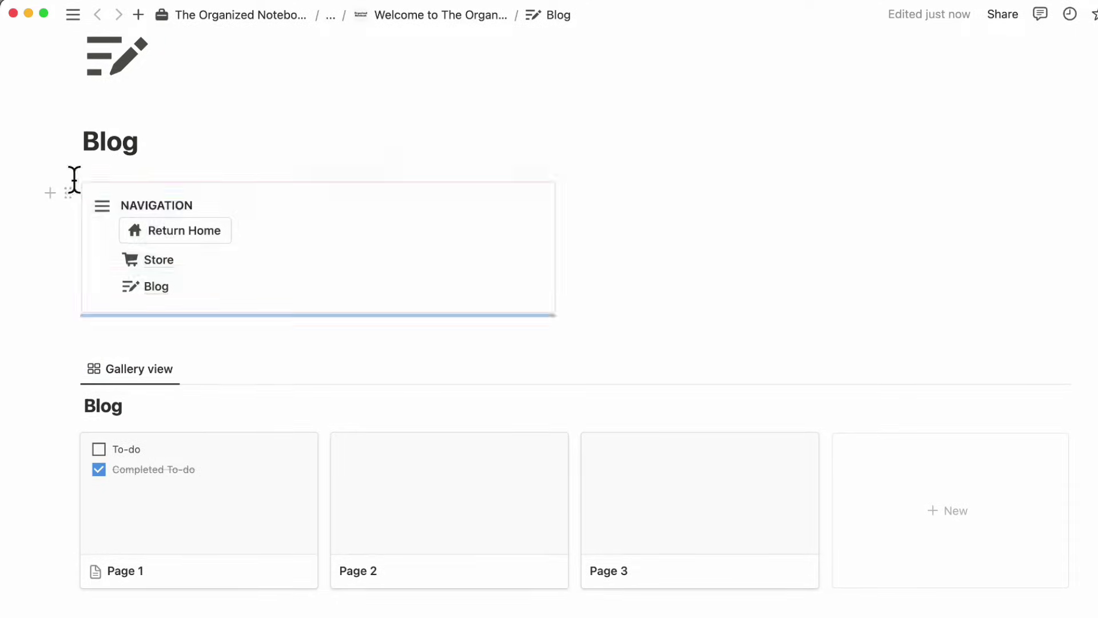
pyautogui.moveTo(581, 225); pyautogui.dragTo(315, 244)
pyautogui.moveTo(67, 369); pyautogui.dragTo(415, 192)
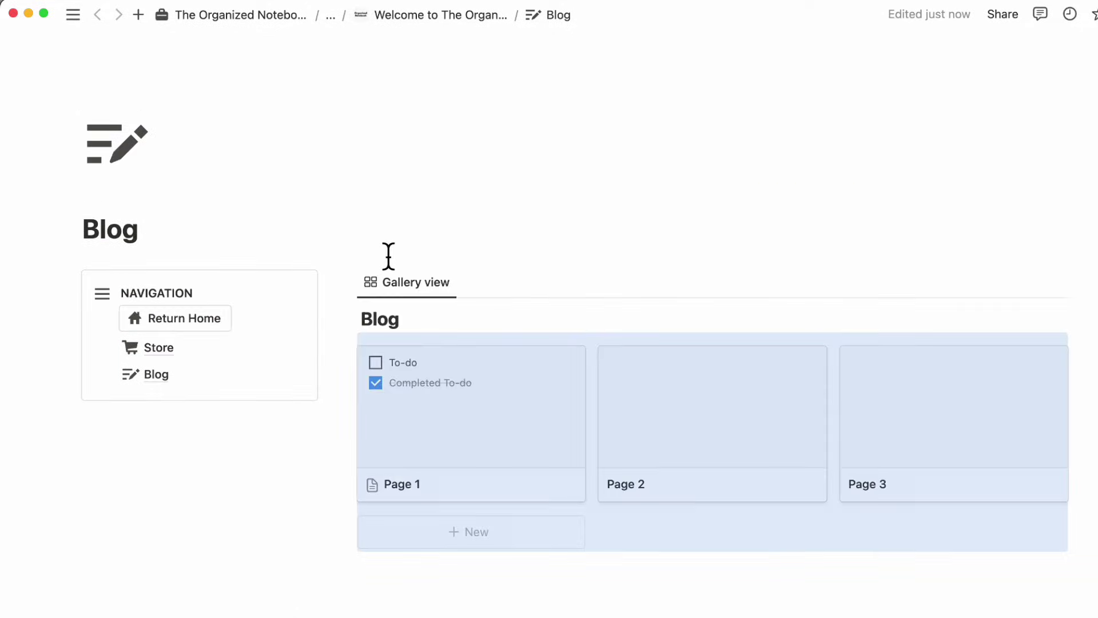
# - Rename the Gallery view to Blog
pyautogui.click(423, 289)
pyautogui.click(429, 315)
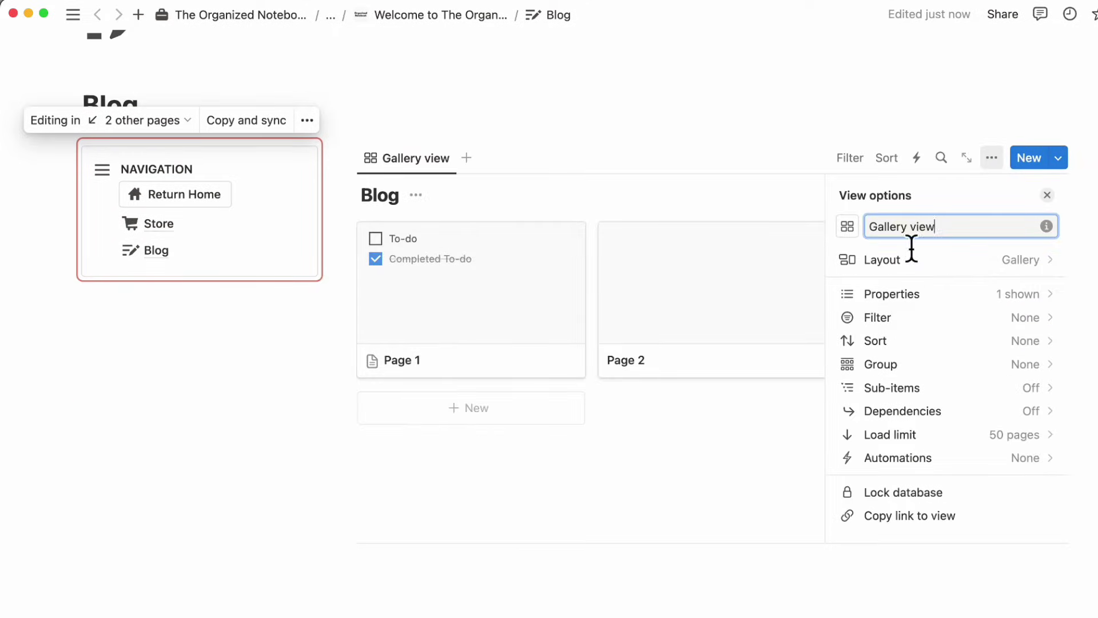
pyautogui.write('Blog')
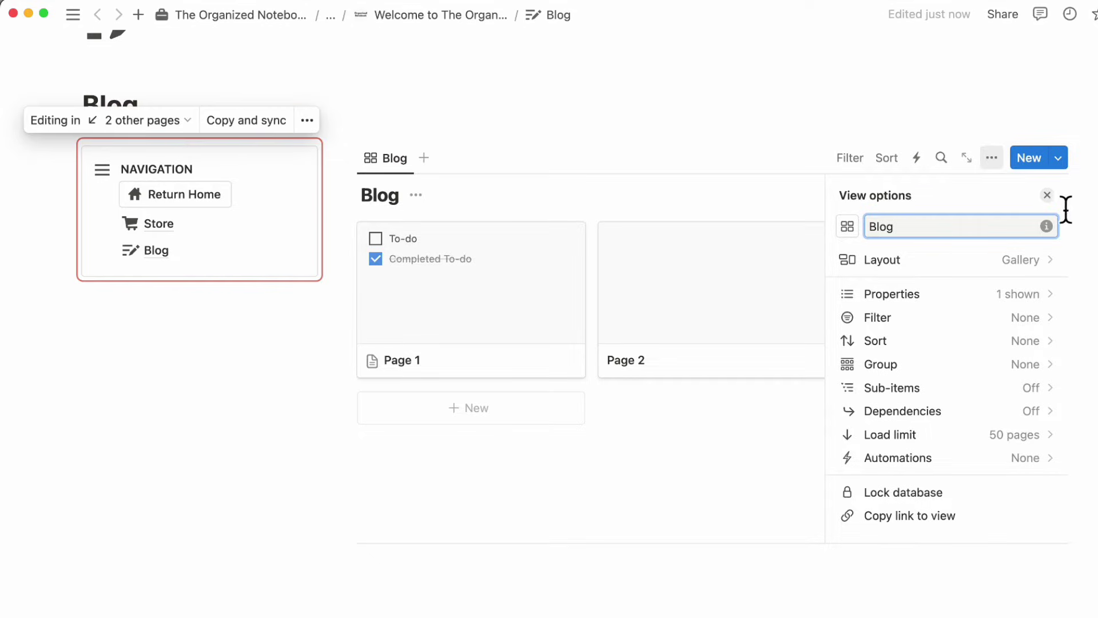
pyautogui.click(1047, 195)
# - Turn off Show database title in the gallery's Layout settings
pyautogui.click(994, 158)
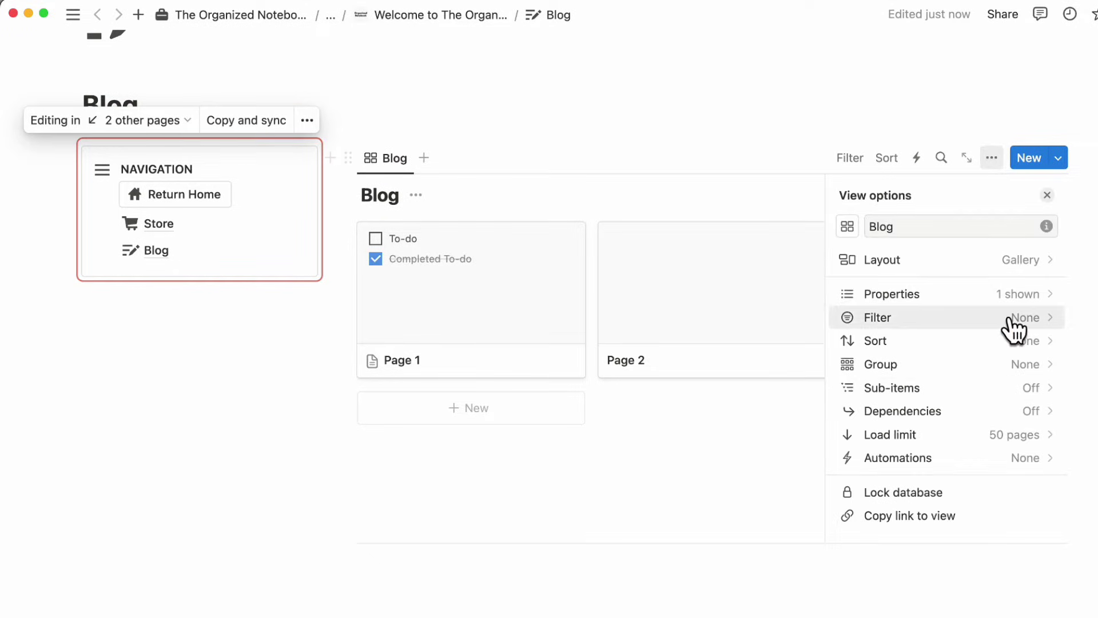
pyautogui.click(972, 258)
pyautogui.click(1044, 391)
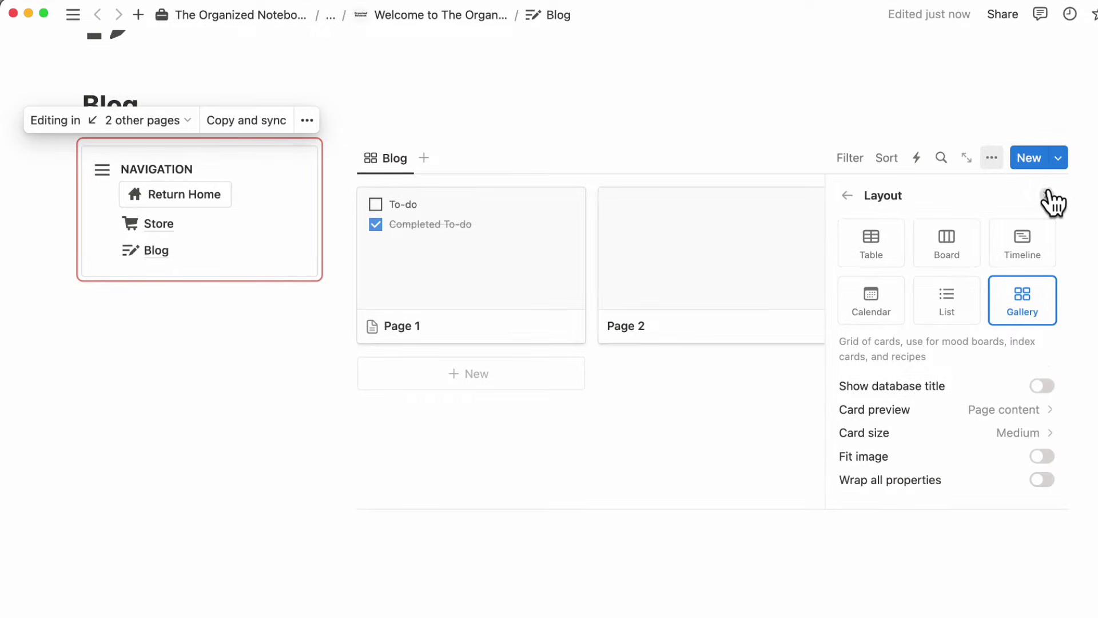
pyautogui.click(1050, 197)
# - Delete the Created and Tags properties, leaving only Name
pyautogui.click(993, 192)
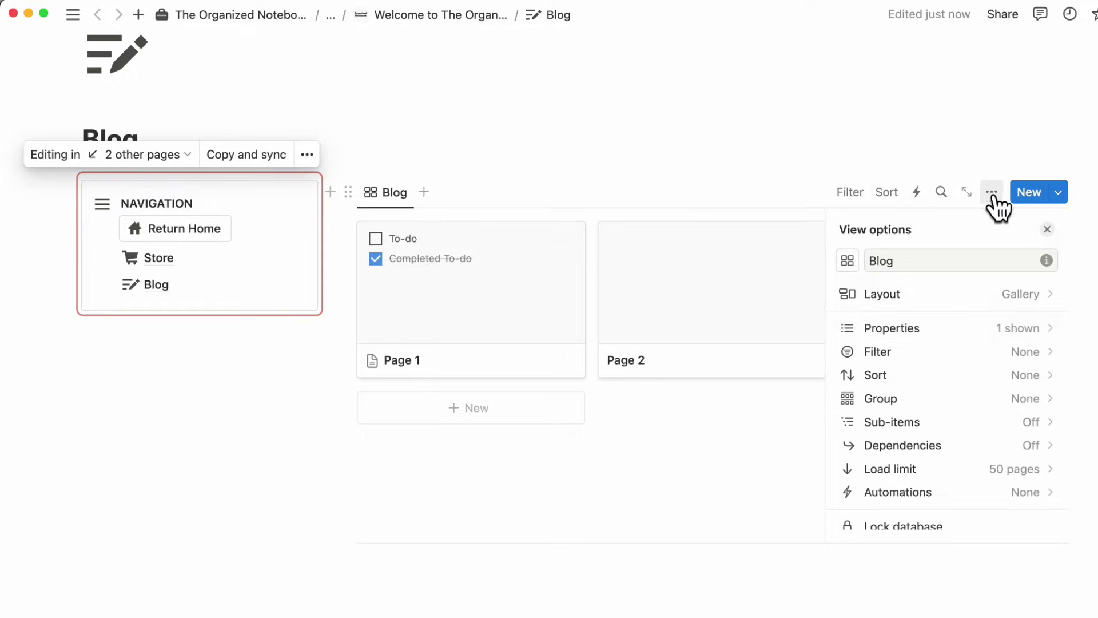
pyautogui.click(1001, 327)
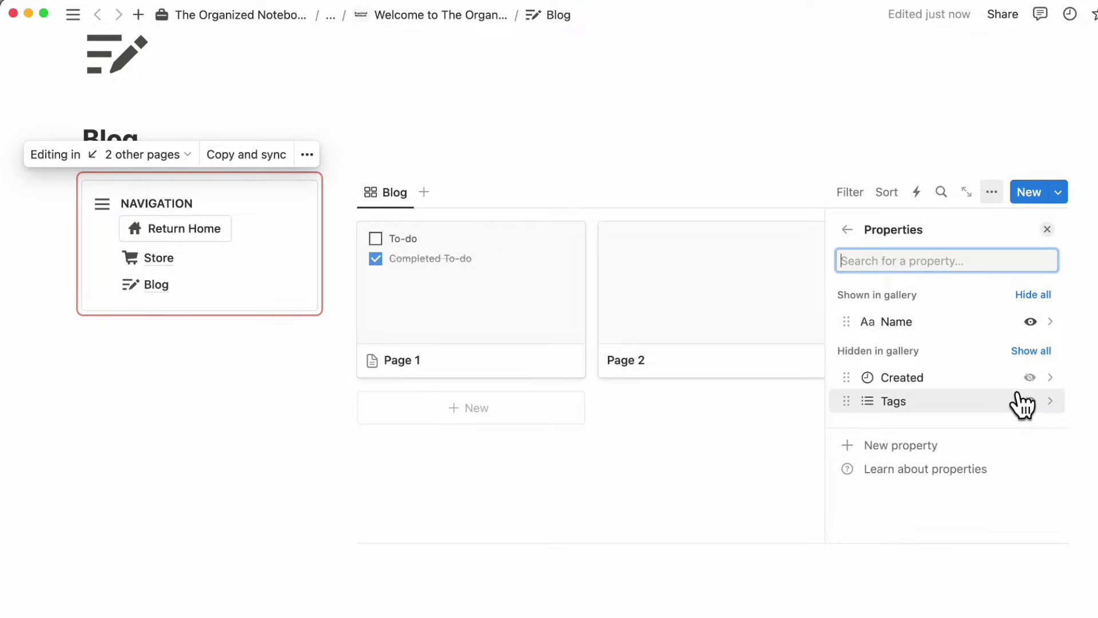
pyautogui.click(845, 378)
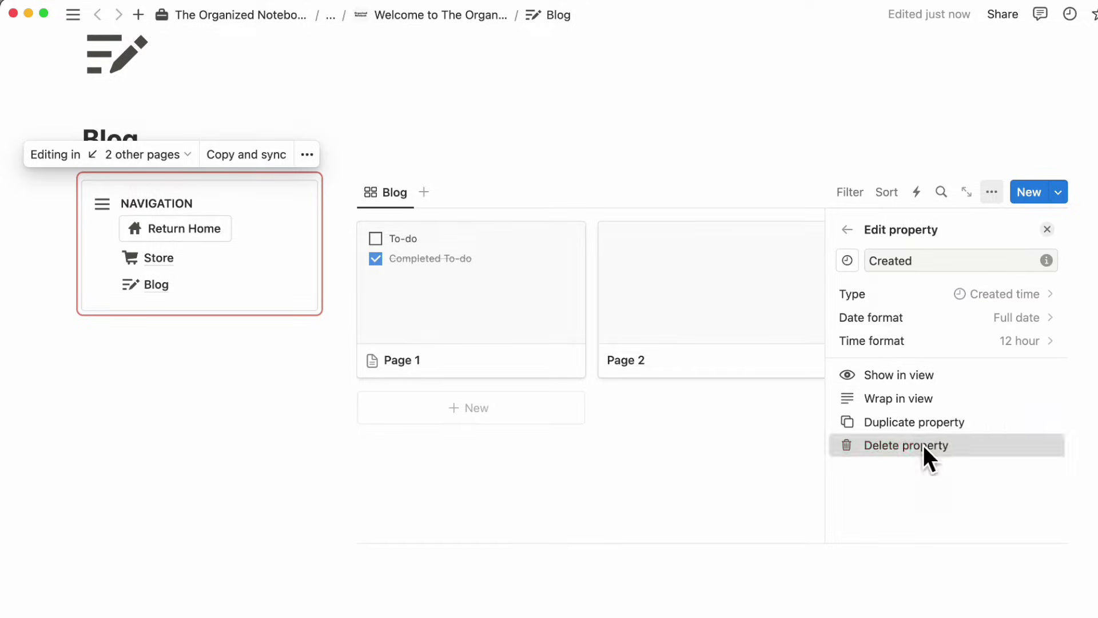
pyautogui.click(915, 445)
pyautogui.click(678, 329)
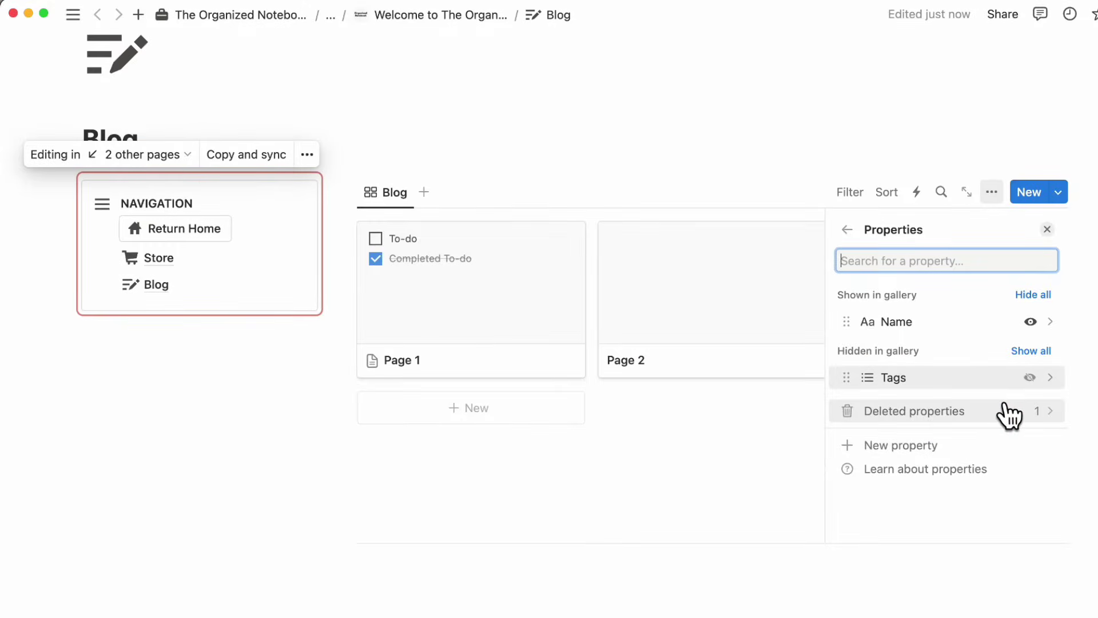
pyautogui.click(846, 376)
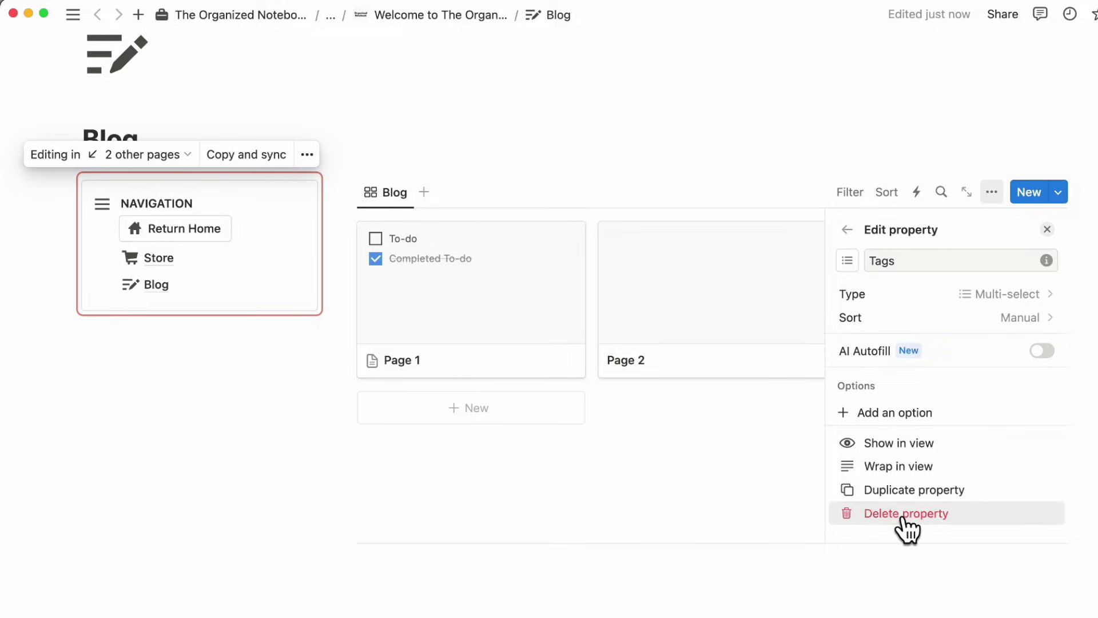
pyautogui.click(902, 513)
pyautogui.click(675, 333)
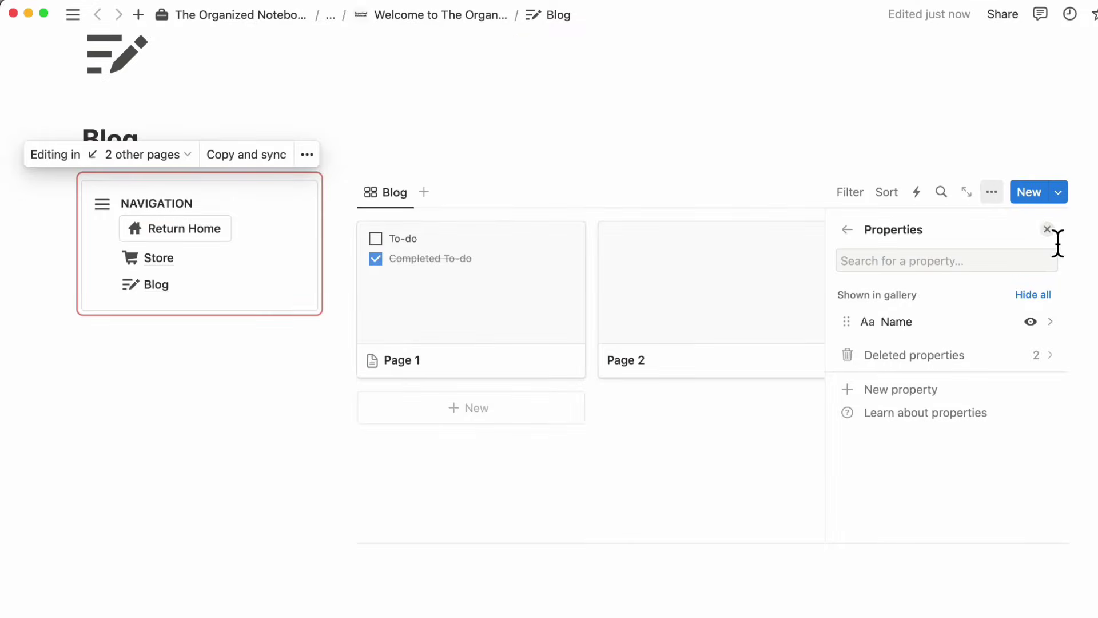
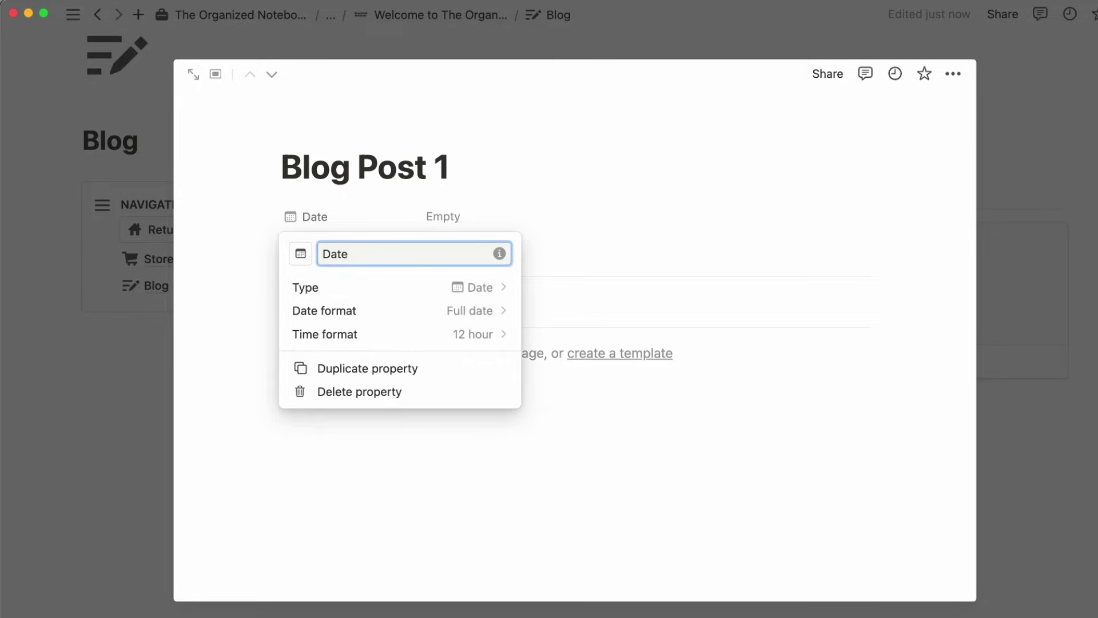
# - Set Blog Post 1's Date to February 9, 2024 and place the cursor in the empty body
pyautogui.click(454, 221)
pyautogui.click(459, 219)
pyautogui.click(563, 332)
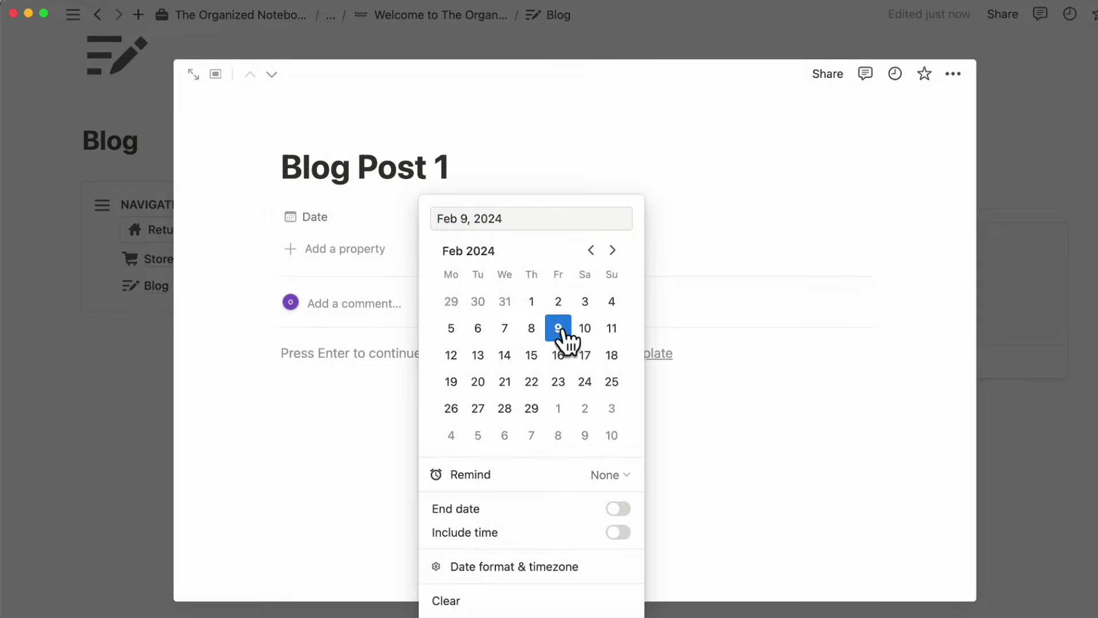
pyautogui.click(523, 186)
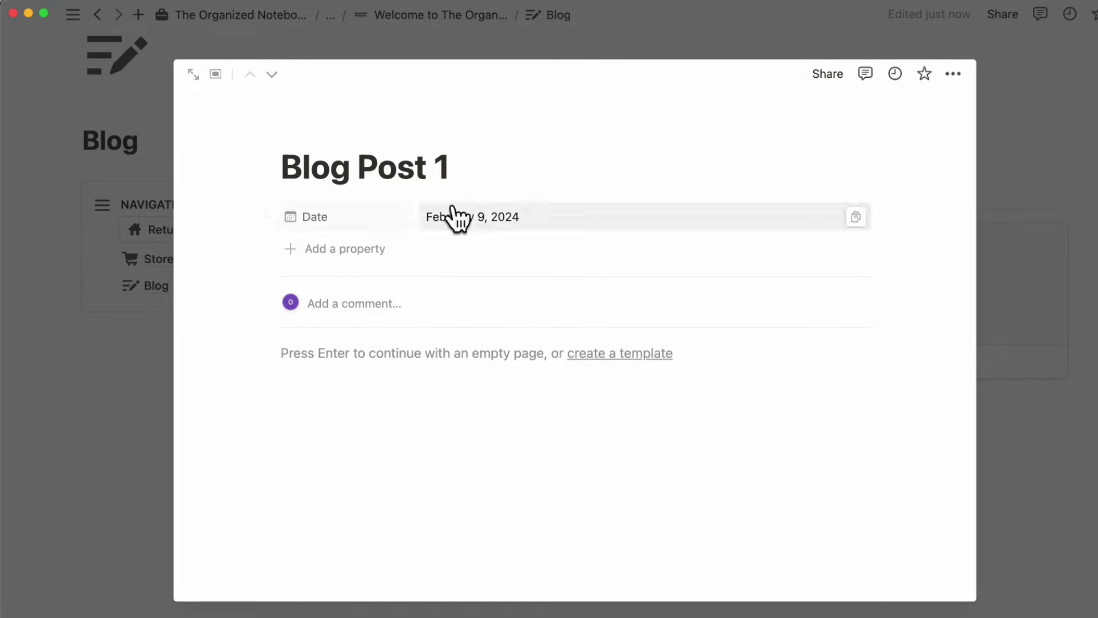
pyautogui.click(341, 371)
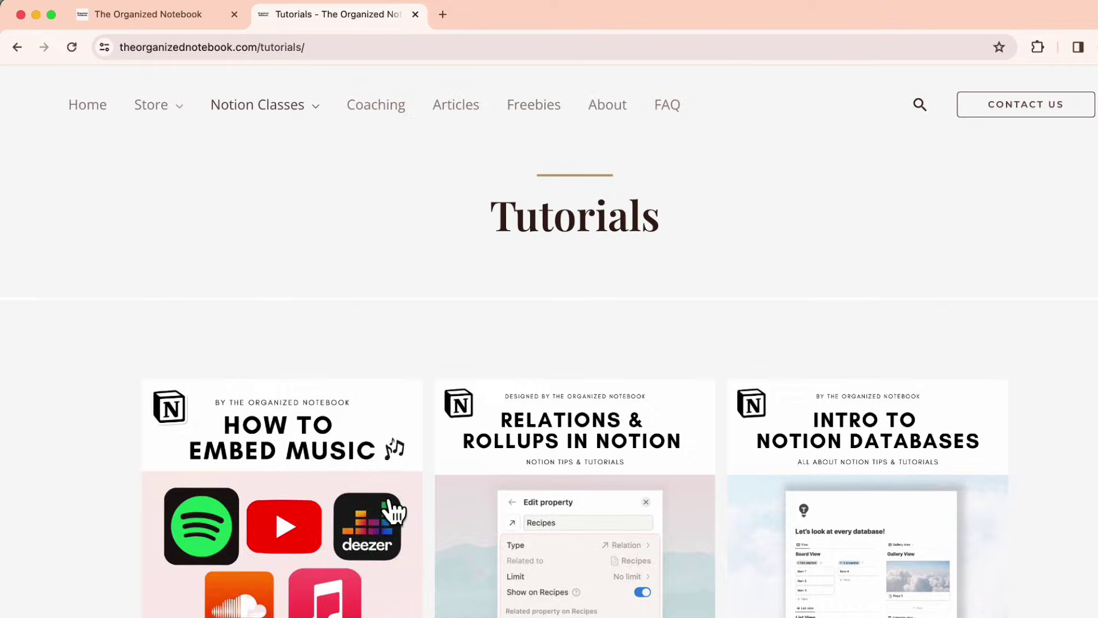
# - Open the 'How to Embed Music Playlists in Notion?' tutorial article and accept its consent prompt
pyautogui.scroll(-7, 361, 412)
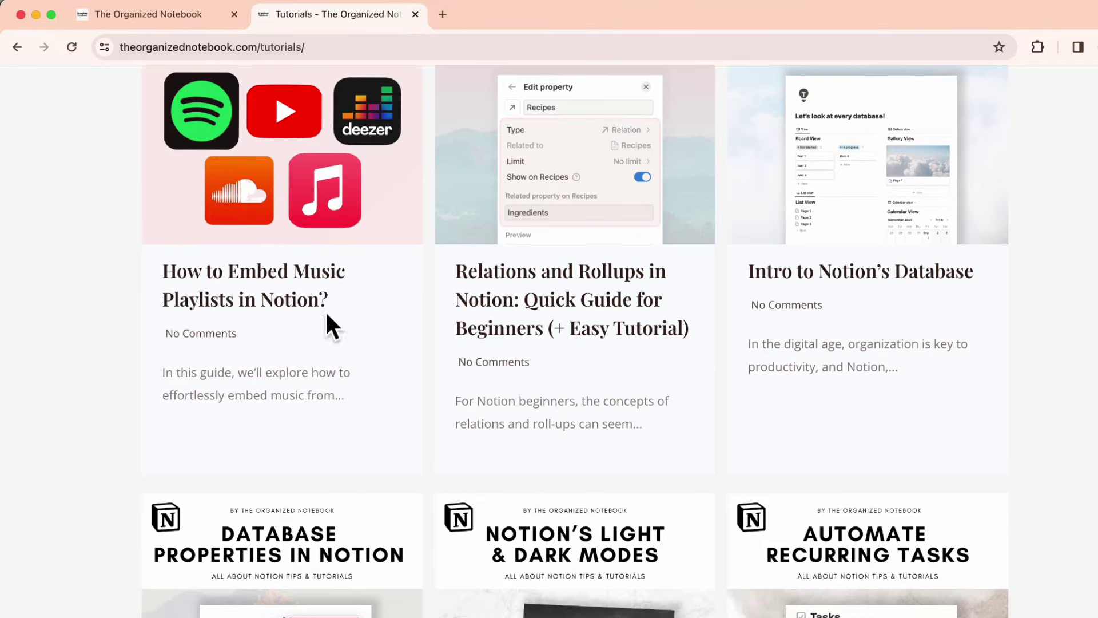
pyautogui.click(306, 299)
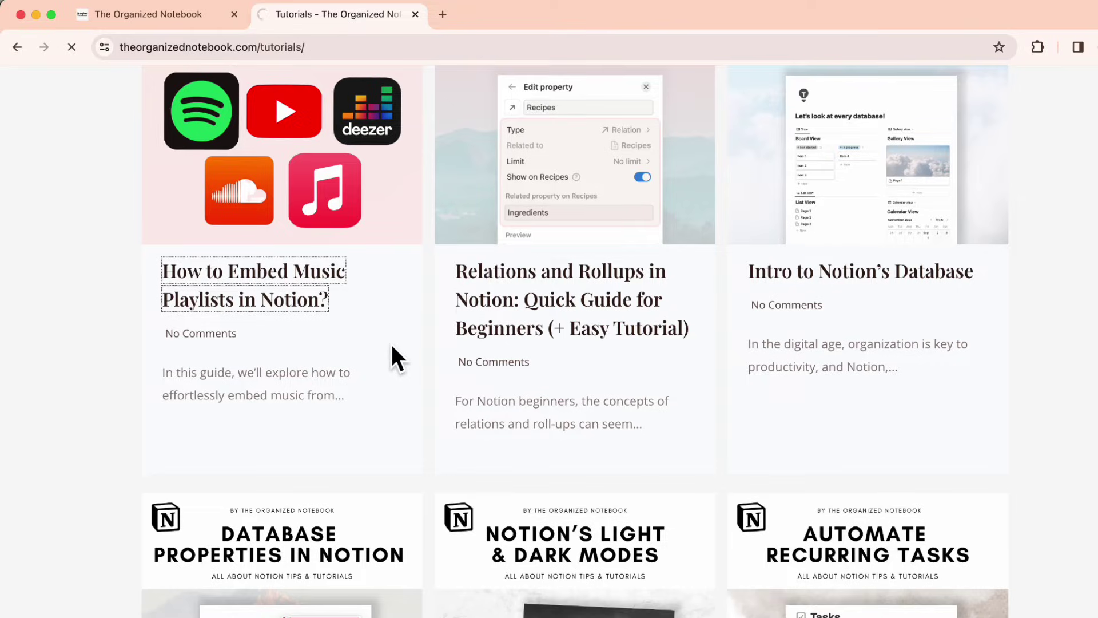
pyautogui.scroll(-4, 345, 336)
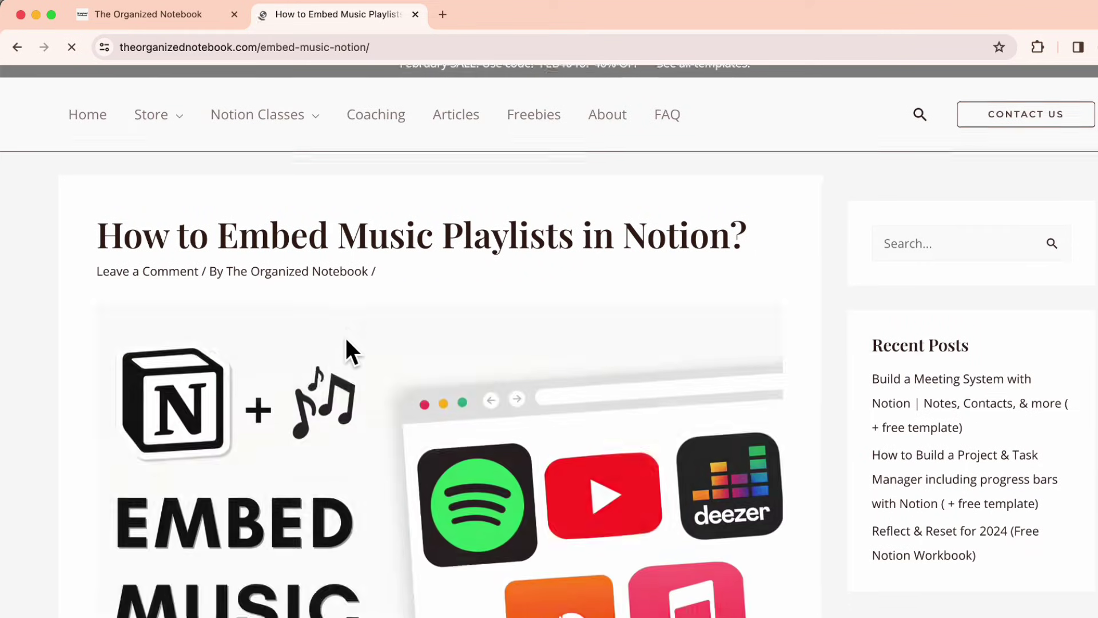
pyautogui.click(629, 518)
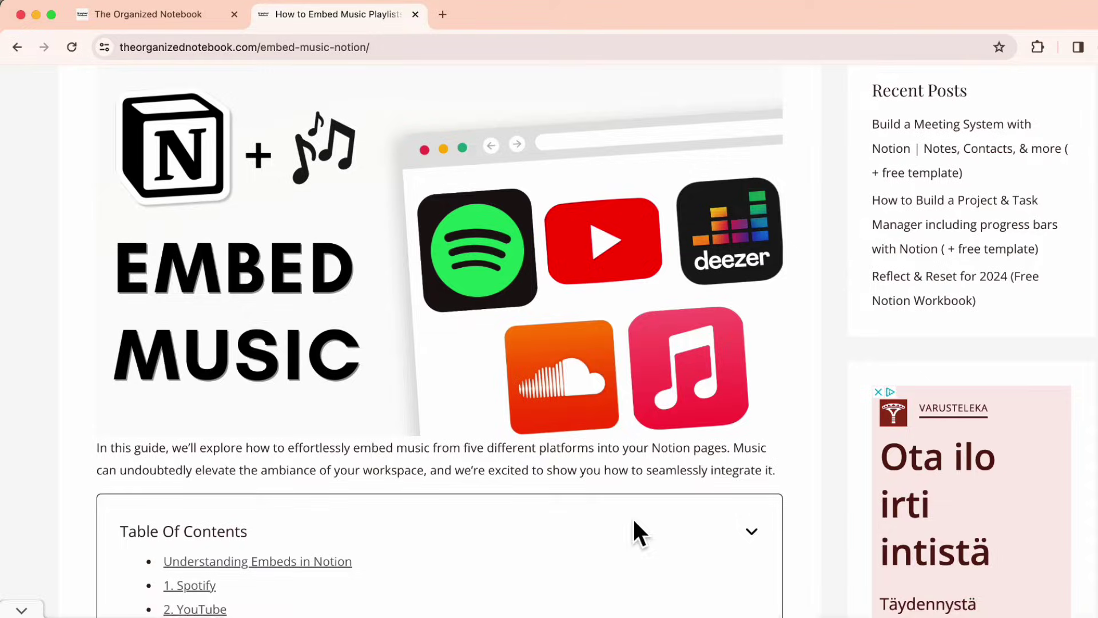
# - Copy the guide text from 'Understanding Embeds in Notion' onward into Blog Post 1's body
pyautogui.scroll(-10, 606, 520)
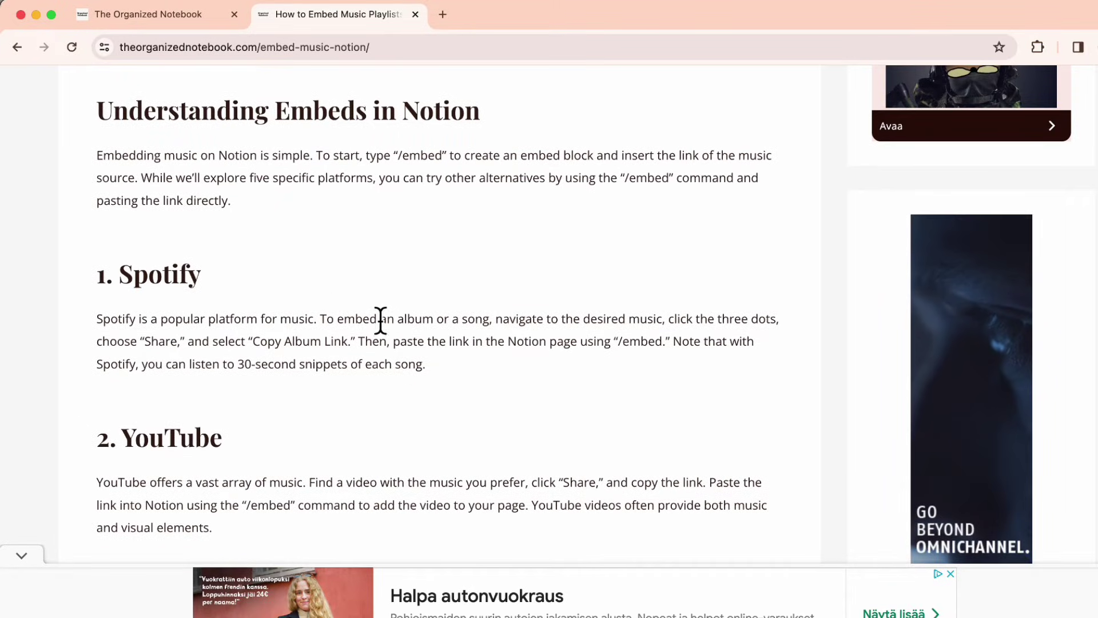
pyautogui.moveTo(254, 238); pyautogui.dragTo(334, 605)
pyautogui.scroll(5, 439, 303)
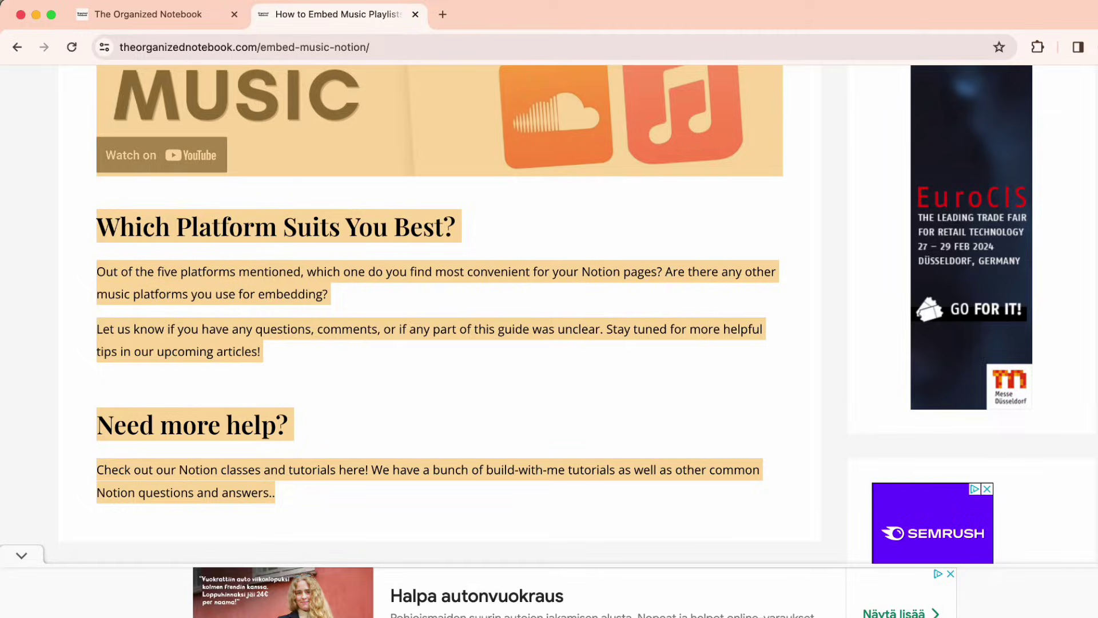
pyautogui.press('super+Tab')
pyautogui.press('super+v')
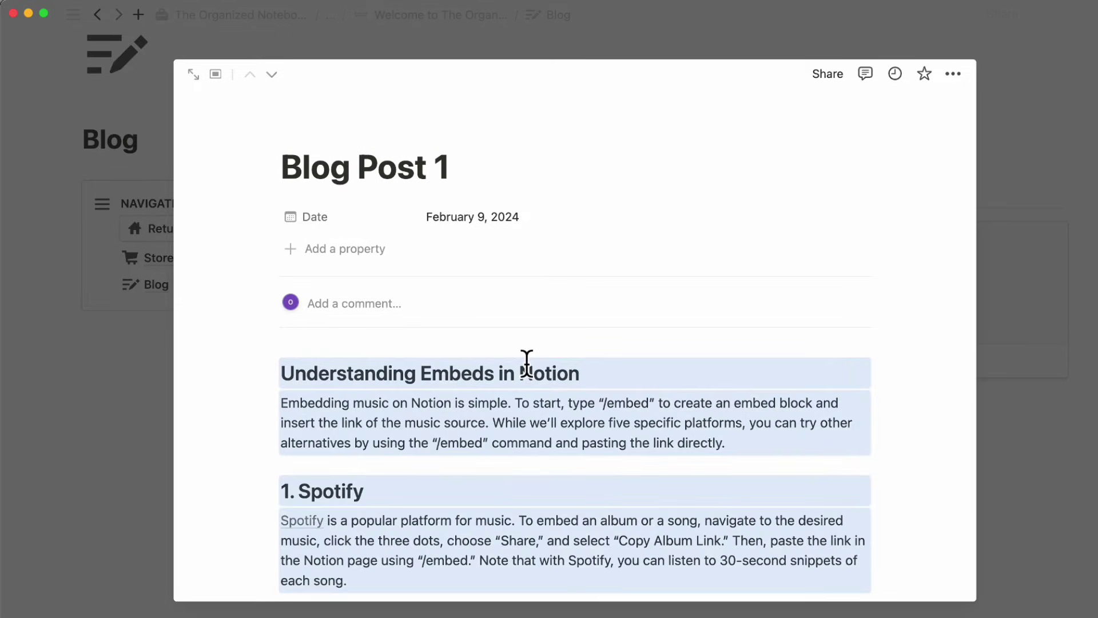
# - Check that the pasted guide in Blog Post 1 runs through 'Need more help?'
pyautogui.click(530, 420)
pyautogui.scroll(-5, 537, 423)
pyautogui.scroll(-10, 539, 424)
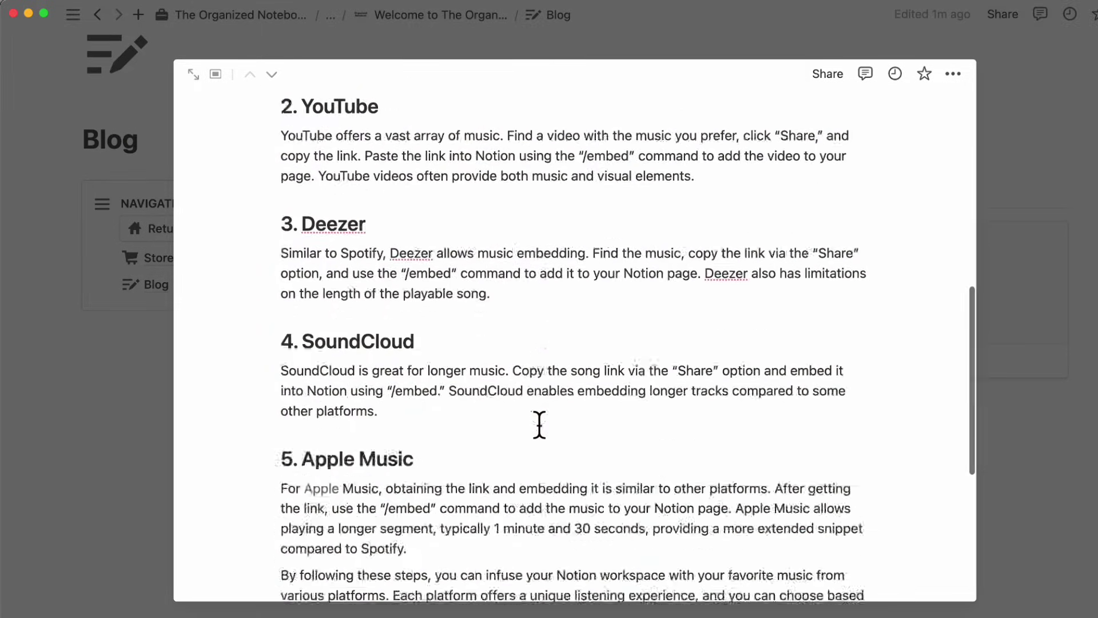
pyautogui.scroll(4, 539, 424)
pyautogui.scroll(-5, 539, 425)
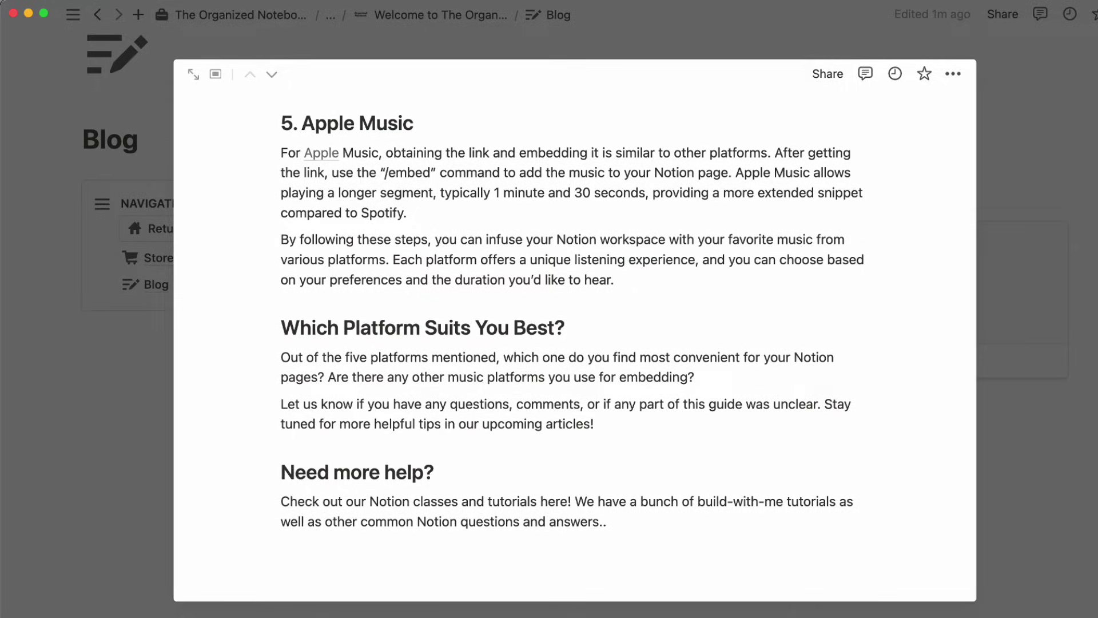
pyautogui.press('super+Tab')
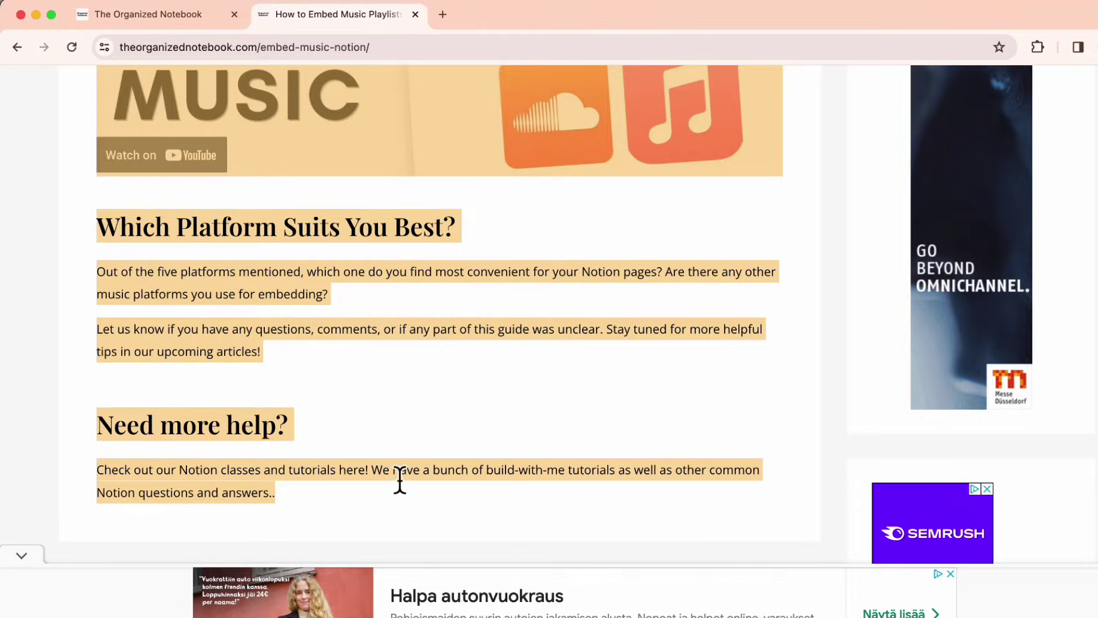
# - Get the article video's youtu.be share link and place the cursor after 'embedding?' in Blog Post 1
pyautogui.scroll(7, 400, 483)
pyautogui.click(293, 174)
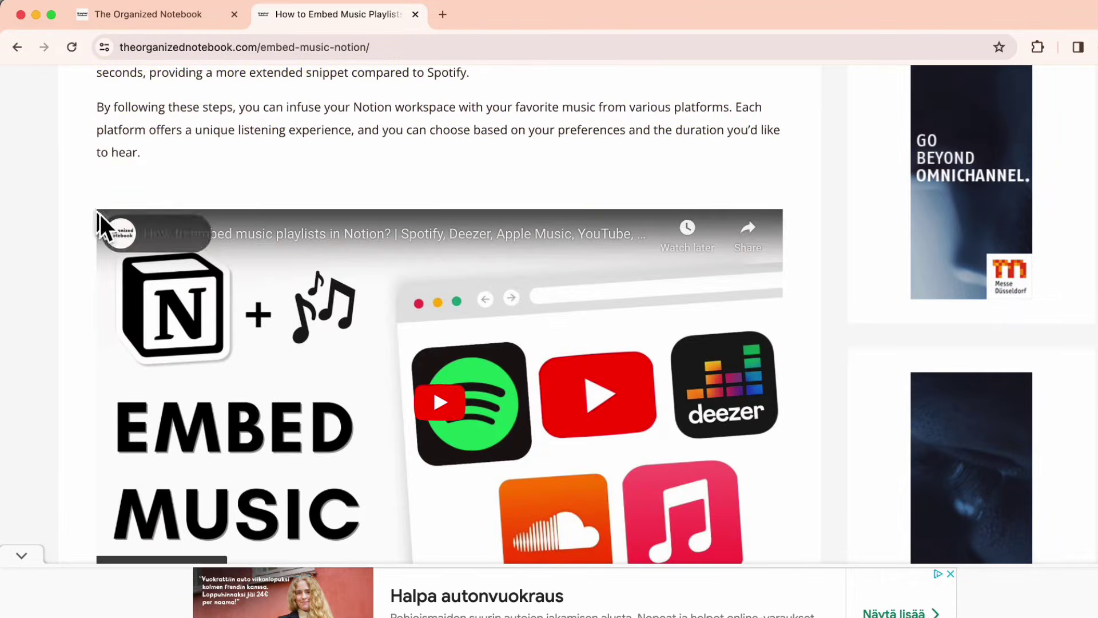
pyautogui.click(749, 255)
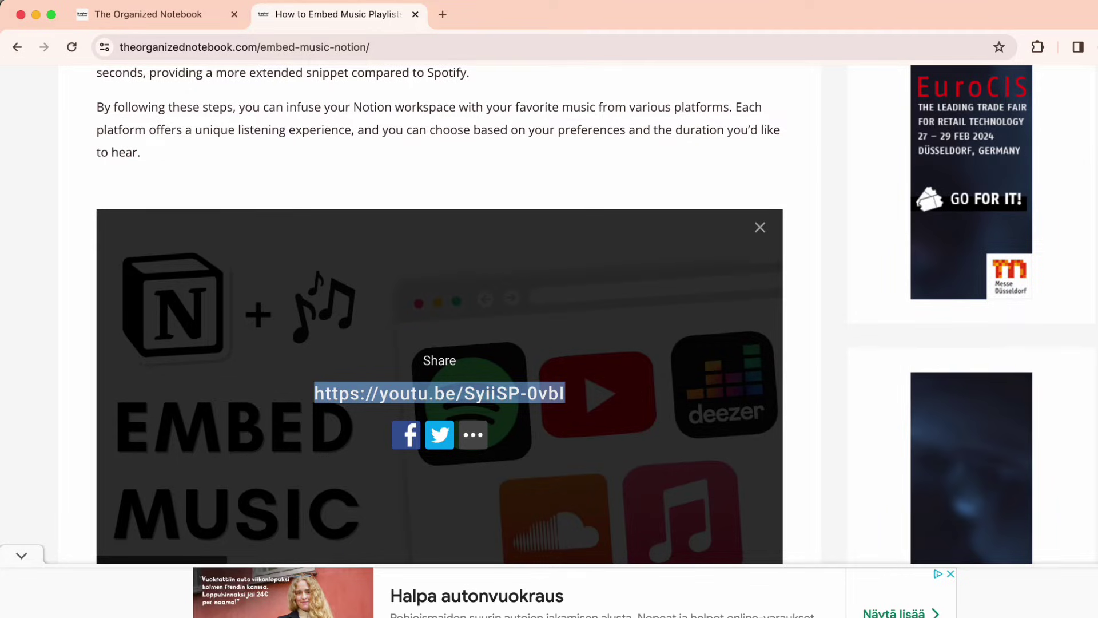
pyautogui.press('super+Tab')
pyautogui.scroll(3, 584, 424)
pyautogui.scroll(-3, 561, 400)
pyautogui.click(745, 380)
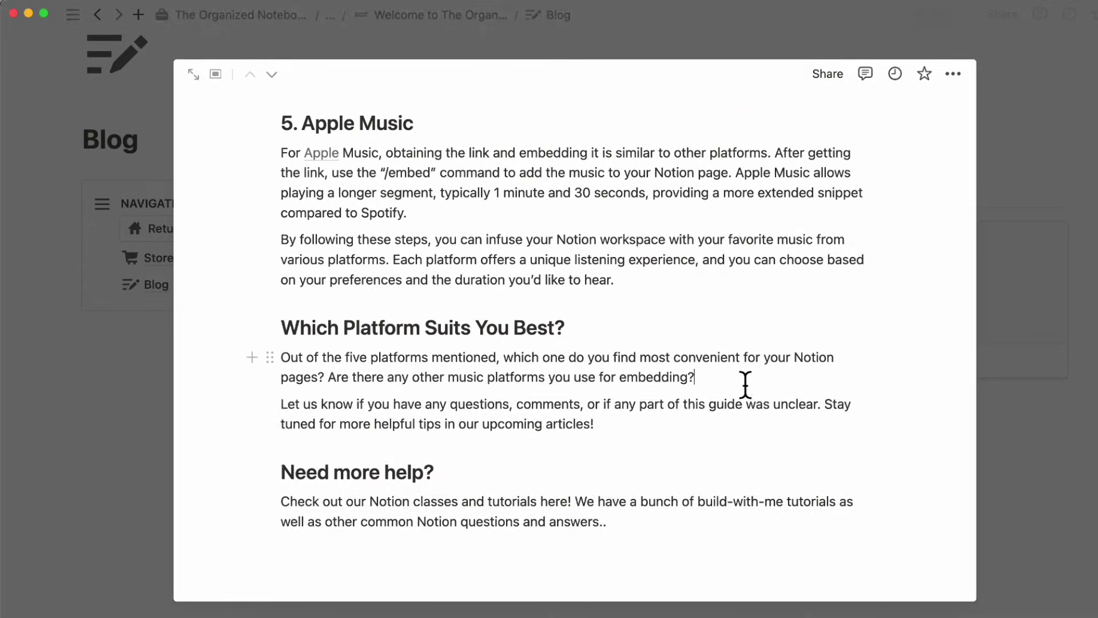
# - Add an /embed block below the 'embedding?' paragraph holding the pasted YouTube video link
pyautogui.press('Return')
pyautogui.write('/embed')
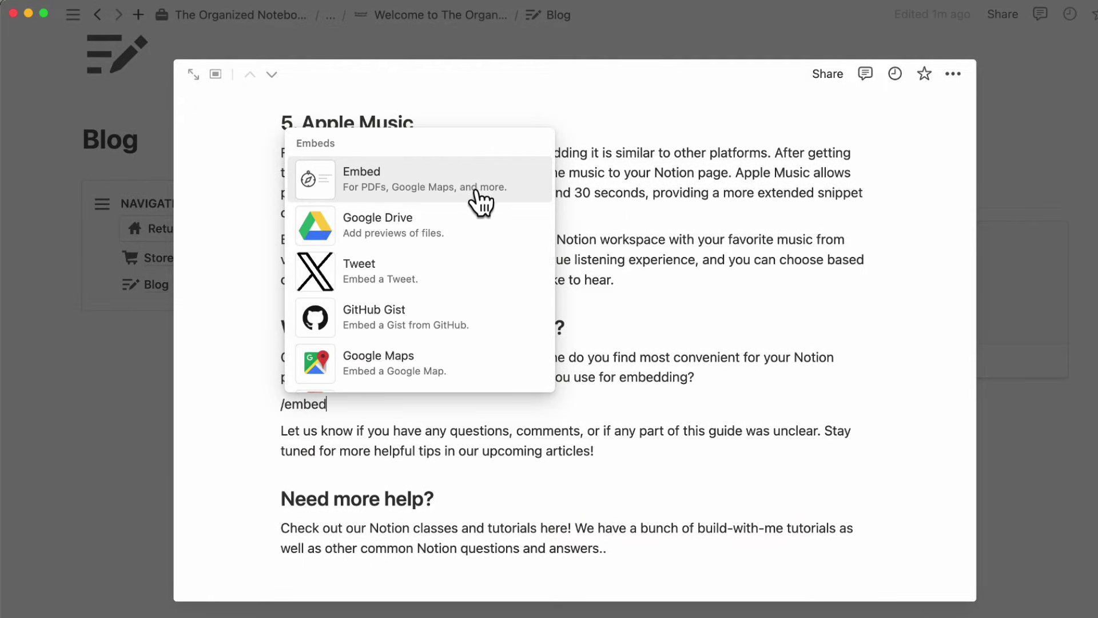
pyautogui.click(476, 188)
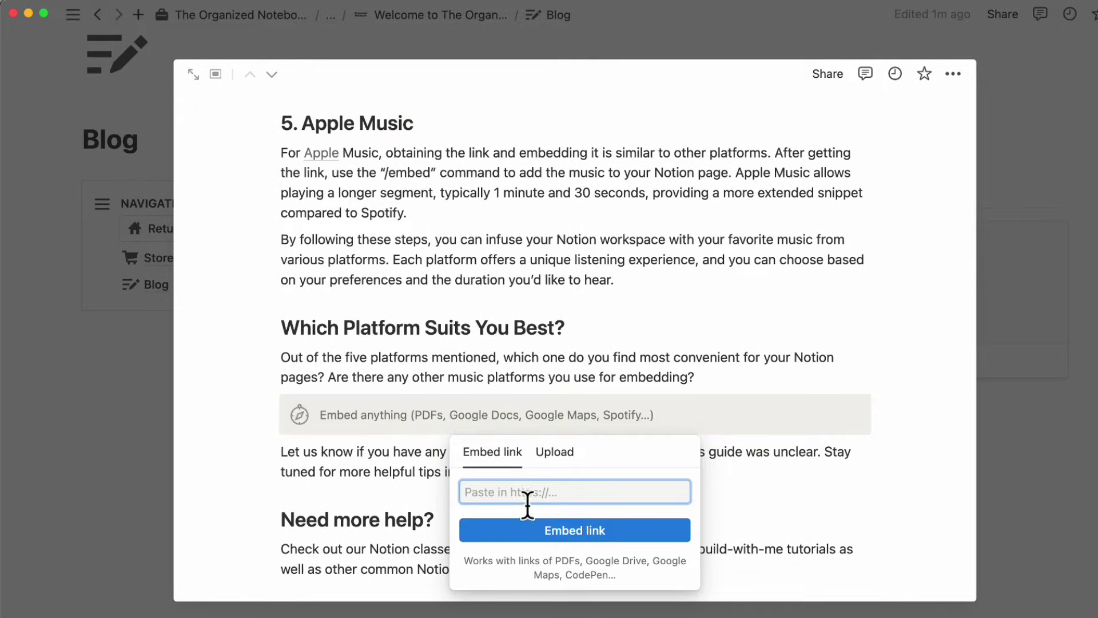
pyautogui.write('https://youtu.be/5yXBP-0vkk')
pyautogui.click(549, 530)
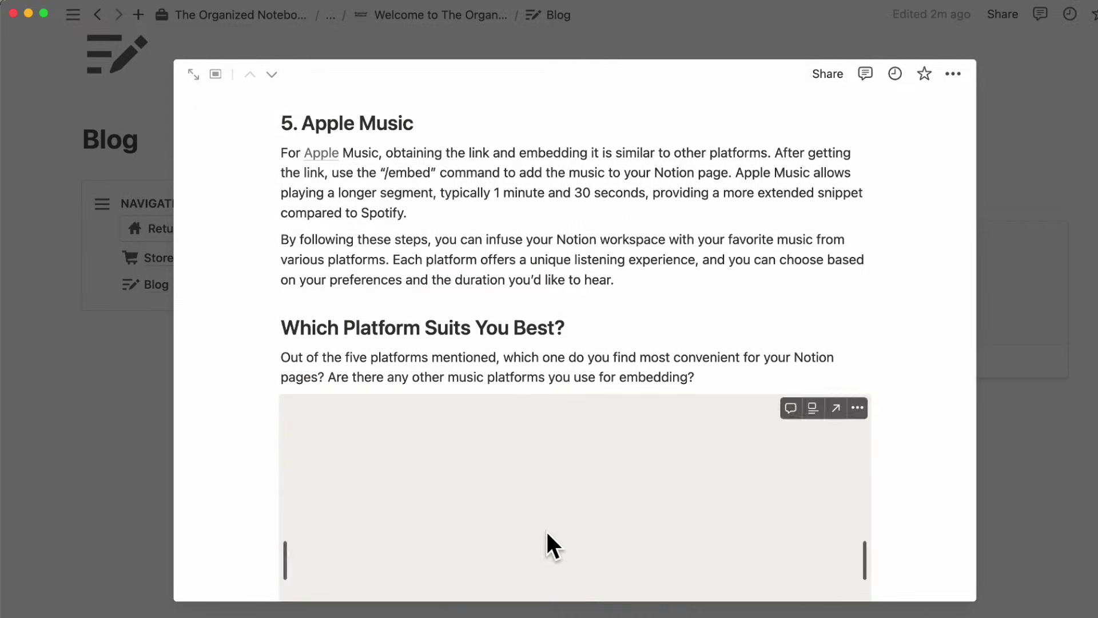
pyautogui.scroll(-6, 568, 498)
pyautogui.scroll(9, 534, 319)
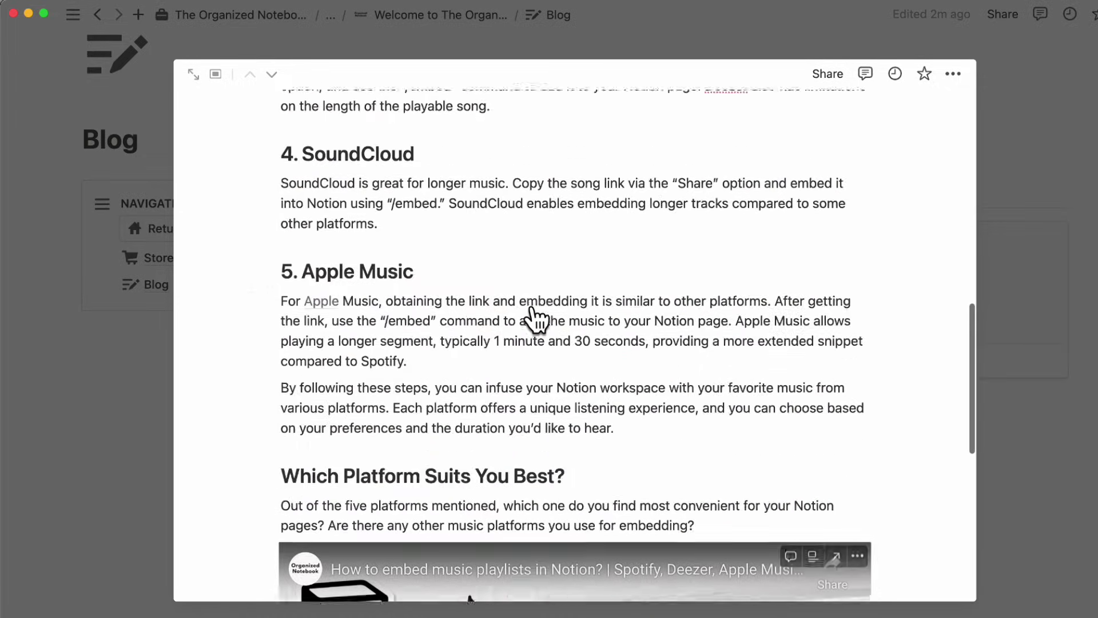
pyautogui.scroll(10, 535, 320)
# - Set Blog Post 1's cover from the embed-music image link and close the post
pyautogui.moveTo(326, 127)
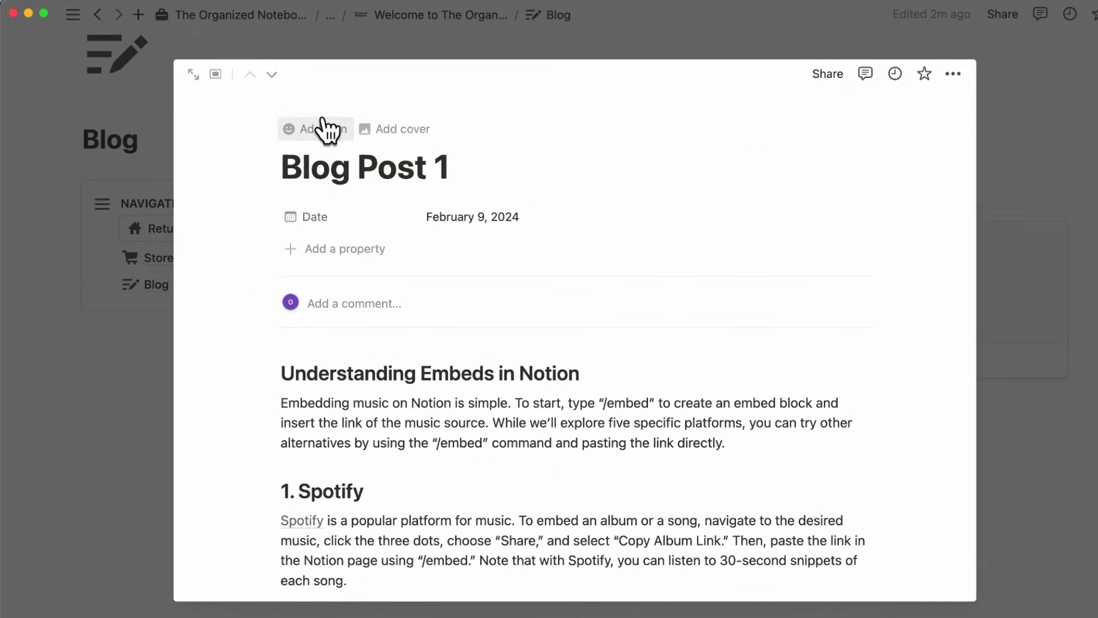
pyautogui.click(414, 136)
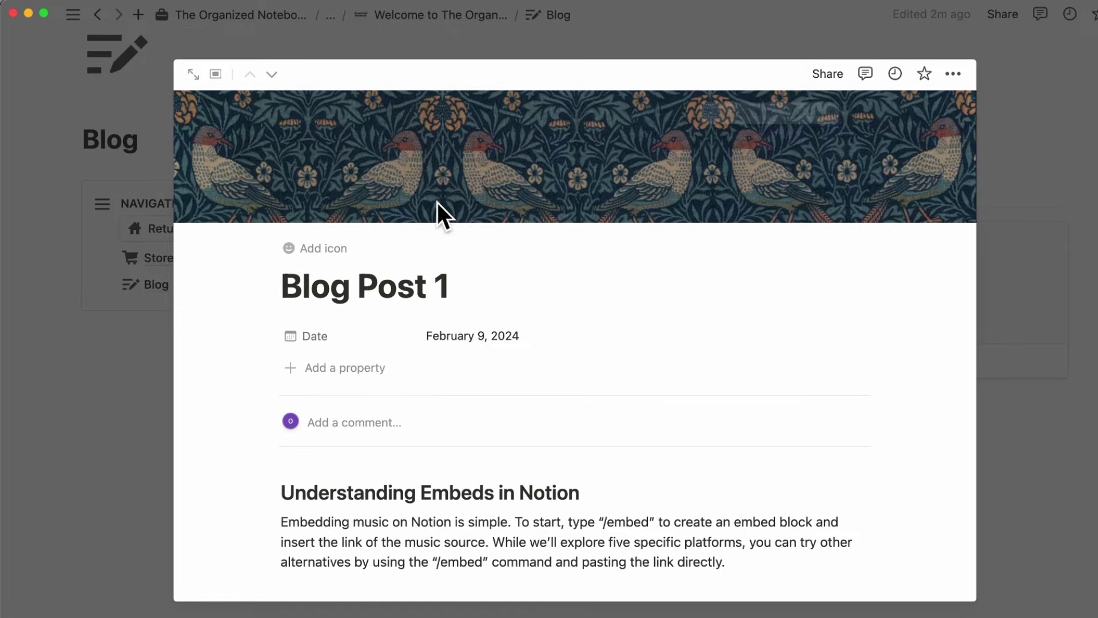
pyautogui.moveTo(667, 158)
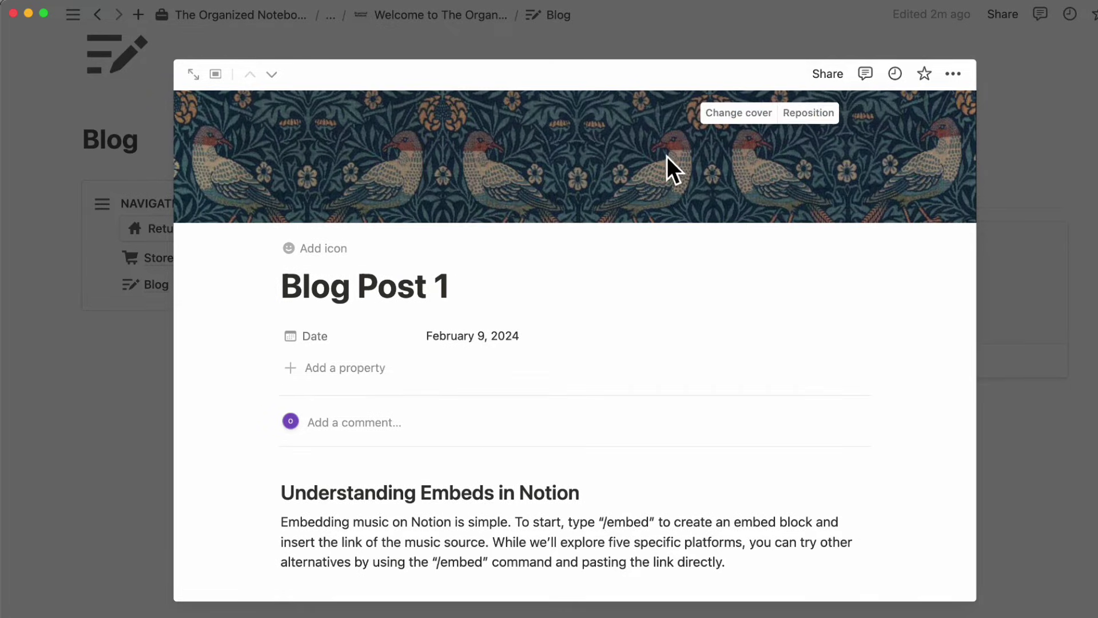
pyautogui.click(740, 114)
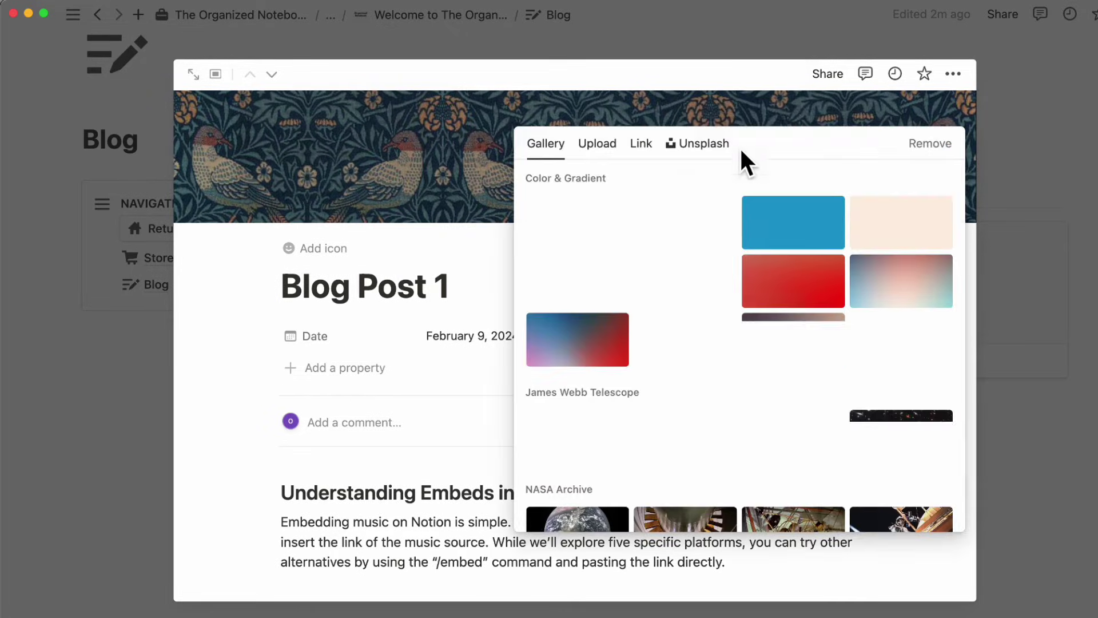
pyautogui.click(608, 147)
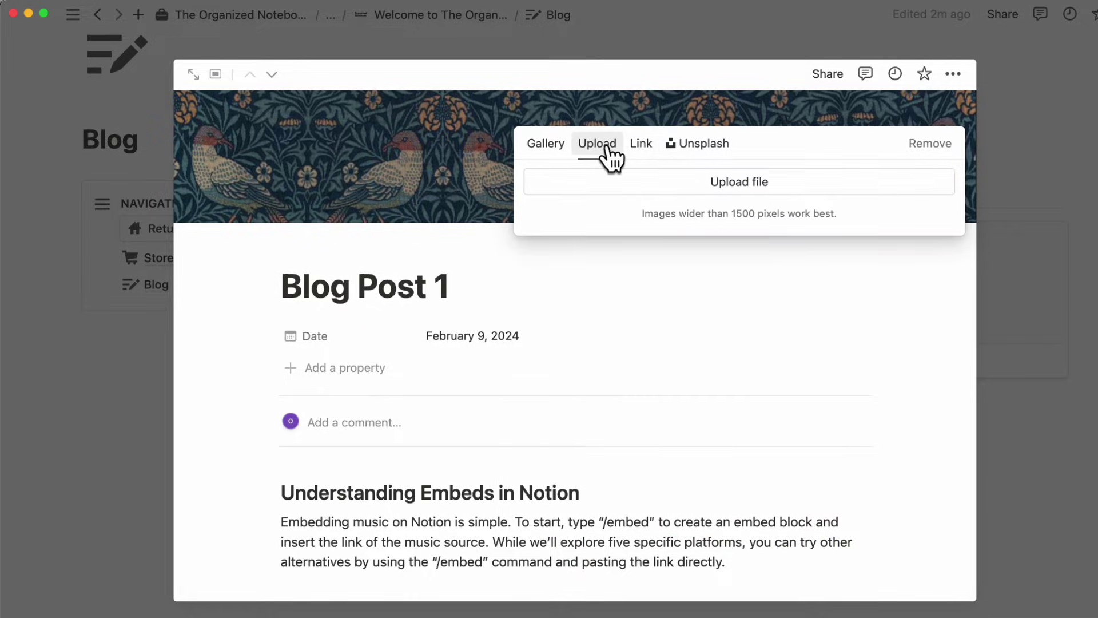
pyautogui.click(642, 146)
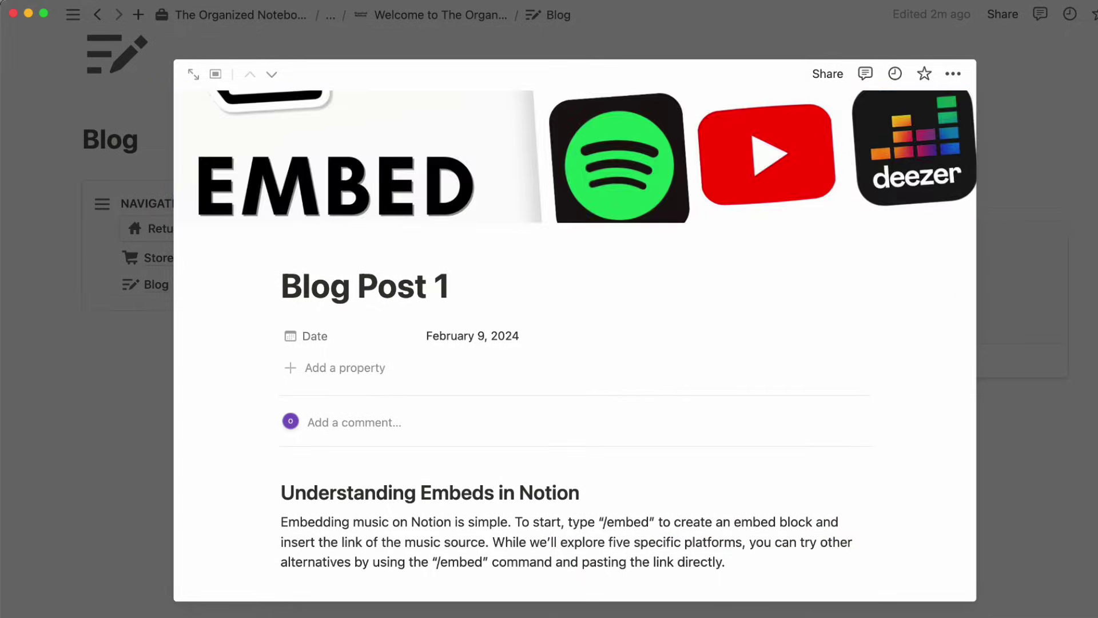
pyautogui.press('Escape')
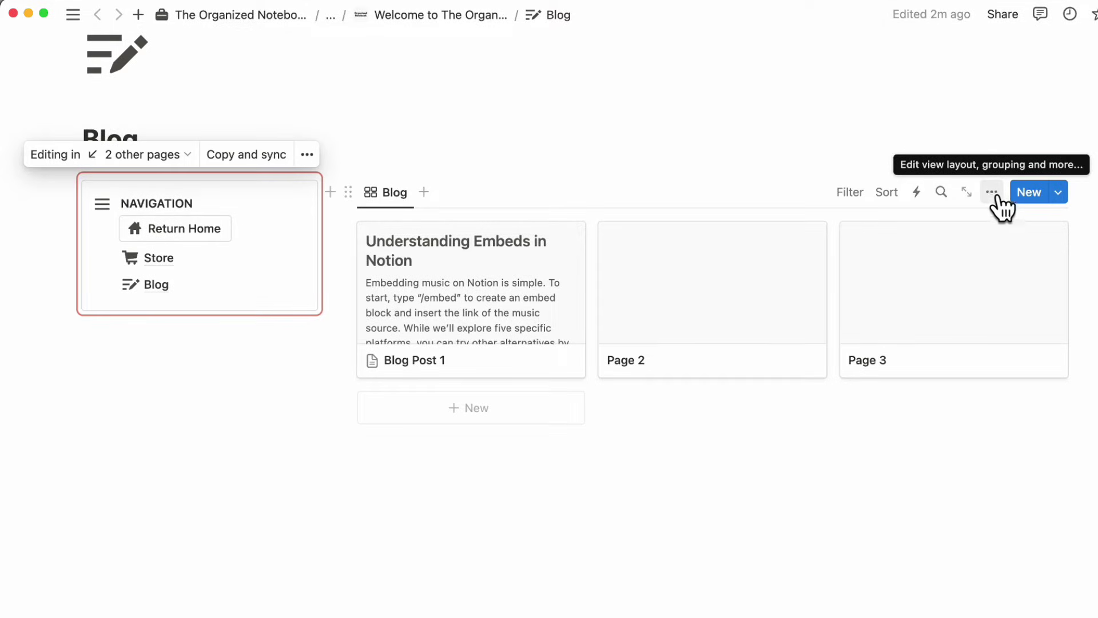
# - Set the Blog gallery's card preview to Page cover
pyautogui.click(993, 193)
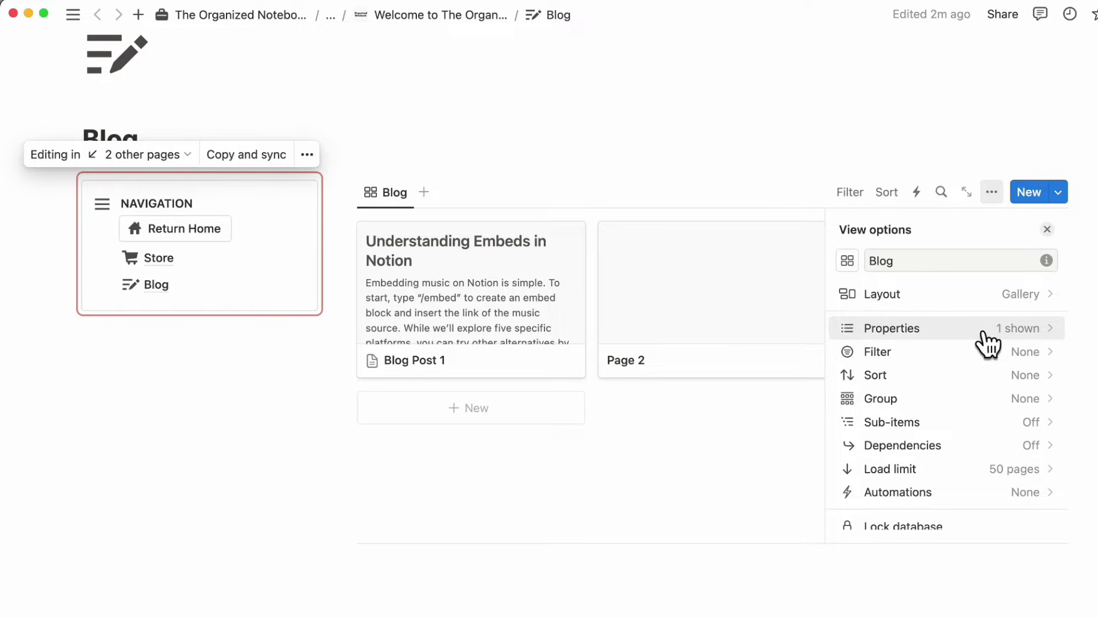
pyautogui.click(986, 295)
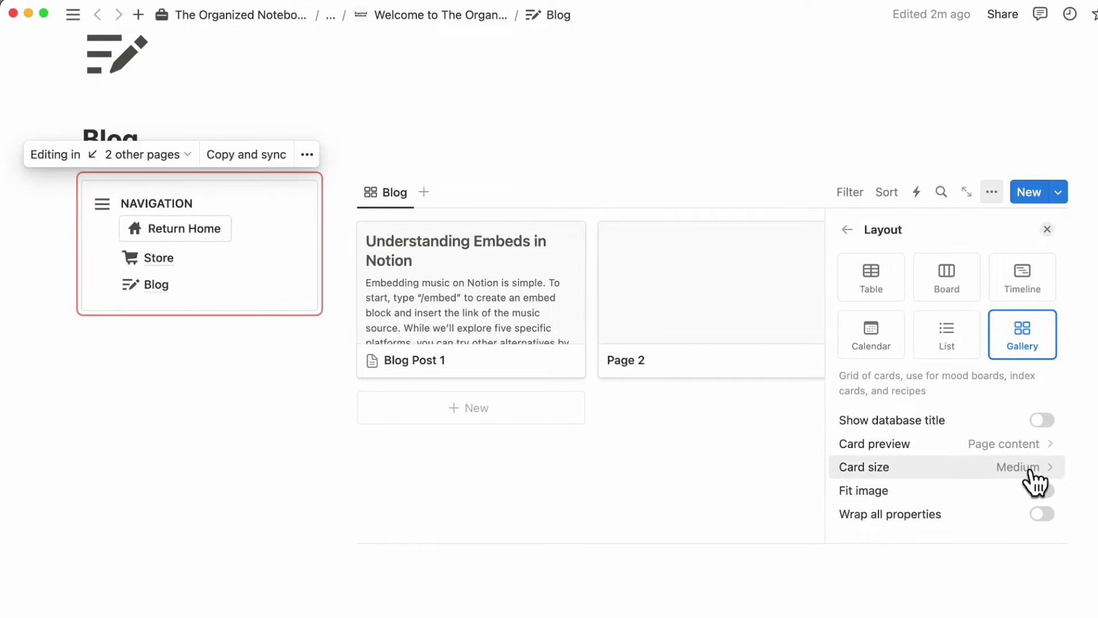
pyautogui.scroll(-1, 1034, 482)
pyautogui.click(1035, 411)
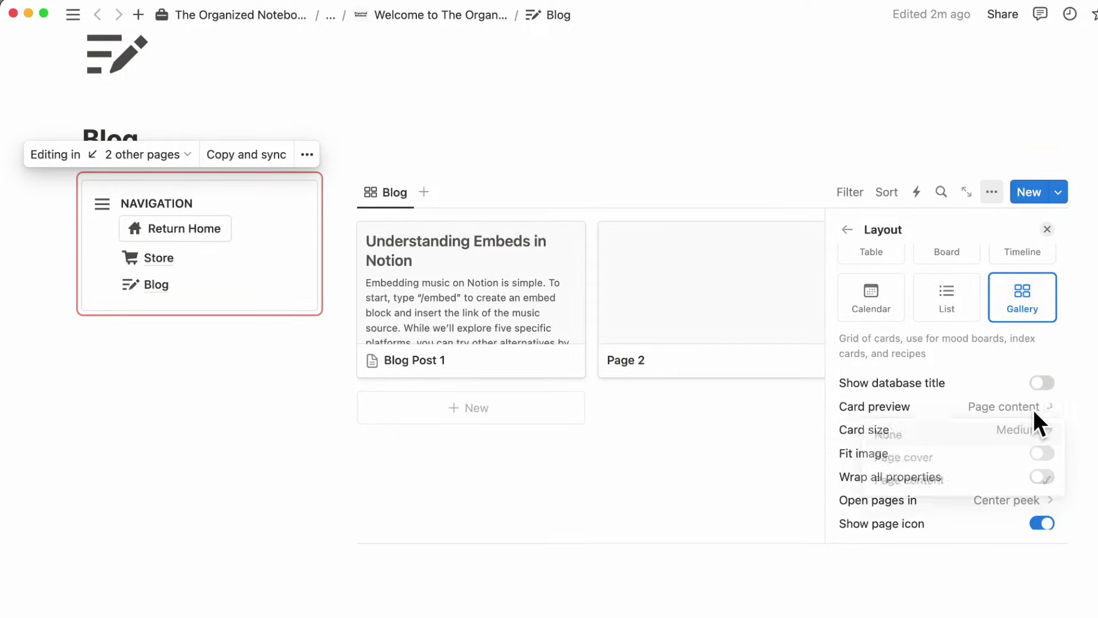
pyautogui.click(1032, 458)
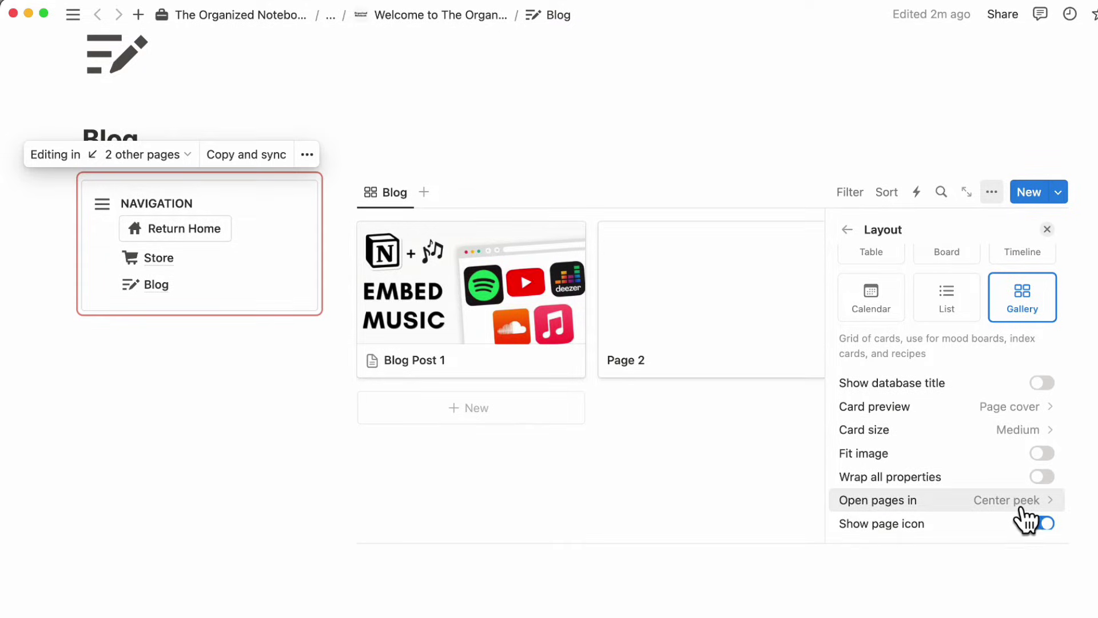
pyautogui.click(847, 230)
# - Show the Date property on gallery cards, then open Blog Post 1 and select its title
pyautogui.click(1038, 329)
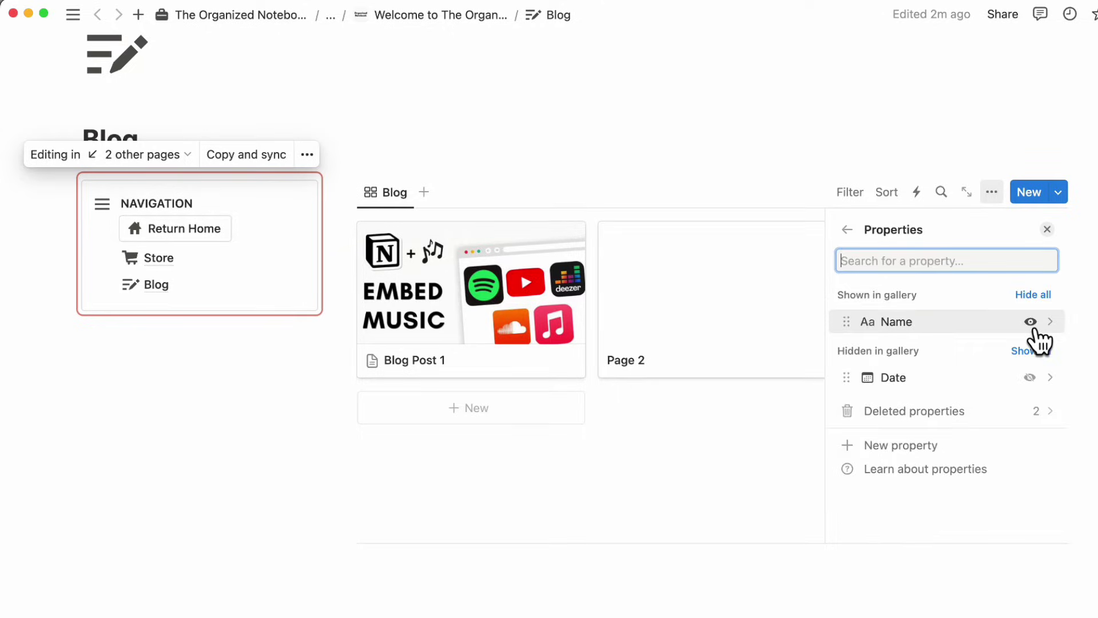
pyautogui.click(1029, 378)
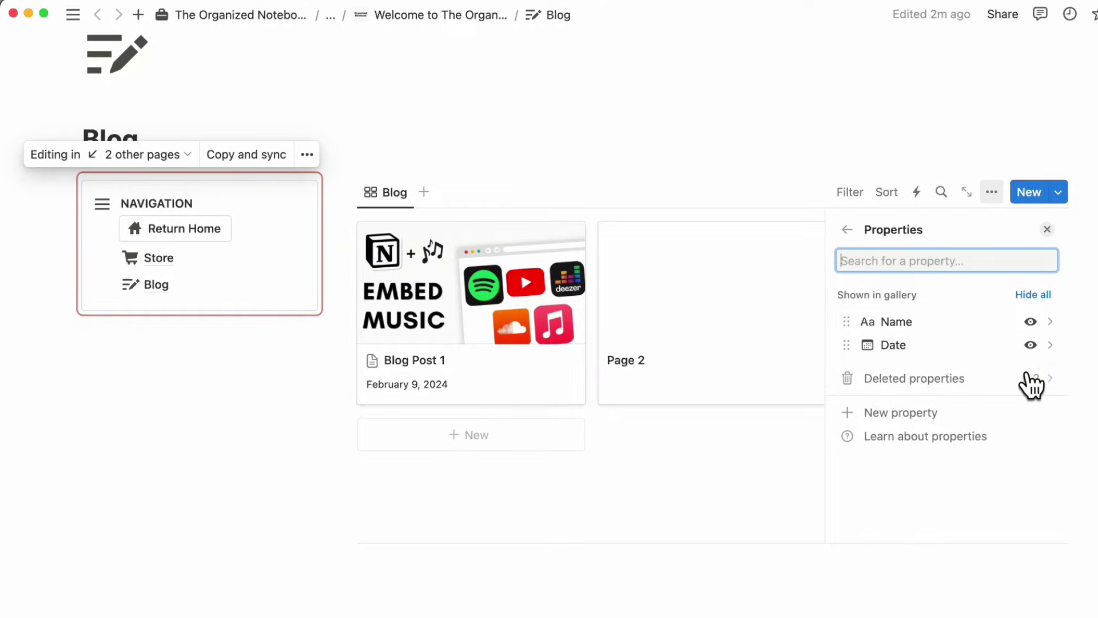
pyautogui.click(1047, 229)
pyautogui.click(520, 392)
pyautogui.doubleClick(397, 274)
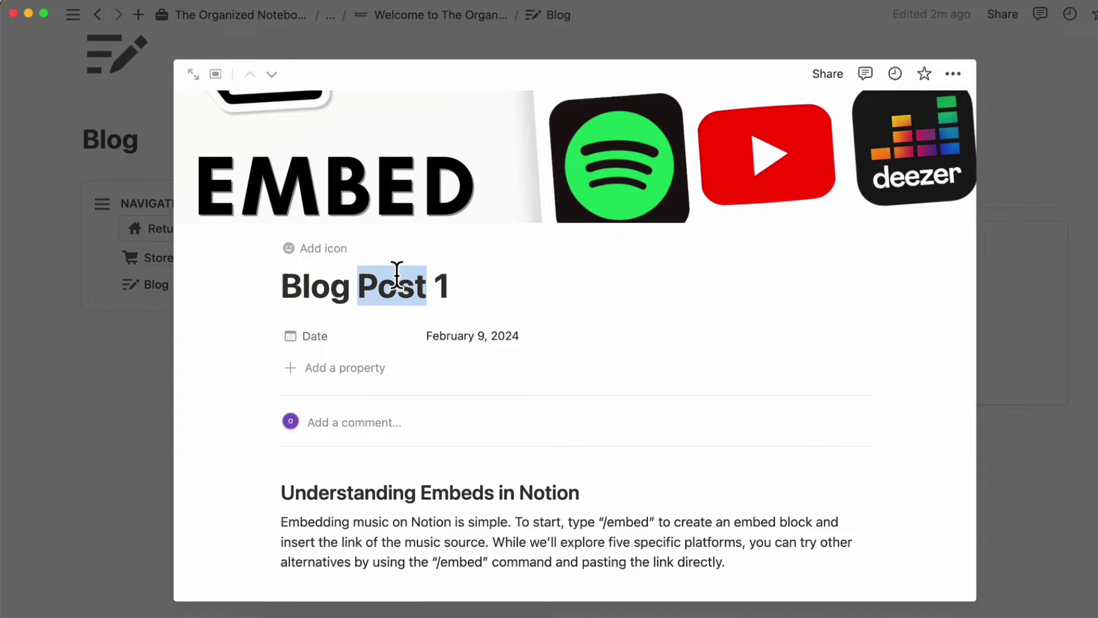
# - Retitle the first blog post 'How to Embed Music in Notion' and close the preview
pyautogui.tripleClick(396, 275)
pyautogui.write('How to Embed Music in Notion')
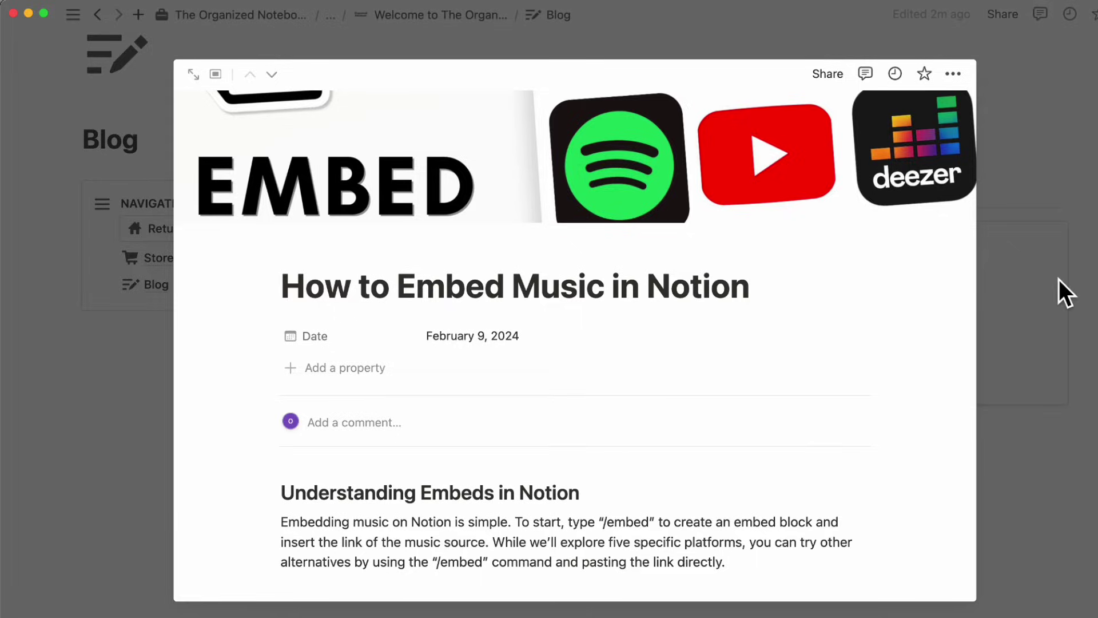
pyautogui.click(1058, 289)
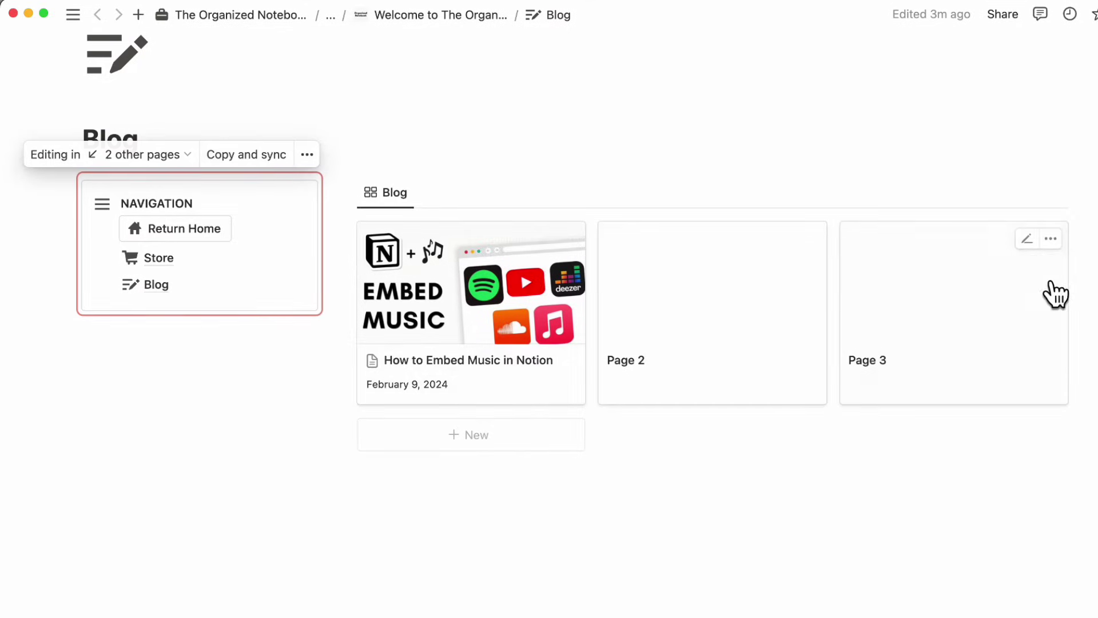
# - Delete the empty Page 2 placeholder post and the other remaining empty page from the Blog gallery
pyautogui.scroll(2, 515, 404)
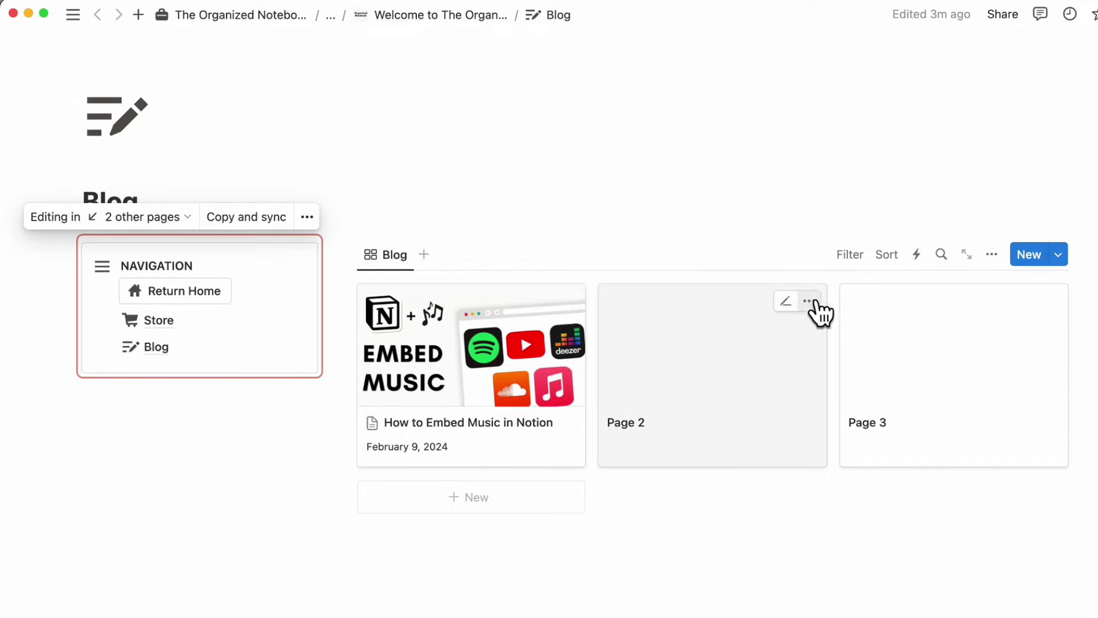
pyautogui.click(811, 301)
pyautogui.click(870, 325)
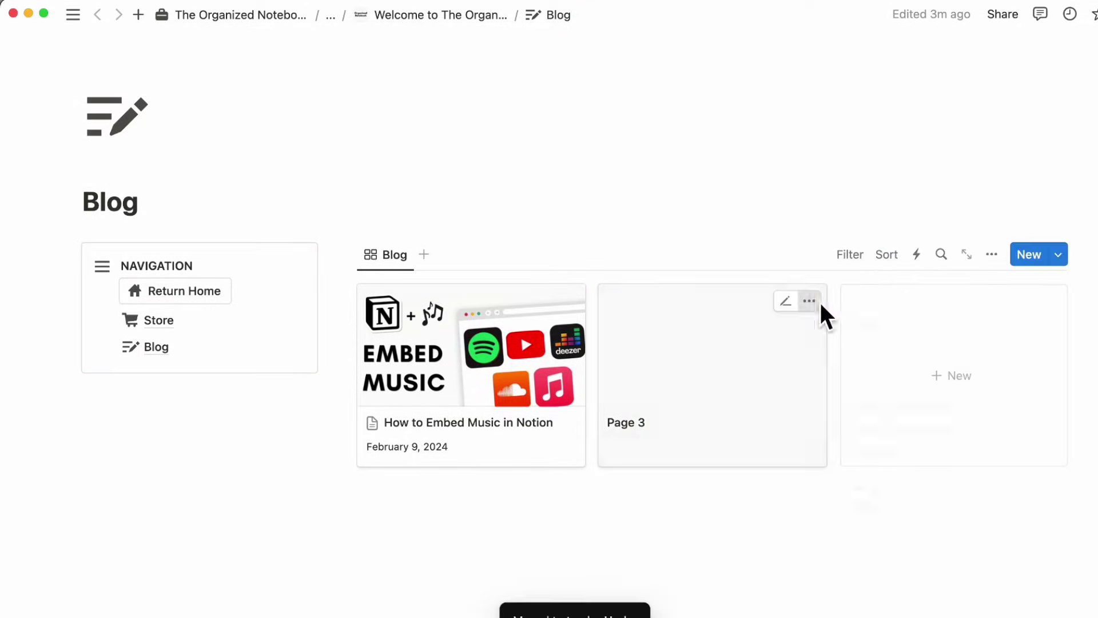
pyautogui.click(821, 304)
pyautogui.click(863, 326)
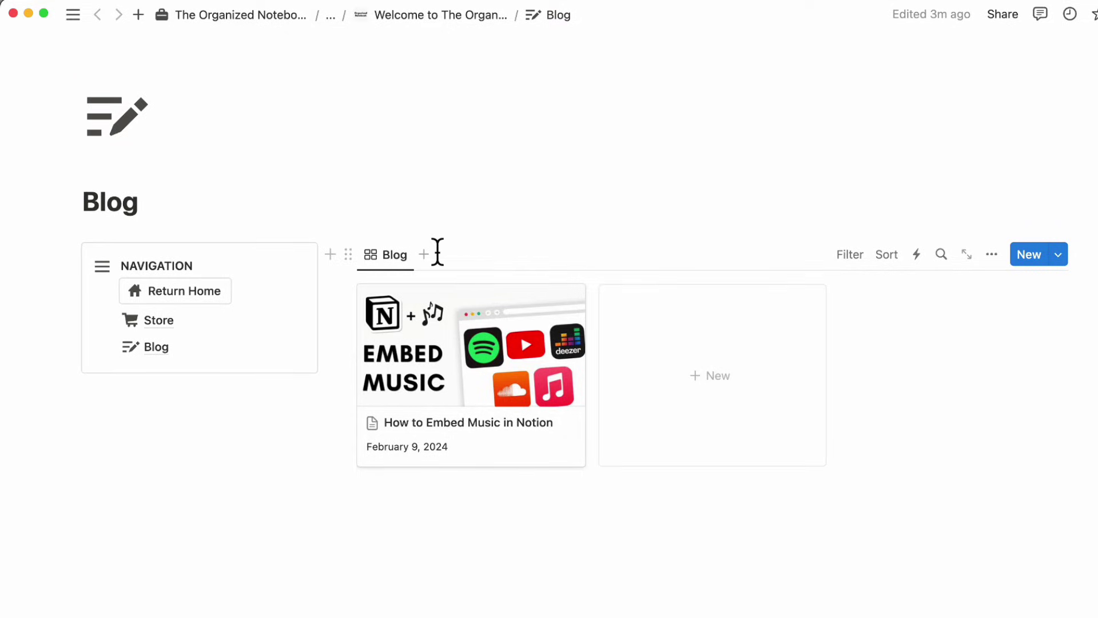
# - Go back to the home page through the Return Home link
pyautogui.click(201, 293)
pyautogui.scroll(-4, 198, 286)
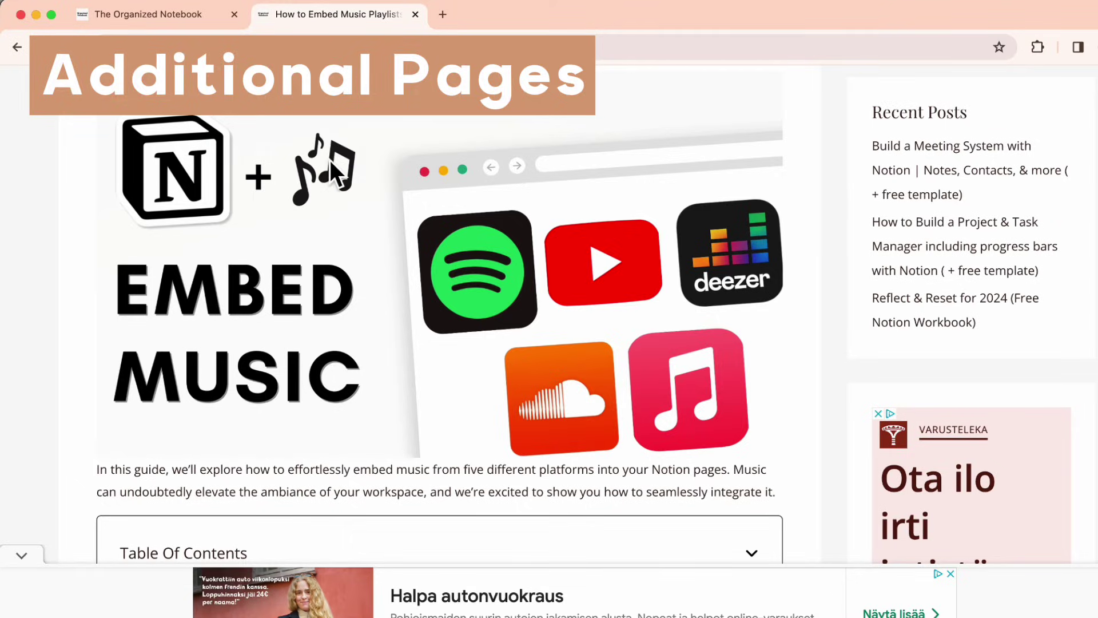
pyautogui.scroll(5, 329, 160)
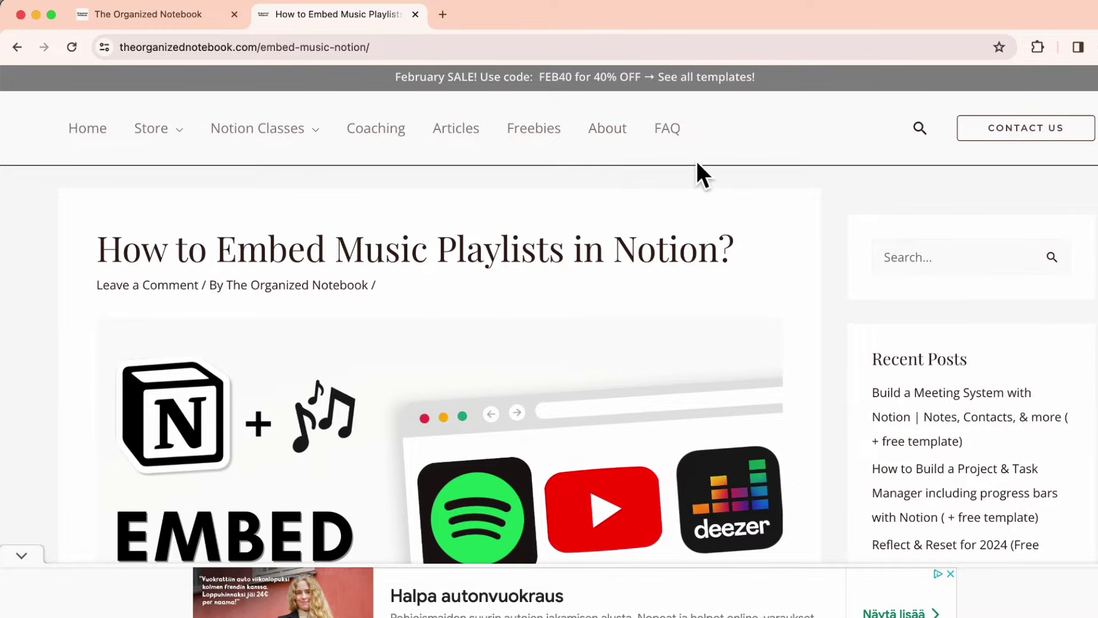
# - Return from the live embed-music article to the Notion home page
pyautogui.press('super+Tab')
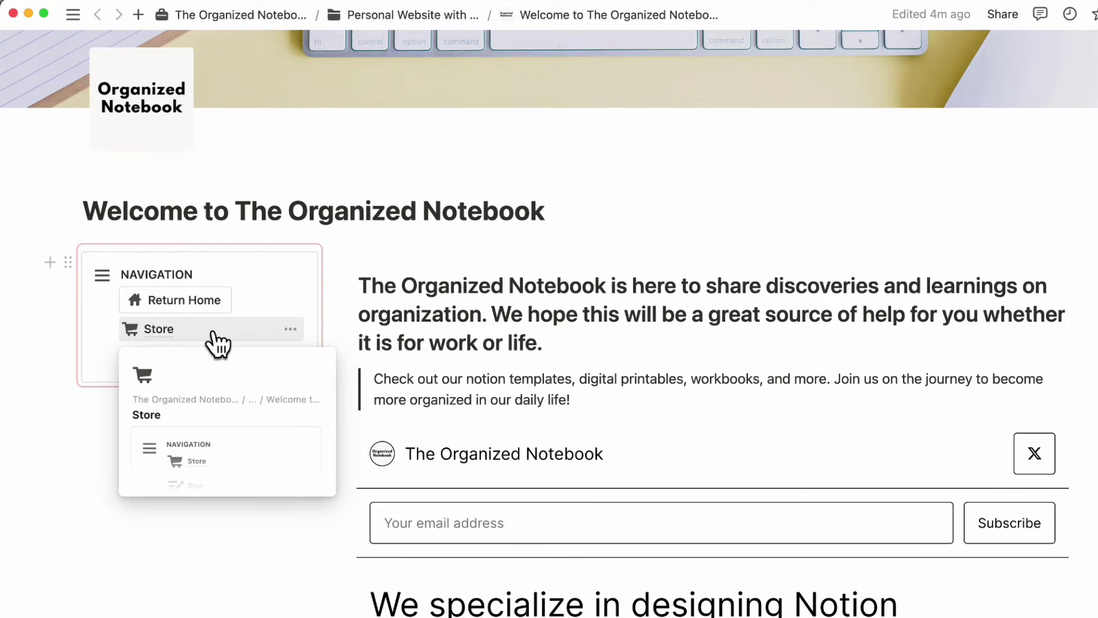
# - Duplicate the Store link, move the copy below Blog, and open it
pyautogui.rightClick(221, 335)
pyautogui.click(311, 327)
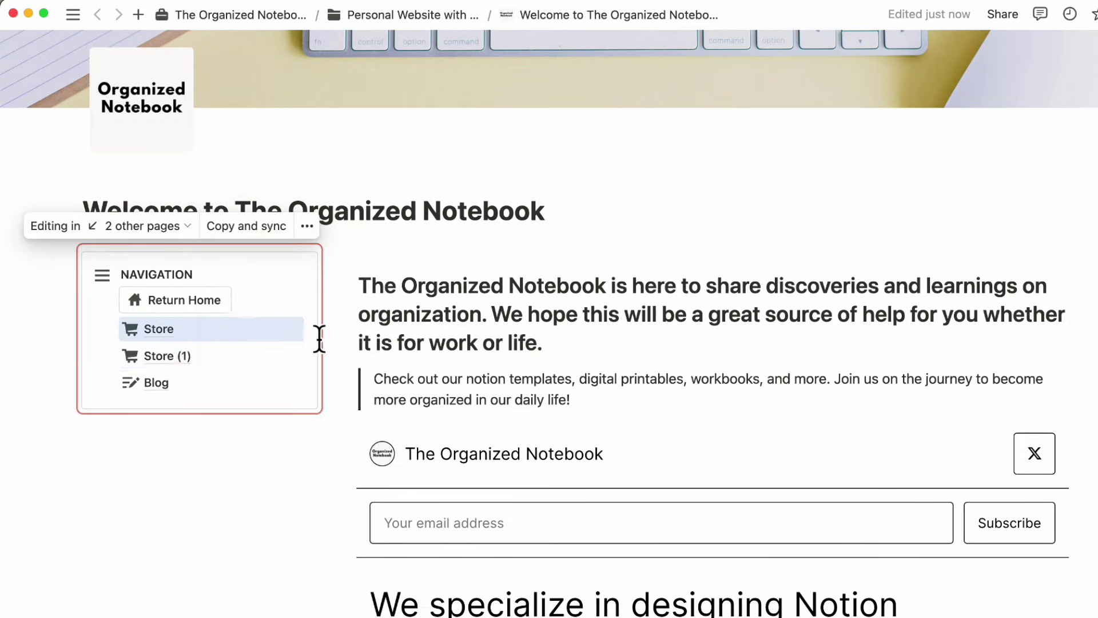
pyautogui.moveTo(172, 366); pyautogui.dragTo(167, 401)
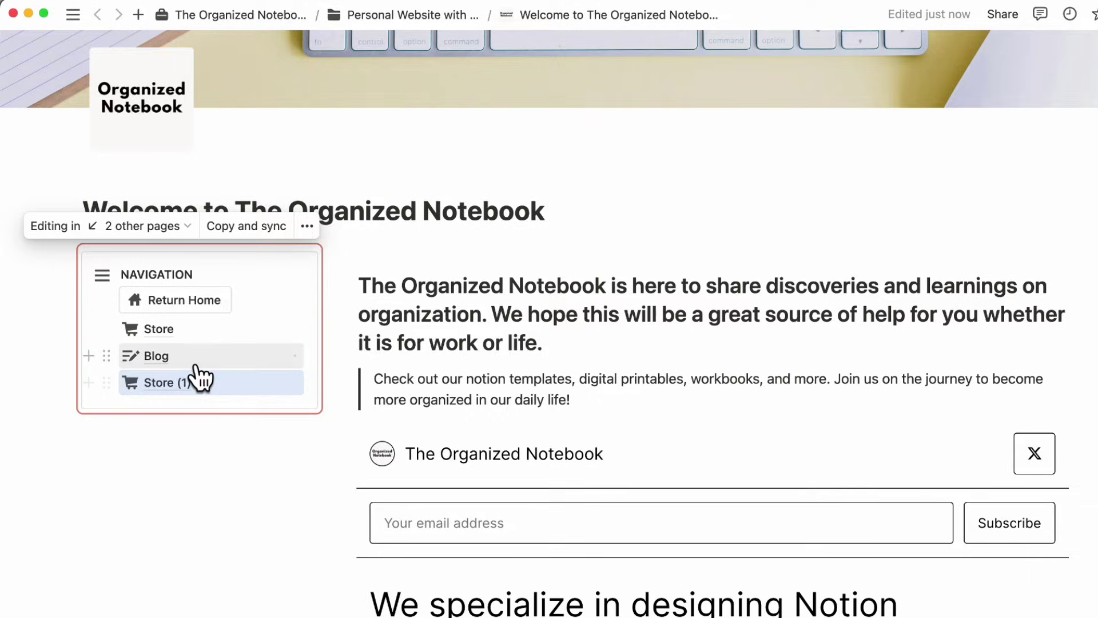
pyautogui.moveTo(195, 368)
pyautogui.click(174, 383)
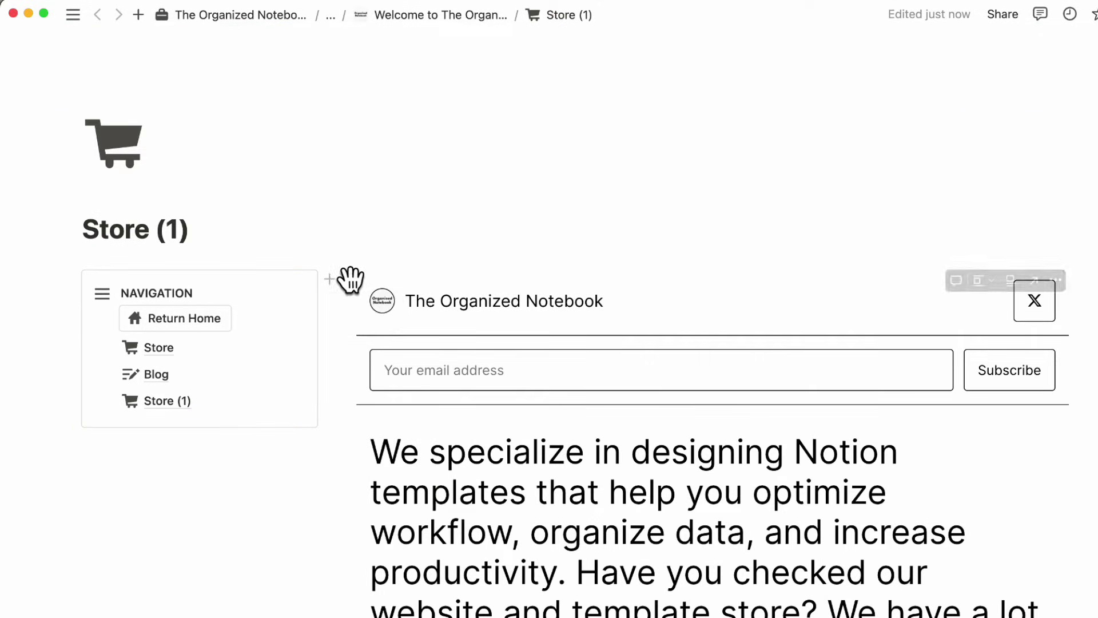
# - Delete the subscribe embed block from the copied page
pyautogui.click(350, 279)
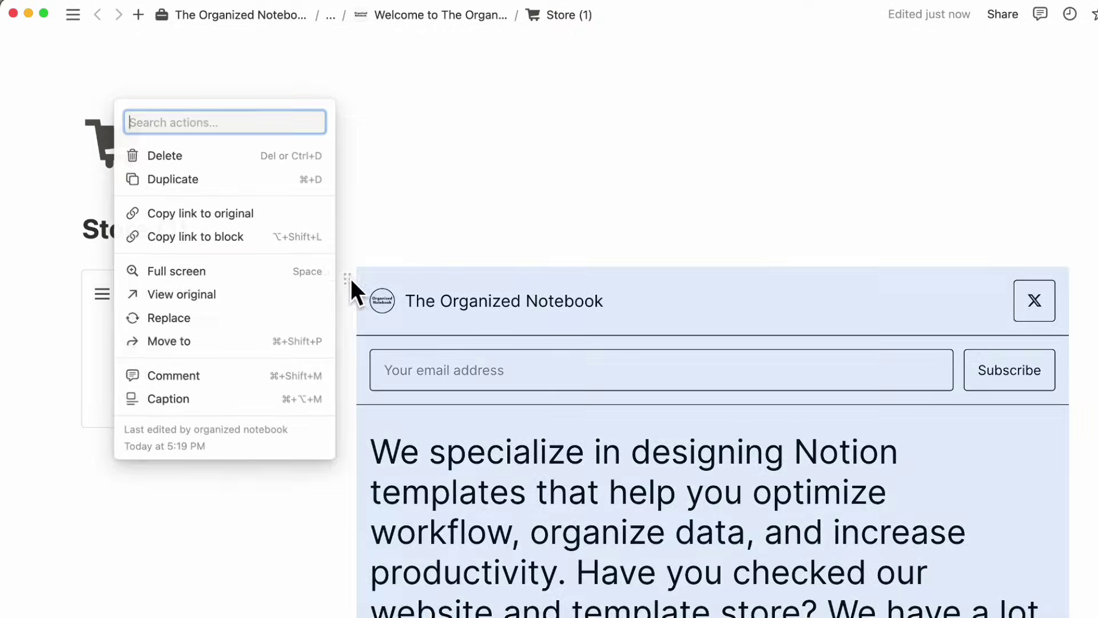
pyautogui.click(263, 155)
pyautogui.click(257, 466)
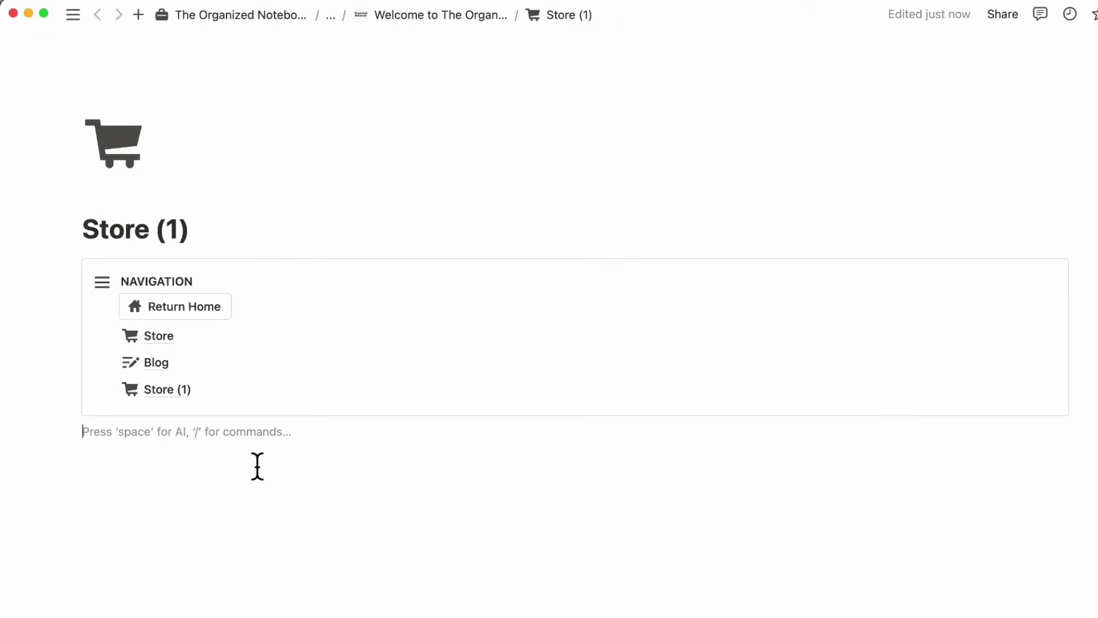
# - Rename the page 'Coaching Services' and give it a two-person icon
pyautogui.tripleClick(130, 243)
pyautogui.write('Coaching Services')
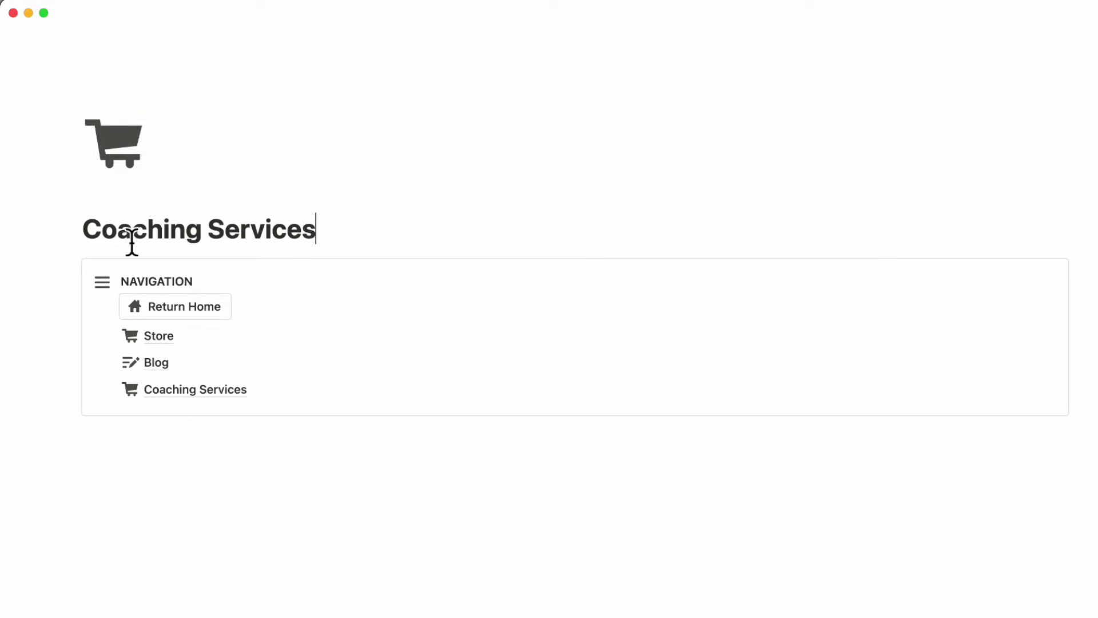
pyautogui.click(118, 150)
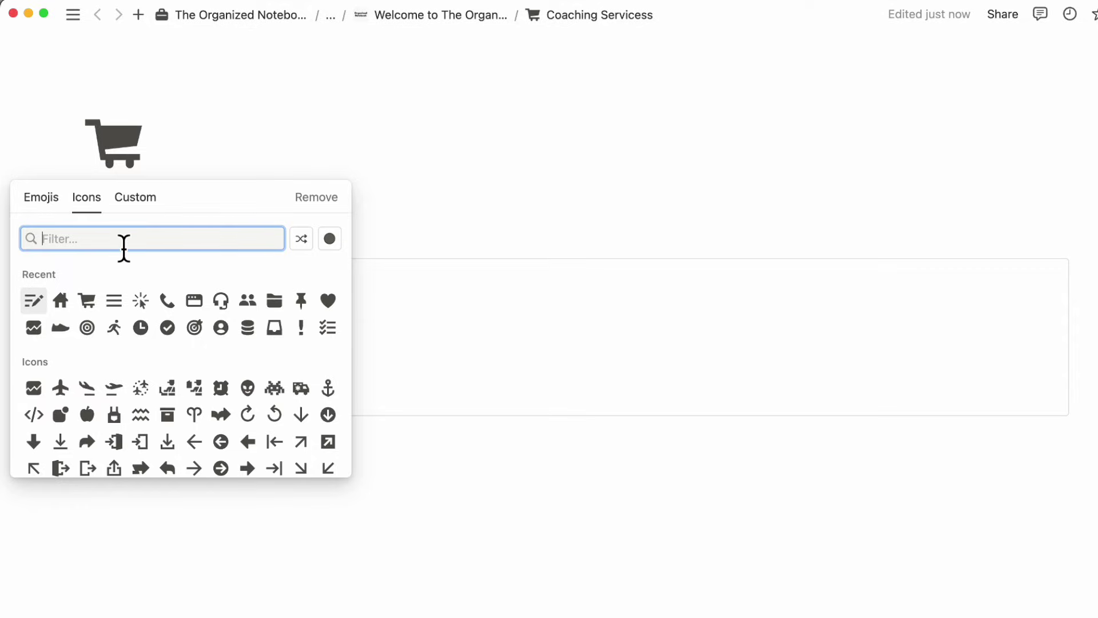
pyautogui.write('person')
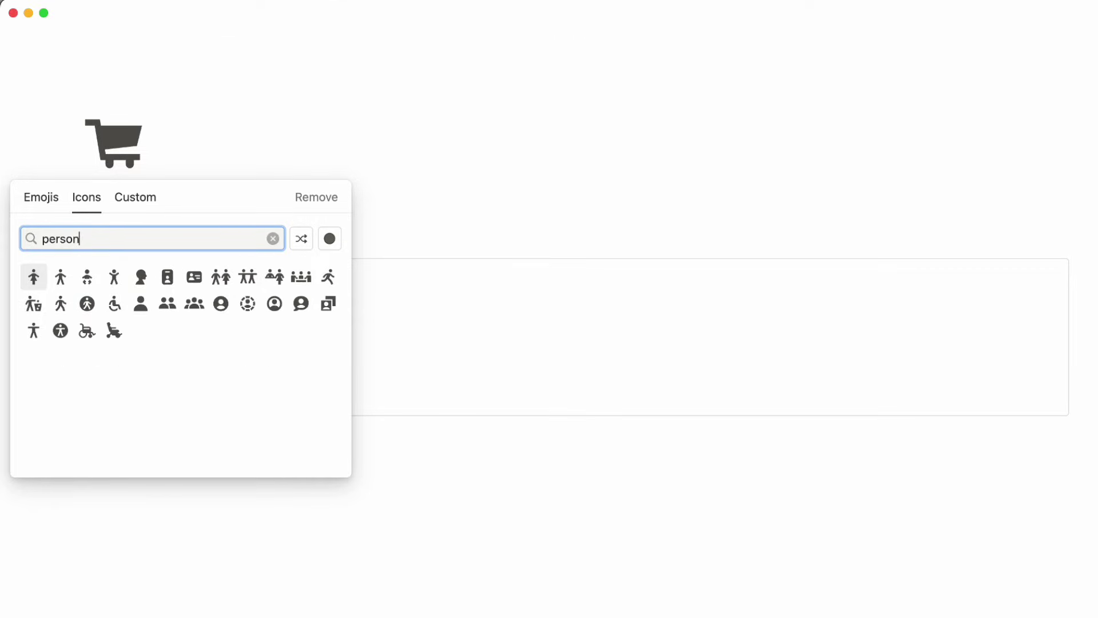
pyautogui.click(172, 309)
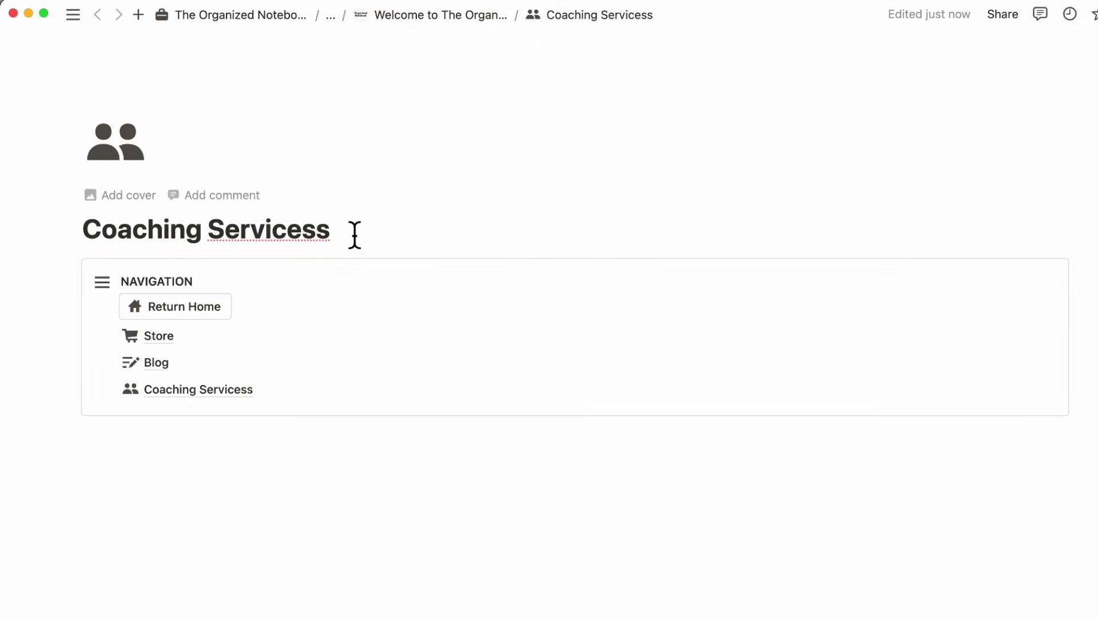
pyautogui.moveTo(353, 234); pyautogui.dragTo(326, 243)
pyautogui.press('BackSpace')
pyautogui.click(282, 454)
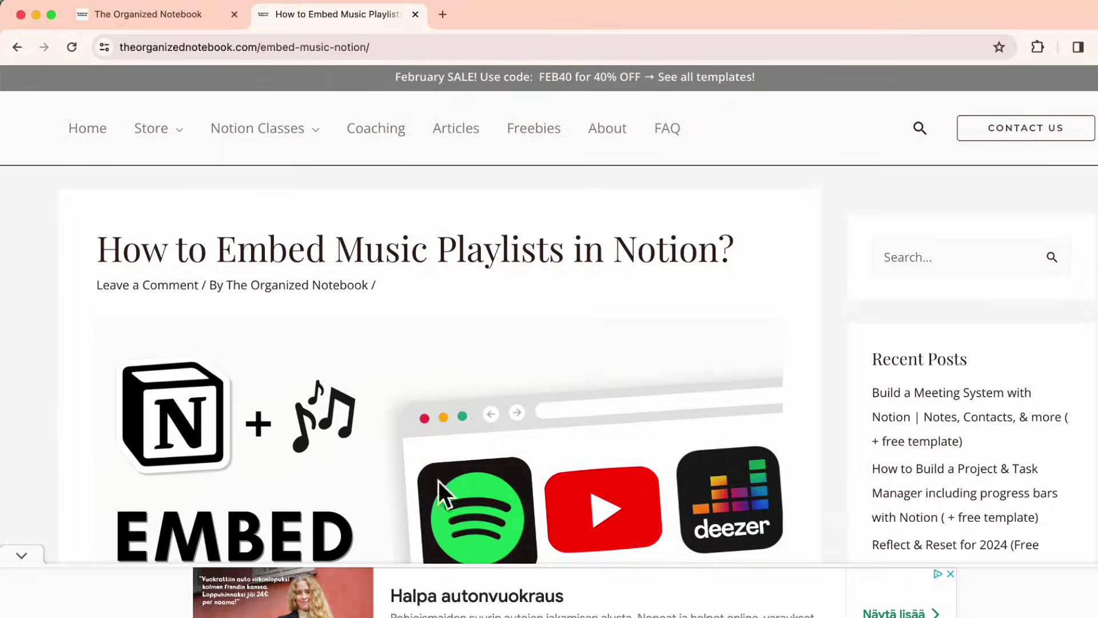
# - Select the description text on the website's Coaching page in Chrome, then switch back to Notion
pyautogui.click(392, 138)
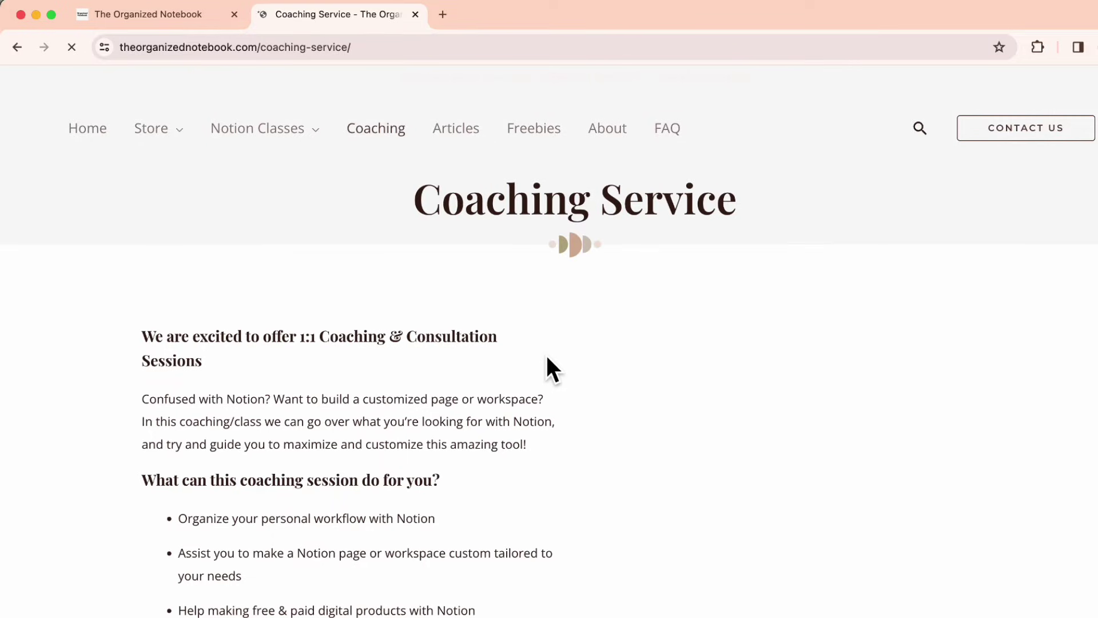
pyautogui.scroll(-3, 543, 368)
pyautogui.moveTo(150, 166); pyautogui.dragTo(520, 575)
pyautogui.press('super+c')
pyautogui.press('super+Tab')
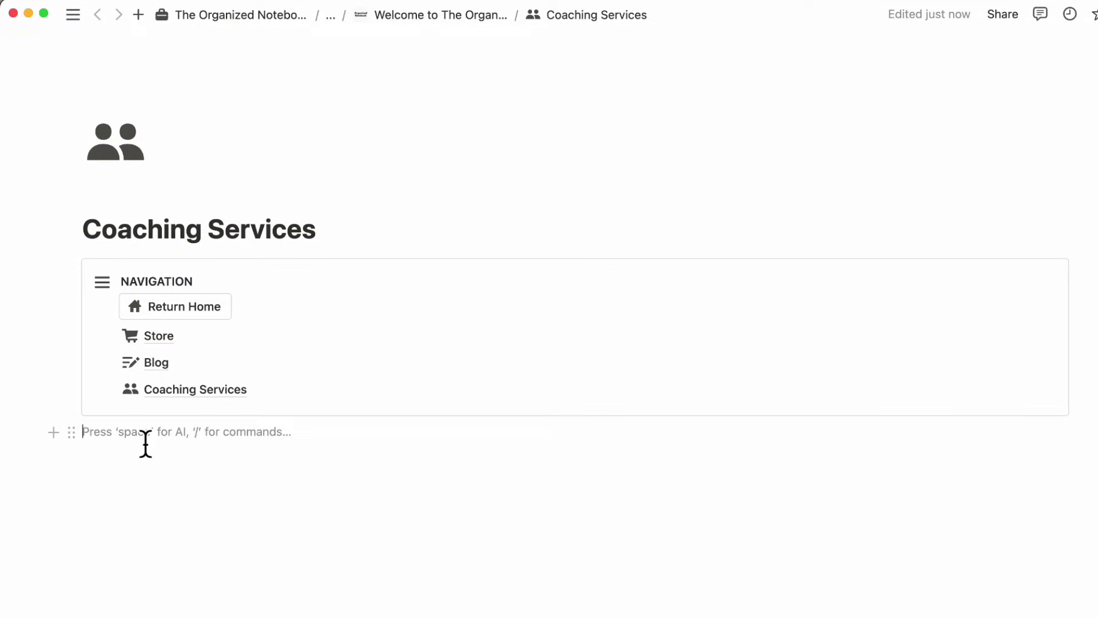
# - Add two columns under the title, with the navigation box in a narrow left column
pyautogui.moveTo(146, 444); pyautogui.dragTo(387, 241)
pyautogui.click(367, 229)
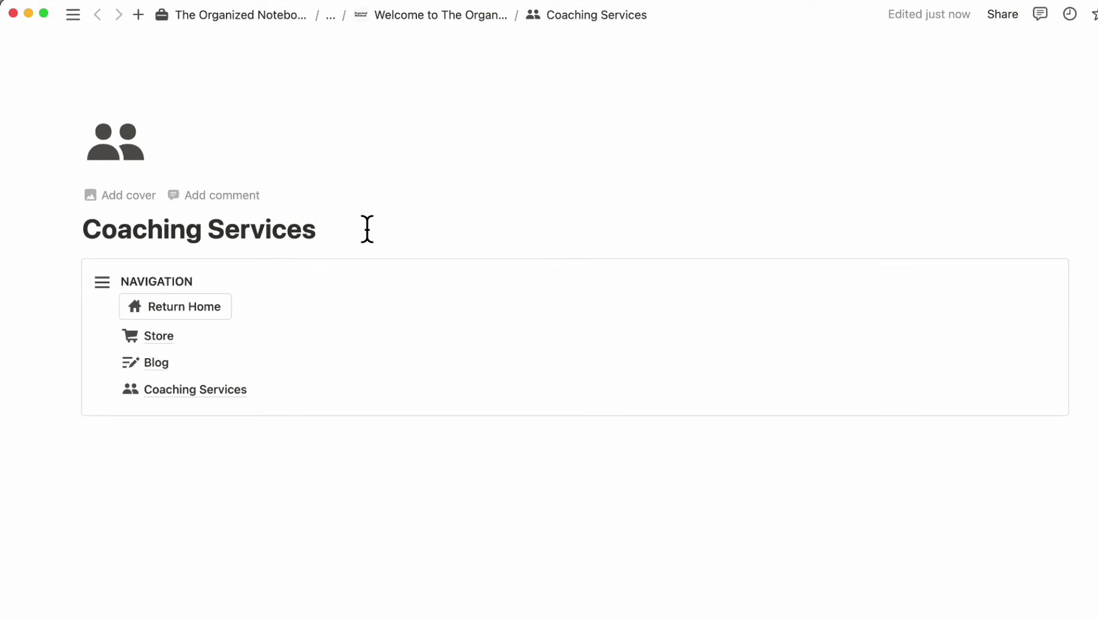
pyautogui.press('Return')
pyautogui.write('/col')
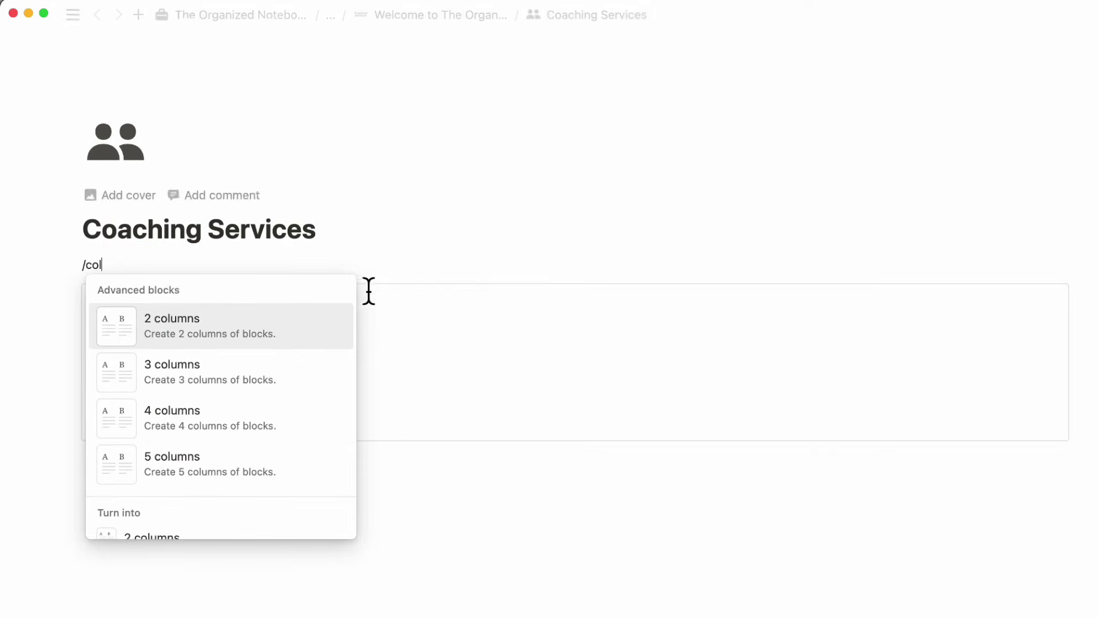
pyautogui.click(228, 338)
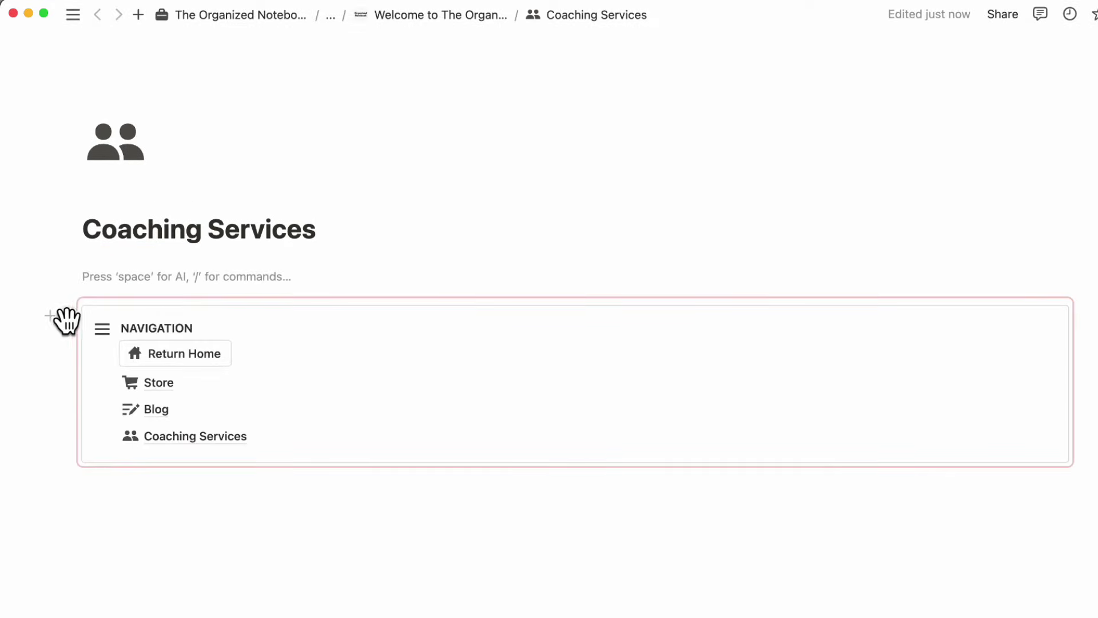
pyautogui.moveTo(67, 320); pyautogui.dragTo(66, 264)
pyautogui.moveTo(581, 328); pyautogui.dragTo(397, 330)
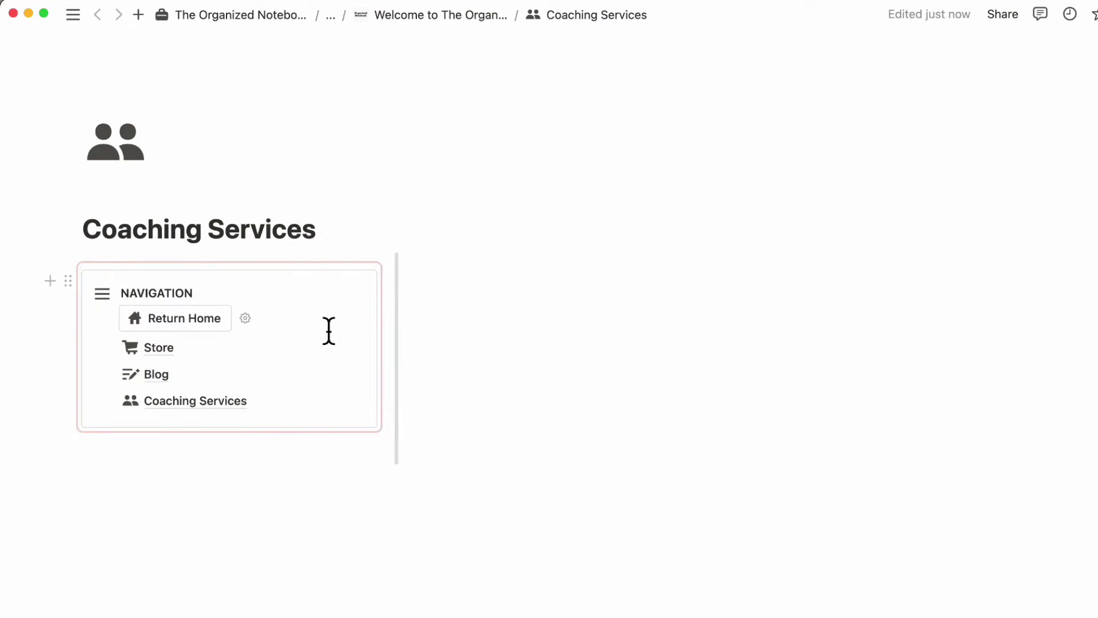
pyautogui.moveTo(329, 330); pyautogui.dragTo(335, 333)
# - Paste the coaching services text into the right column and return to the Welcome page
pyautogui.click(431, 289)
pyautogui.press('super+v')
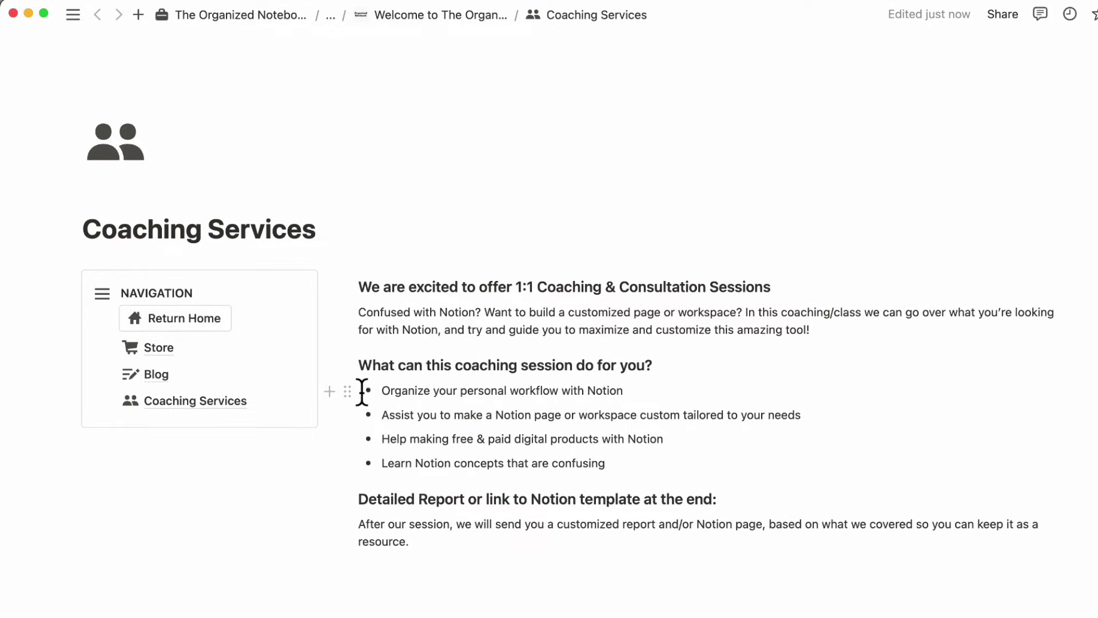
pyautogui.click(201, 325)
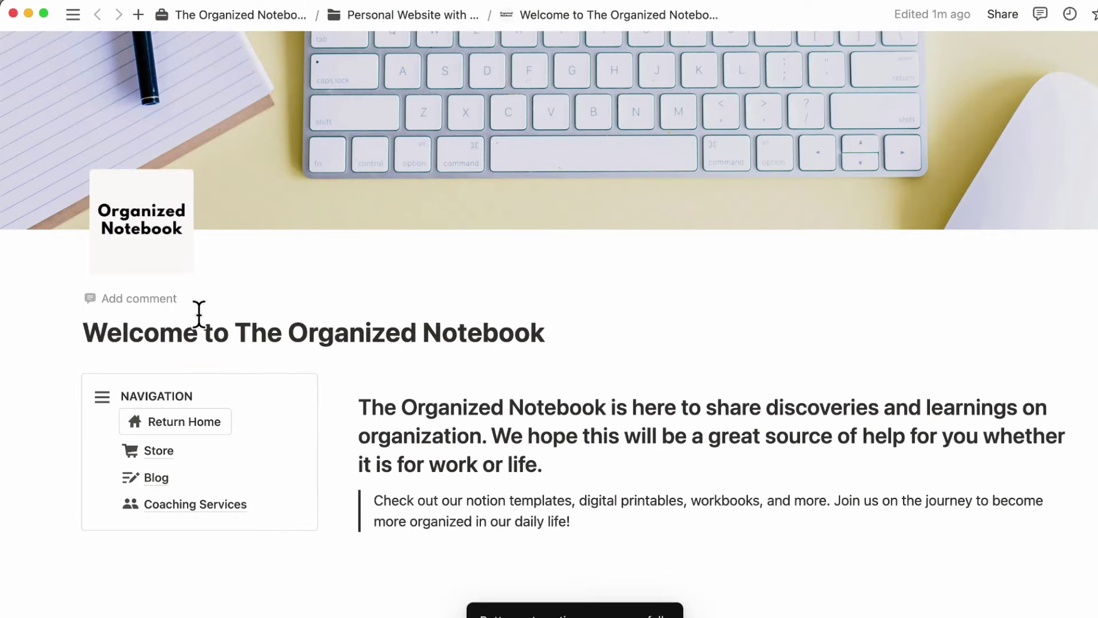
# - Duplicate the Coaching Services page and open the Coaching Services (1) copy
pyautogui.scroll(-4, 203, 348)
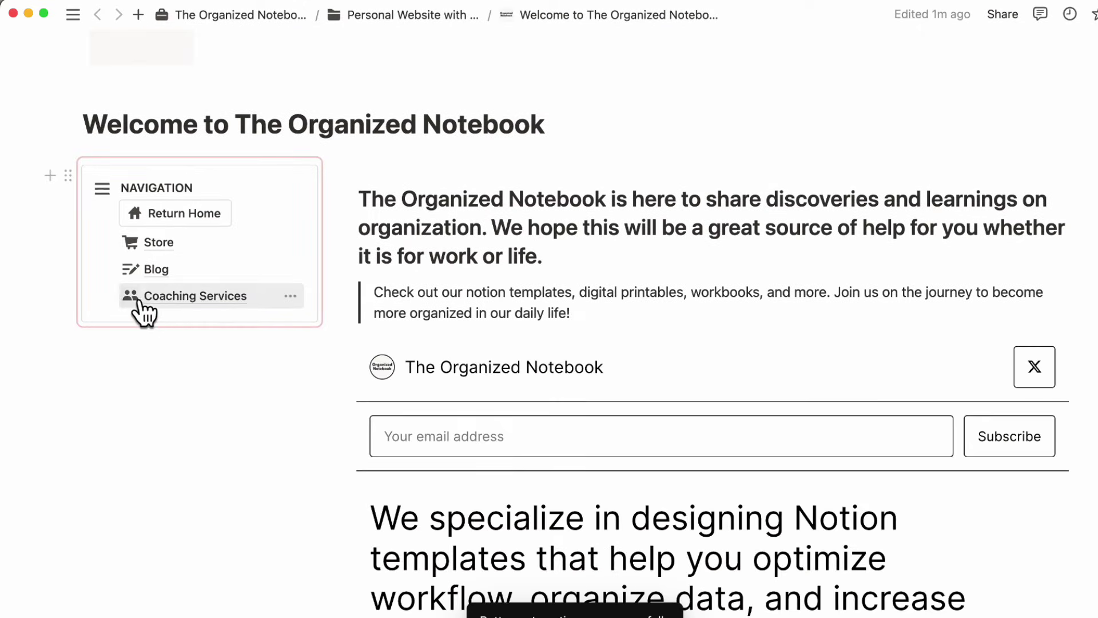
pyautogui.rightClick(198, 303)
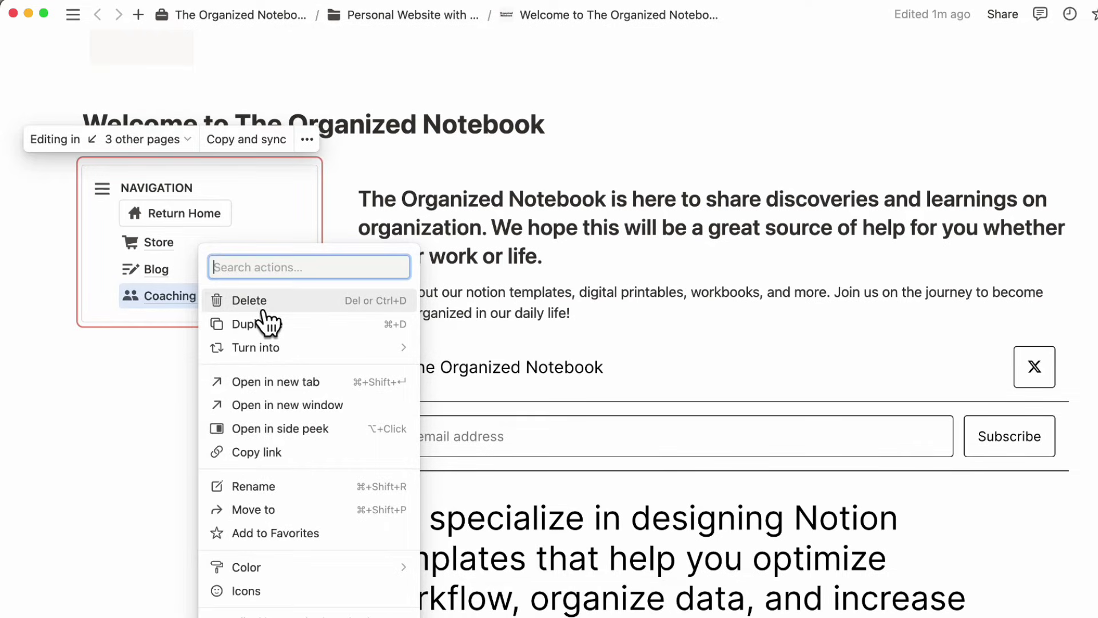
pyautogui.click(307, 337)
pyautogui.moveTo(216, 334)
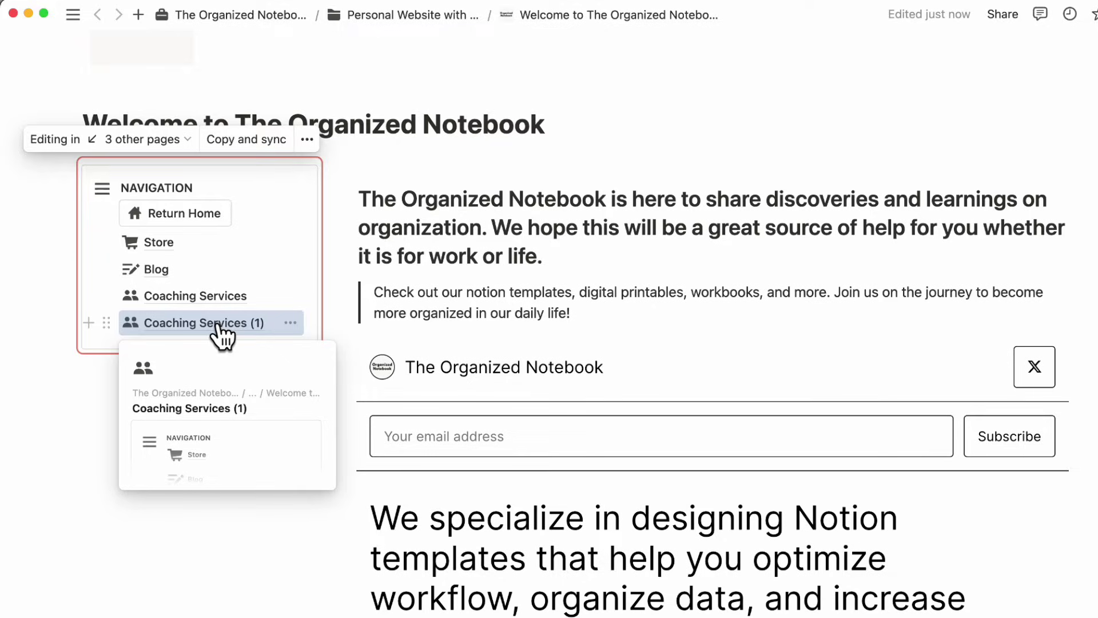
pyautogui.click(217, 326)
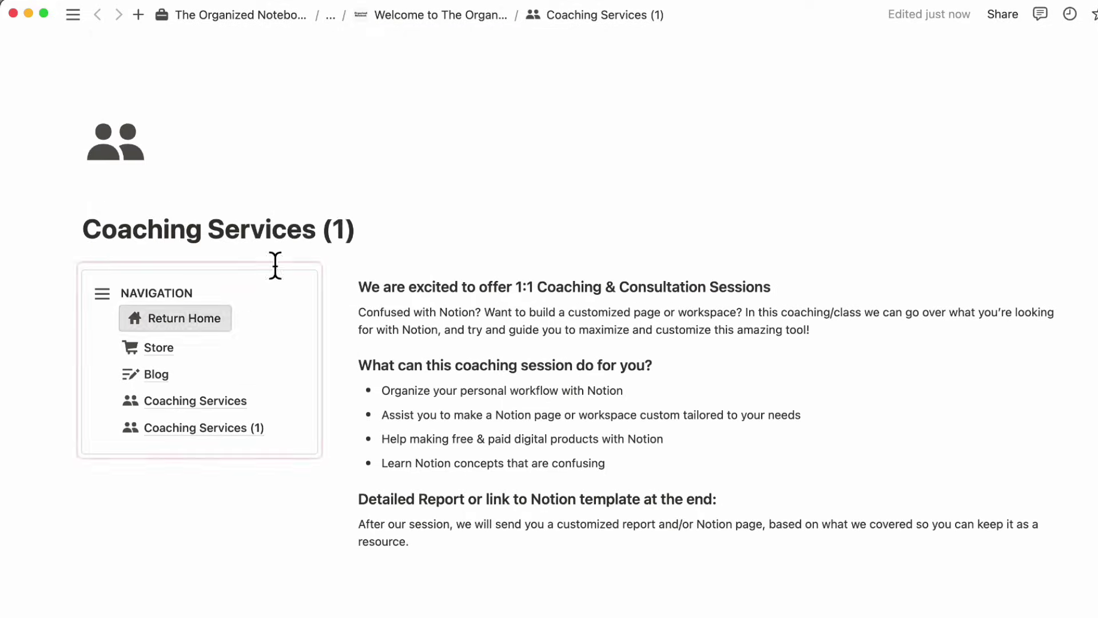
# - Rename the copy to About Us and give it the info icon
pyautogui.doubleClick(279, 230)
pyautogui.hotkey('ctrl', 'a')
pyautogui.write('About')
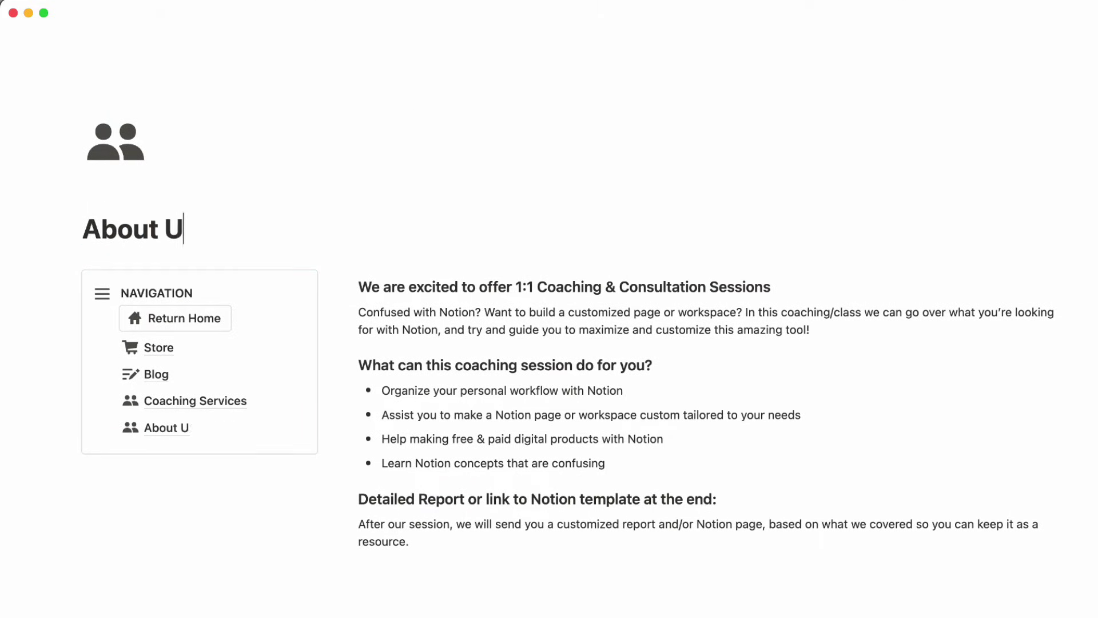
pyautogui.click(117, 146)
pyautogui.write('info')
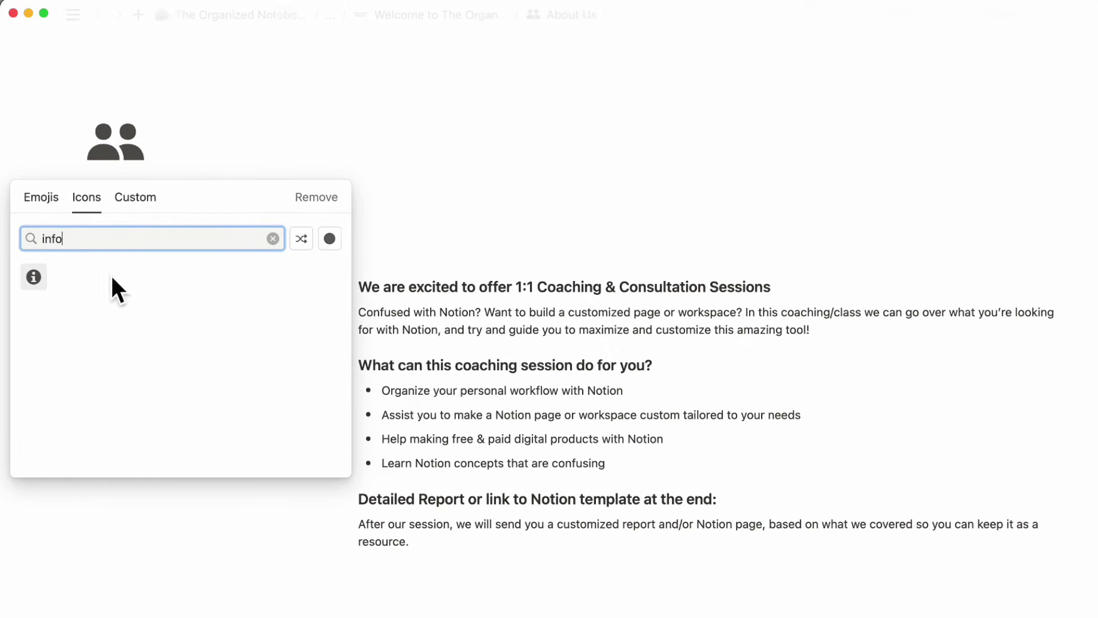
pyautogui.click(38, 278)
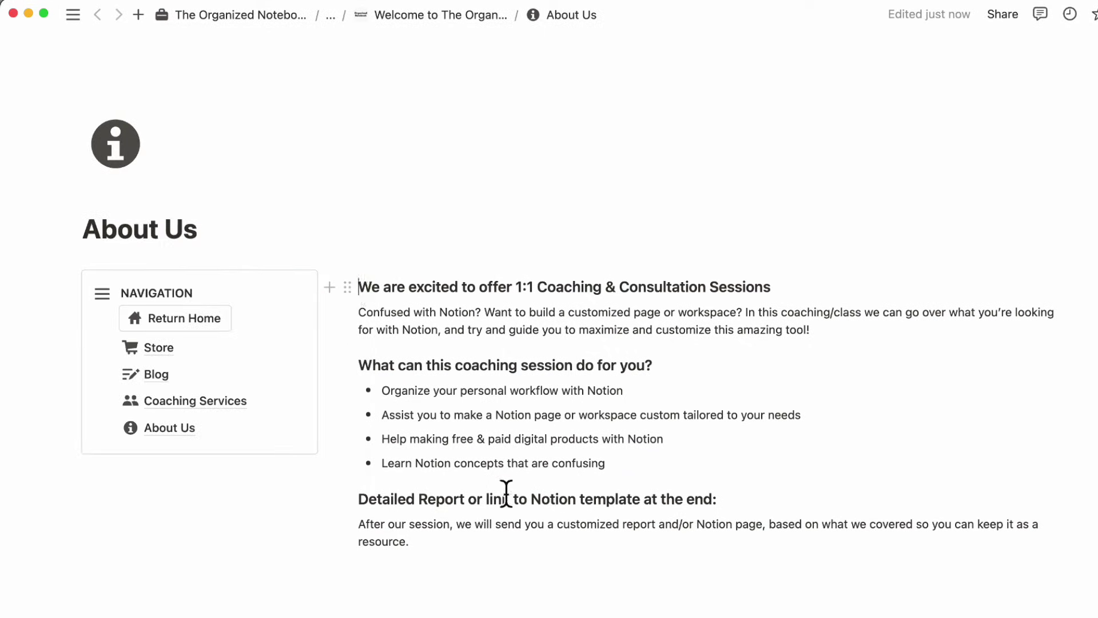
# - Delete the old coaching text and select the about-us text on the company website
pyautogui.keyDown('shift'); pyautogui.click(427, 529); pyautogui.keyUp('shift')
pyautogui.press('BackSpace')
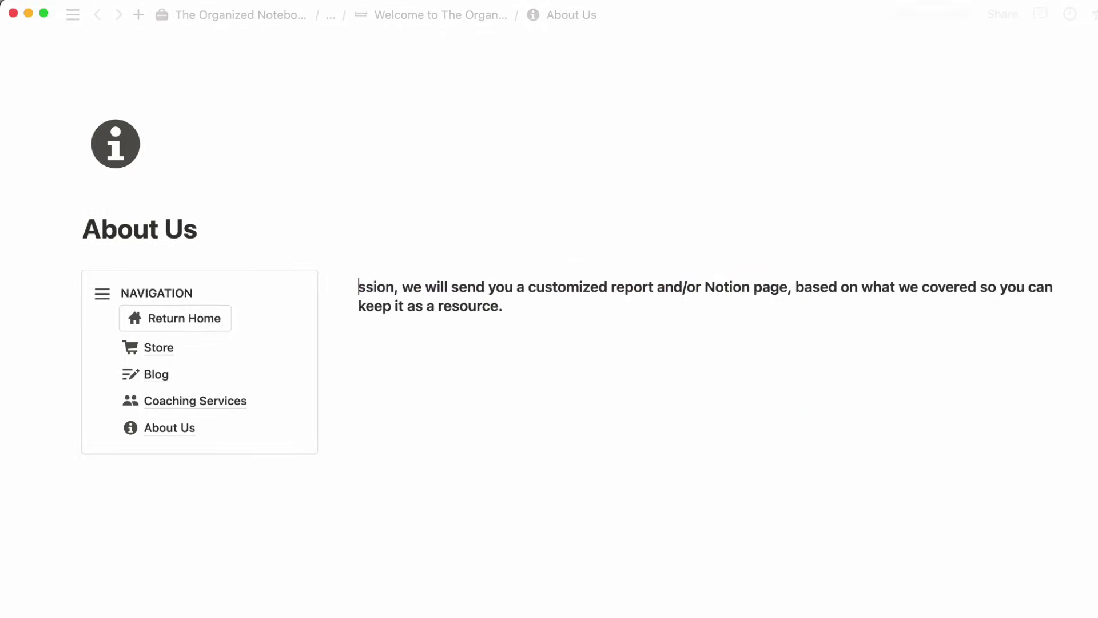
pyautogui.moveTo(520, 309); pyautogui.dragTo(349, 283)
pyautogui.press('BackSpace')
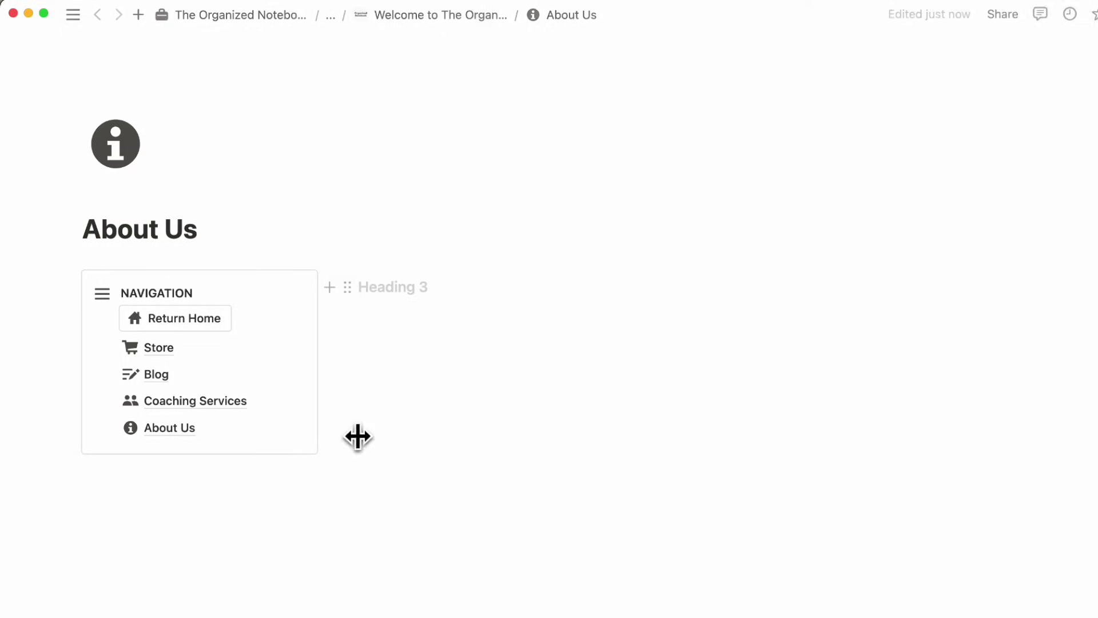
pyautogui.press('super+Tab')
pyautogui.scroll(5, 483, 265)
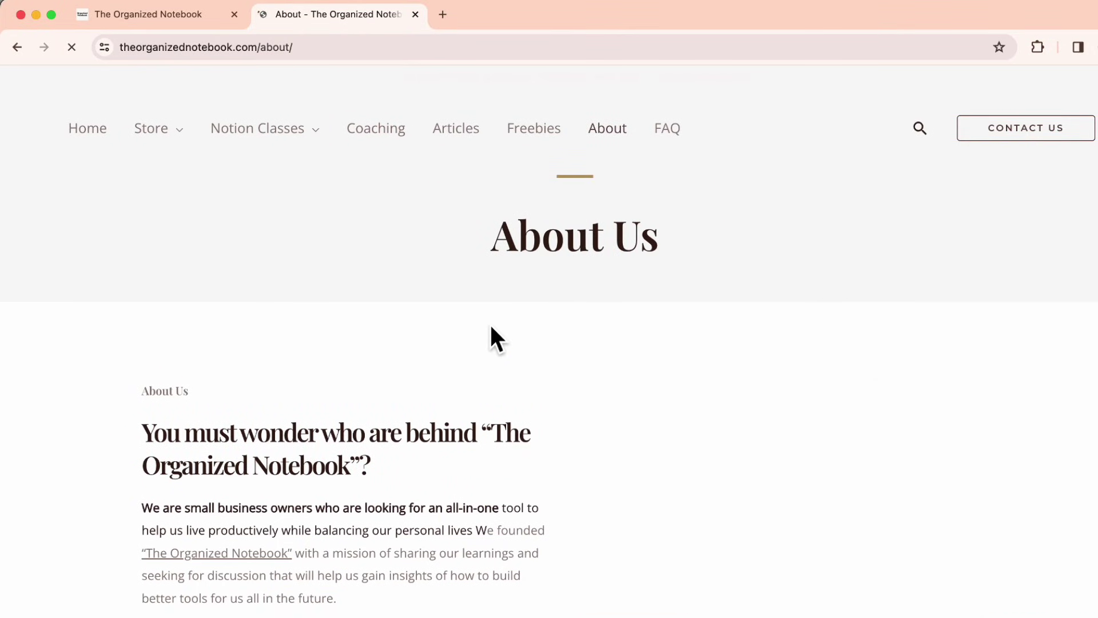
pyautogui.scroll(-5, 490, 336)
pyautogui.moveTo(164, 148); pyautogui.dragTo(406, 332)
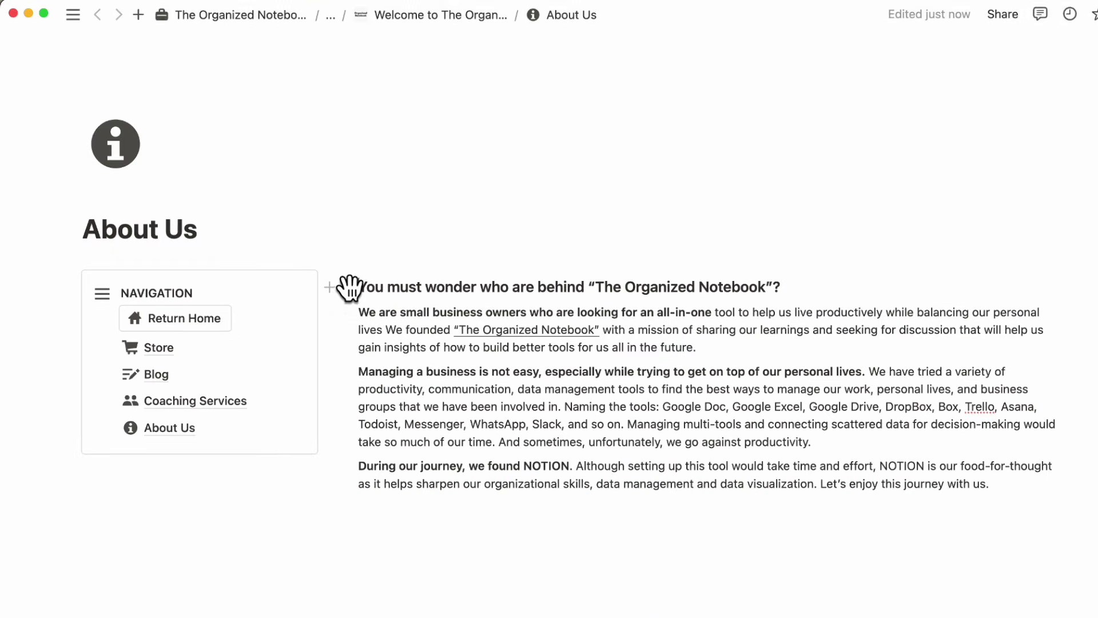
# - Turn the About Us page's first heading into a Heading 1
pyautogui.click(348, 286)
pyautogui.moveTo(289, 245)
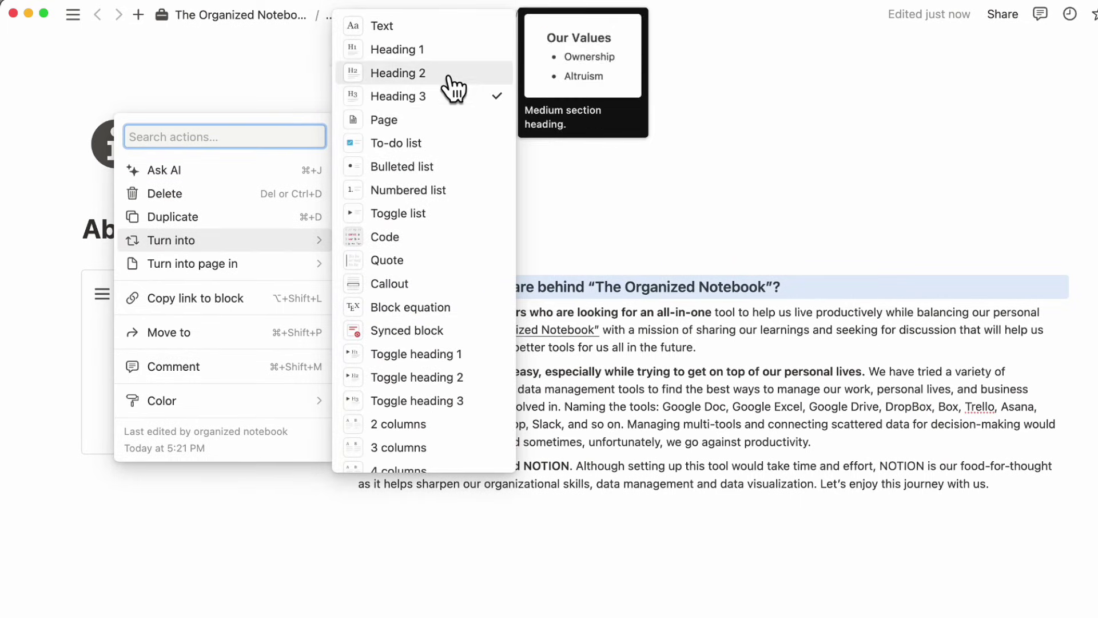
pyautogui.click(455, 58)
pyautogui.click(521, 309)
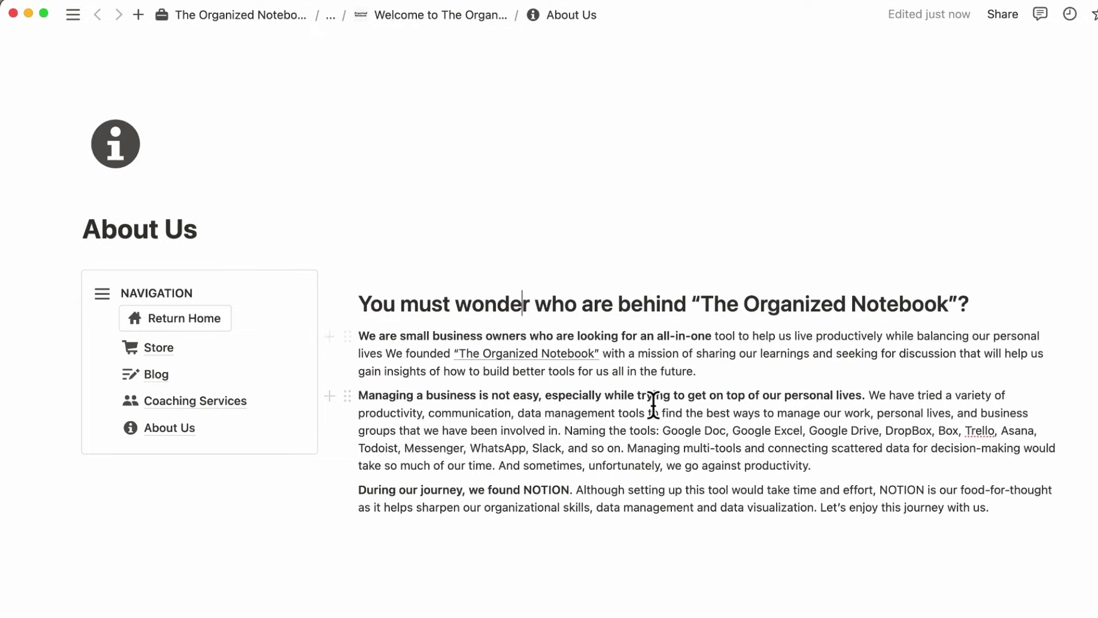
# - Add a divider under the heading, then delete it and keep the paragraph as plain text
pyautogui.click(989, 314)
pyautogui.press('Return')
pyautogui.write('/di')
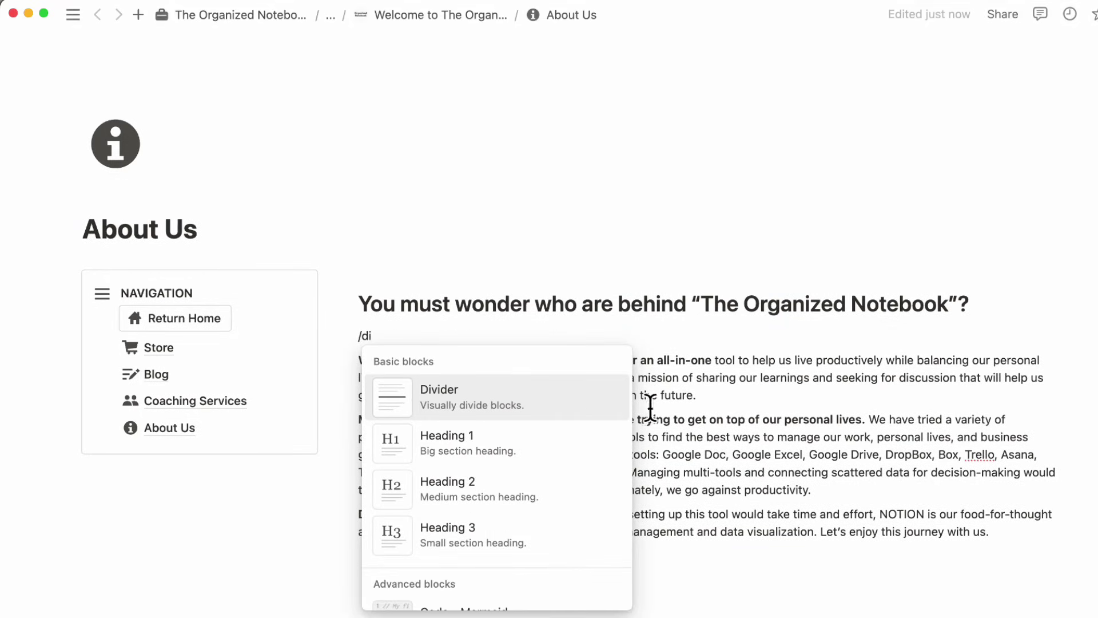
pyautogui.click(568, 403)
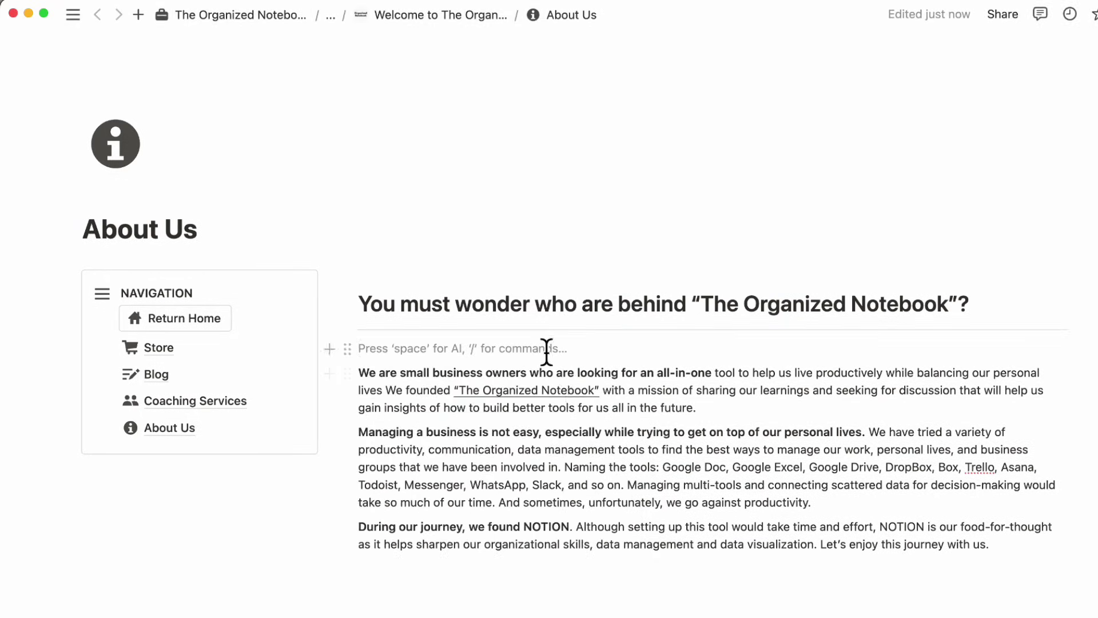
pyautogui.press('BackSpace')
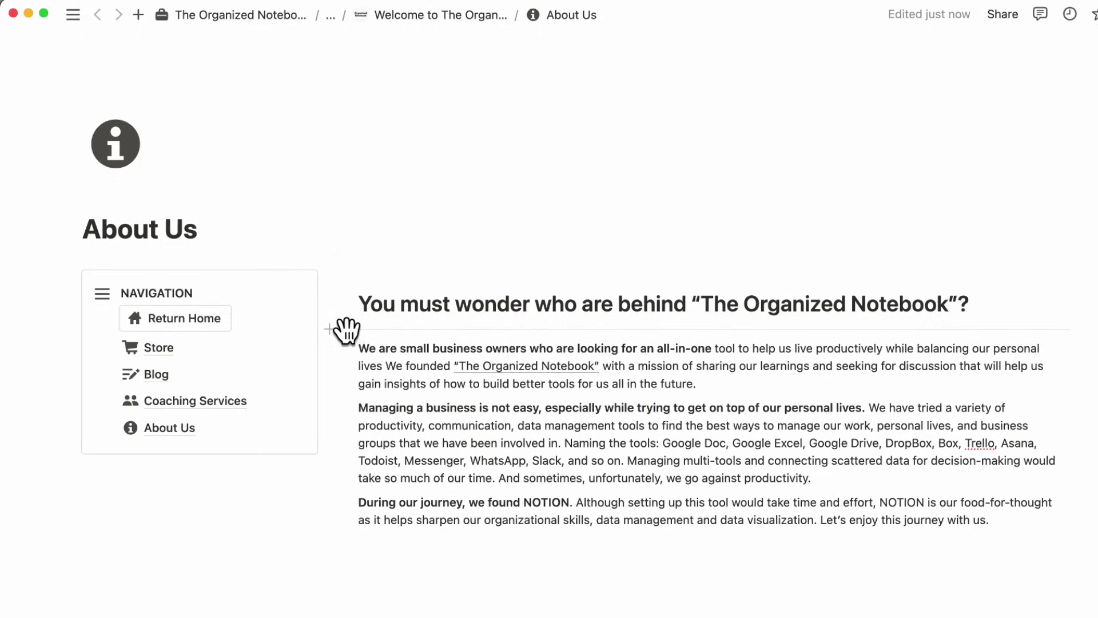
pyautogui.click(346, 330)
pyautogui.click(288, 217)
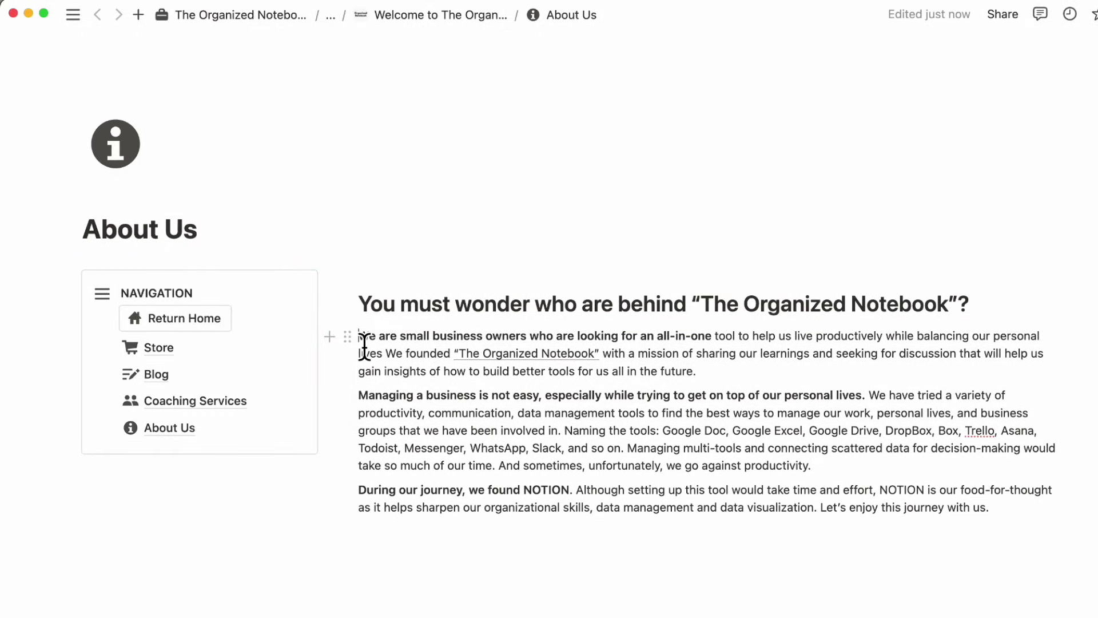
pyautogui.write('-')
pyautogui.press('BackSpace')
# - Return to the Welcome page and bring up the About Us link's actions
pyautogui.click(194, 321)
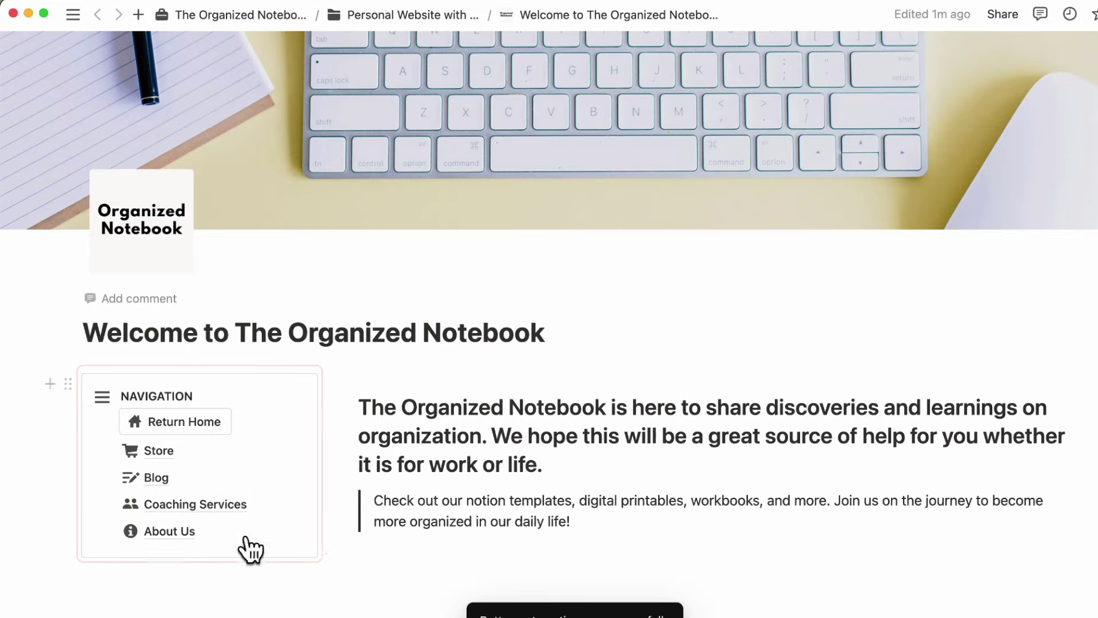
pyautogui.scroll(-2, 174, 537)
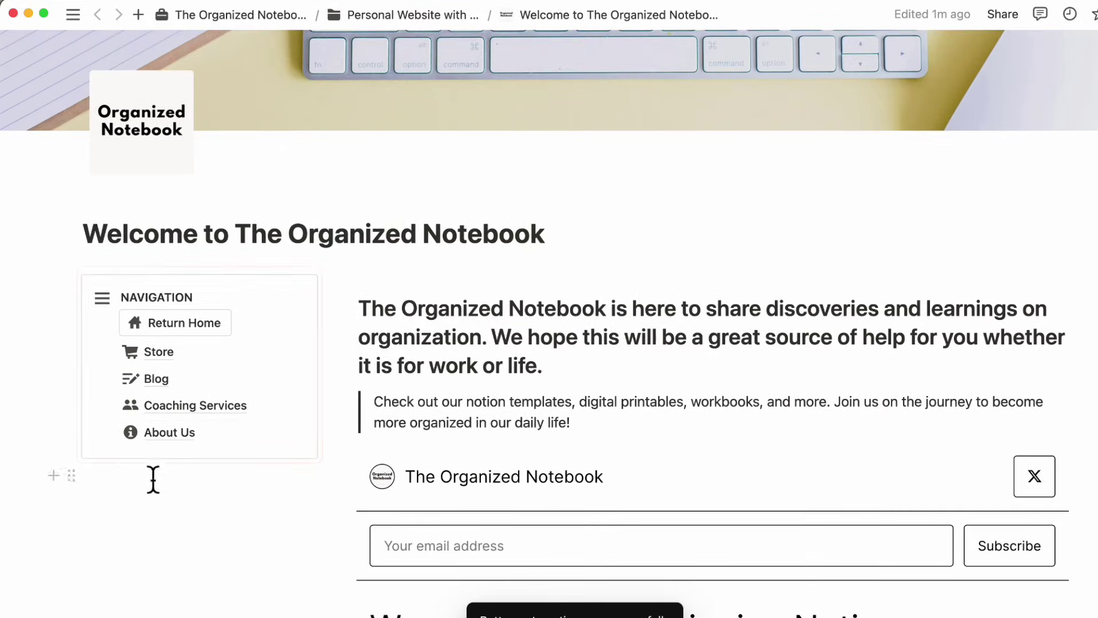
pyautogui.rightClick(231, 438)
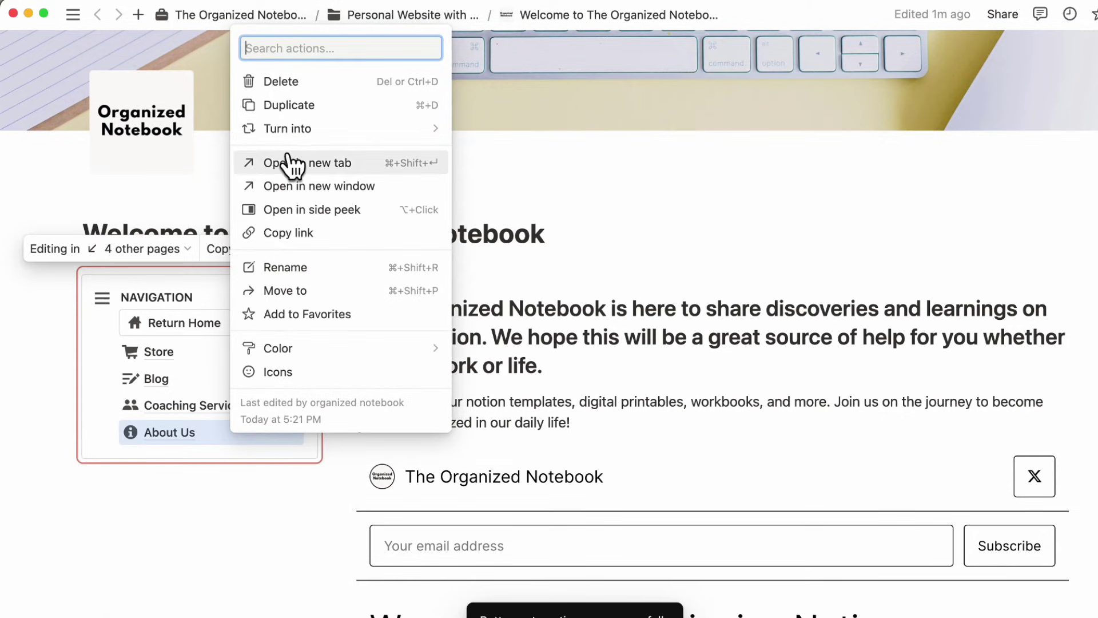
# - Duplicate the About Us page, open the copy and retitle it Contact Us
pyautogui.moveTo(335, 143)
pyautogui.click(335, 105)
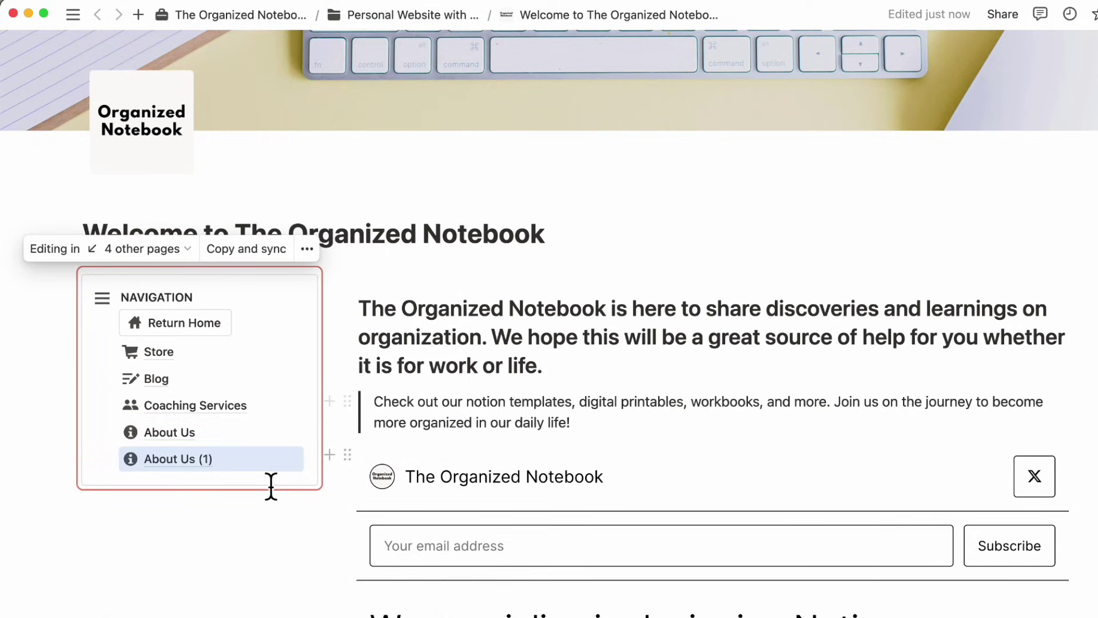
pyautogui.click(187, 461)
pyautogui.tripleClick(174, 239)
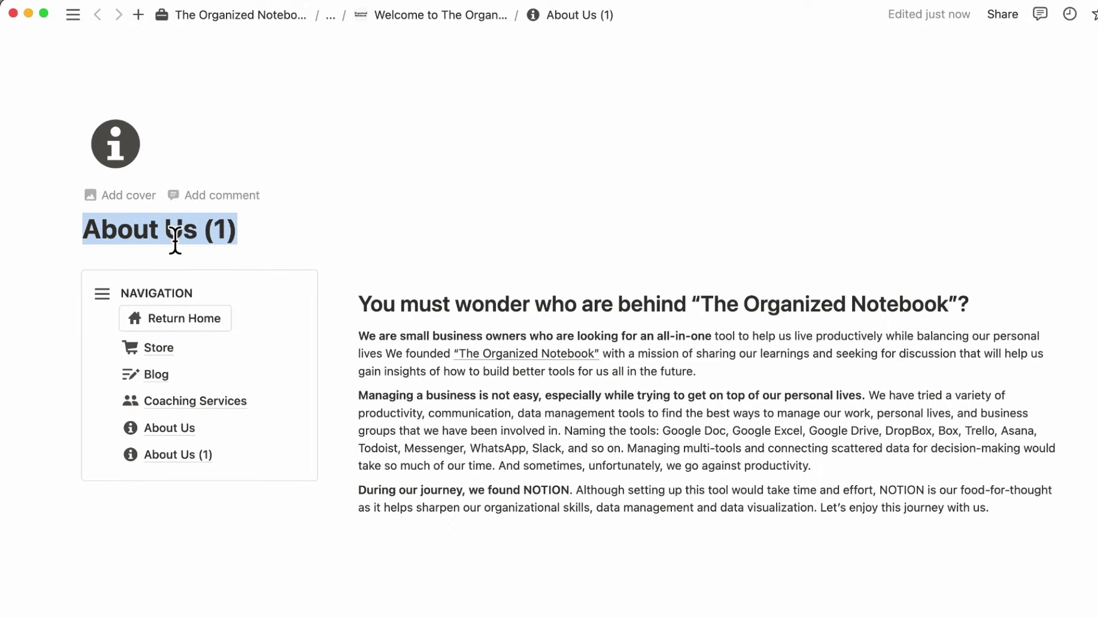
pyautogui.write('Contact US')
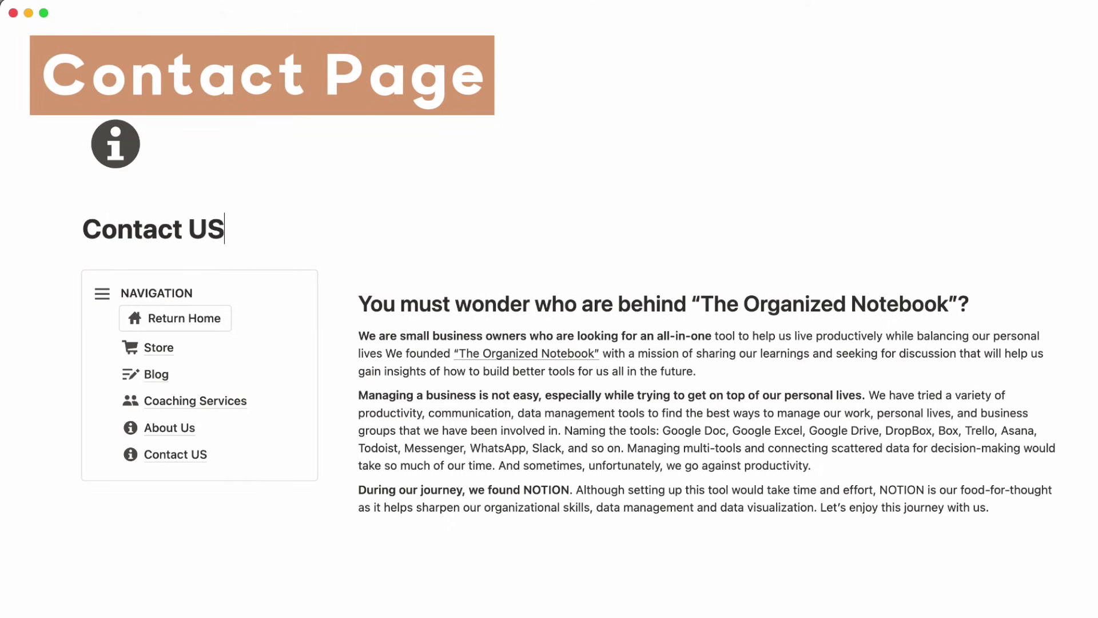
pyautogui.press('BackSpace')
pyautogui.press('BackSpace')
pyautogui.write('Us')
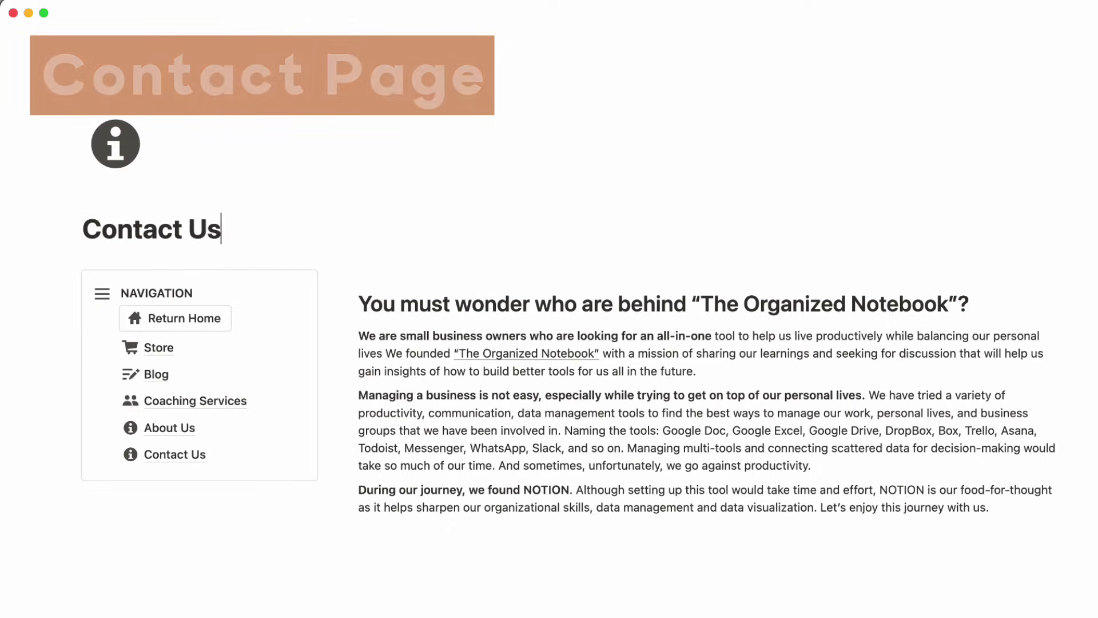
# - Give the page a phone icon and select the old about-us heading and paragraphs
pyautogui.click(115, 150)
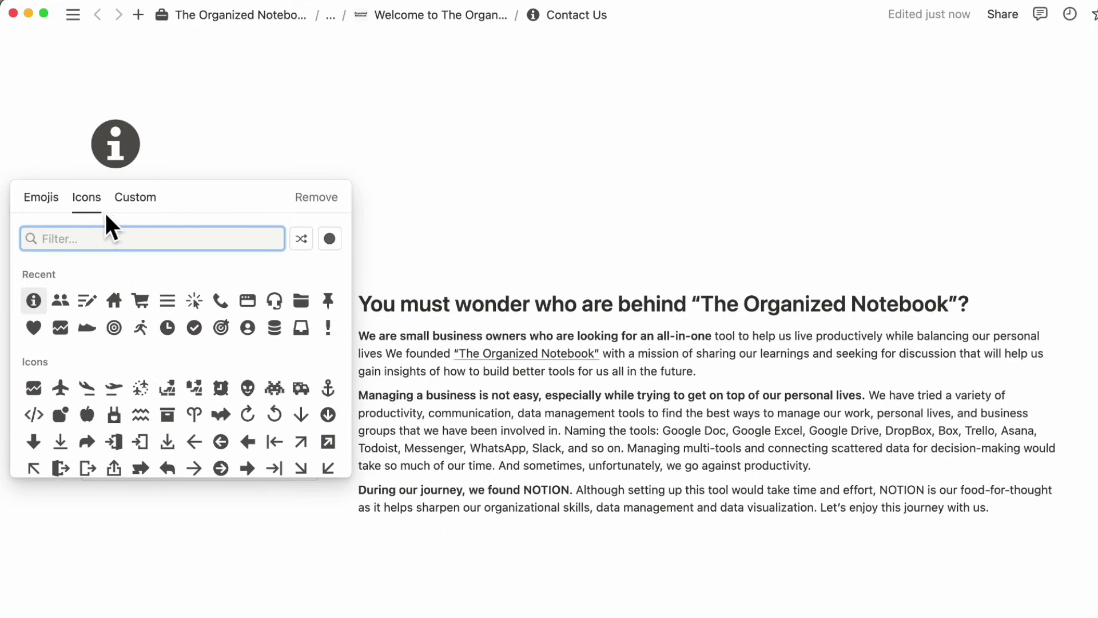
pyautogui.write('phone')
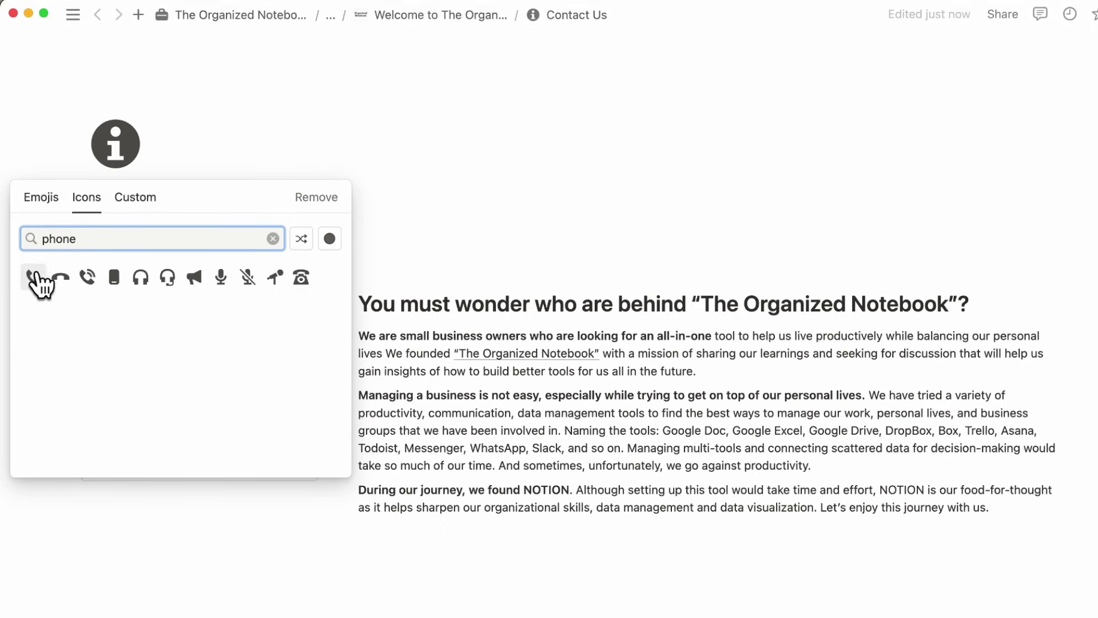
pyautogui.click(33, 278)
pyautogui.moveTo(368, 310); pyautogui.dragTo(1007, 518)
# - Replace the old text with a Contact Information heading and a phone callout reading 'xxx'
pyautogui.press('BackSpace')
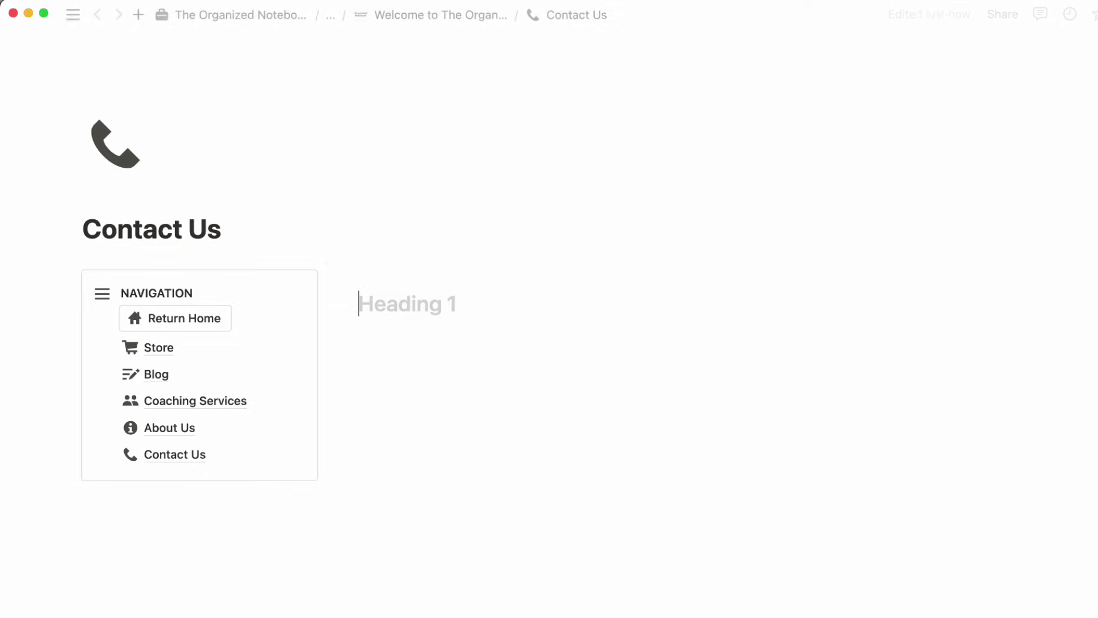
pyautogui.write('Conta')
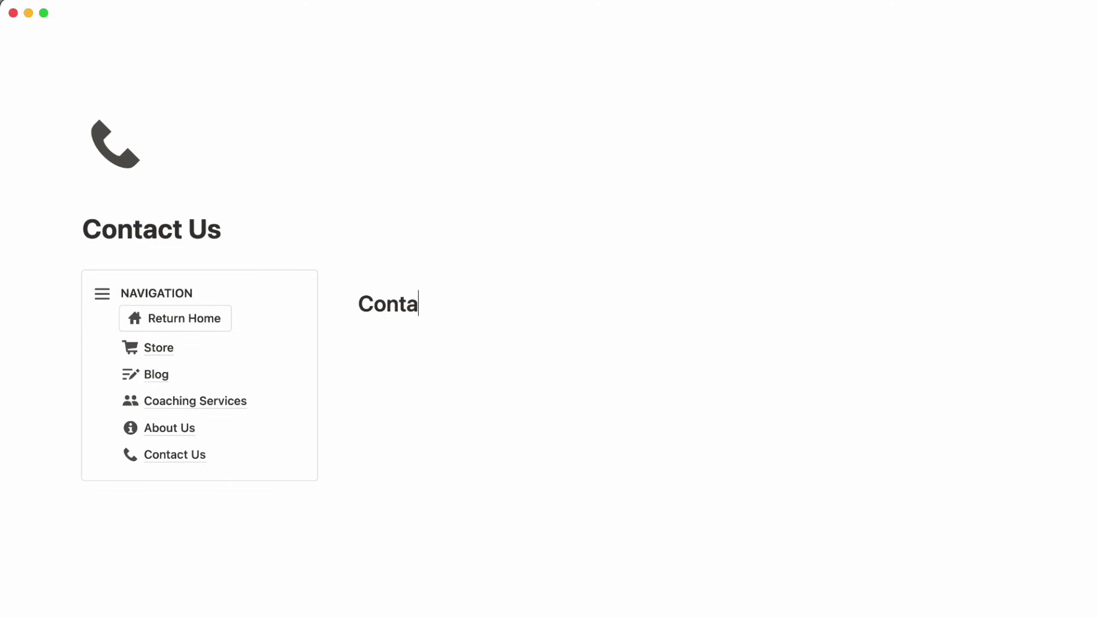
pyautogui.write('ct Informa')
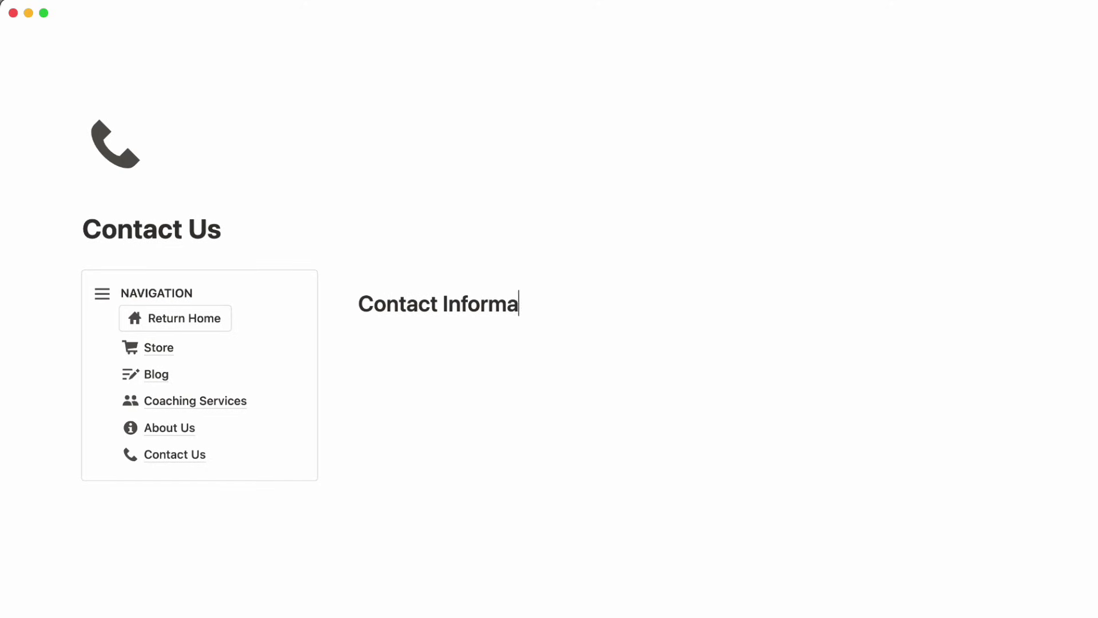
pyautogui.write('tion')
pyautogui.press('Return')
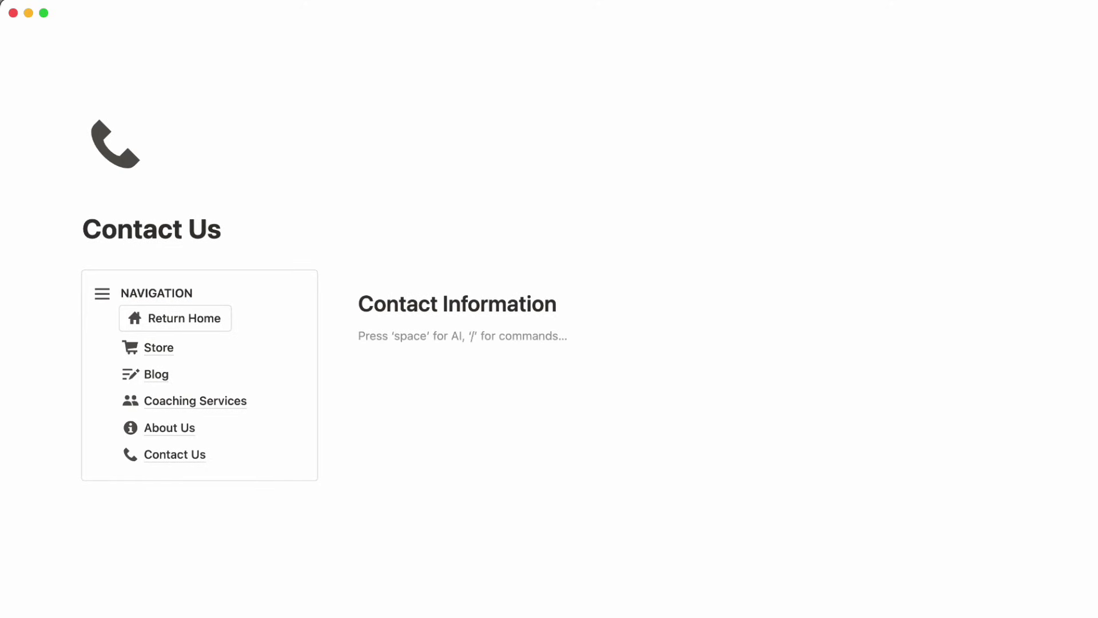
pyautogui.write('/call')
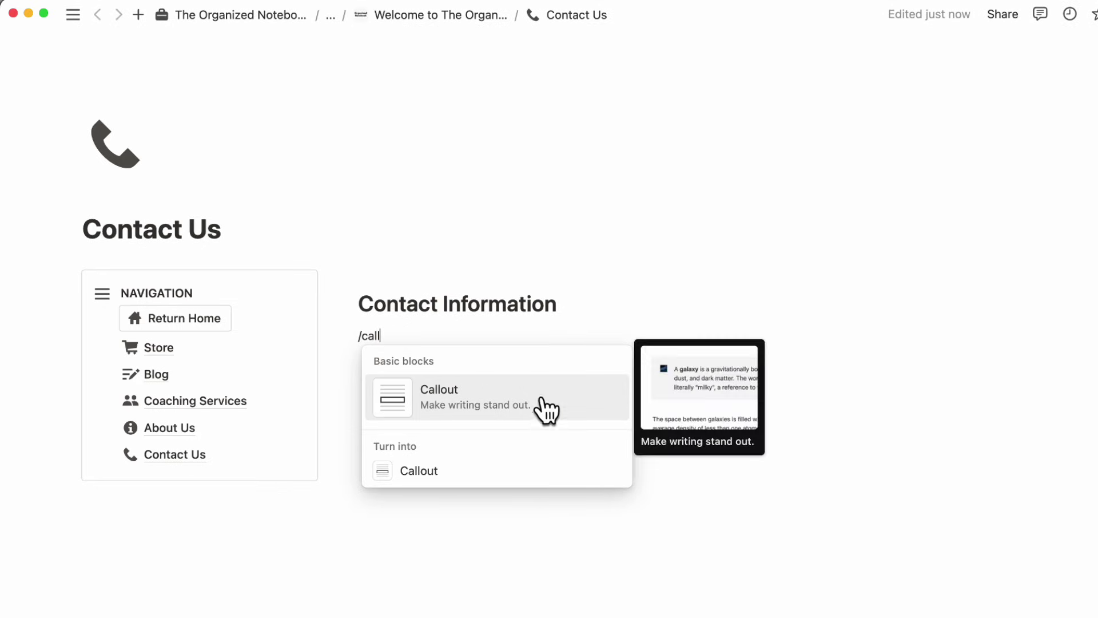
pyautogui.click(542, 403)
pyautogui.click(379, 353)
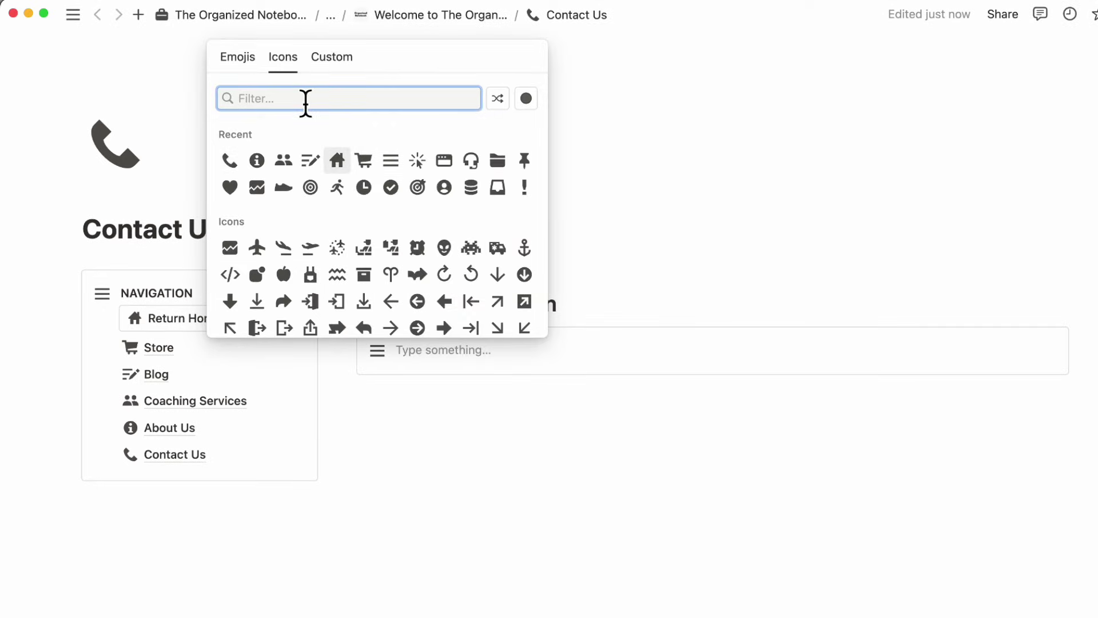
pyautogui.click(229, 161)
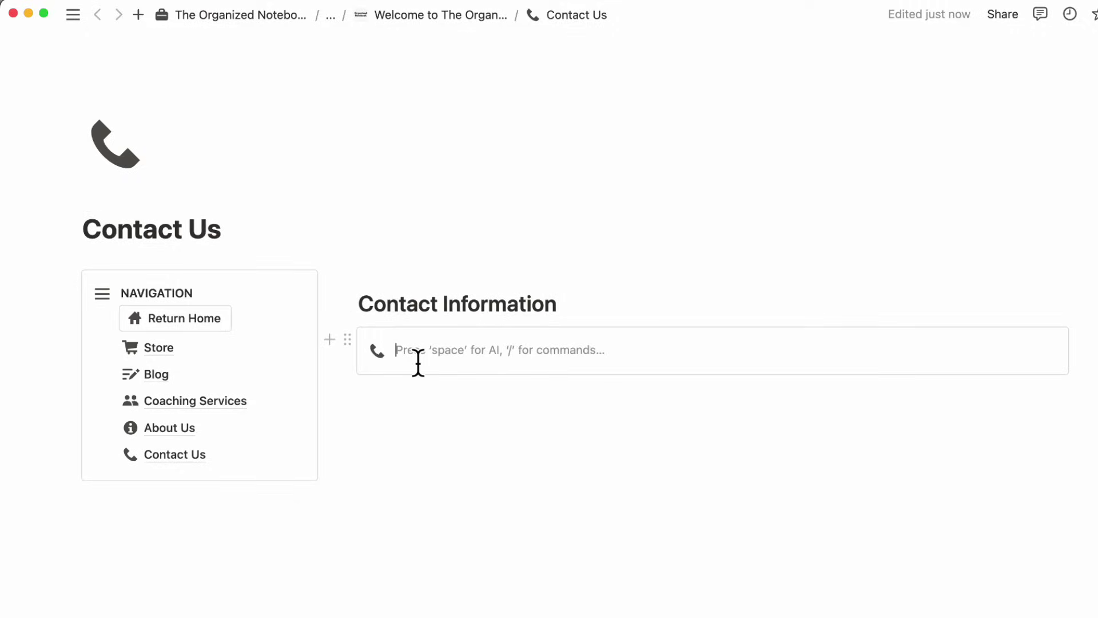
pyautogui.write('xxxx-xxxx-xxxxx')
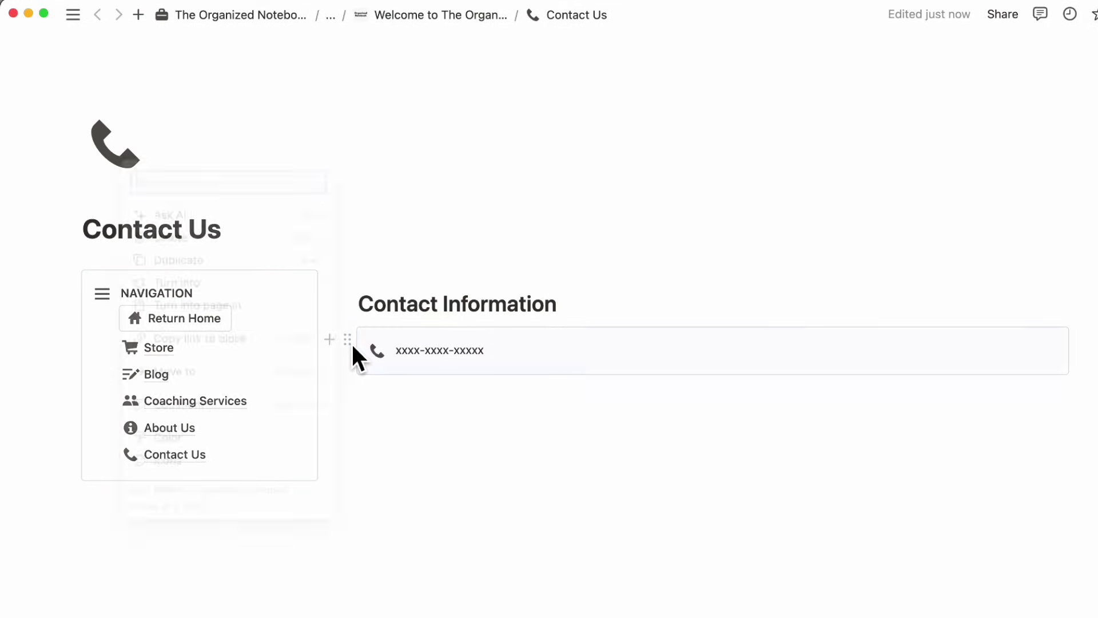
# - Duplicate the callout, switch its icon to an envelope, and enter the contact e-mail address
pyautogui.click(348, 341)
pyautogui.click(265, 257)
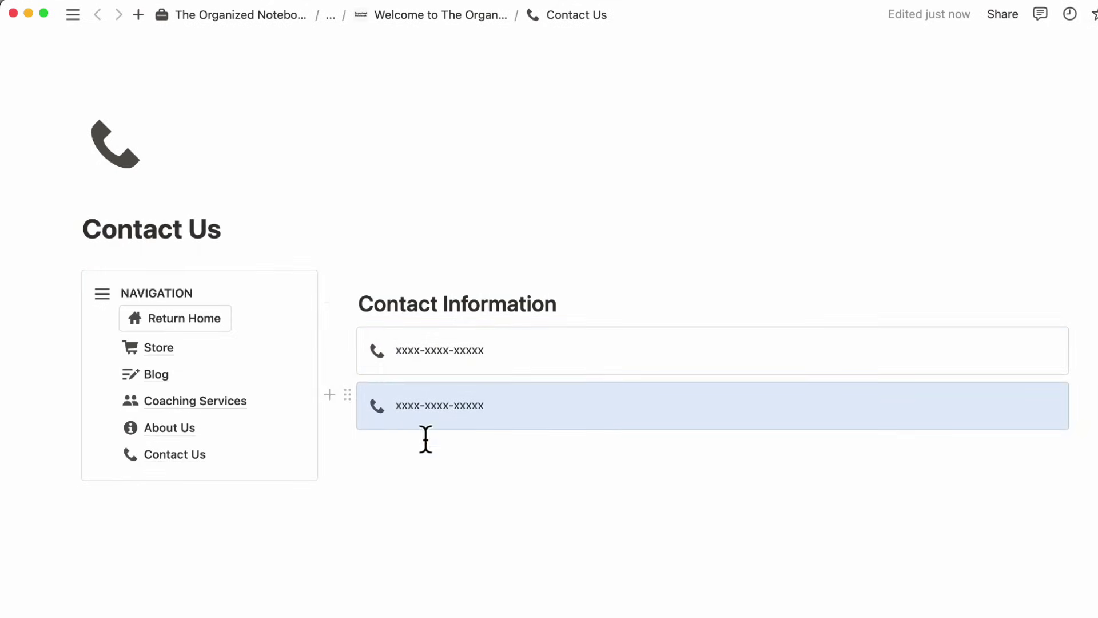
pyautogui.click(377, 405)
pyautogui.write('email')
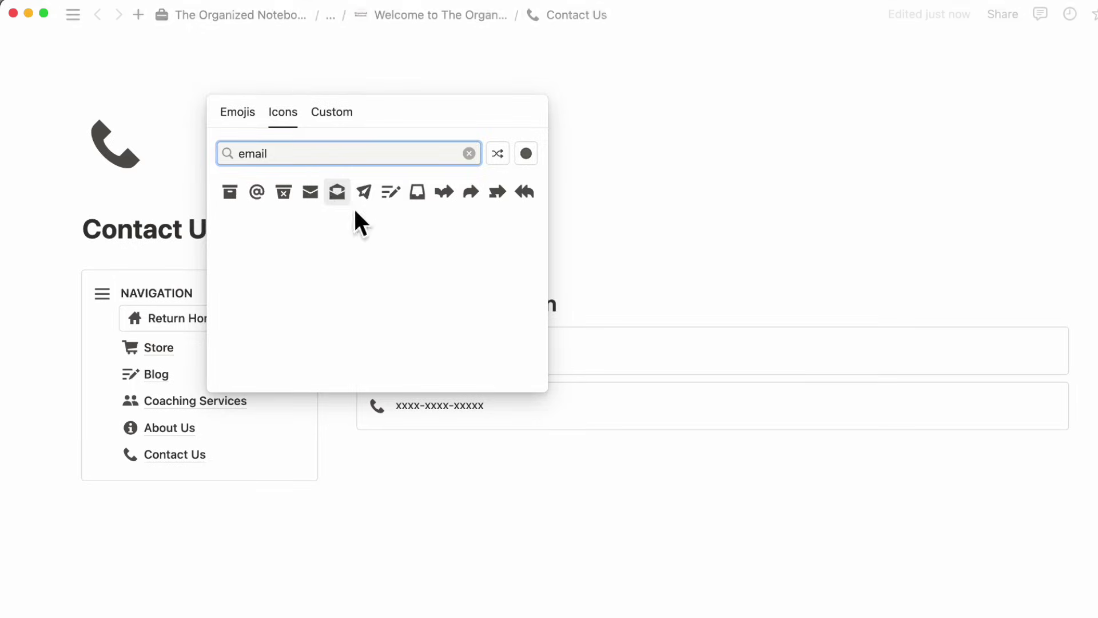
pyautogui.click(339, 195)
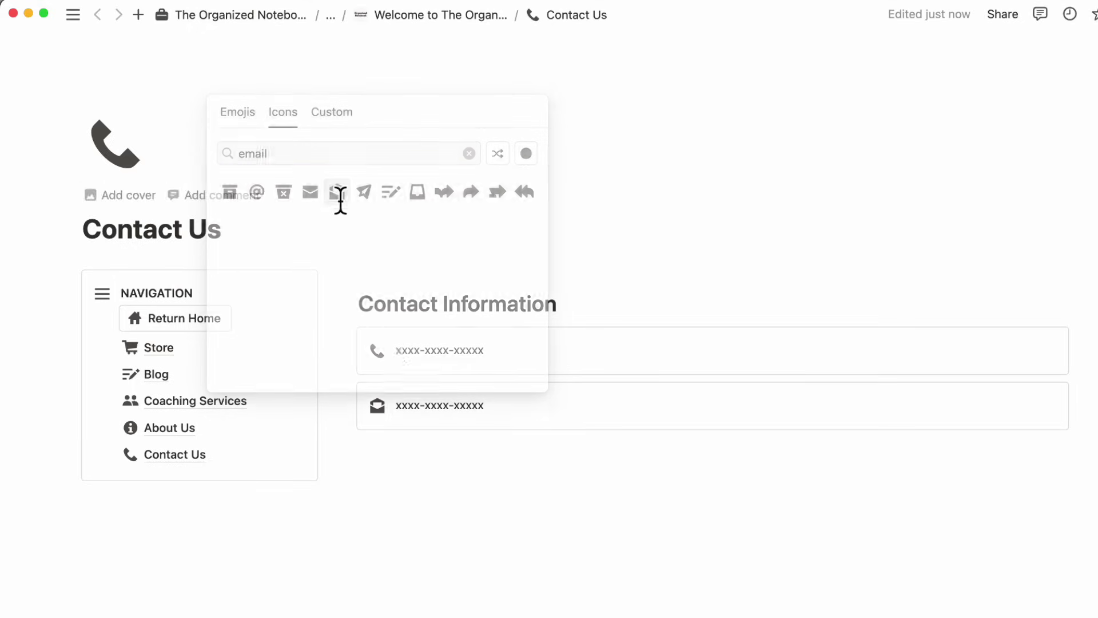
pyautogui.tripleClick(439, 413)
pyautogui.press('BackSpace')
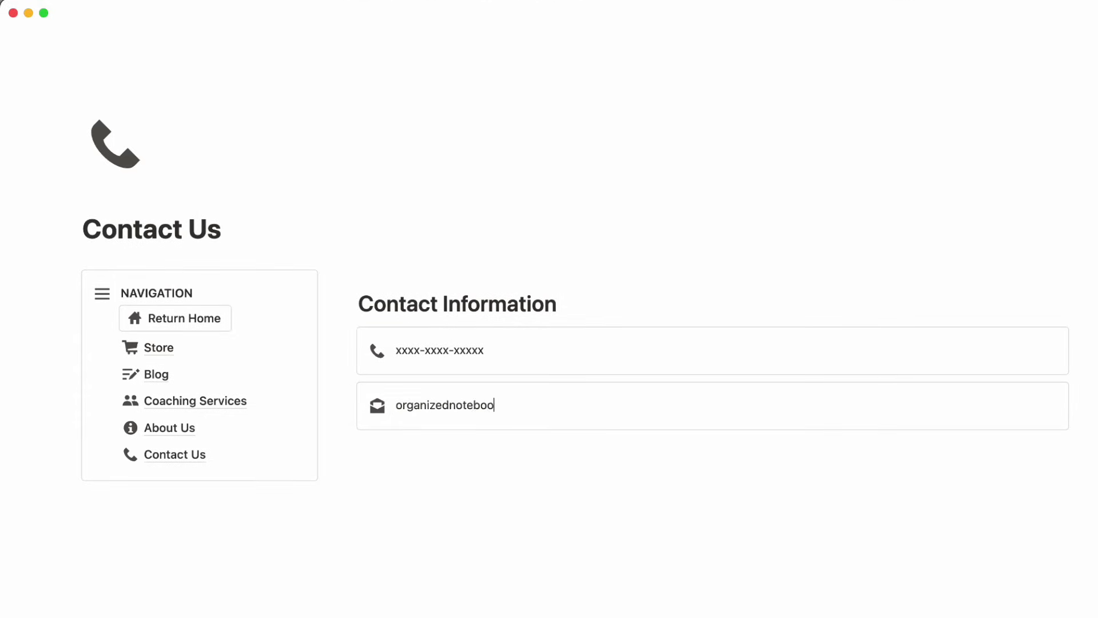
pyautogui.tripleClick(522, 415)
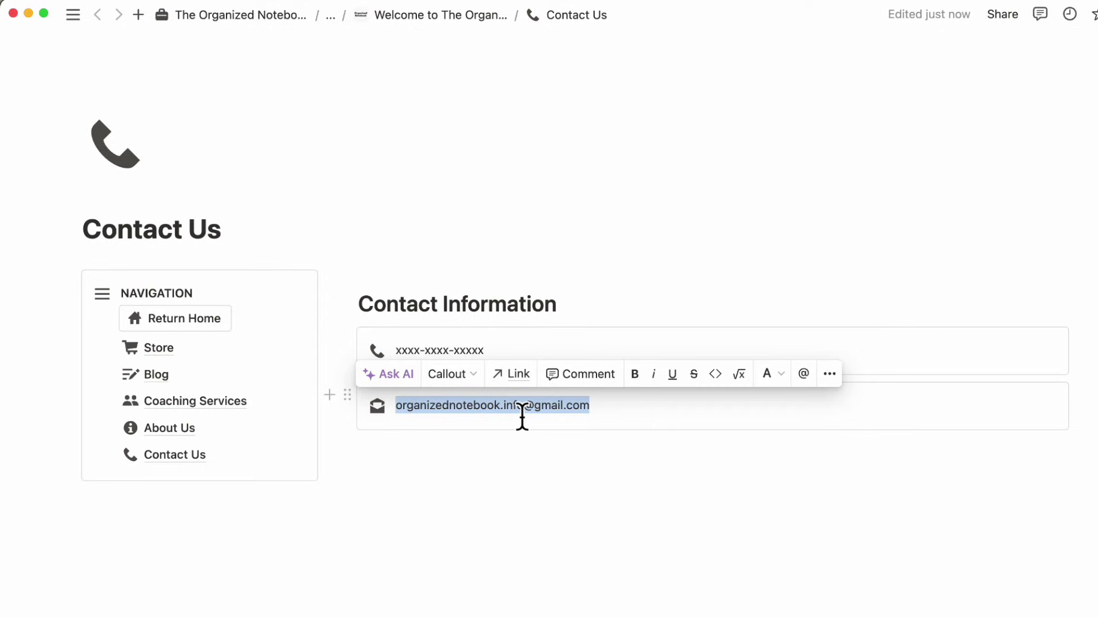
# - Link the e-mail text to its mailto: address and add an empty block below the callout
pyautogui.click(518, 376)
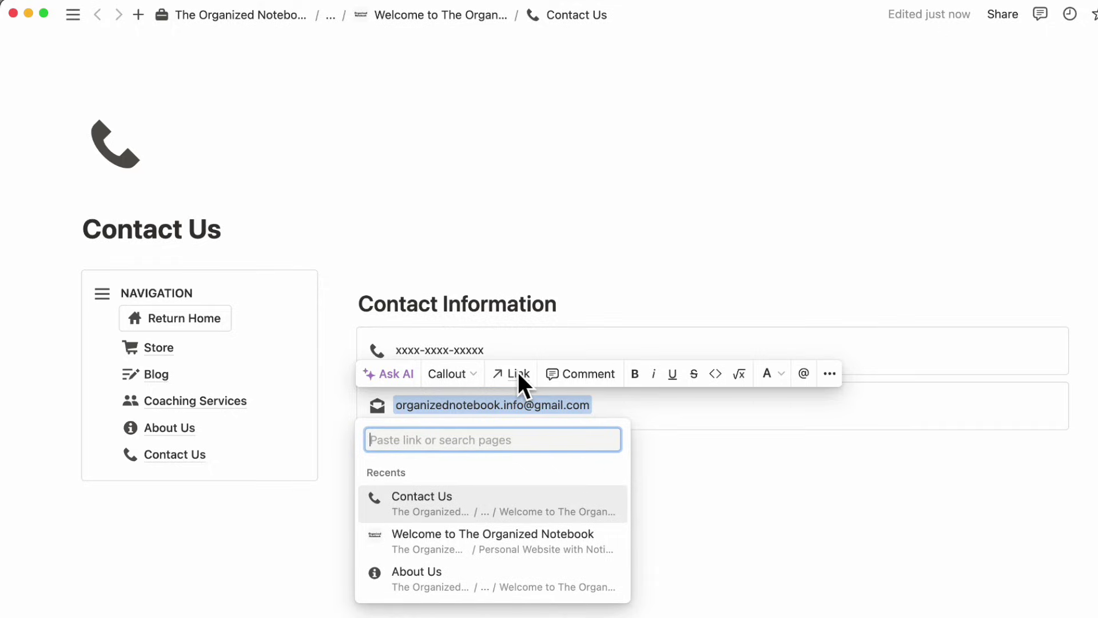
pyautogui.write('mailto')
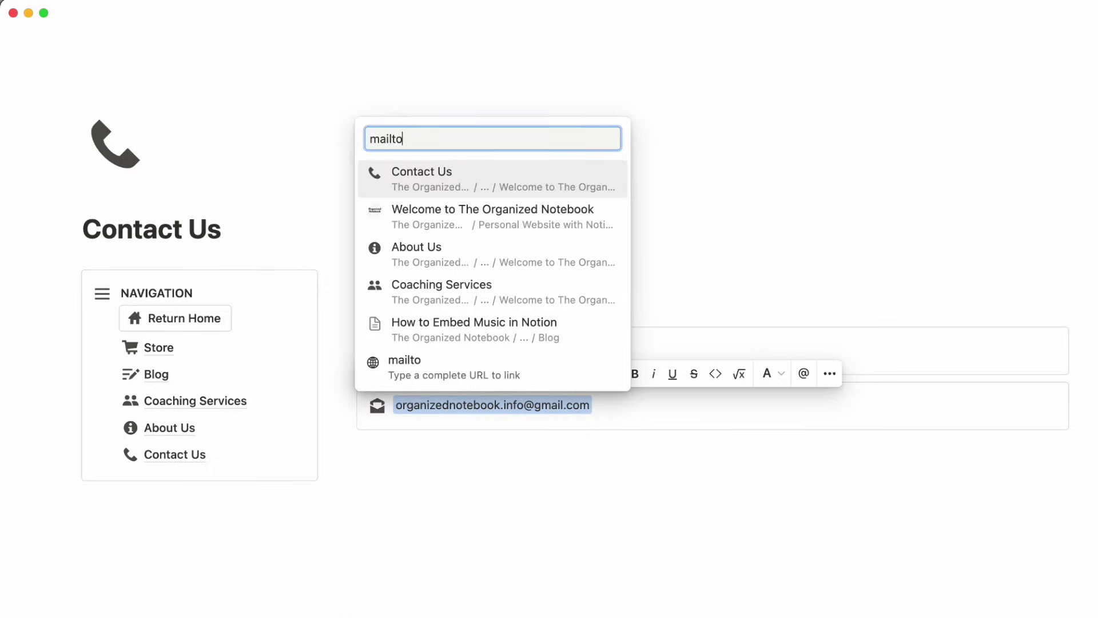
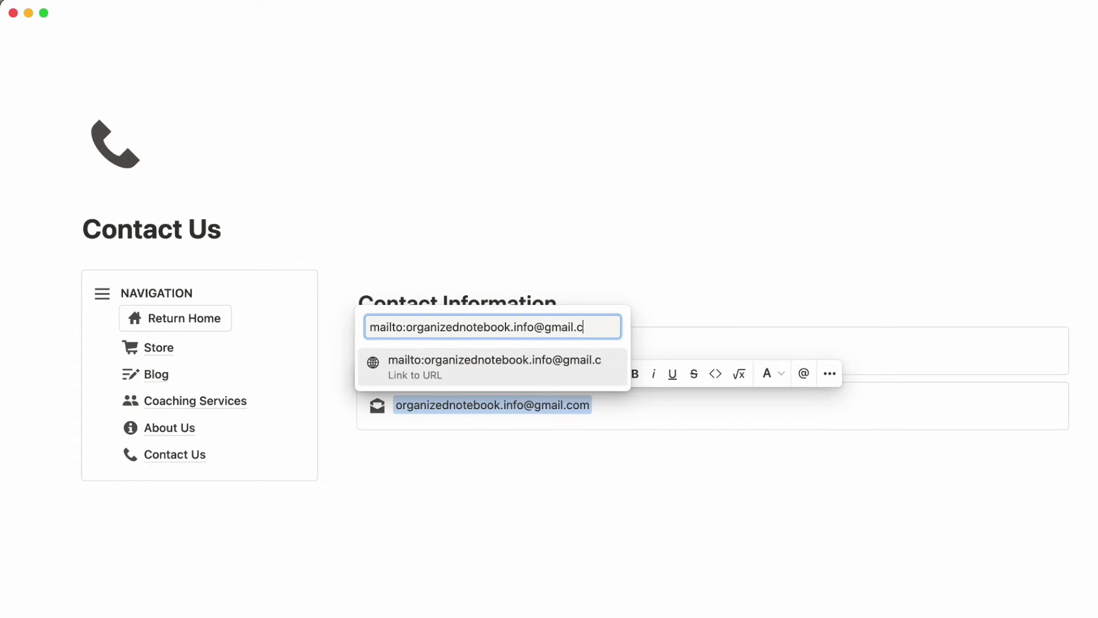
pyautogui.click(426, 380)
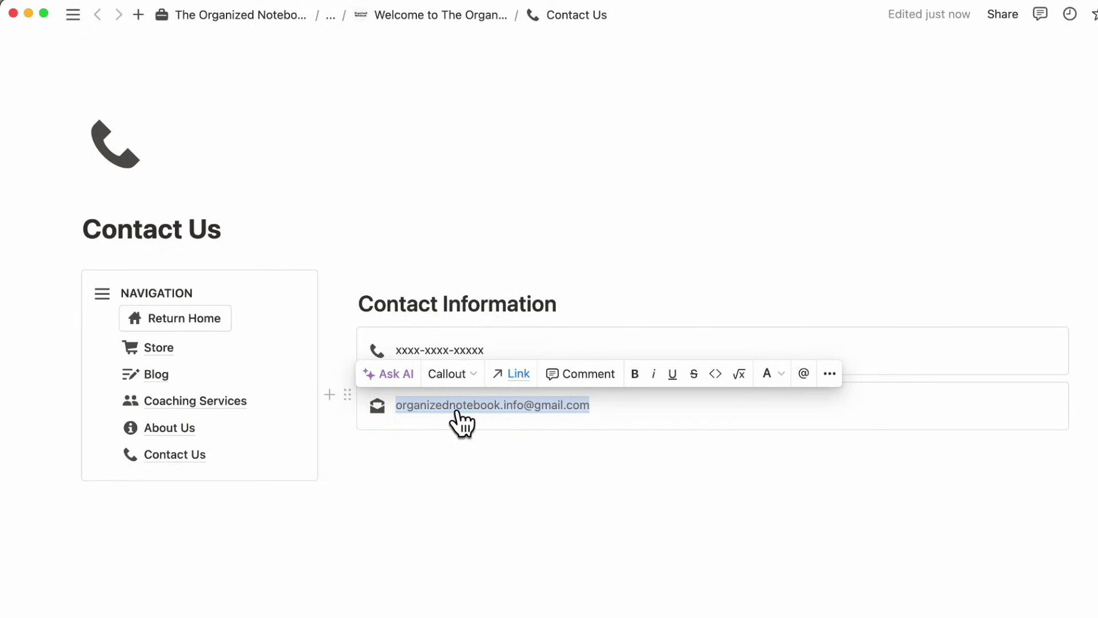
pyautogui.moveTo(457, 407)
pyautogui.click(532, 482)
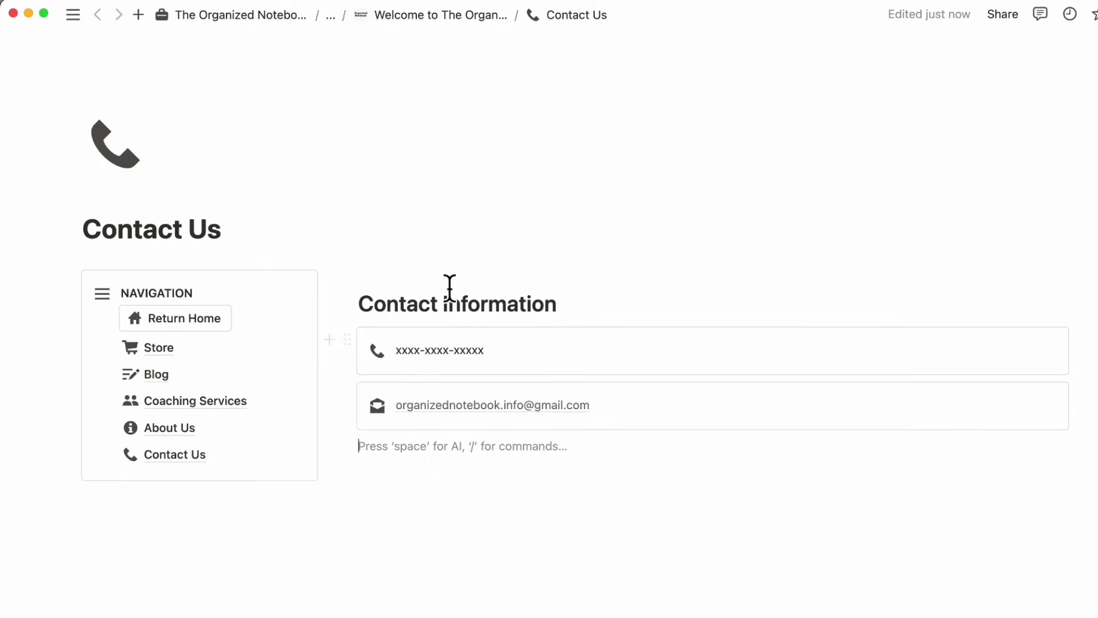
# - Go back to the Notion Welcome page and start an empty block below the navigation box
pyautogui.click(194, 319)
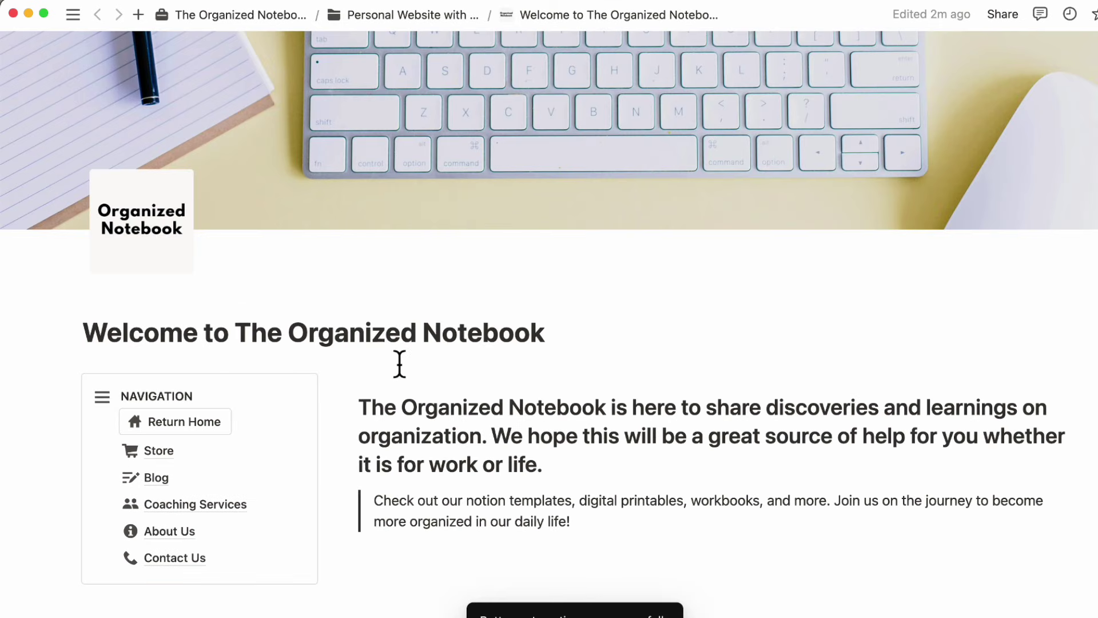
pyautogui.scroll(-3, 399, 362)
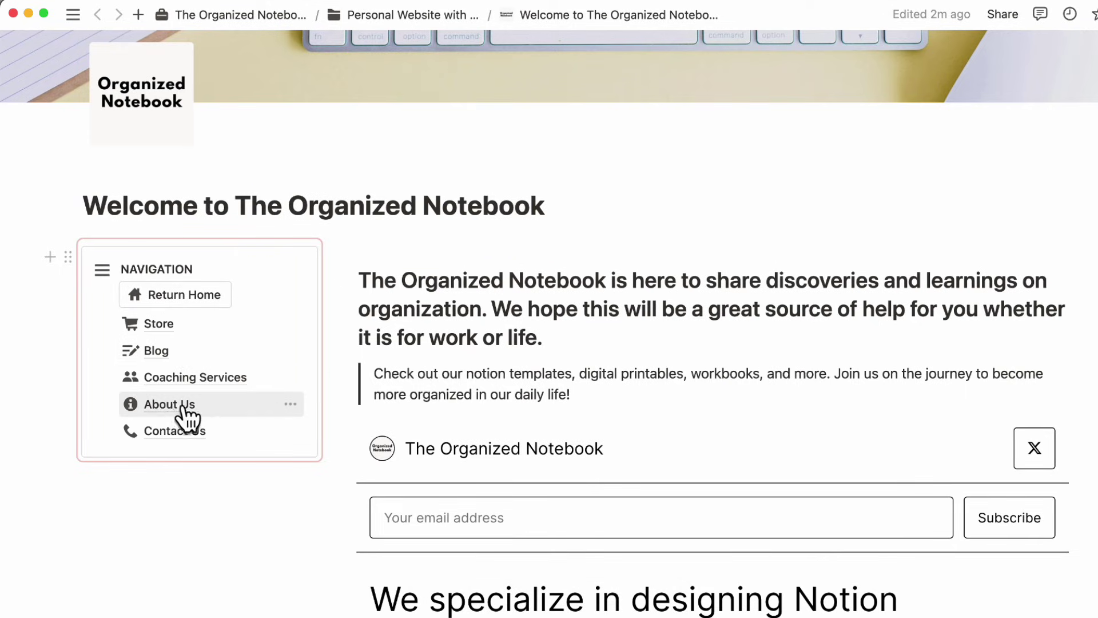
pyautogui.scroll(-3, 248, 510)
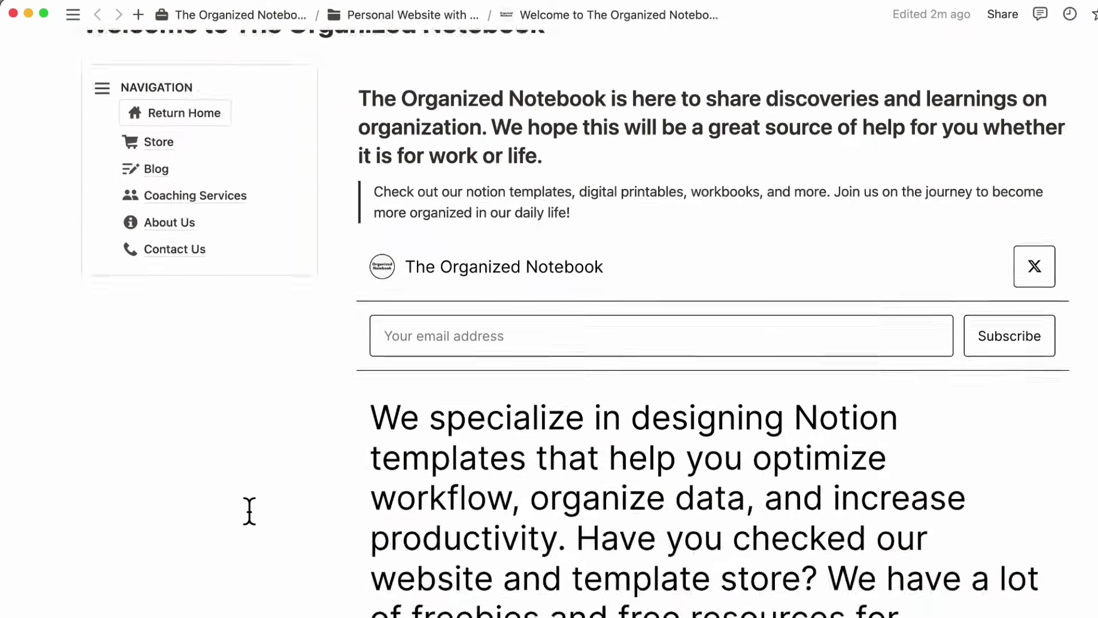
pyautogui.scroll(4, 247, 513)
pyautogui.scroll(-7, 294, 477)
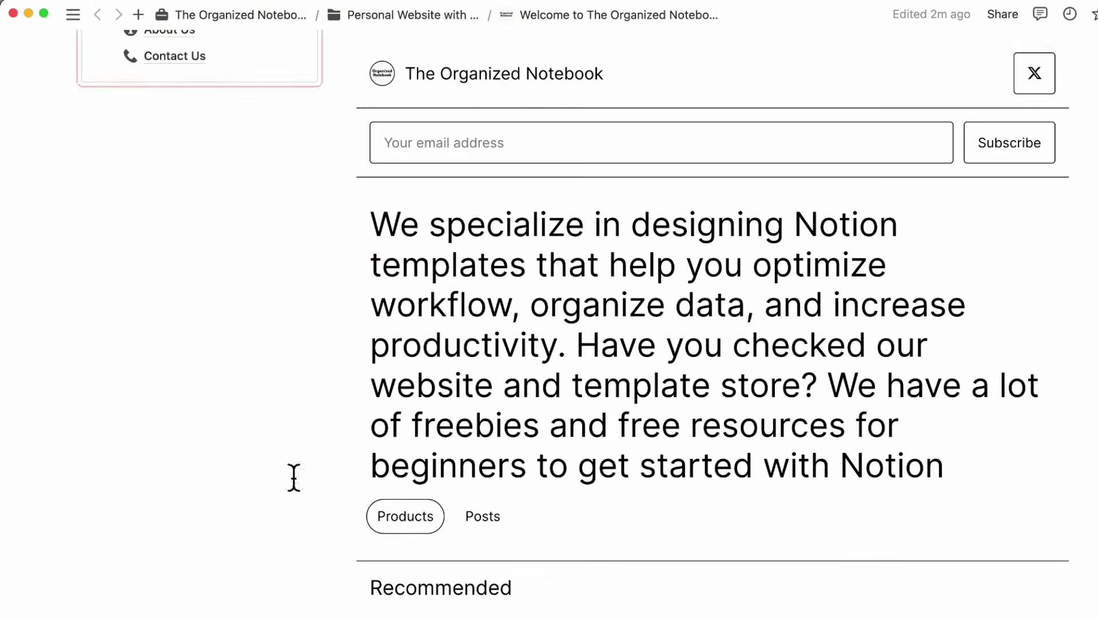
pyautogui.scroll(-8, 462, 434)
pyautogui.scroll(3, 288, 395)
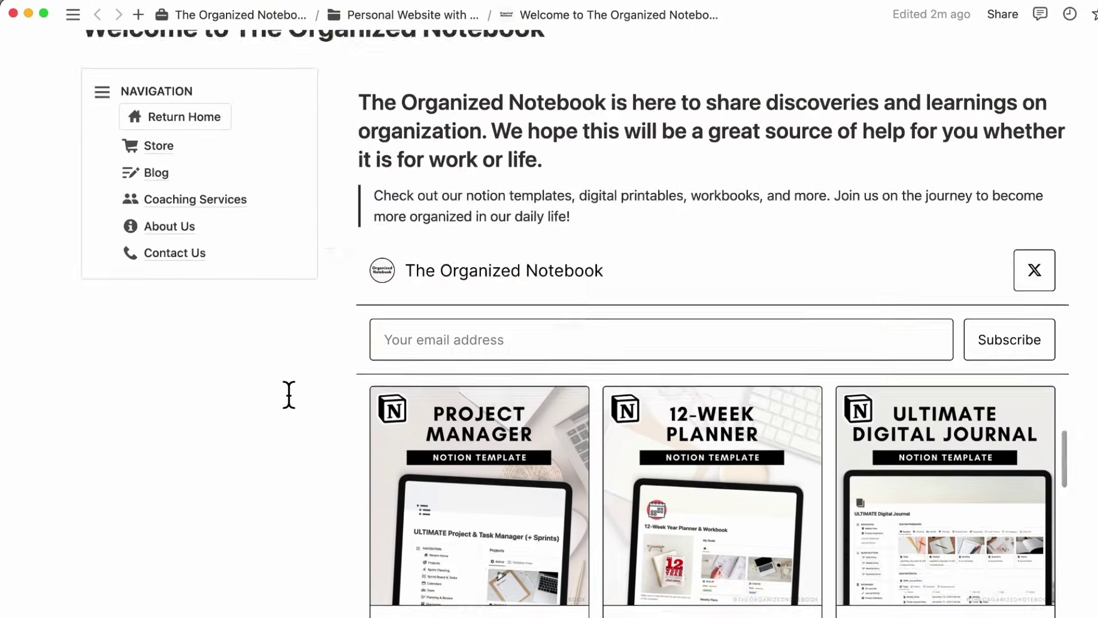
pyautogui.scroll(3, 289, 395)
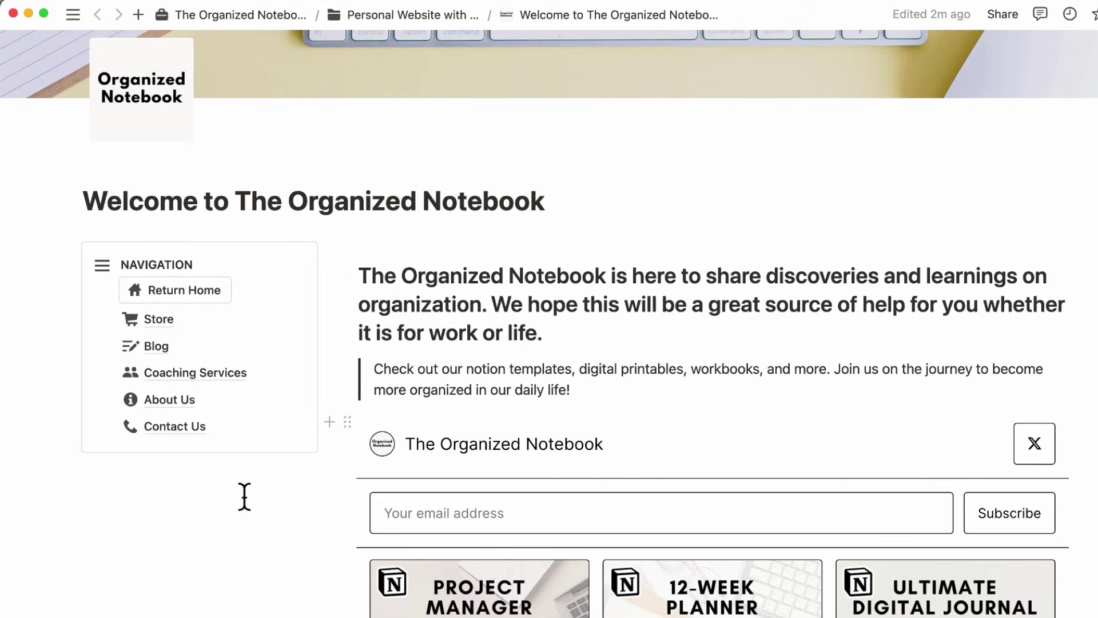
pyautogui.click(227, 482)
pyautogui.scroll(2, 243, 532)
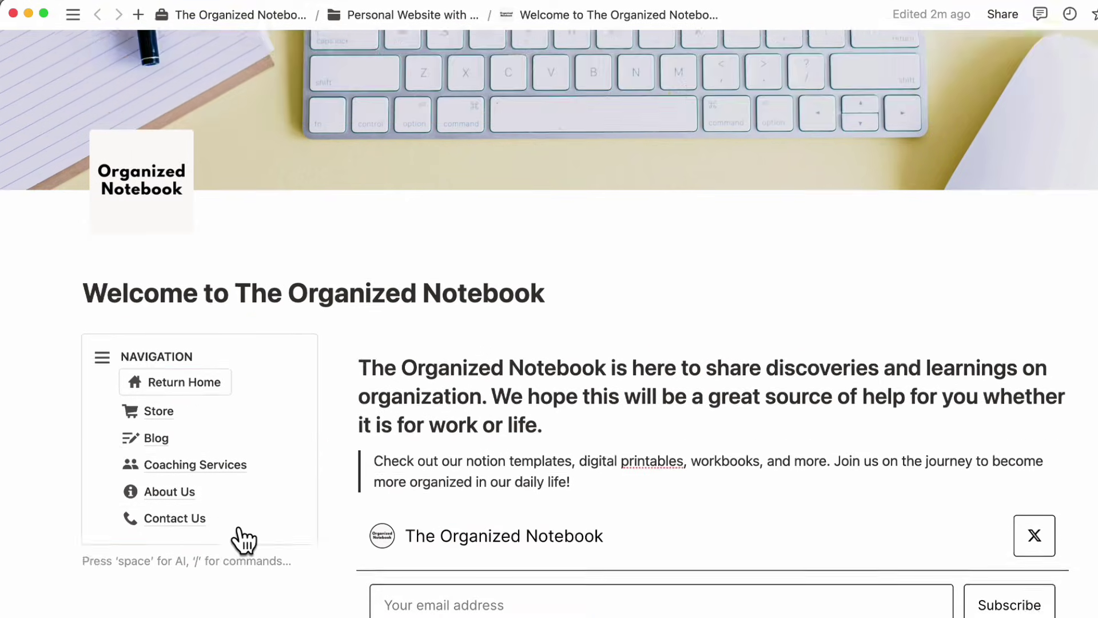
pyautogui.scroll(-2, 241, 540)
pyautogui.scroll(2, 243, 504)
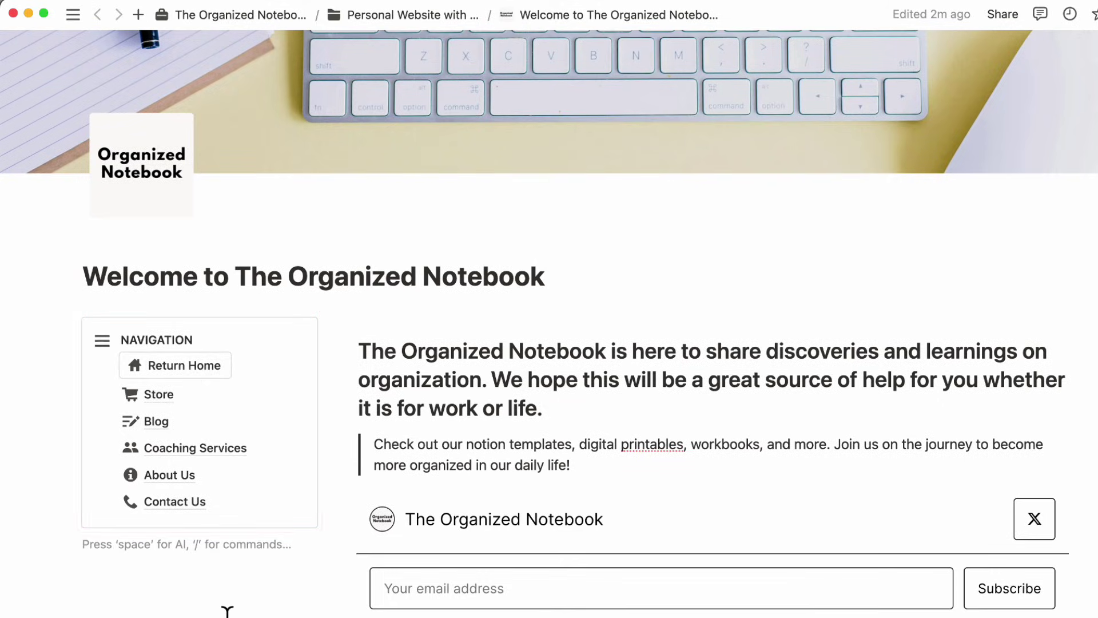
pyautogui.scroll(-2, 227, 610)
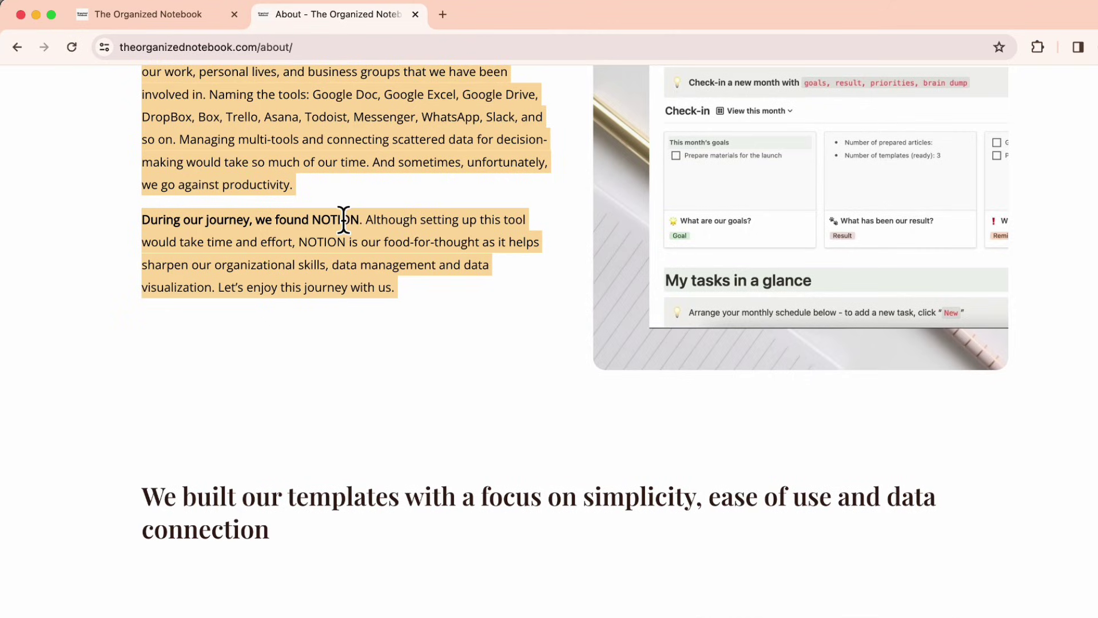
pyautogui.scroll(10, 343, 227)
# - Copy the image address of the tablet hero image on the store's home page
pyautogui.click(95, 130)
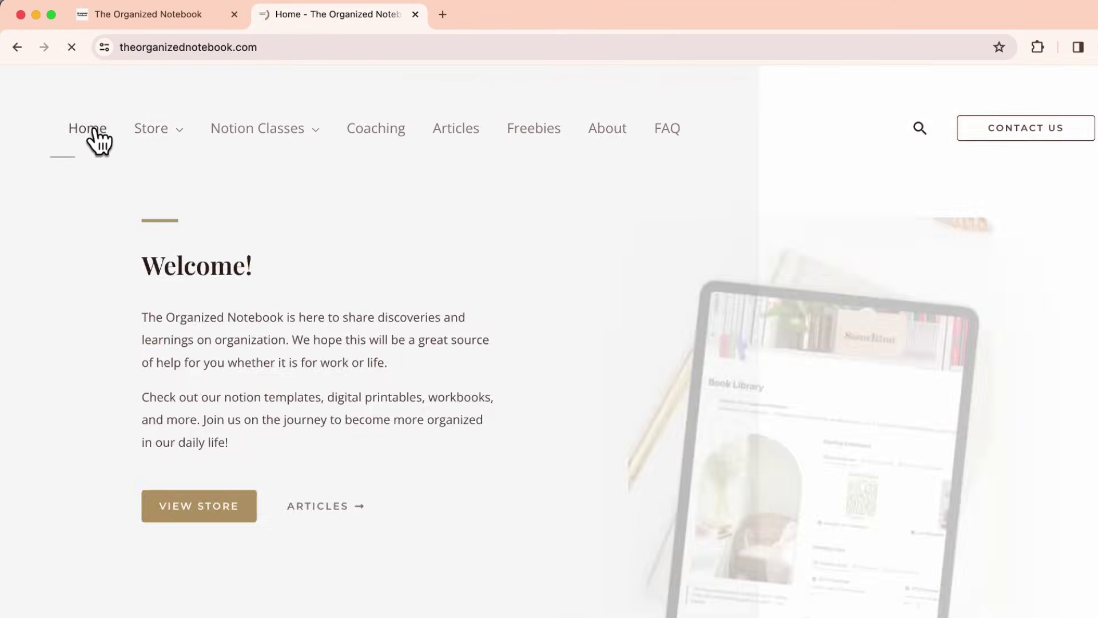
pyautogui.rightClick(773, 314)
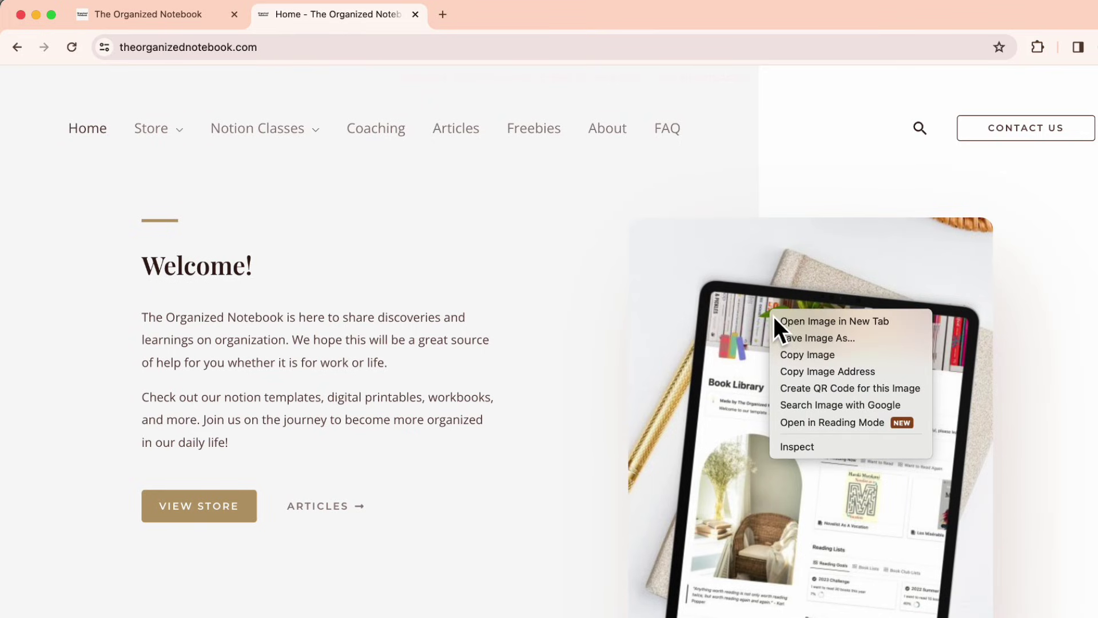
pyautogui.click(867, 375)
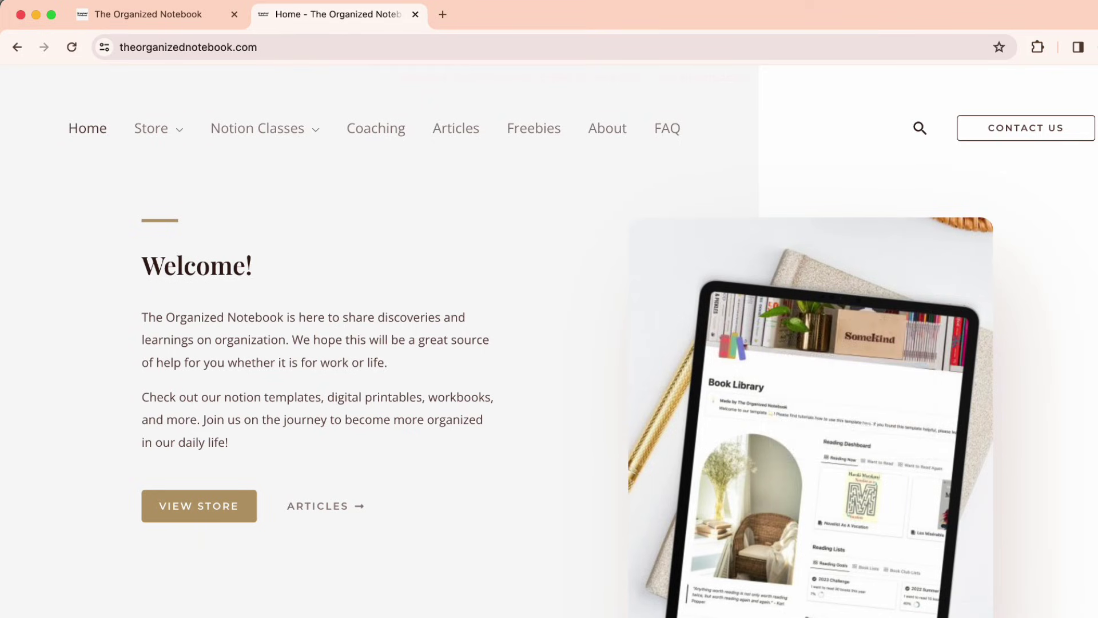
# - Embed the Book Library tablet image from its copied link below the navigation box
pyautogui.press('super+Tab')
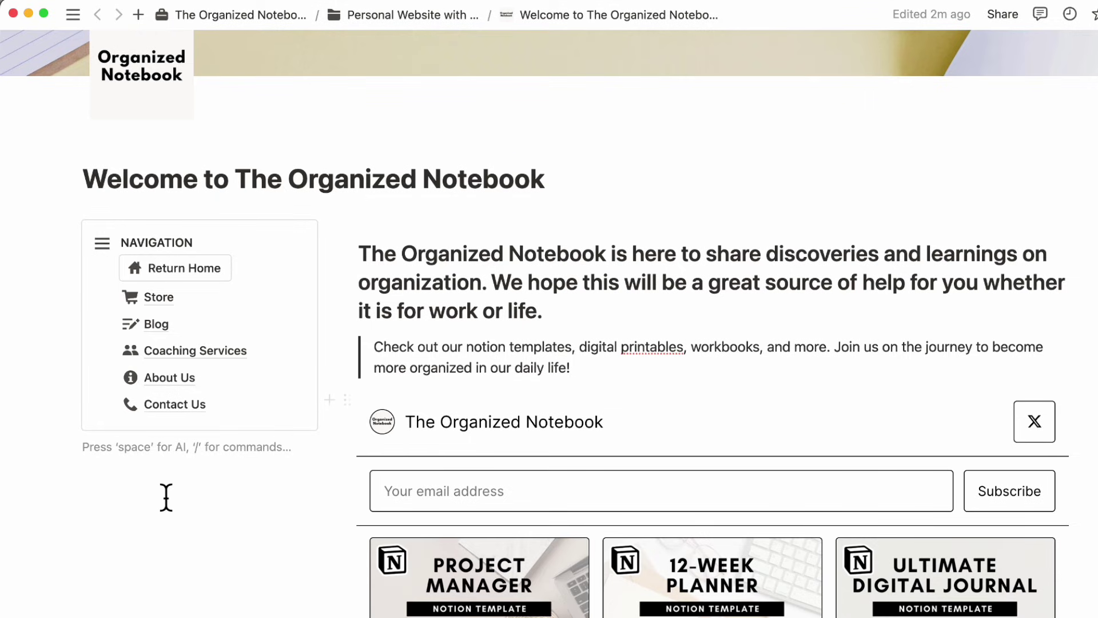
pyautogui.write('/imag')
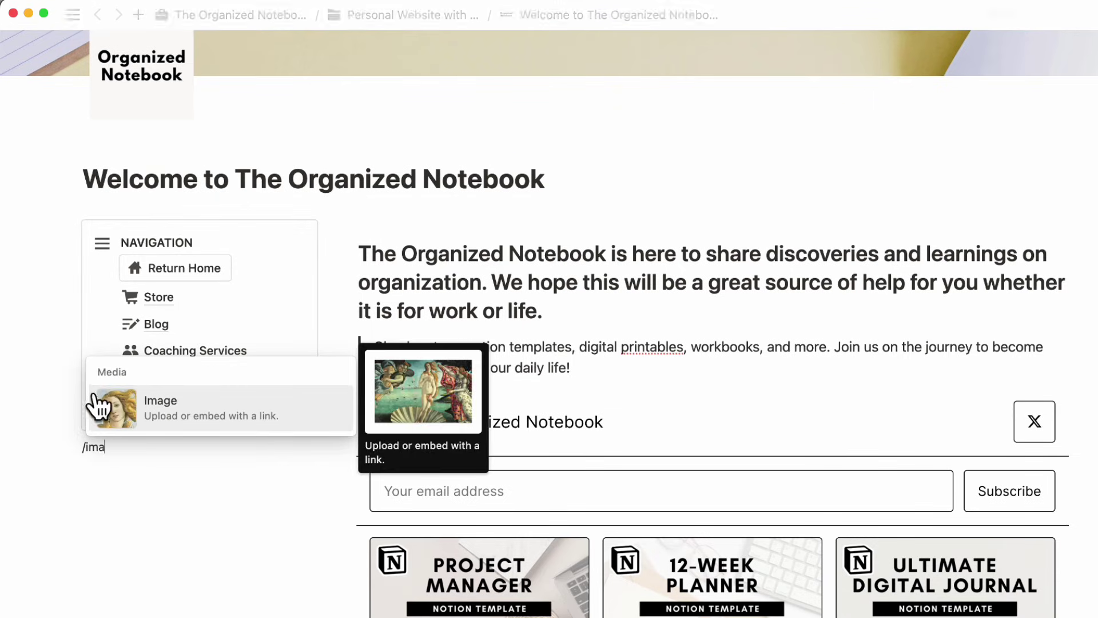
pyautogui.click(132, 407)
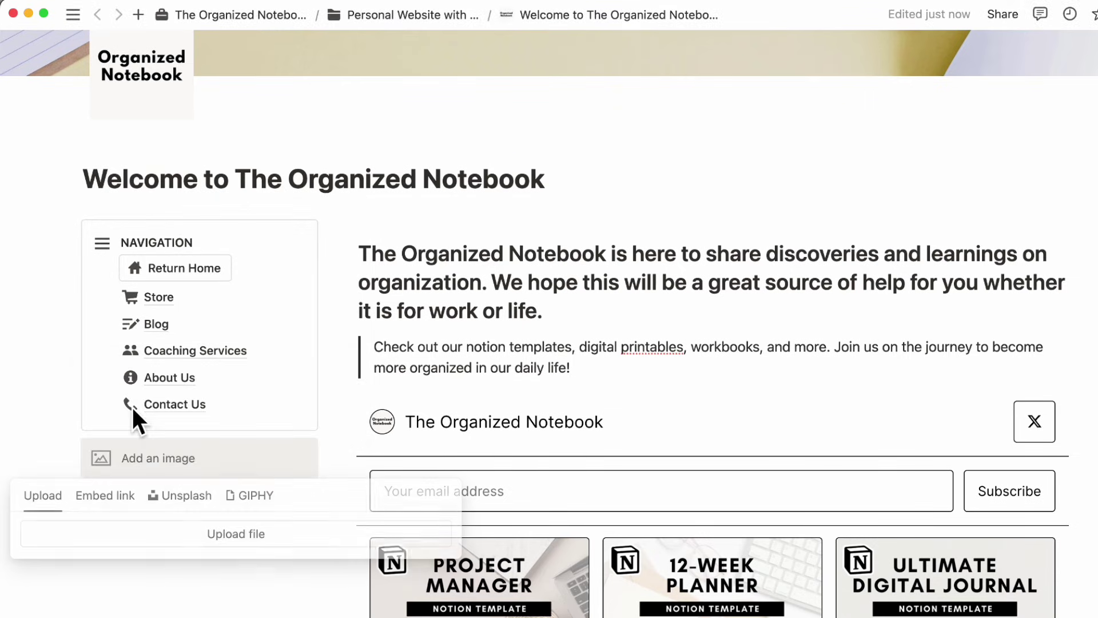
pyautogui.click(106, 495)
pyautogui.press('cmd+v')
pyautogui.click(202, 567)
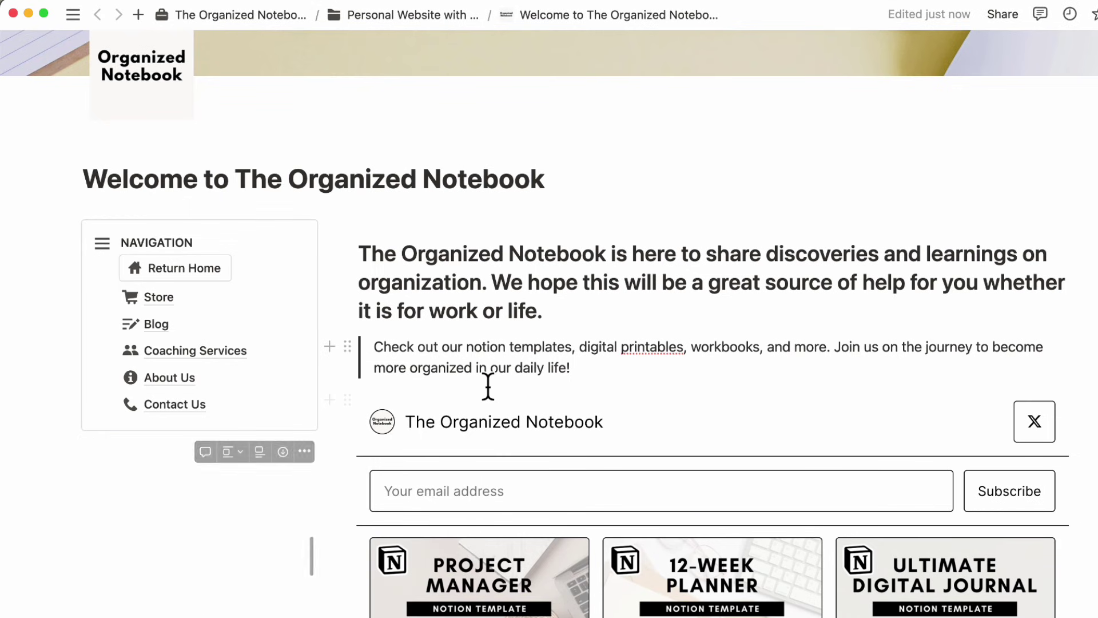
pyautogui.scroll(-3, 488, 386)
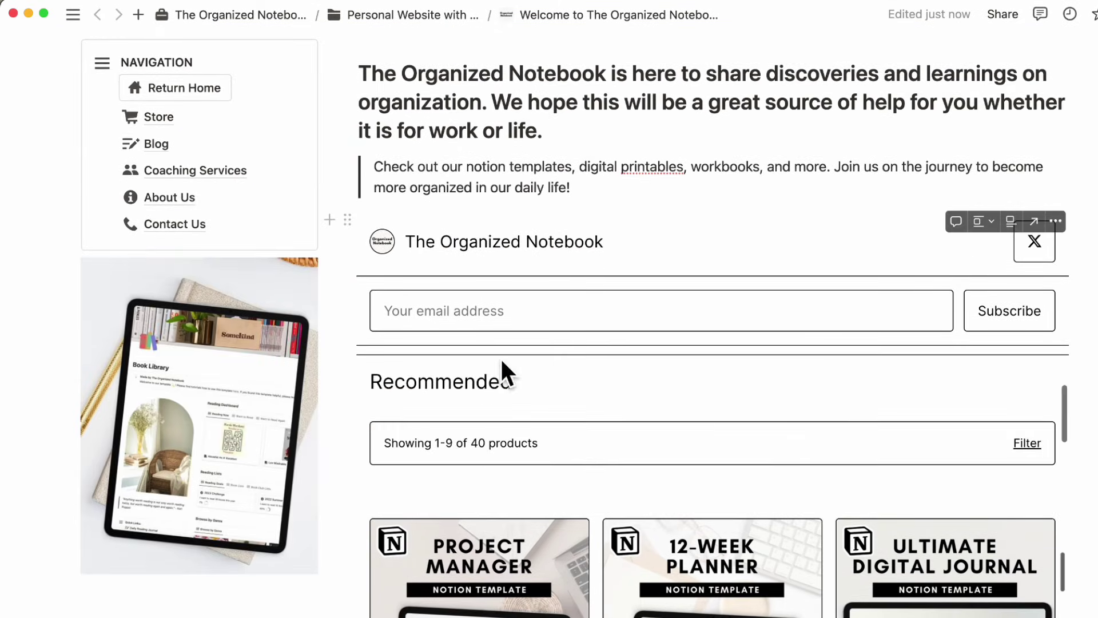
pyautogui.scroll(-3, 501, 441)
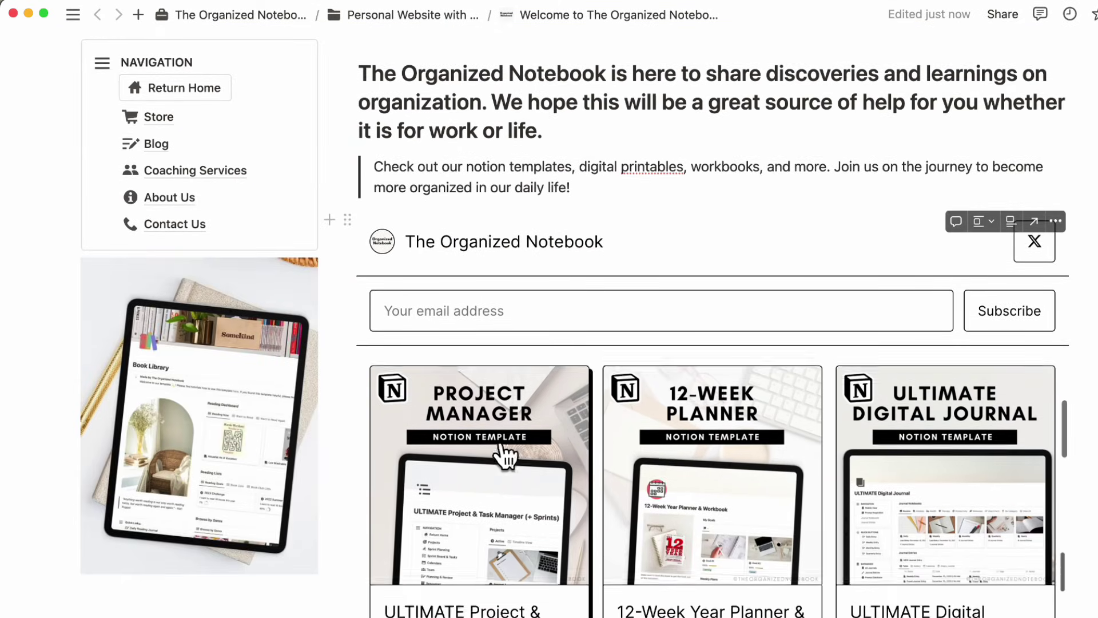
pyautogui.scroll(10, 613, 242)
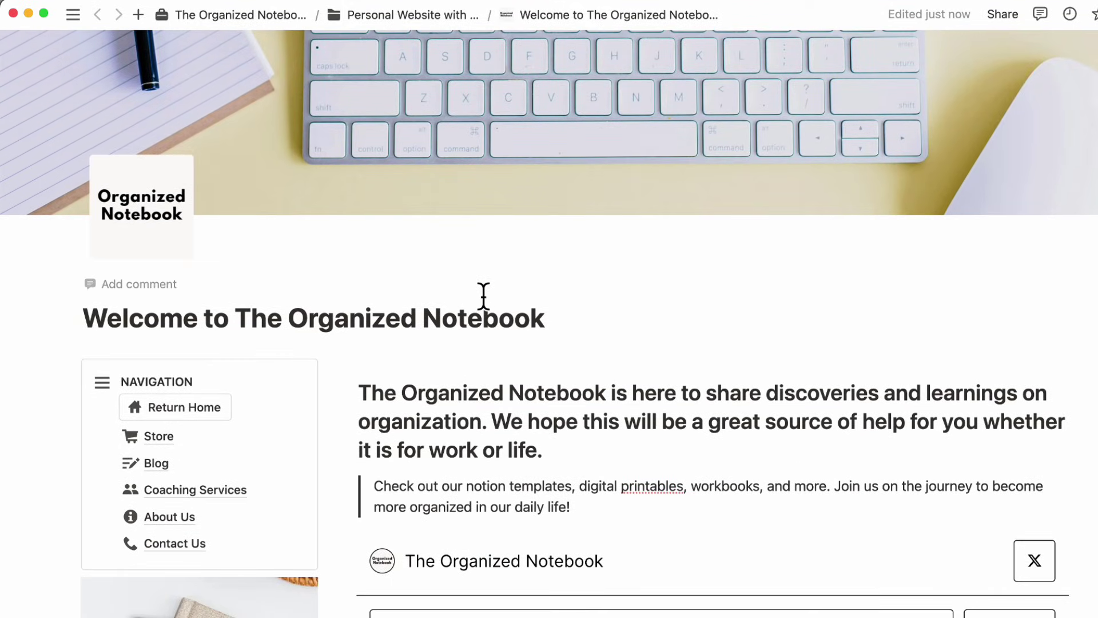
pyautogui.scroll(-3, 489, 343)
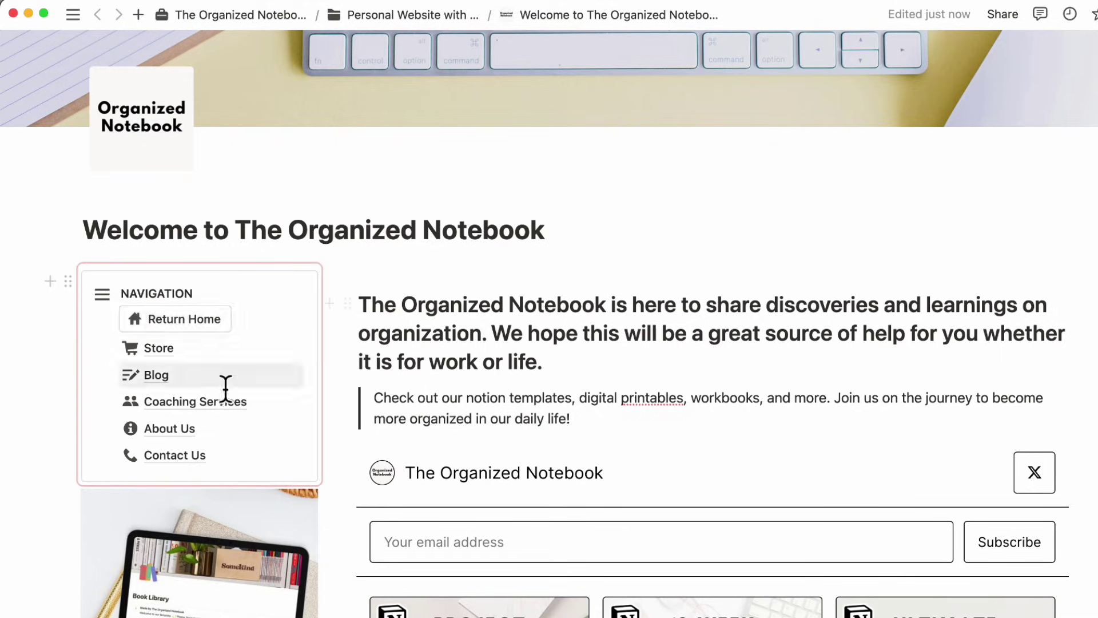
pyautogui.click(160, 349)
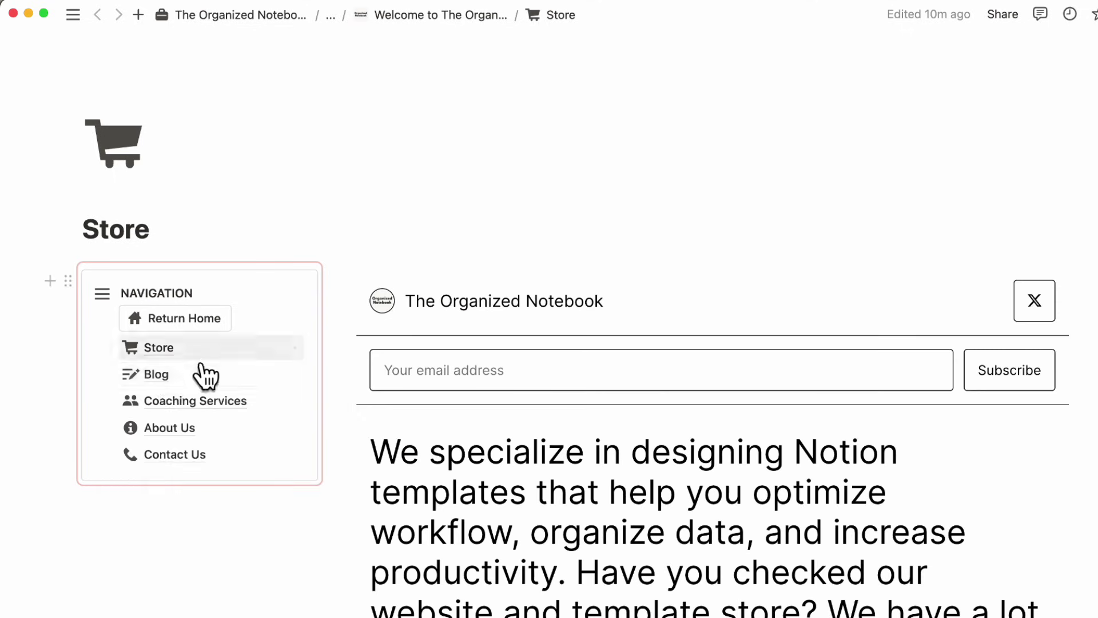
pyautogui.click(162, 374)
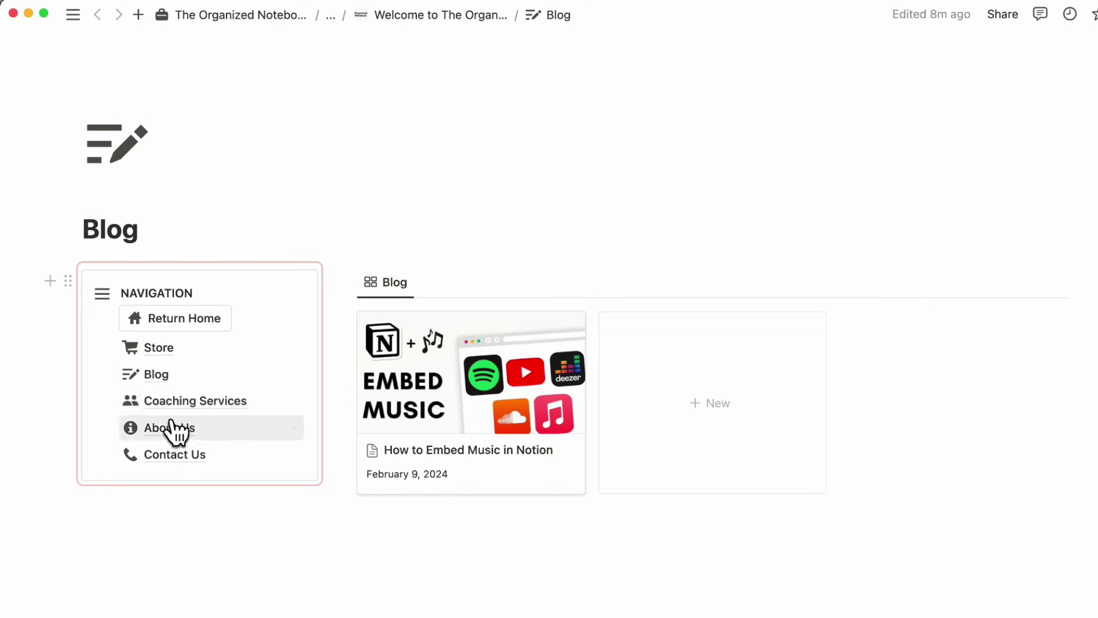
pyautogui.click(171, 407)
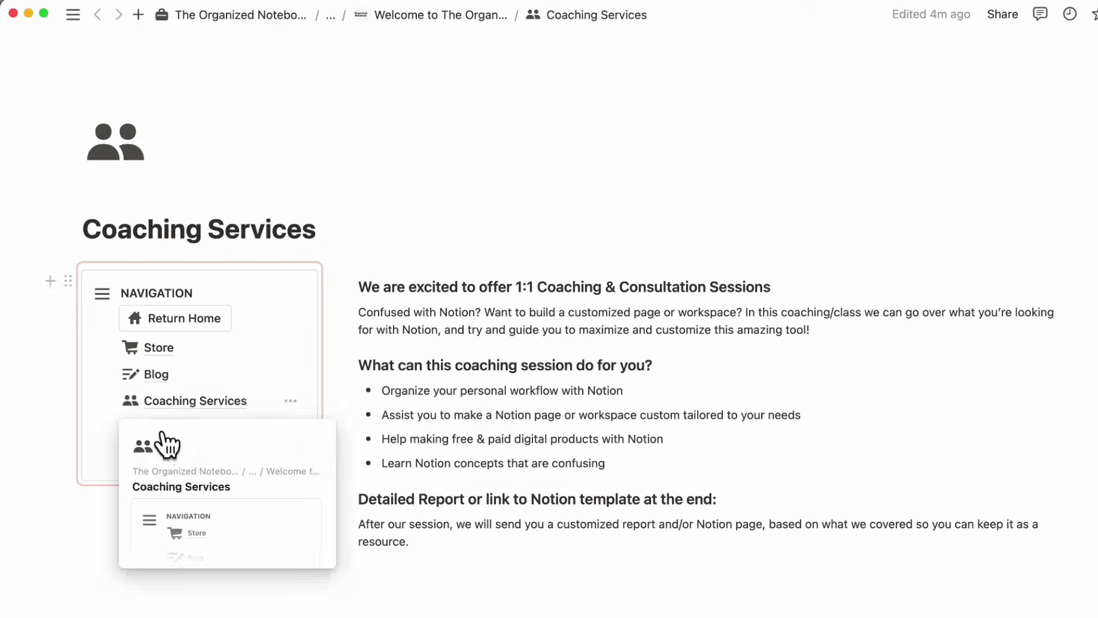
pyautogui.click(134, 435)
pyautogui.click(177, 458)
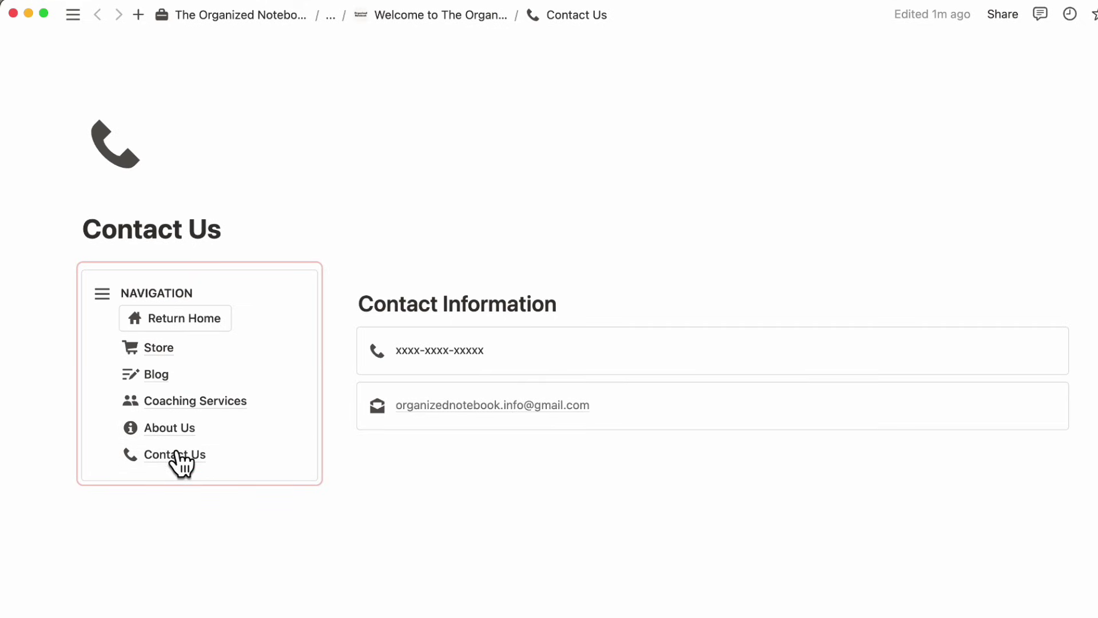
pyautogui.click(180, 315)
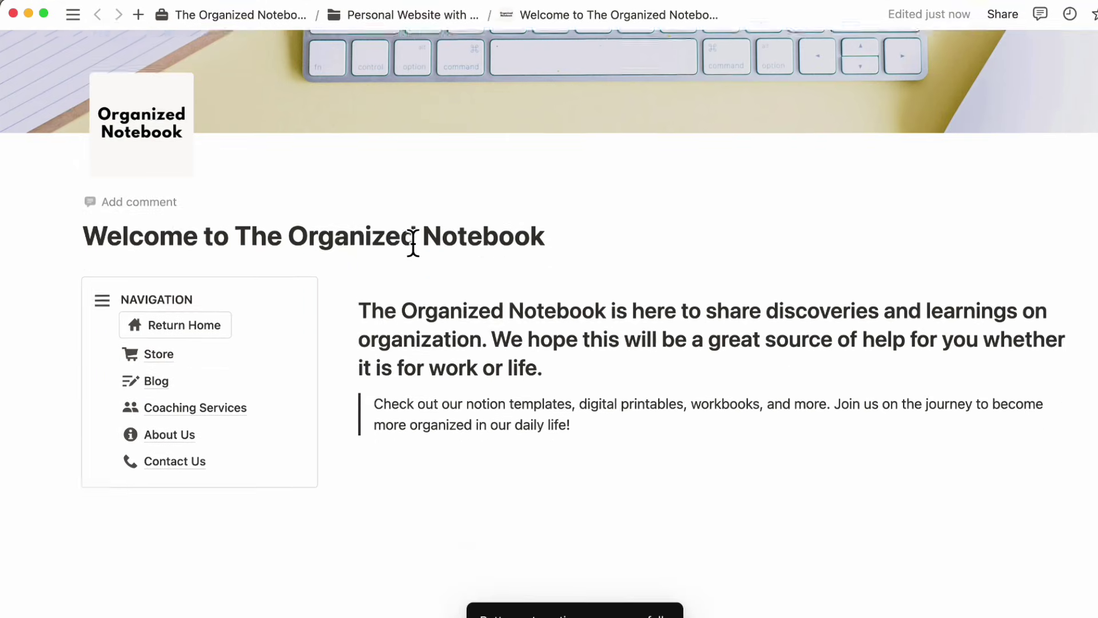
pyautogui.scroll(3, 413, 242)
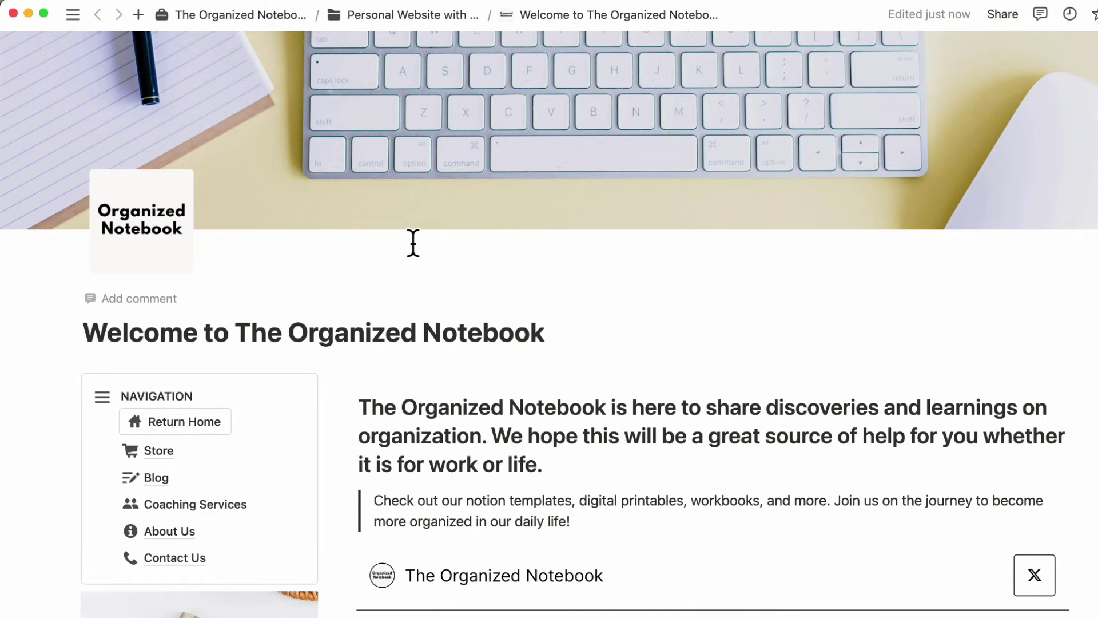
pyautogui.moveTo(572, 218)
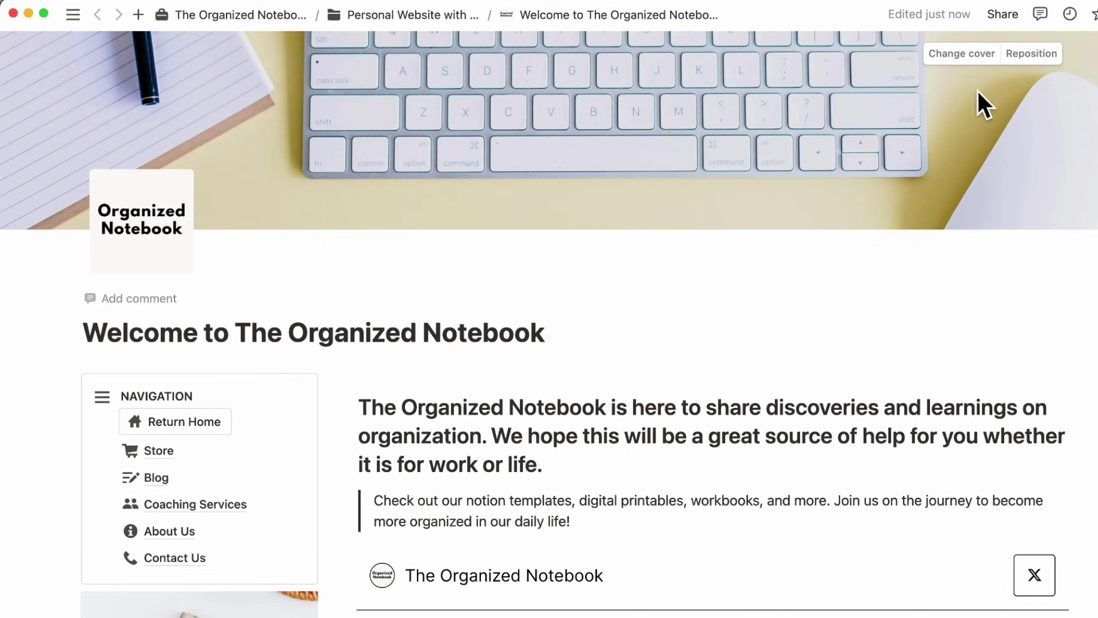
# - Publish the Welcome page to the web from the Share panel
pyautogui.click(1002, 14)
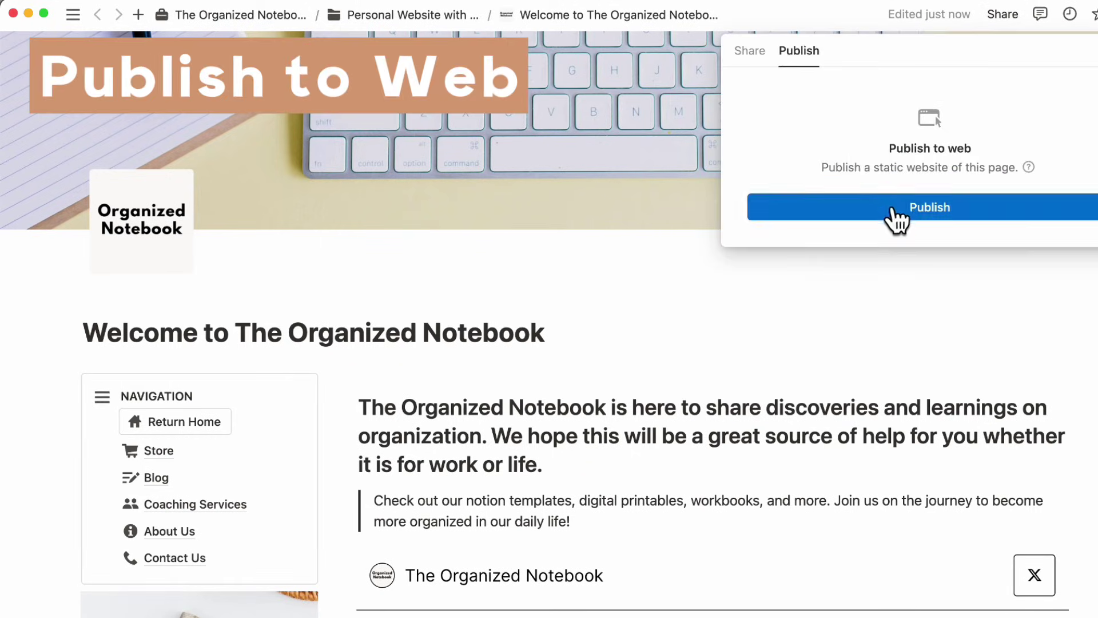
pyautogui.click(930, 212)
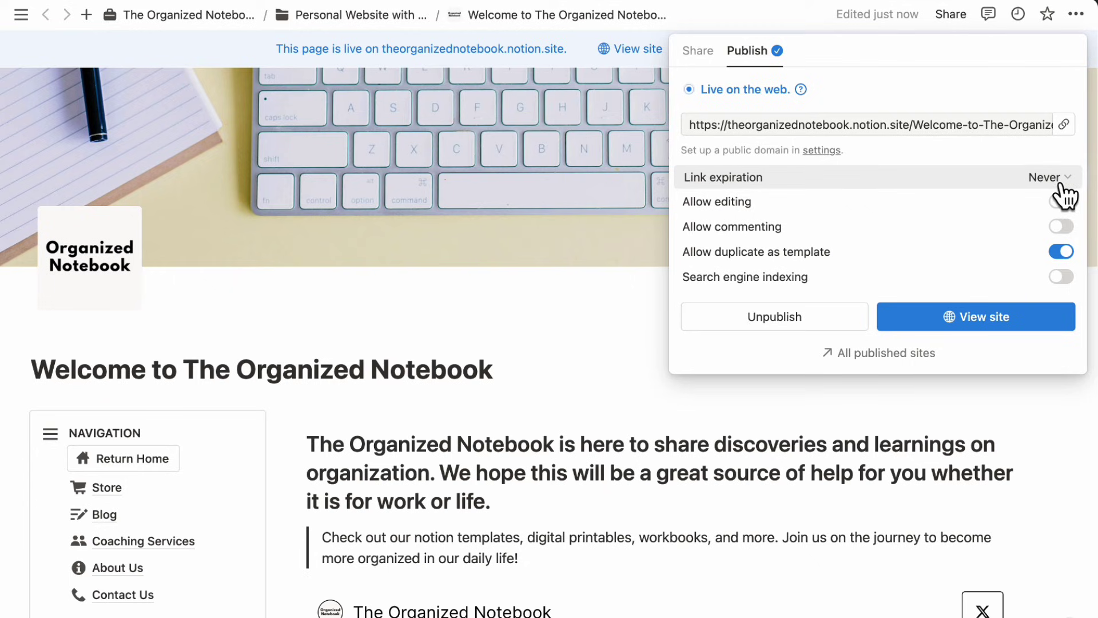
pyautogui.moveTo(1068, 213)
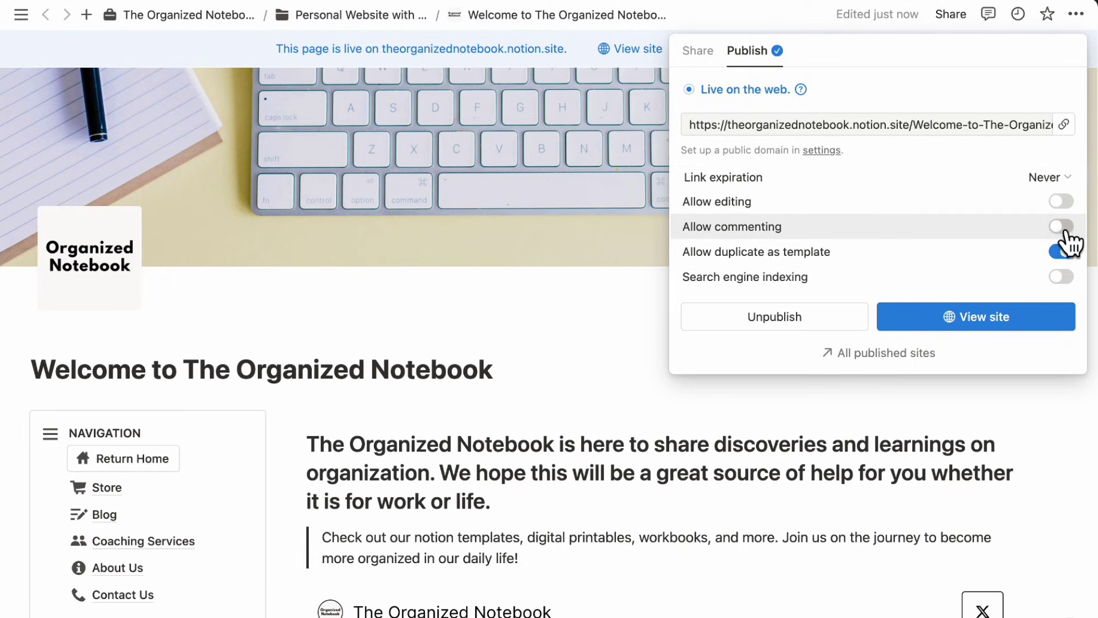
pyautogui.moveTo(1067, 239)
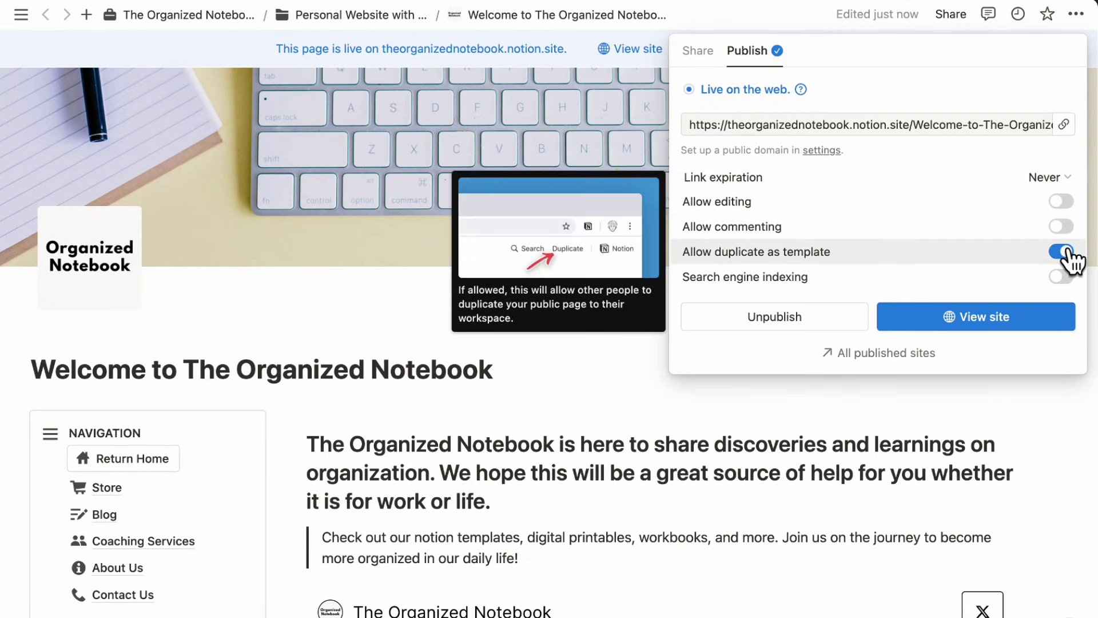
pyautogui.moveTo(1070, 294)
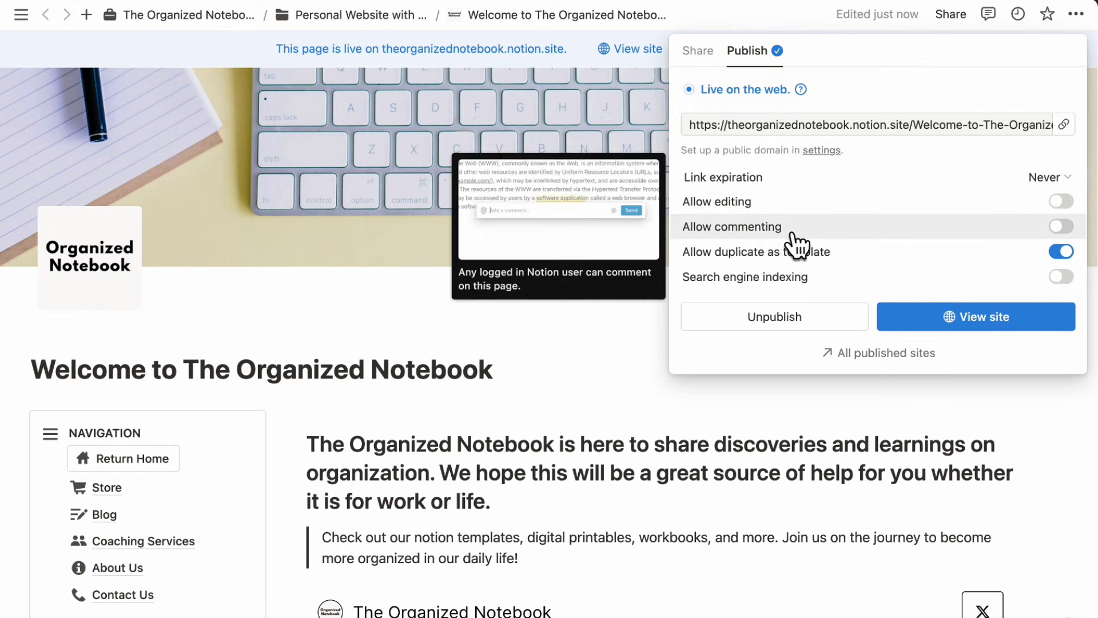
pyautogui.moveTo(1046, 258)
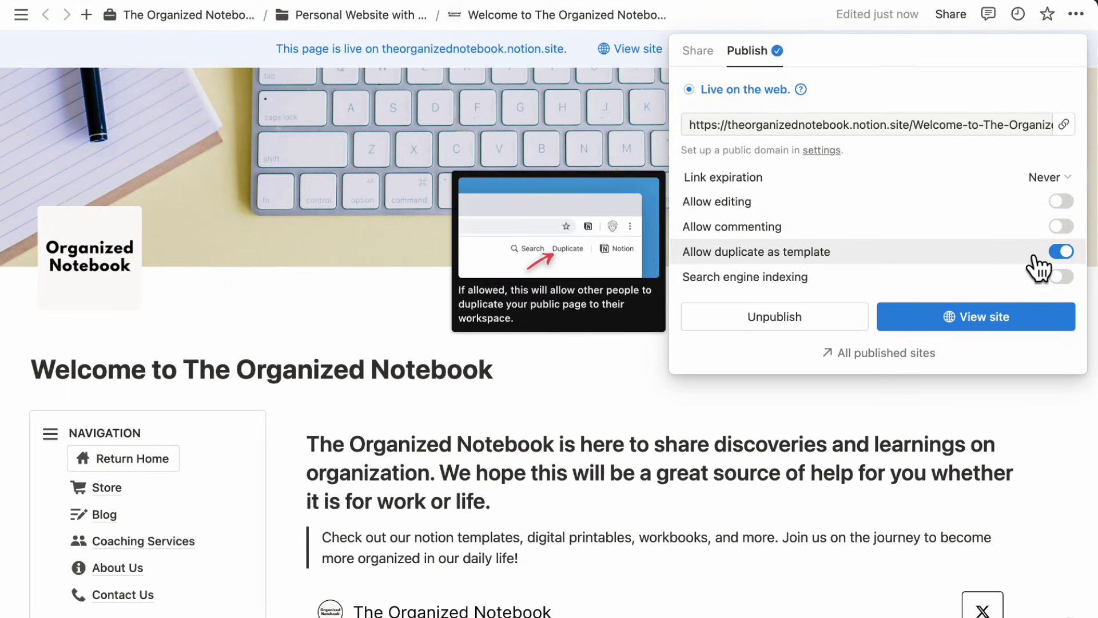
# - Turn off duplicate as template, enable search engine indexing, and copy the public link
pyautogui.click(1064, 254)
pyautogui.click(1065, 278)
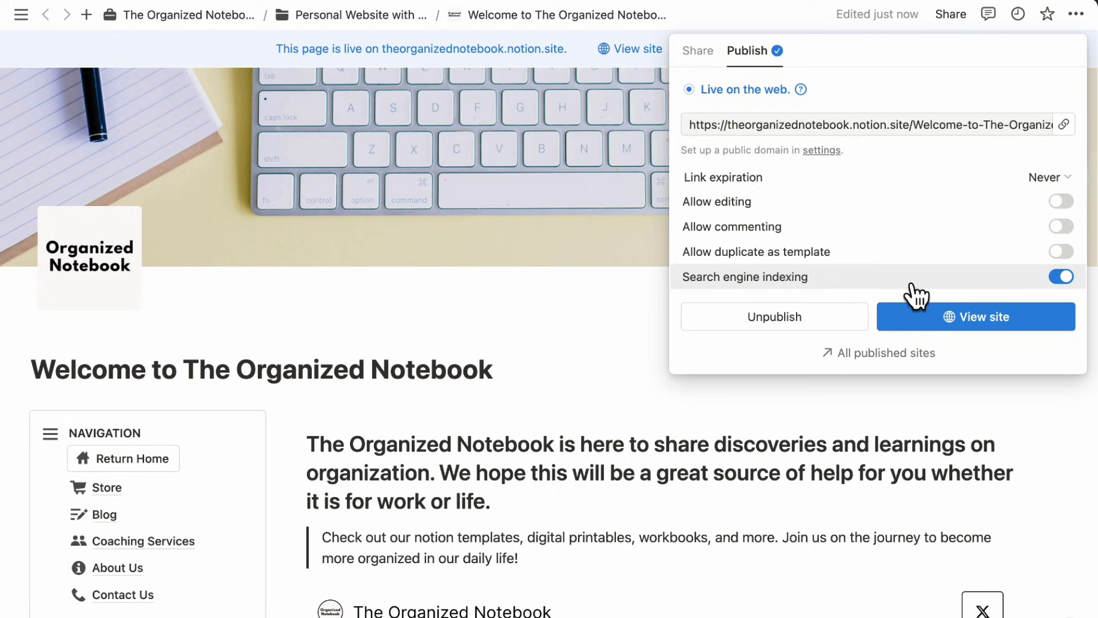
pyautogui.click(1063, 126)
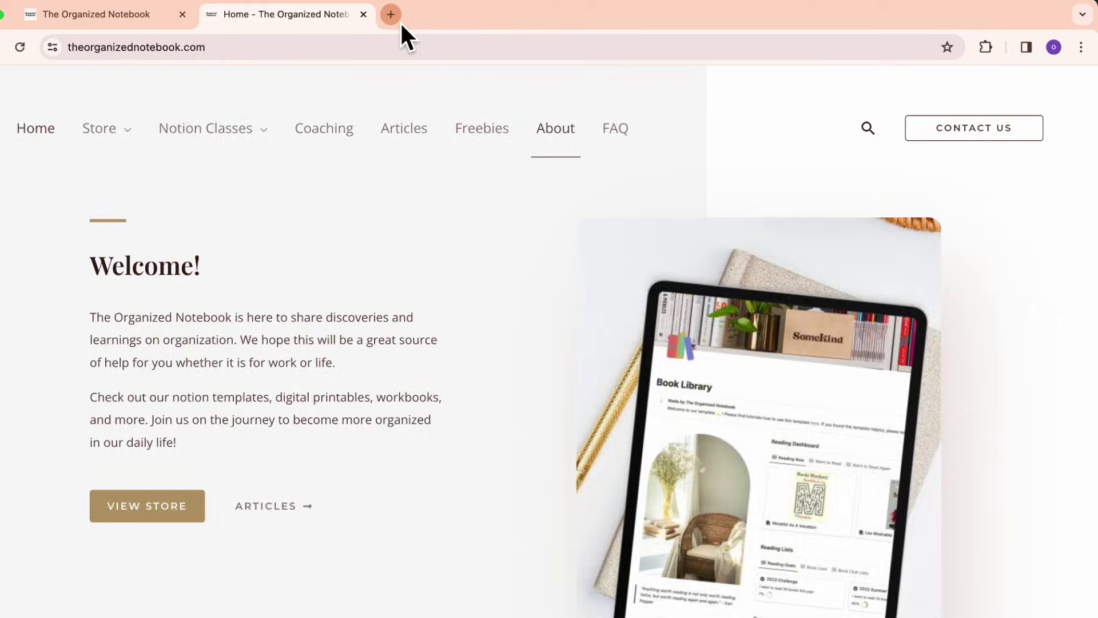
pyautogui.click(399, 21)
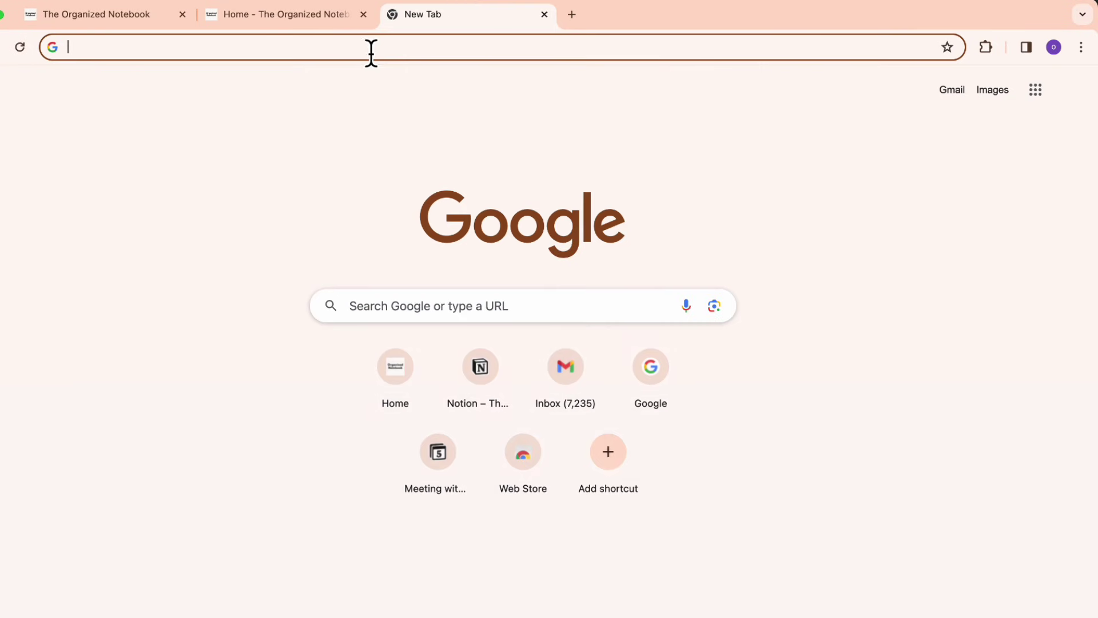
# - Load the copied live site link in Chrome and scroll through the welcome page
pyautogui.press('super+v')
pyautogui.press('Return')
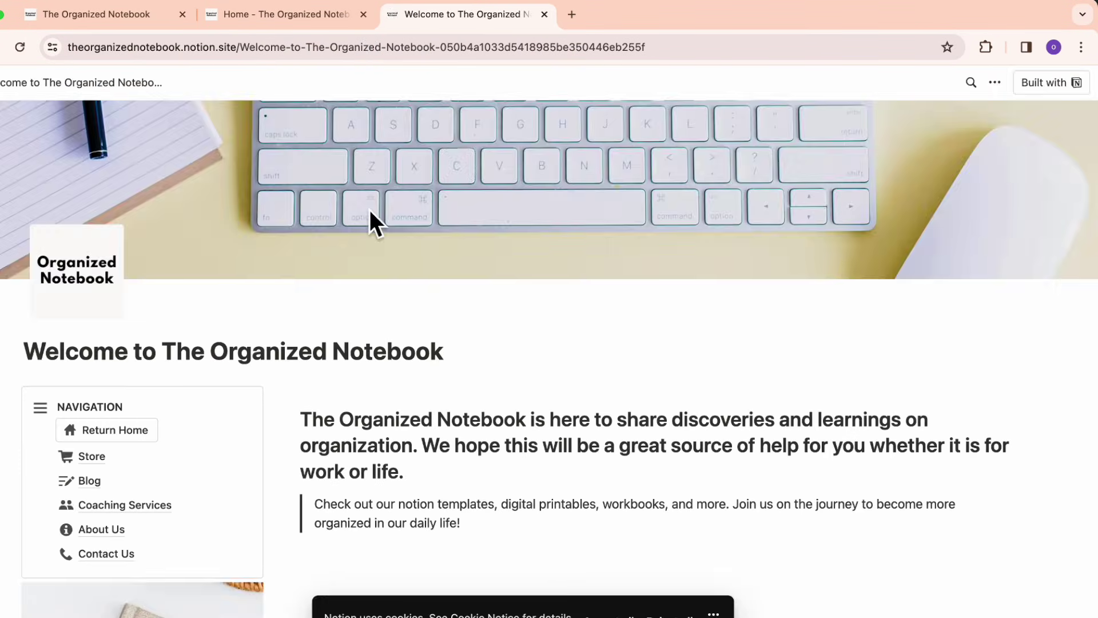
pyautogui.scroll(-5, 370, 209)
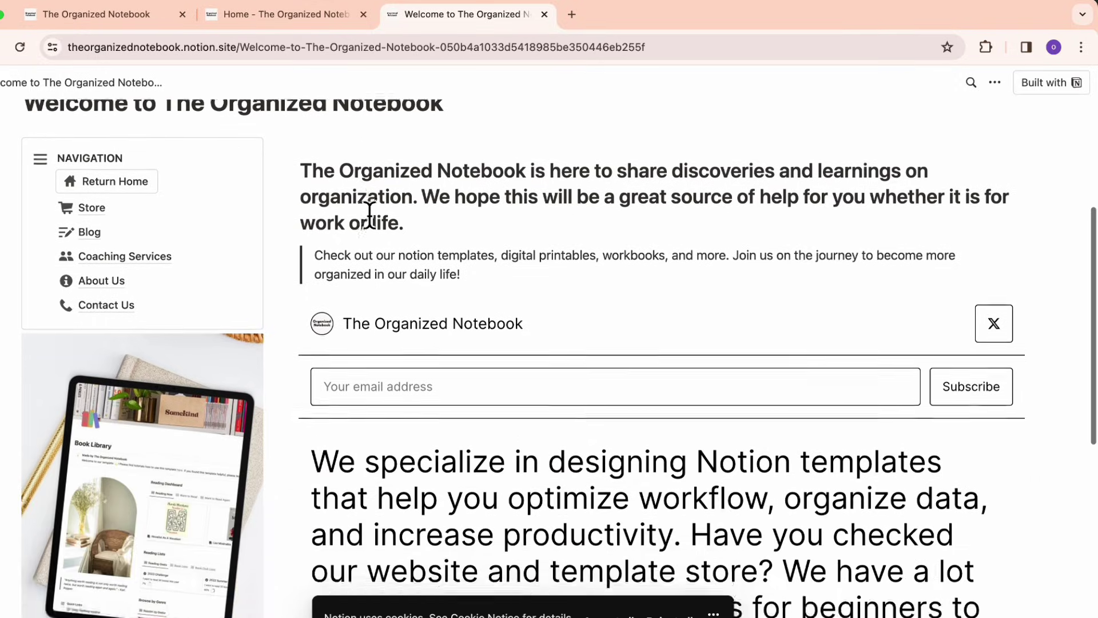
pyautogui.scroll(2, 369, 215)
pyautogui.scroll(-10, 389, 311)
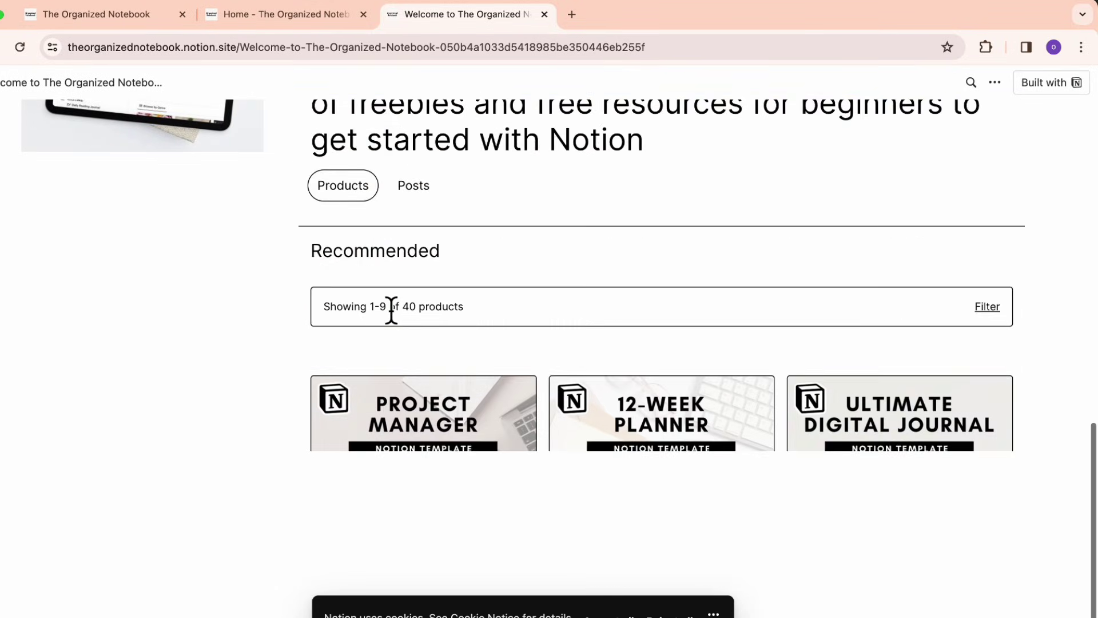
pyautogui.scroll(-10, 390, 311)
pyautogui.scroll(5, 262, 310)
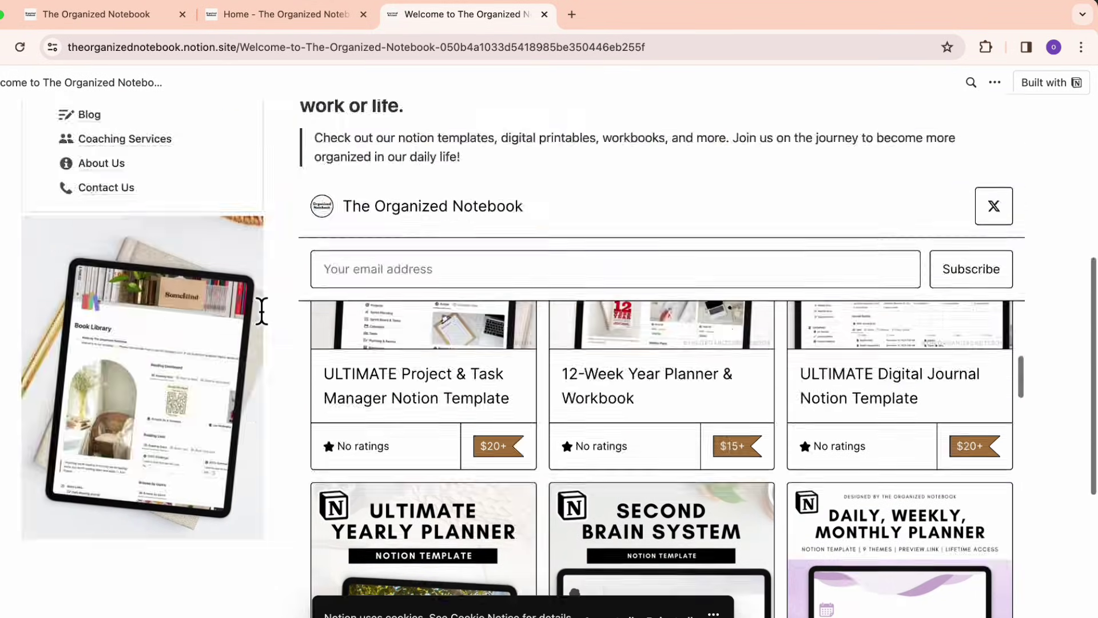
pyautogui.scroll(6, 262, 310)
# - Browse the Store page and view the ULTIMATE Project & Task Manager product details
pyautogui.click(98, 419)
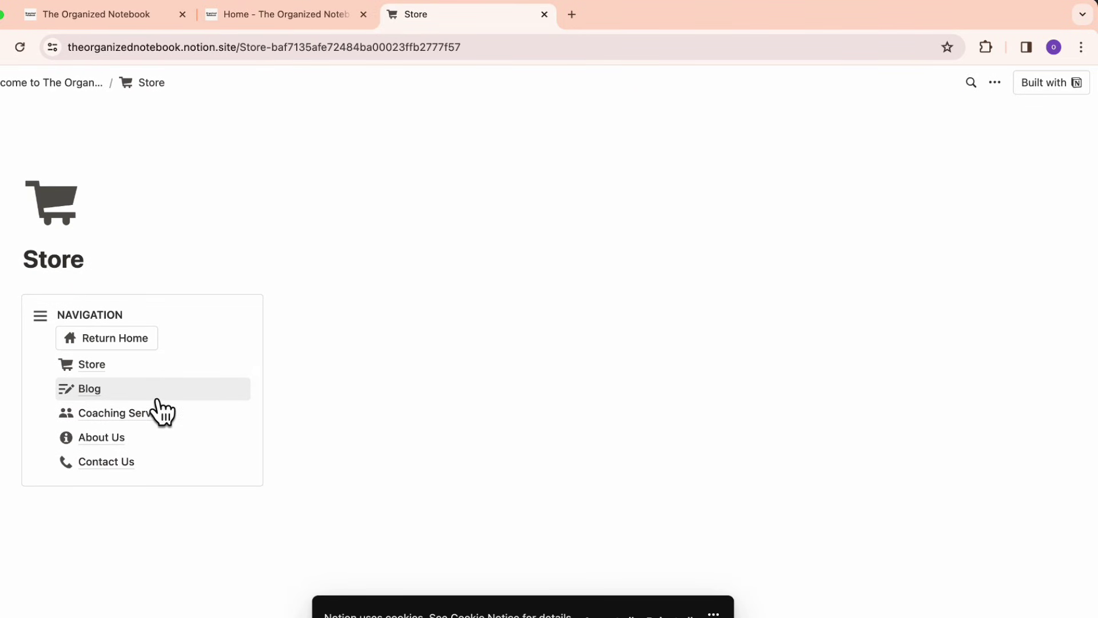
pyautogui.scroll(-2, 307, 437)
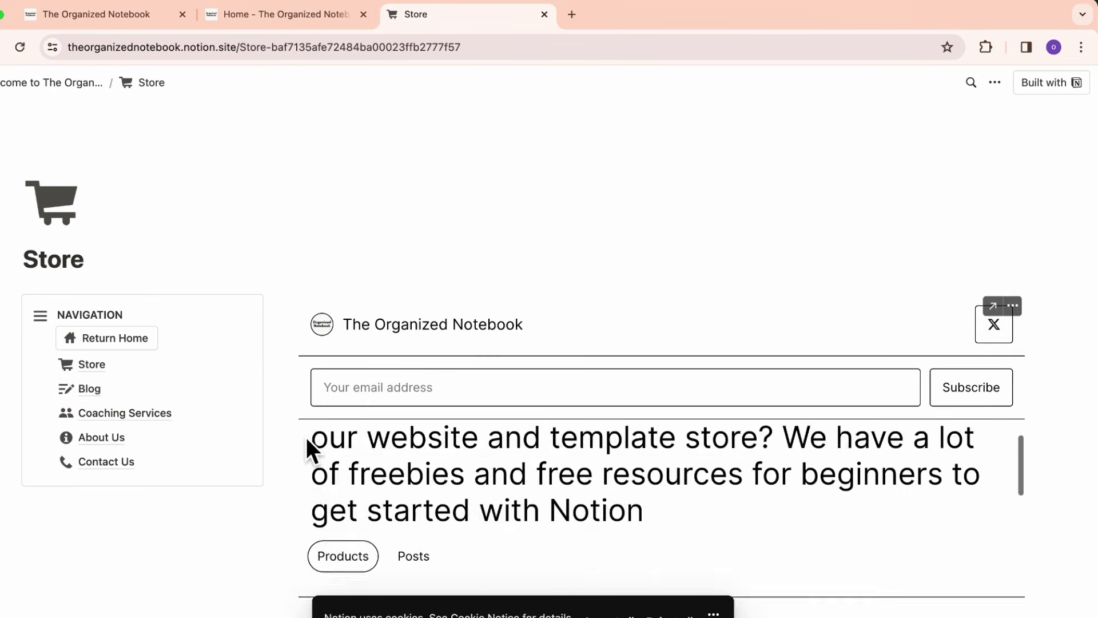
pyautogui.scroll(-5, 306, 437)
pyautogui.scroll(2, 306, 437)
pyautogui.scroll(-3, 452, 303)
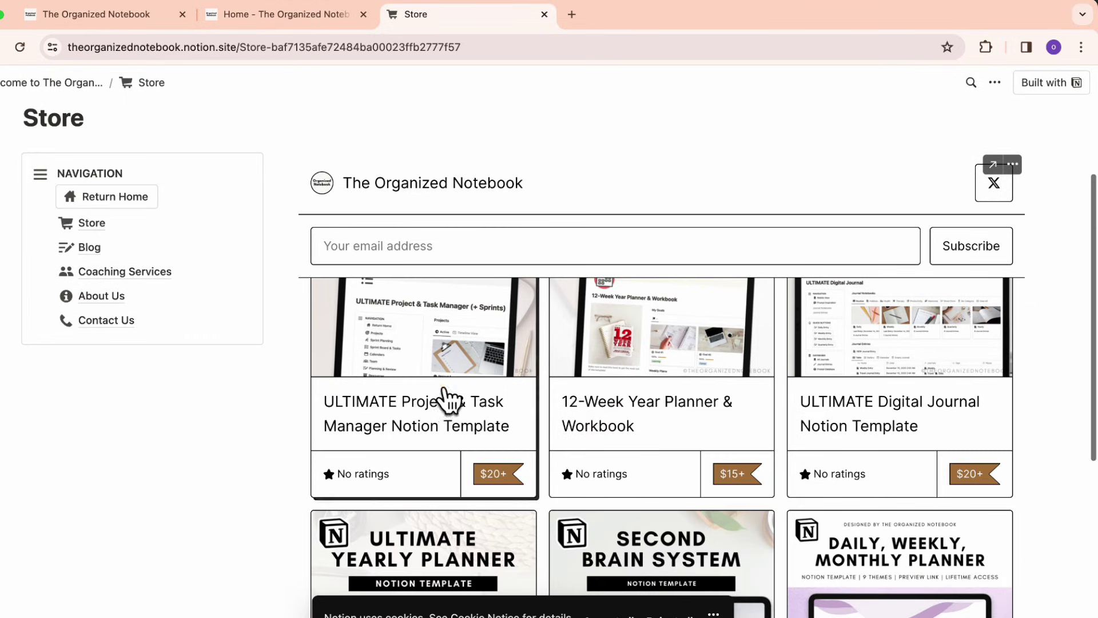
pyautogui.click(430, 425)
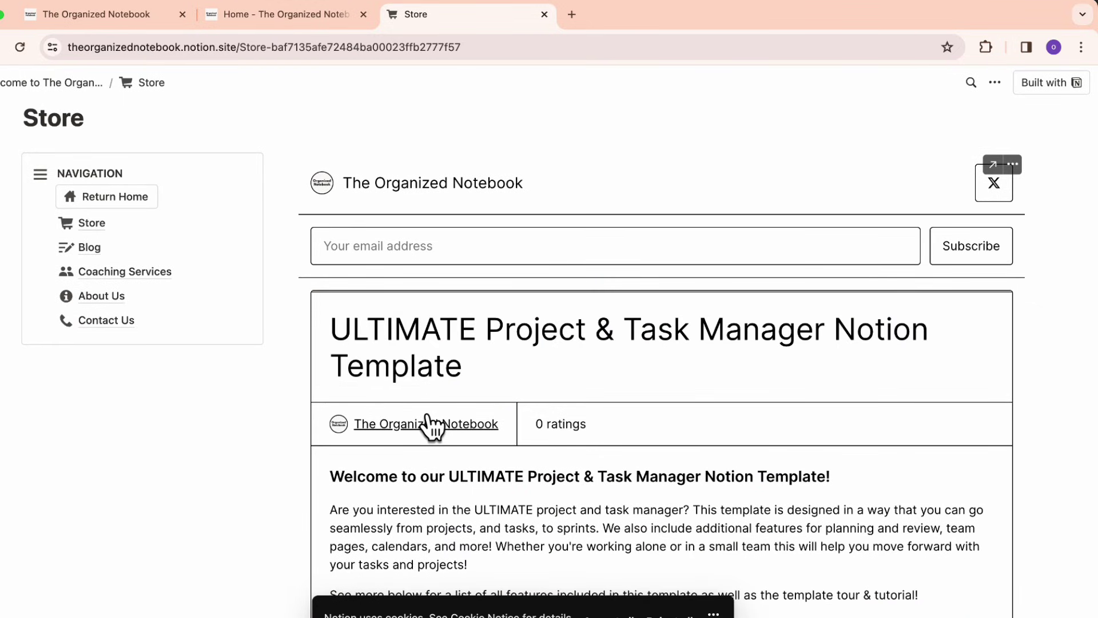
pyautogui.scroll(-20, 432, 426)
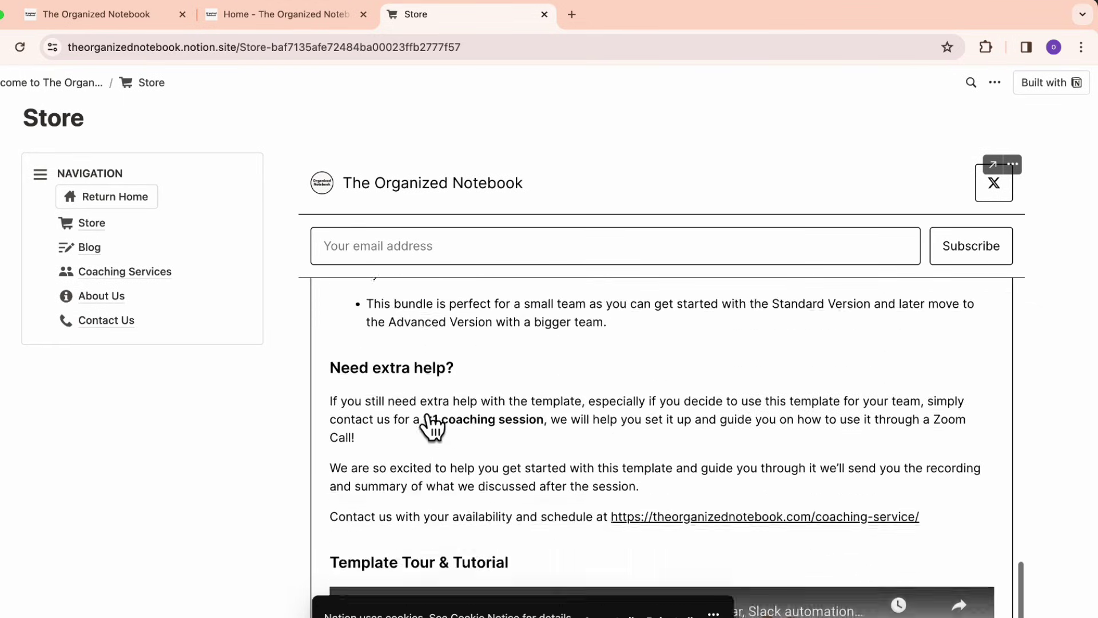
# - On the Blog page, read the How to Embed Music in Notion article, then close it
pyautogui.click(91, 249)
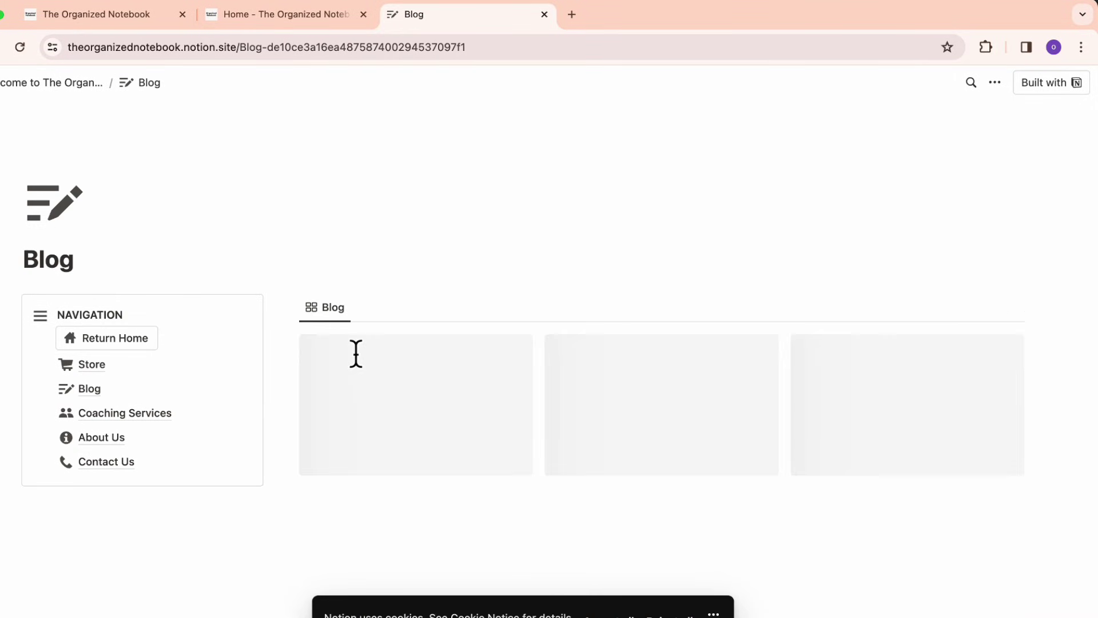
pyautogui.click(483, 461)
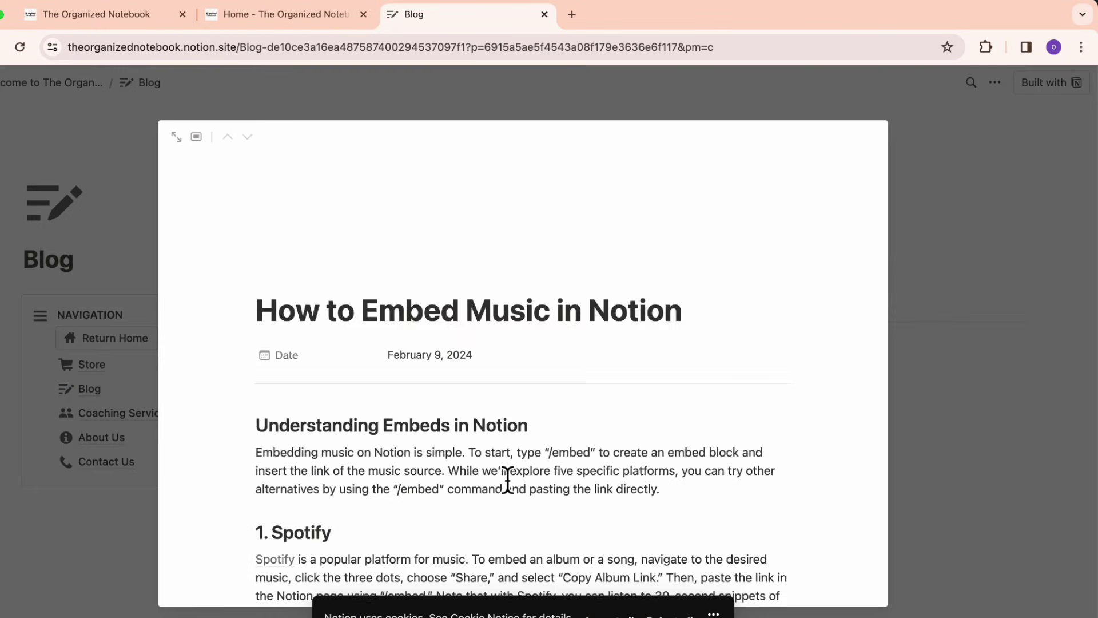
pyautogui.scroll(-20, 507, 480)
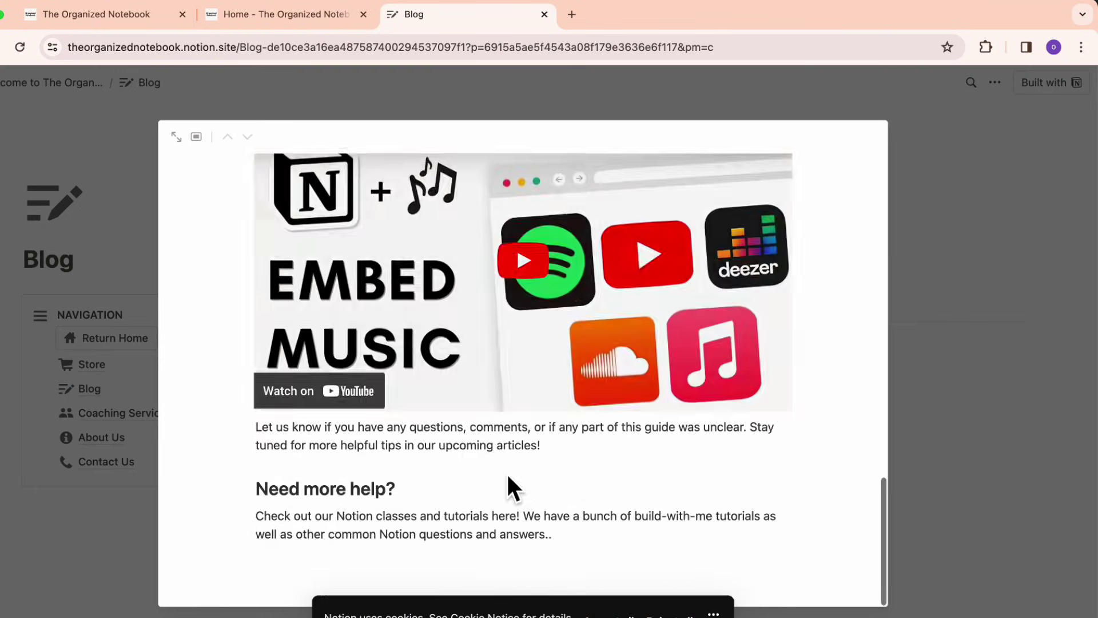
pyautogui.scroll(2, 506, 480)
pyautogui.click(922, 332)
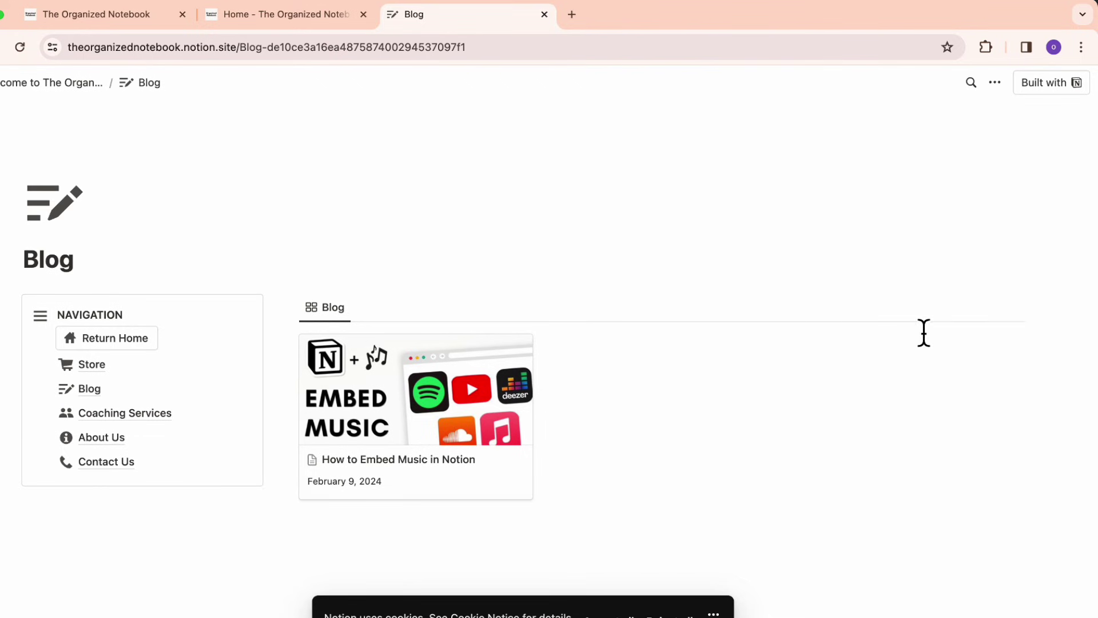
# - Visit the Coaching Services, About Us and Contact Us pages, then return to the welcome page
pyautogui.click(122, 418)
pyautogui.click(118, 443)
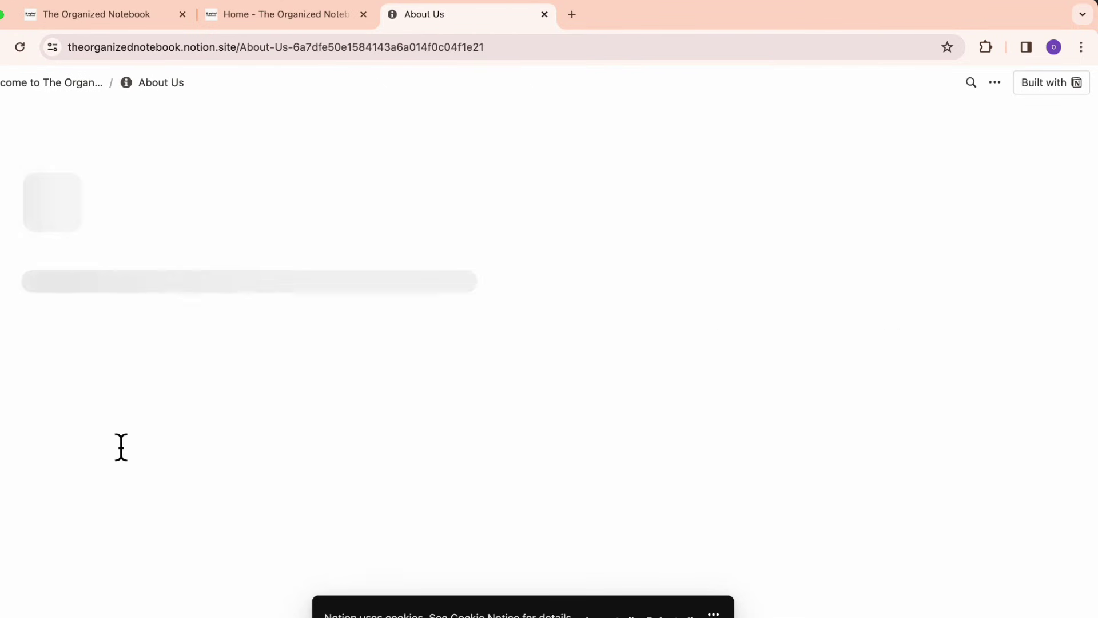
pyautogui.click(122, 470)
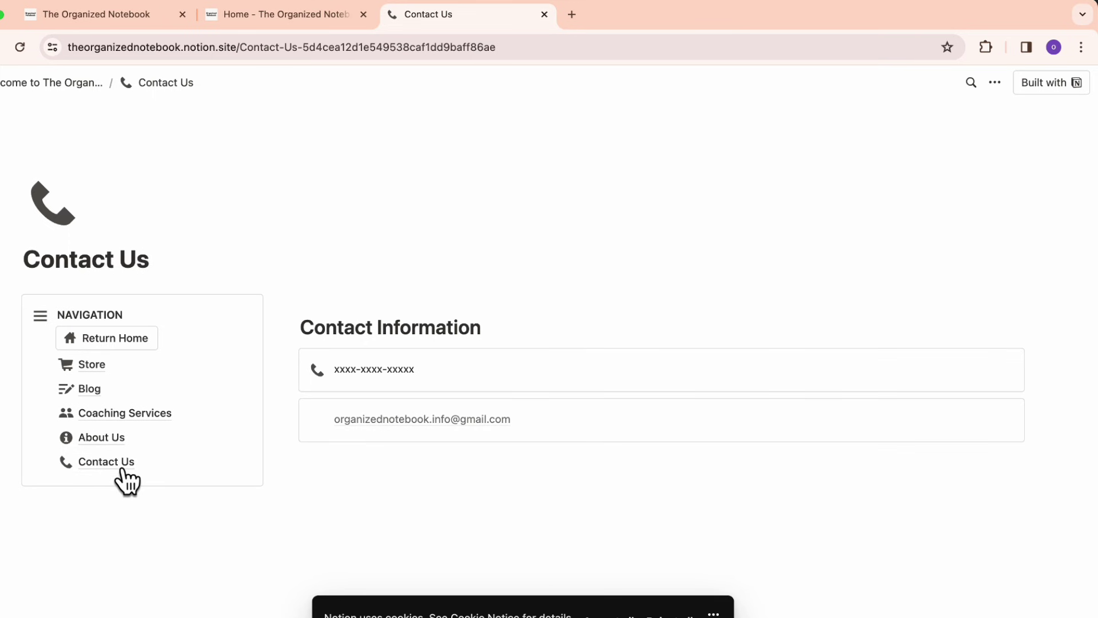
pyautogui.click(112, 341)
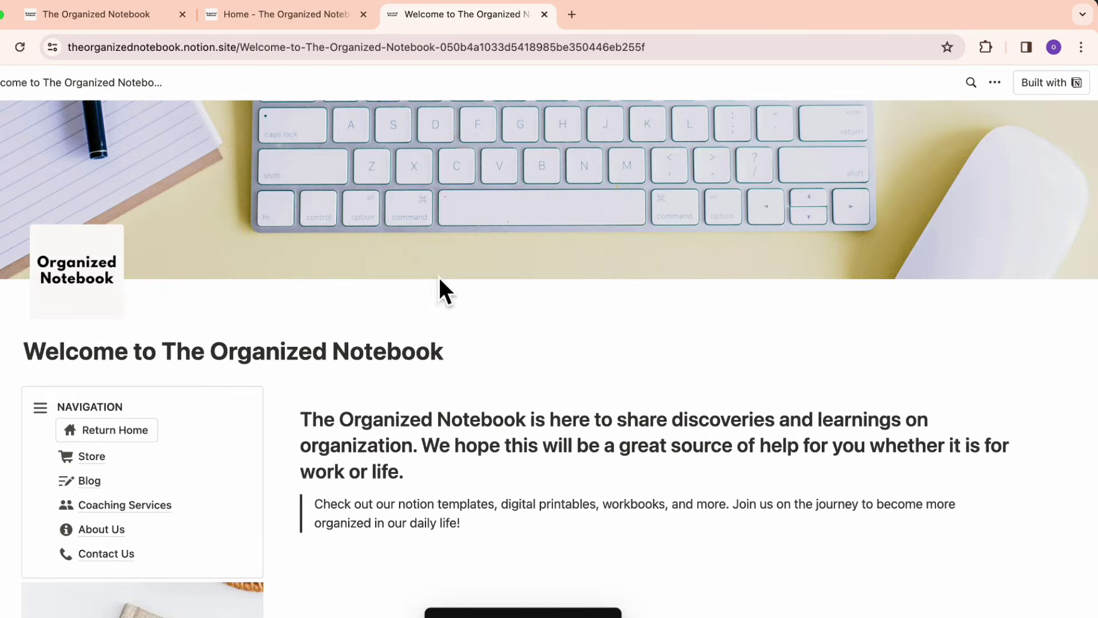
pyautogui.scroll(-7, 469, 291)
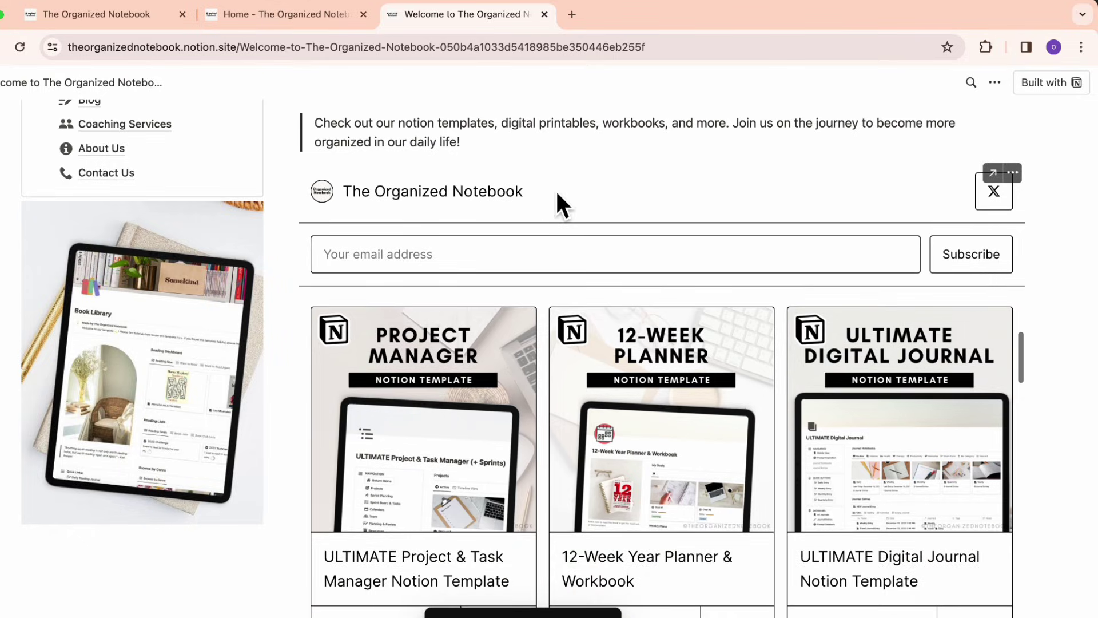
pyautogui.scroll(5, 557, 197)
pyautogui.scroll(2, 557, 197)
pyautogui.scroll(2, 524, 277)
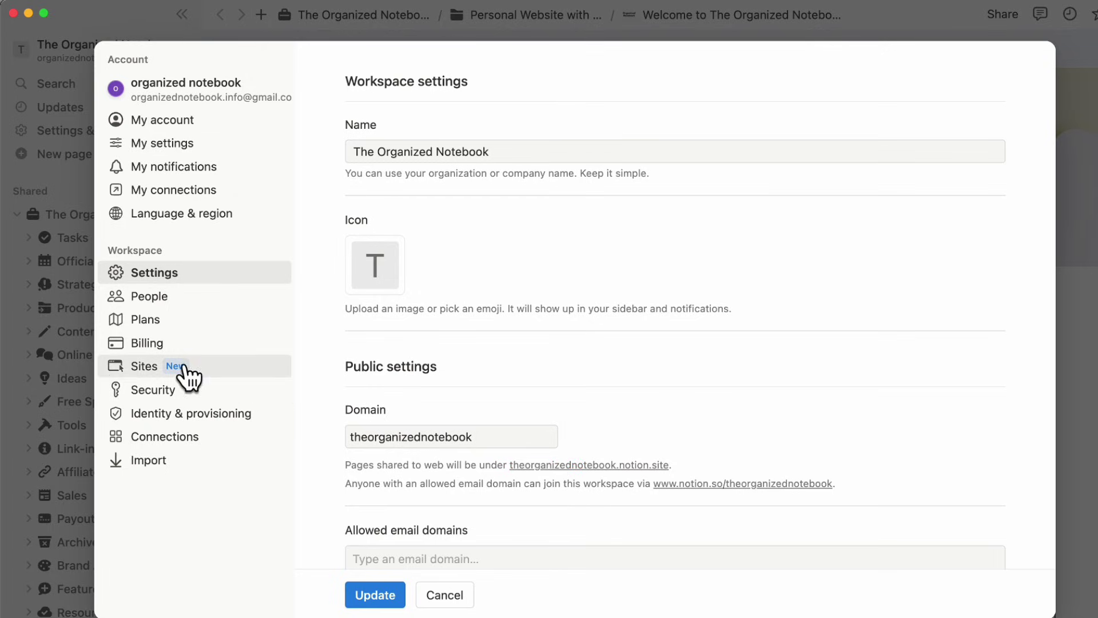
# - Open the Sites section under Workspace in Notion's Settings
pyautogui.click(153, 373)
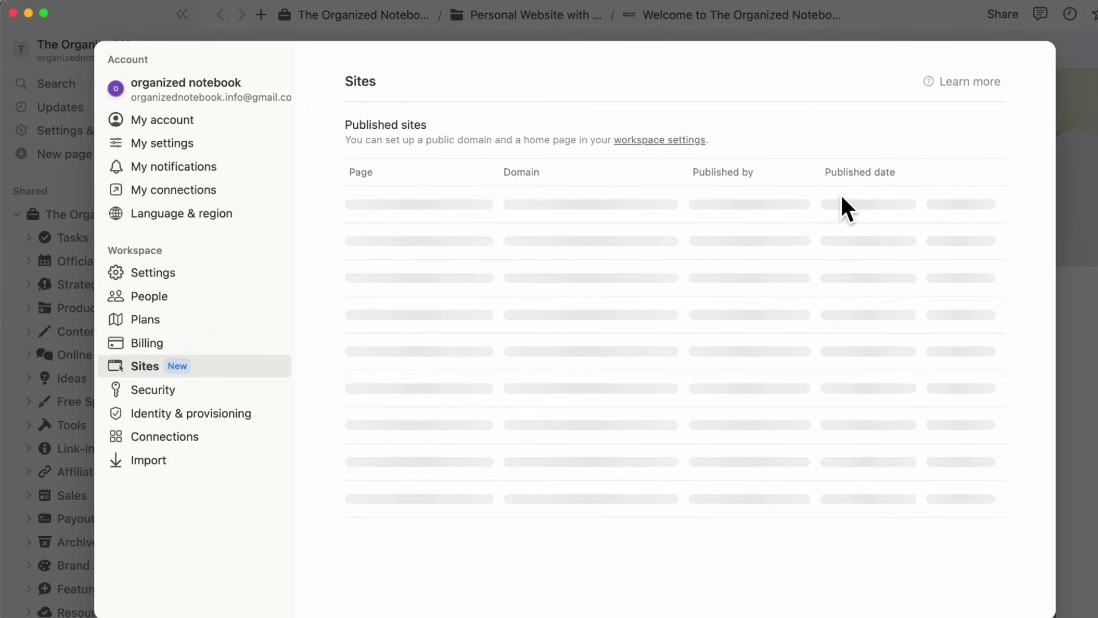